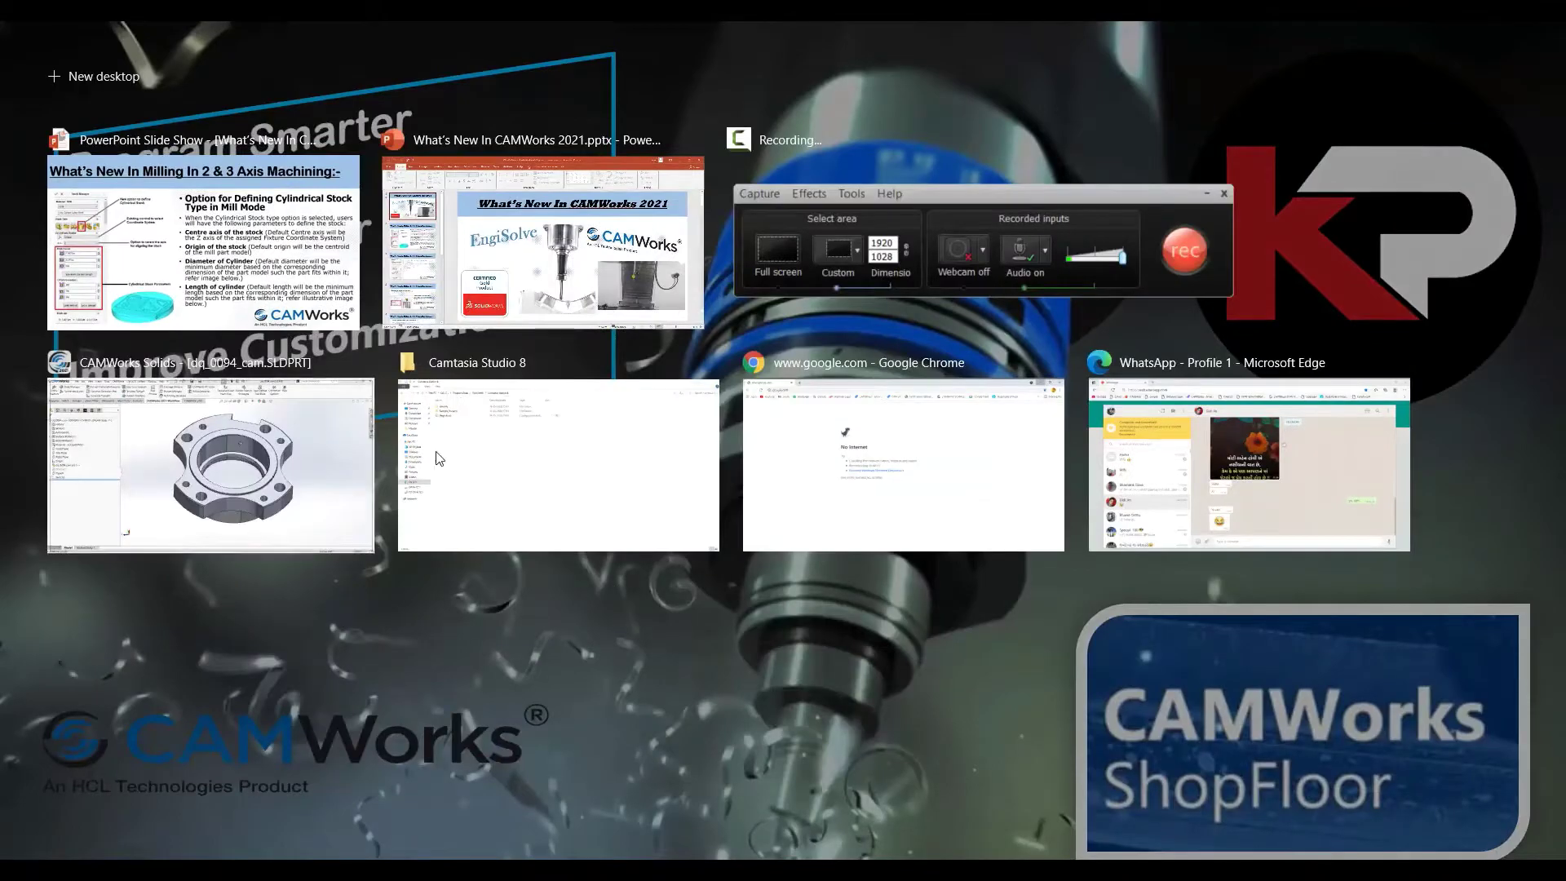
Switch to CAMWorks and open the part's stock definition, choosing the cylindrical stock type
click(277, 461)
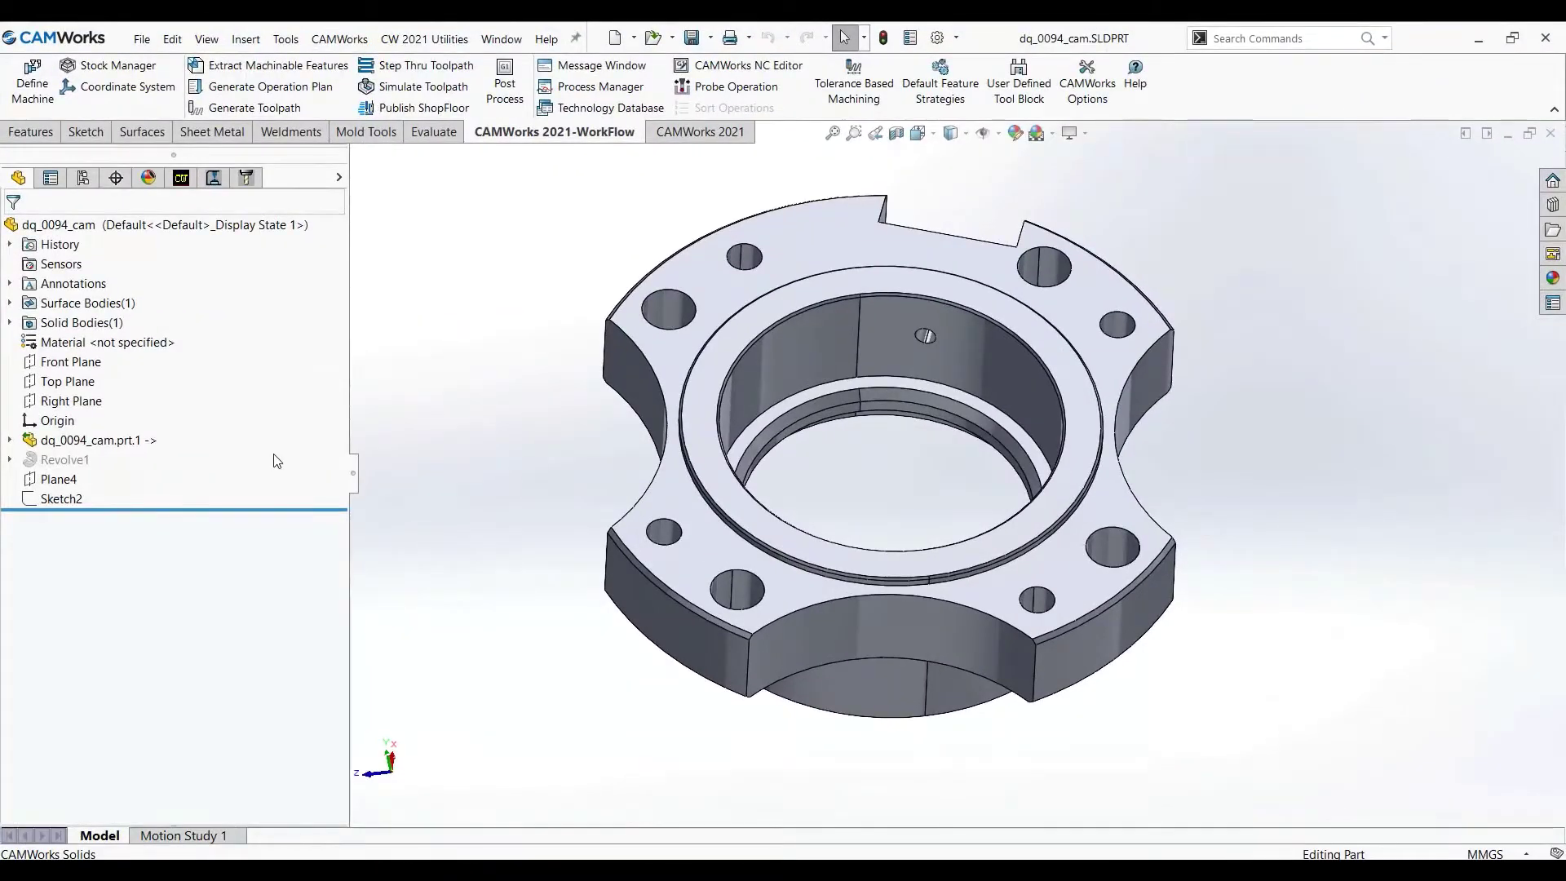
click(181, 179)
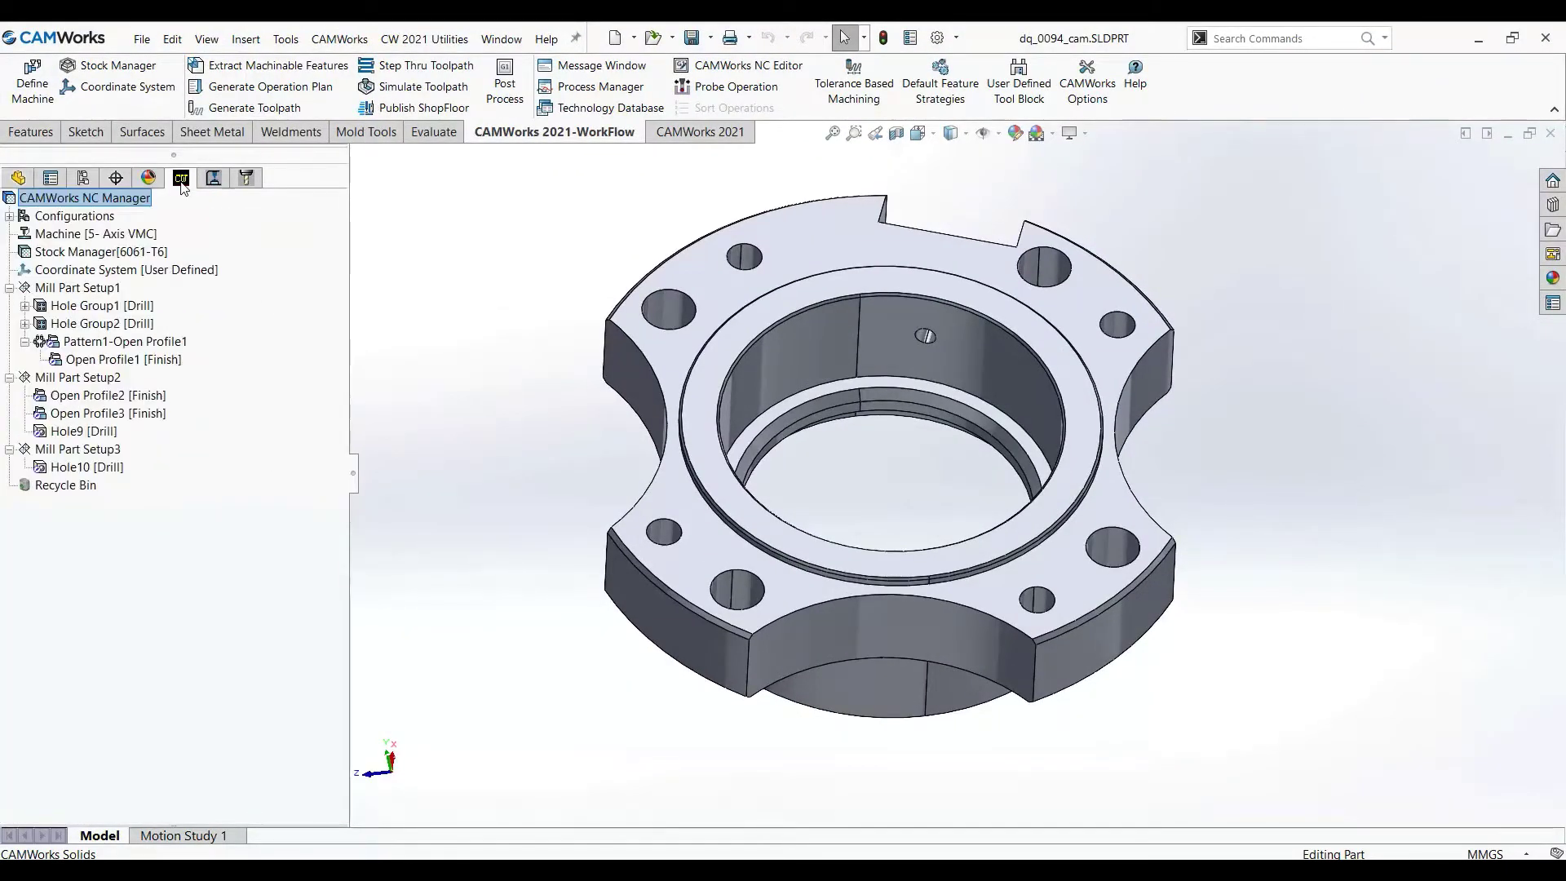
click(114, 257)
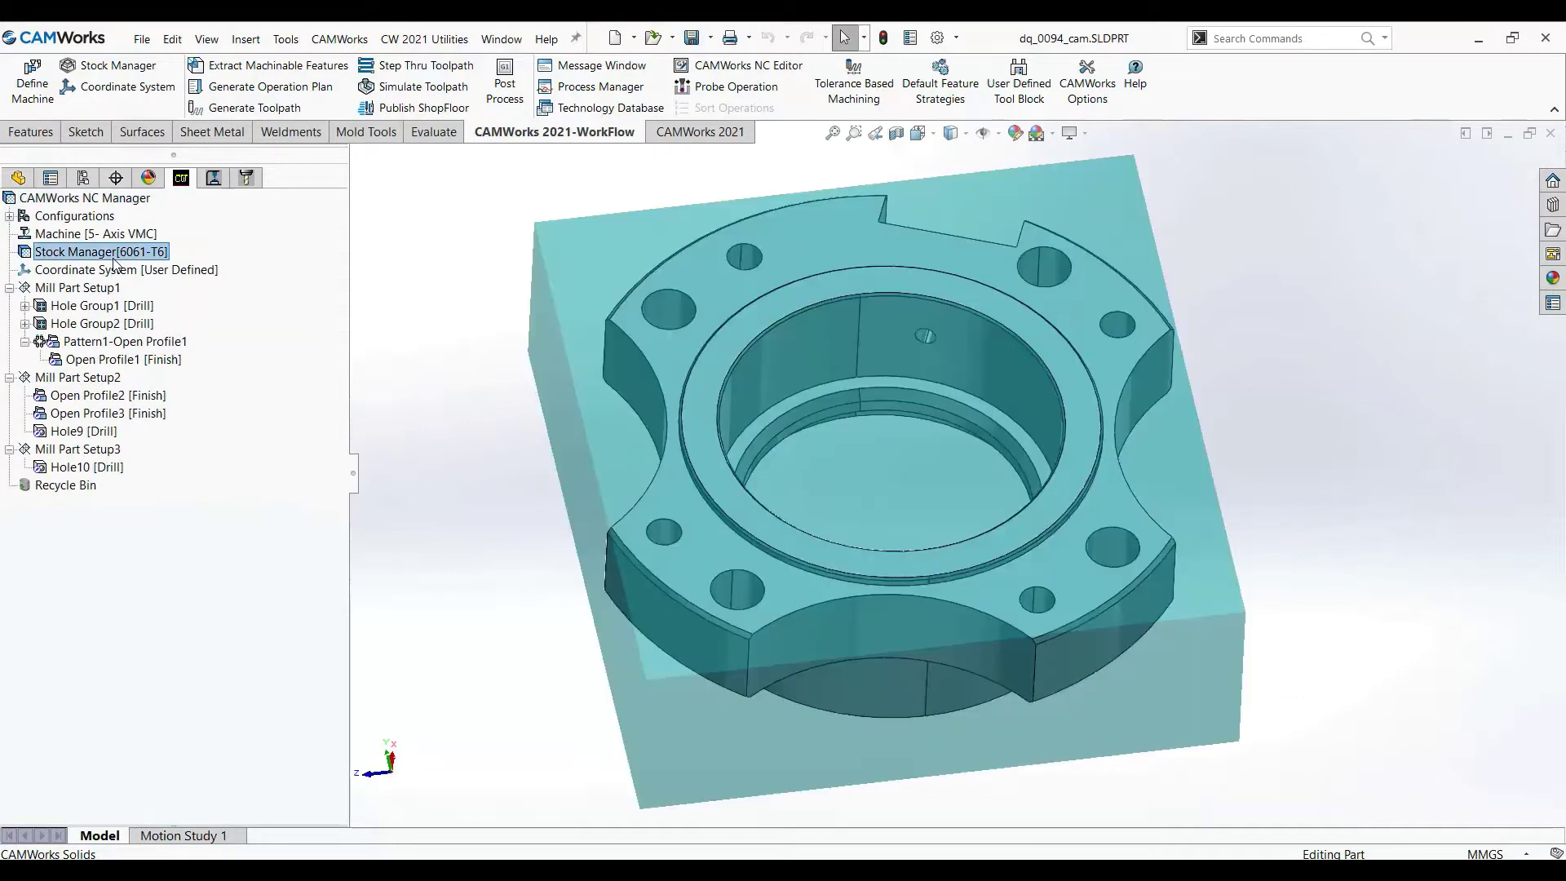
double_click(112, 254)
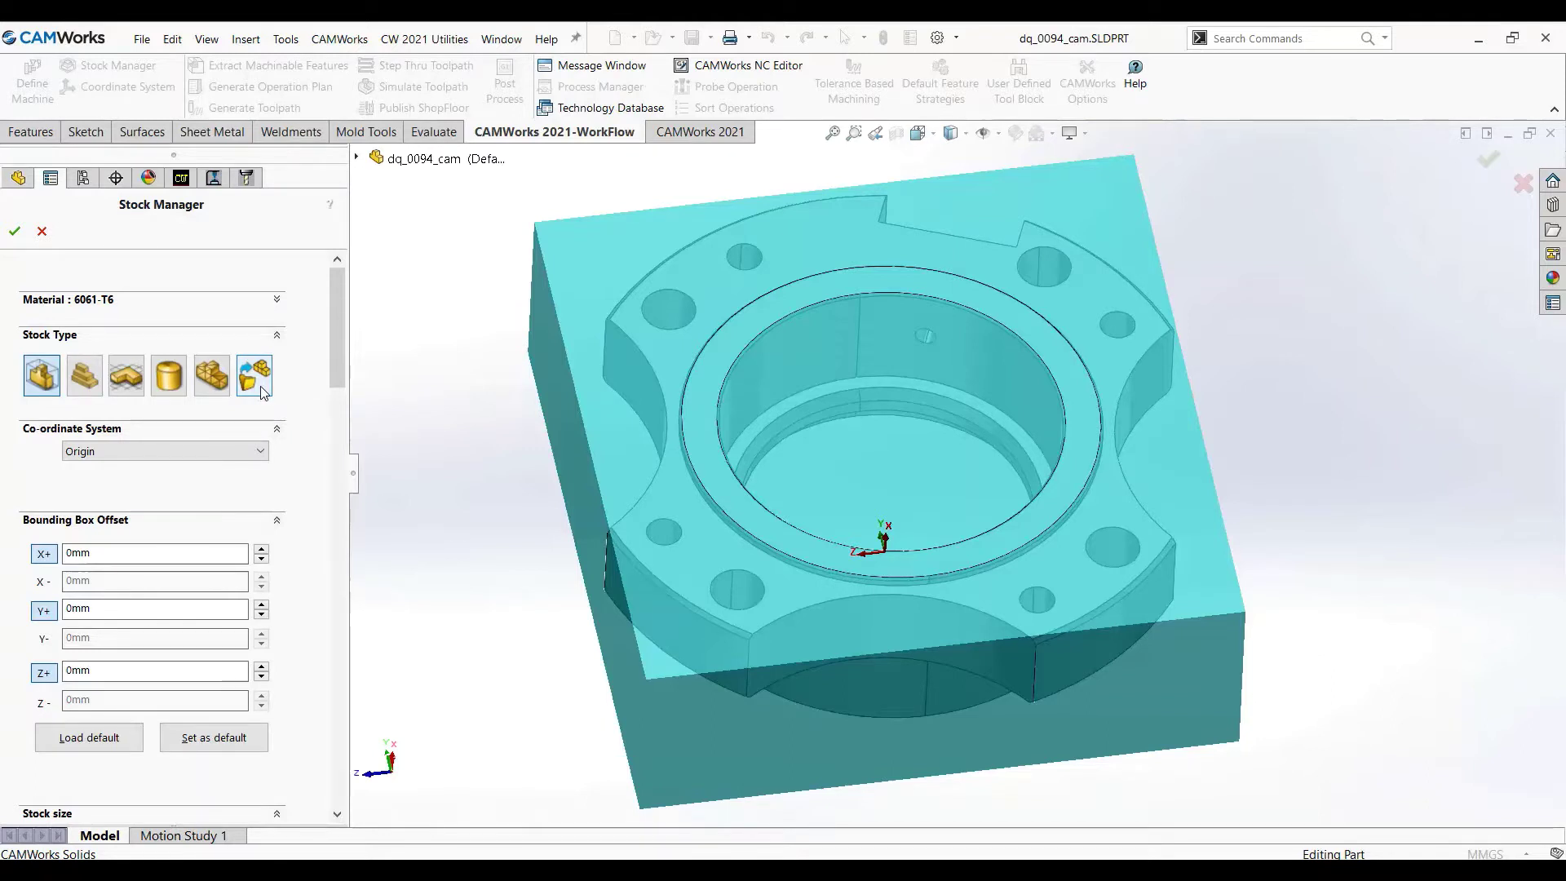
click(164, 383)
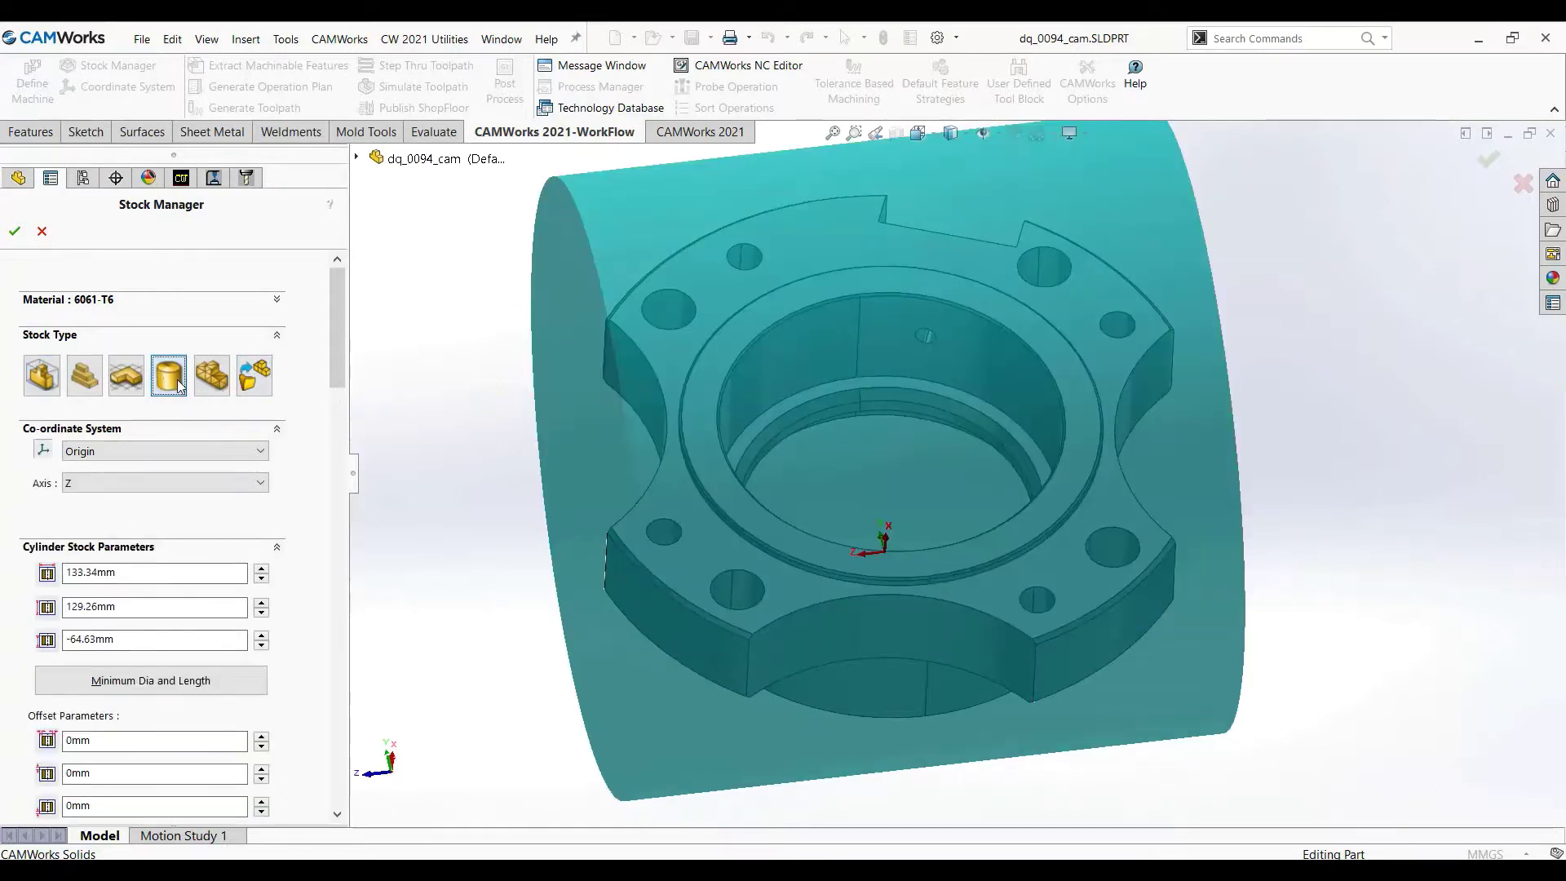
Align the cylindrical stock with the X axis of the origin coordinate system
middle_drag(509, 524, 434, 455)
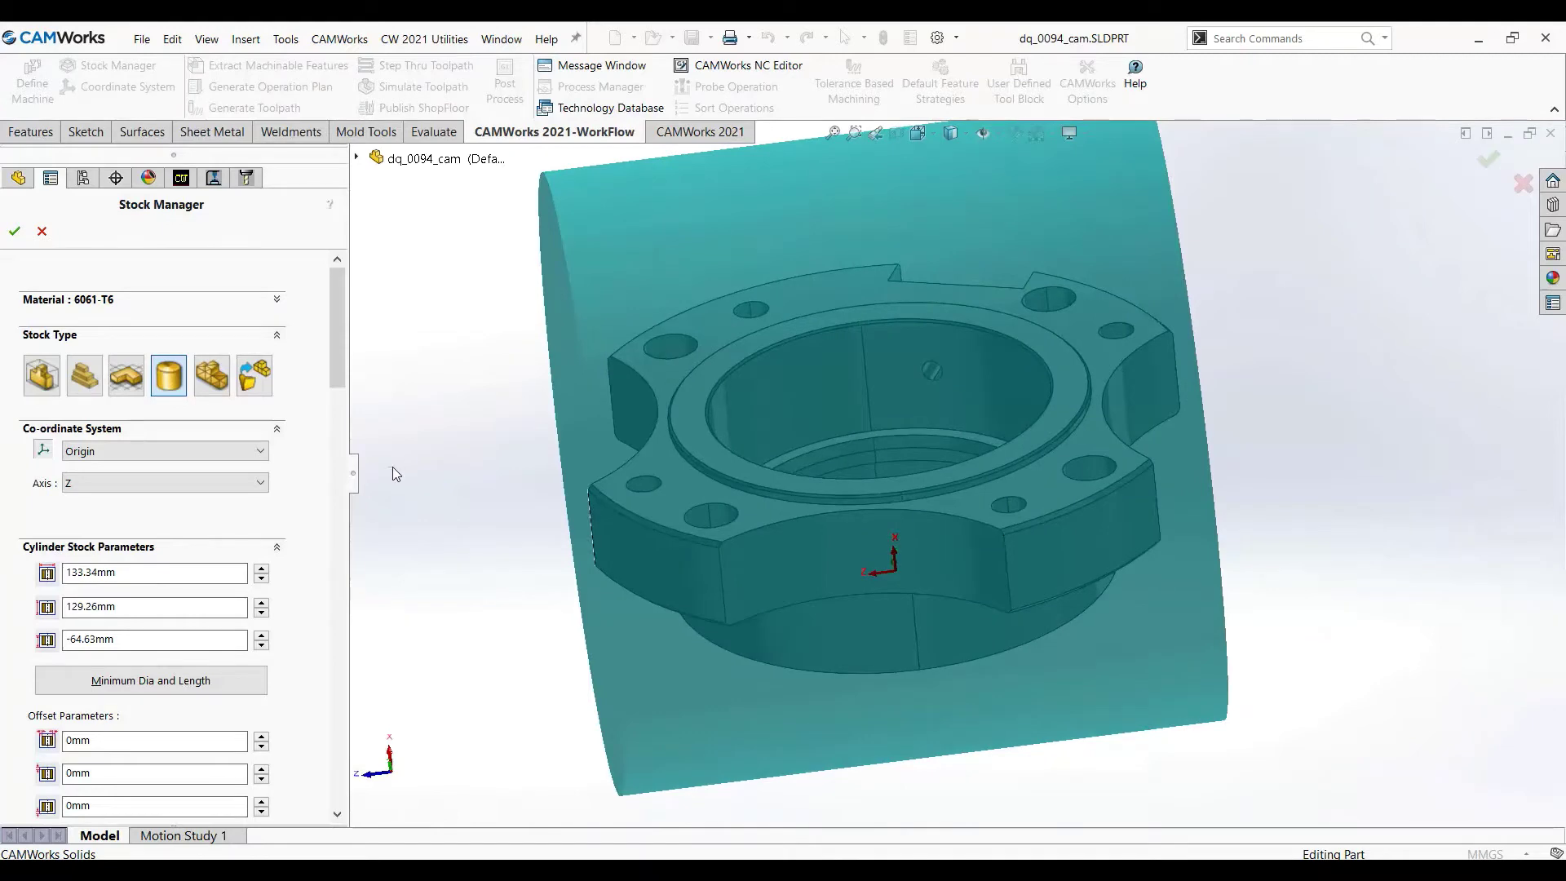
key(ctrl+8)
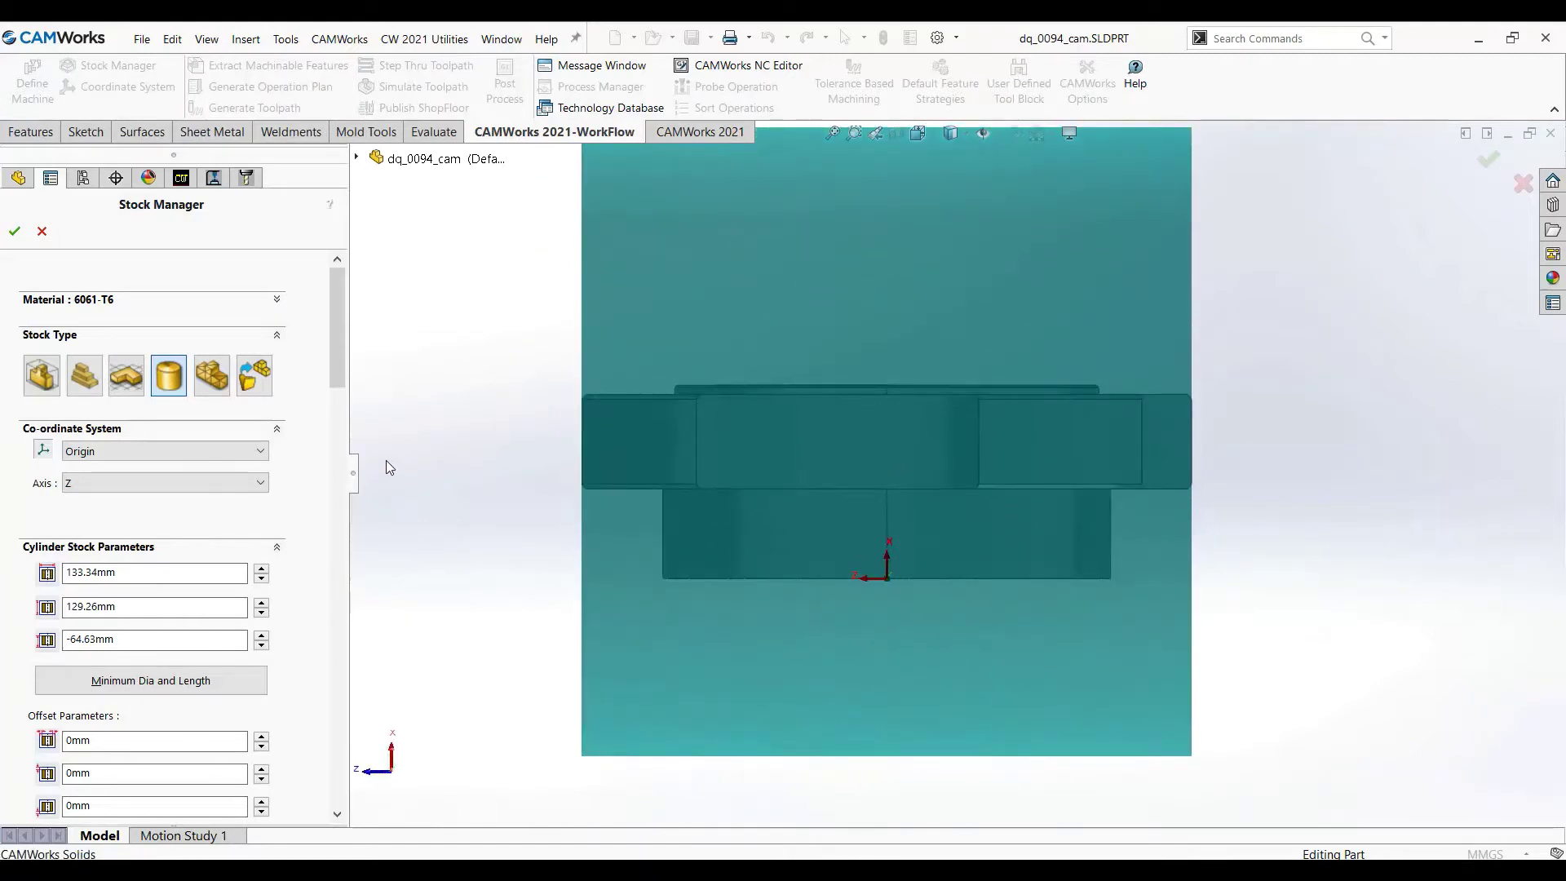
middle_drag(505, 460, 604, 458)
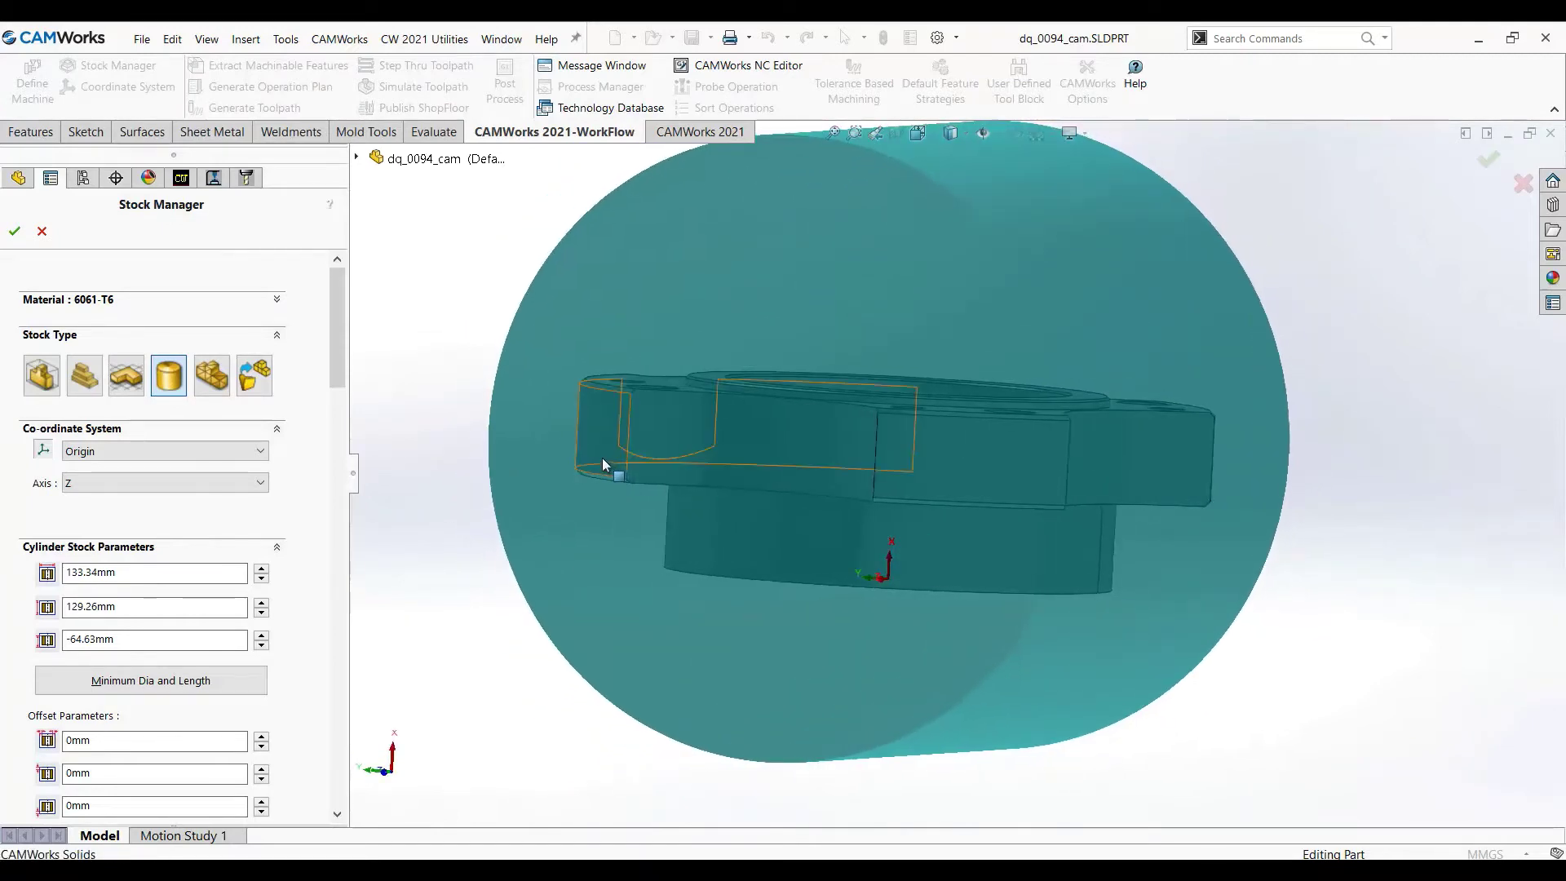
key(ctrl+8)
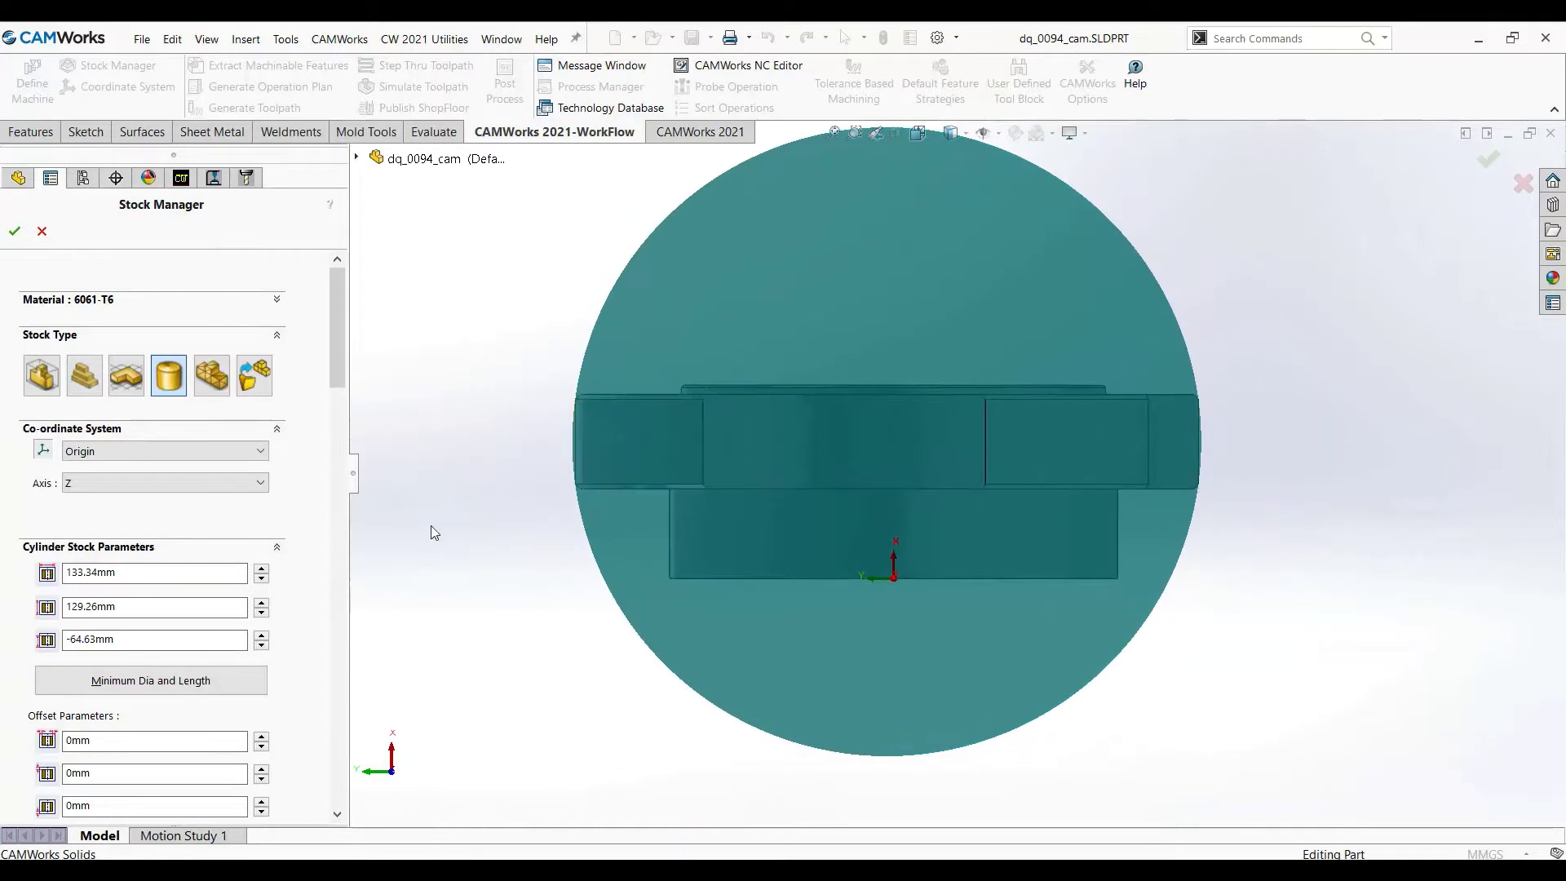
middle_drag(531, 458, 657, 474)
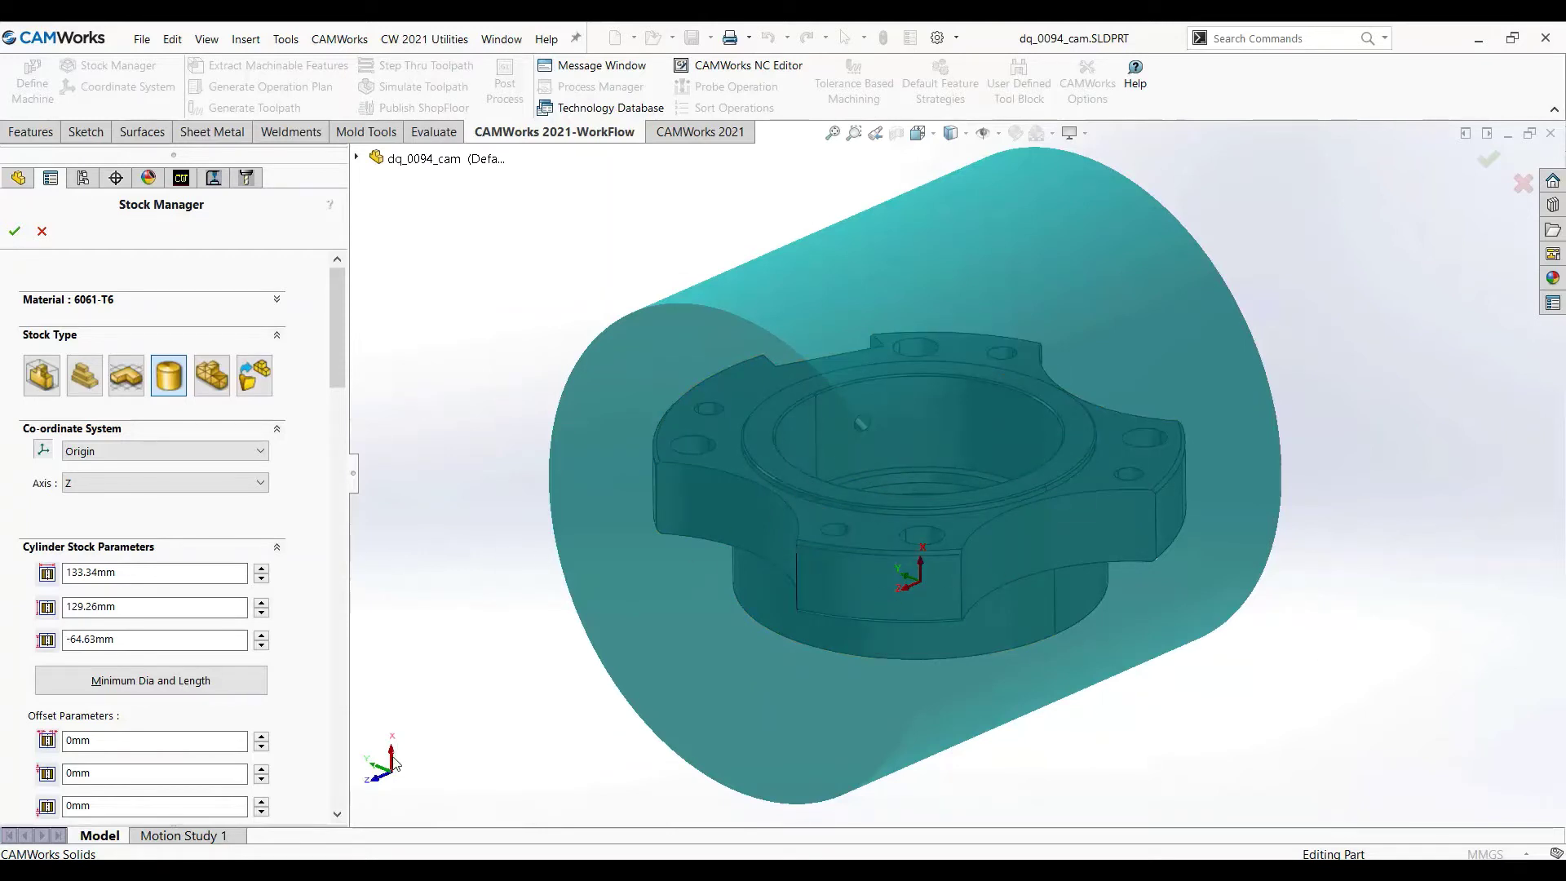
click(96, 483)
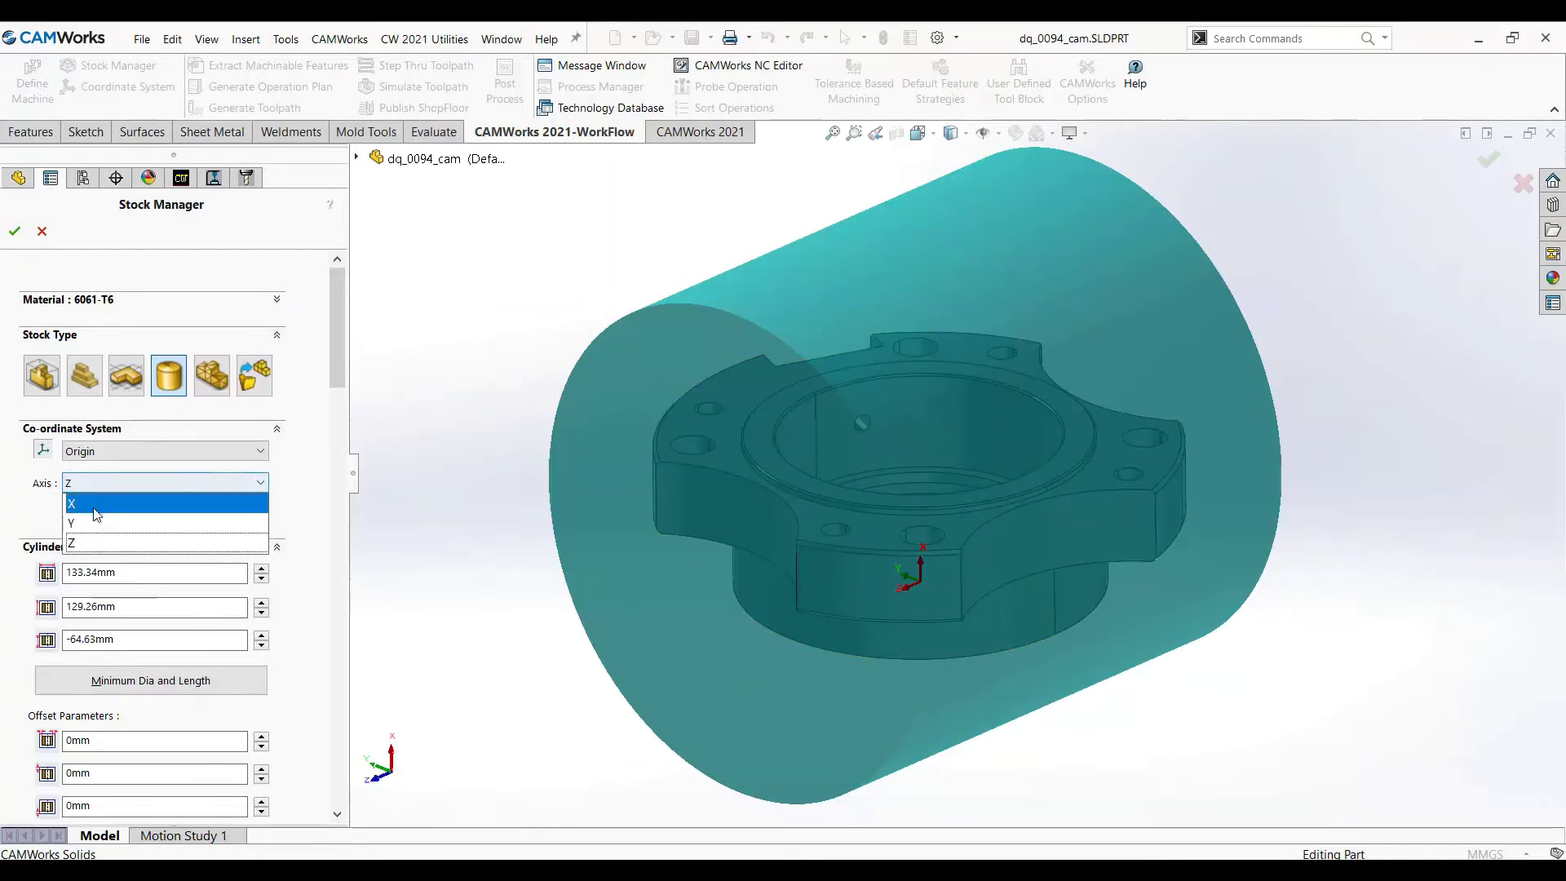
click(94, 505)
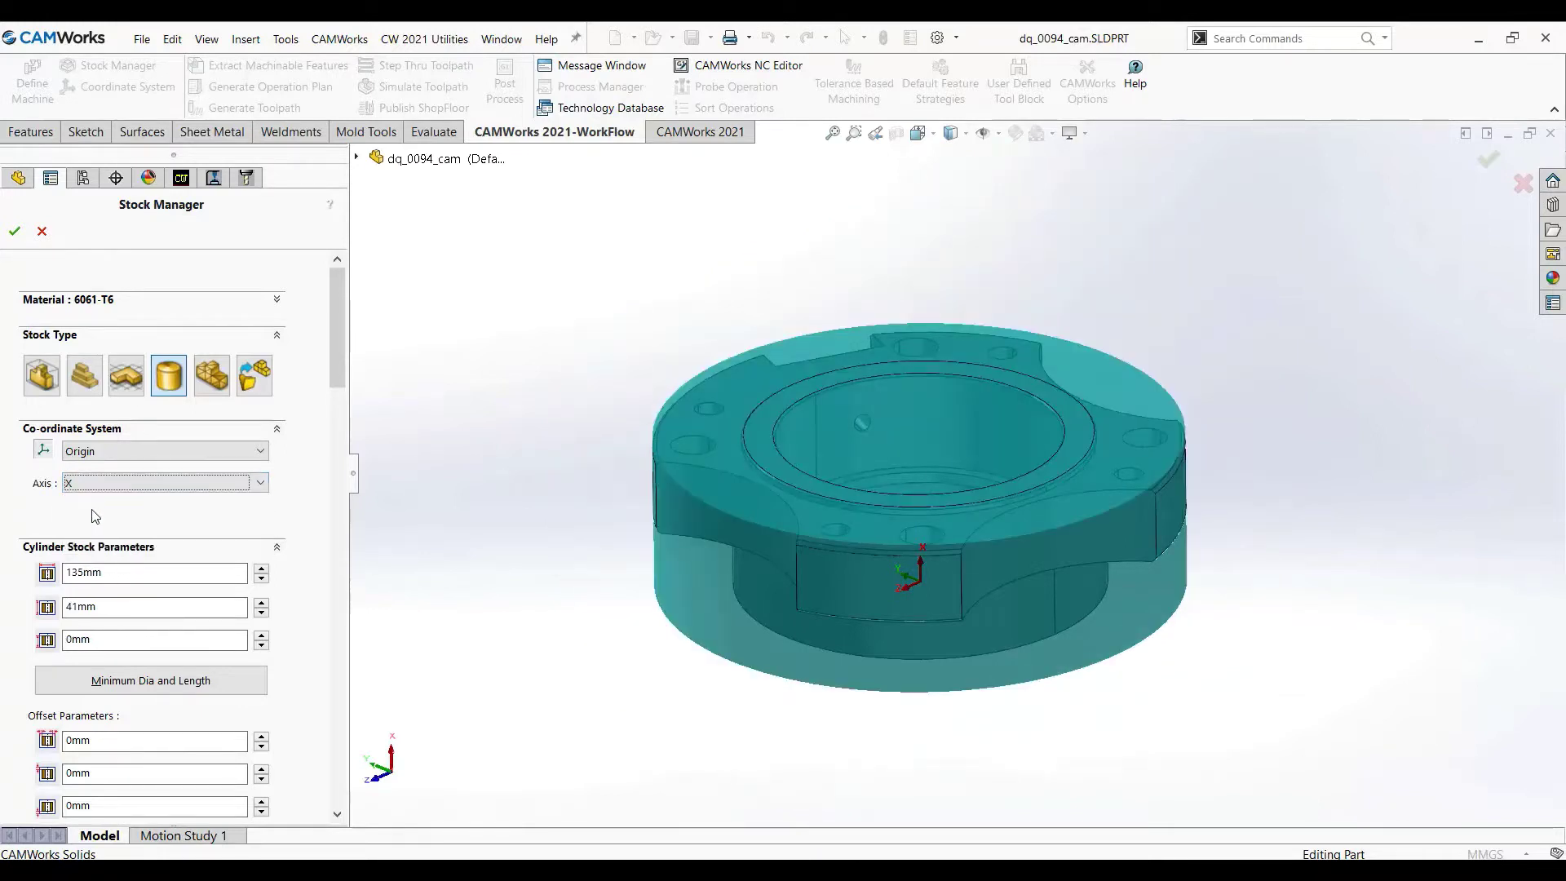
Try a length offset of 40 mm at the stock cylinder's upper end, then step it back down to 0 mm
middle_drag(569, 522, 514, 547)
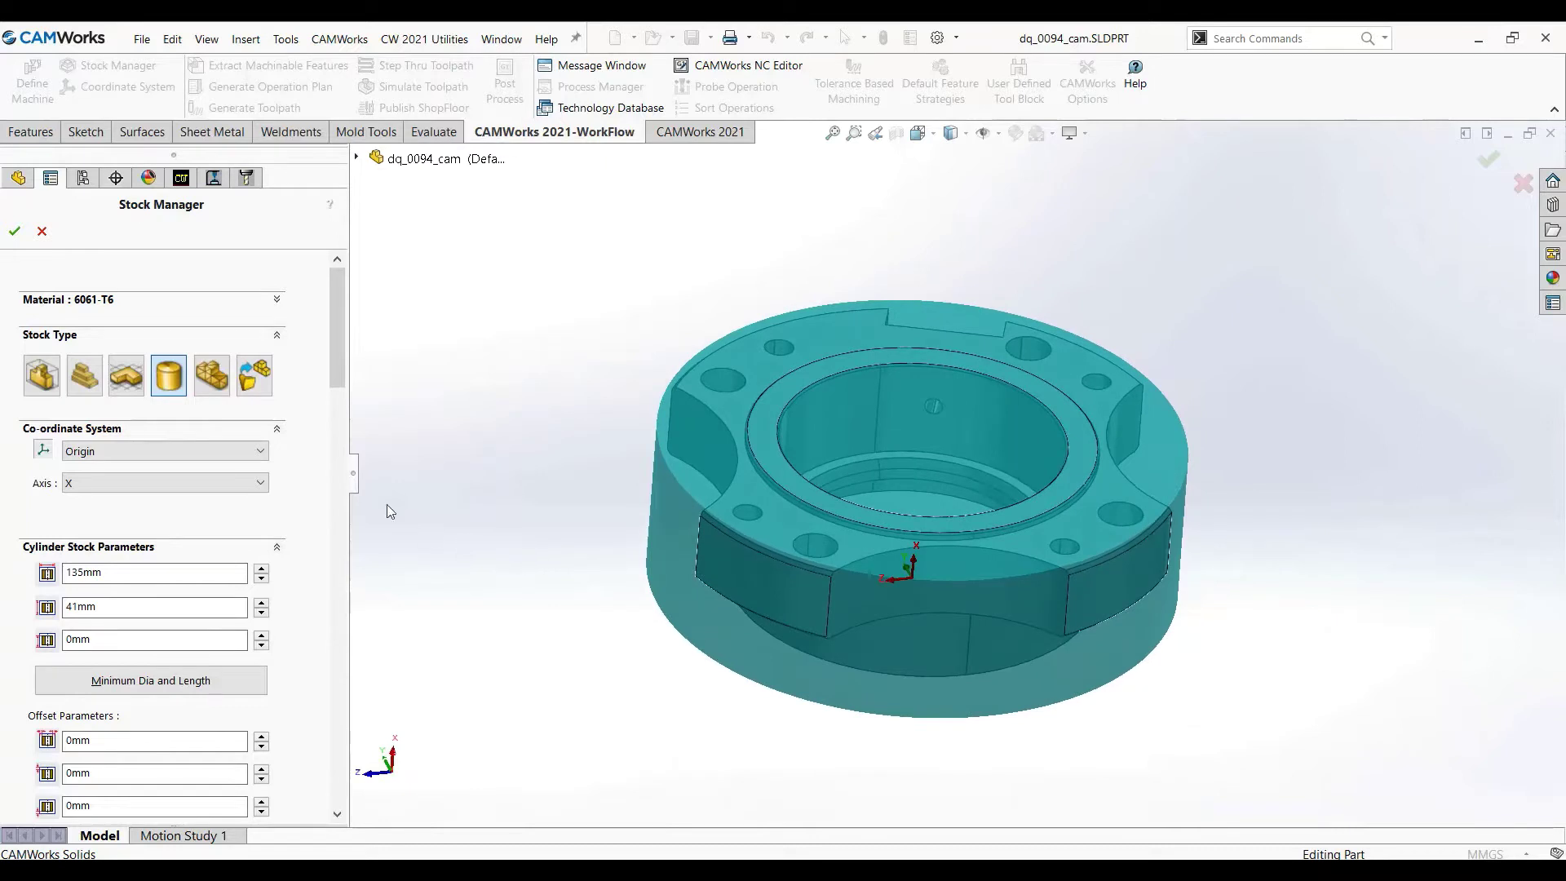
mouse_move(342, 359)
mouse_down()
mouse_move(345, 403)
mouse_move(341, 379)
mouse_up()
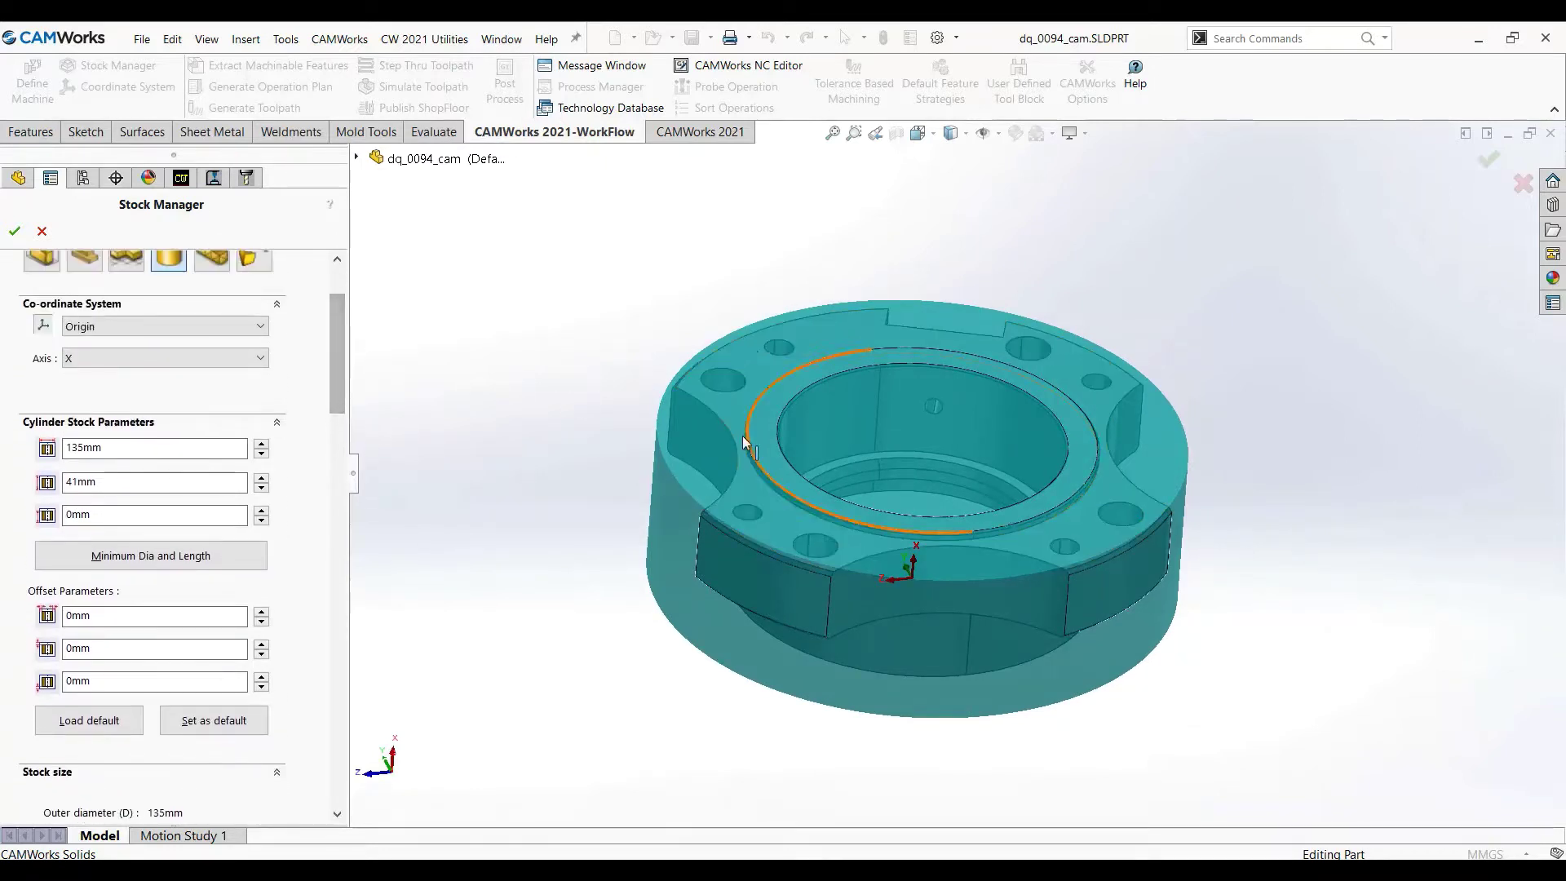
click(262, 645)
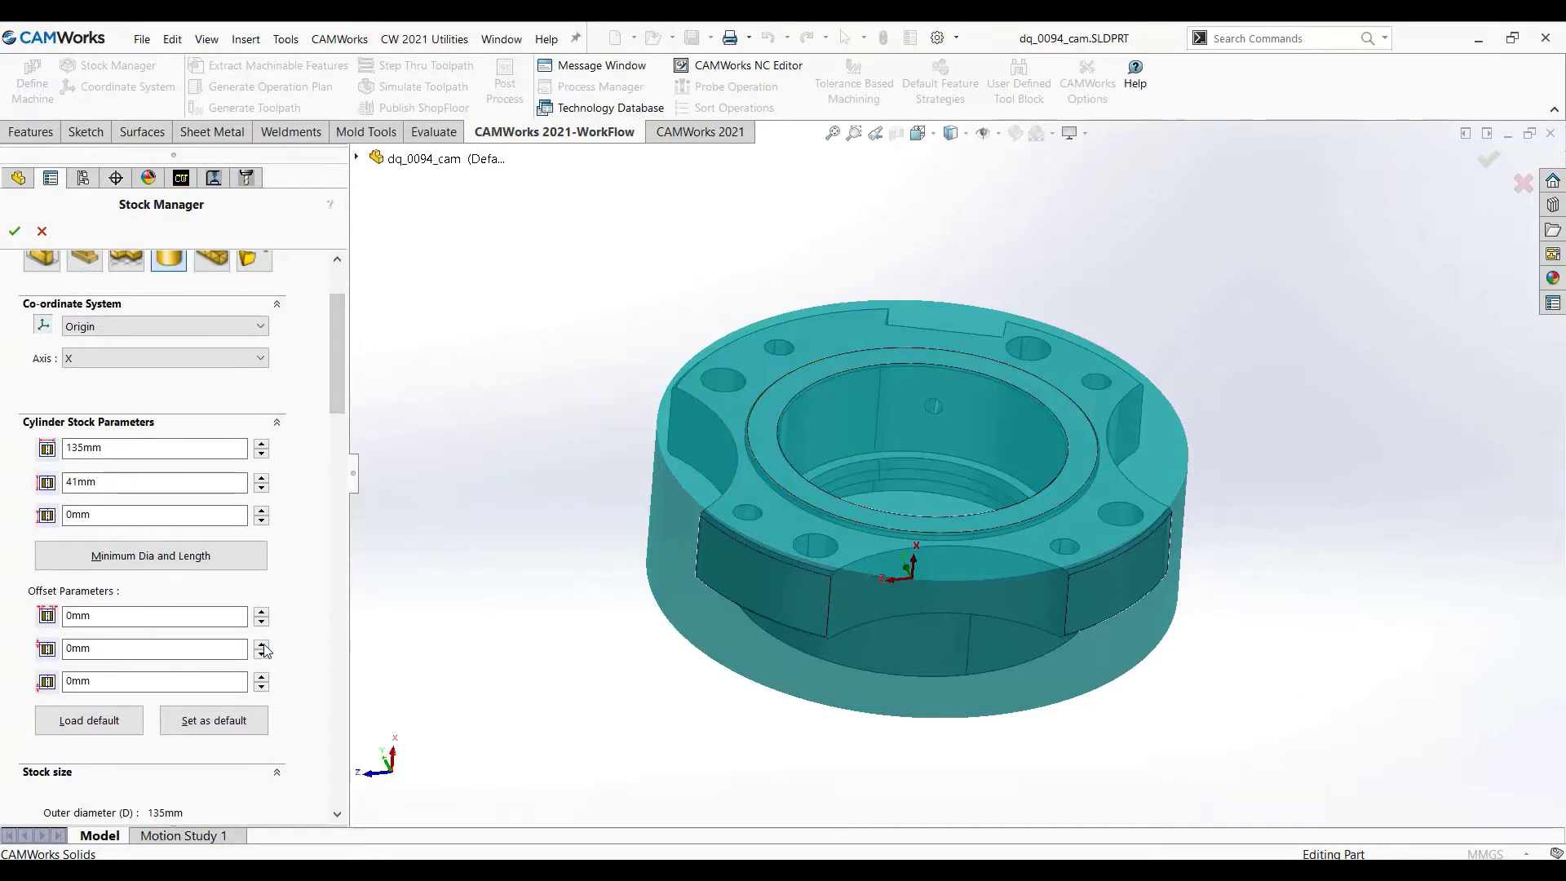
click(262, 645)
click(262, 645)
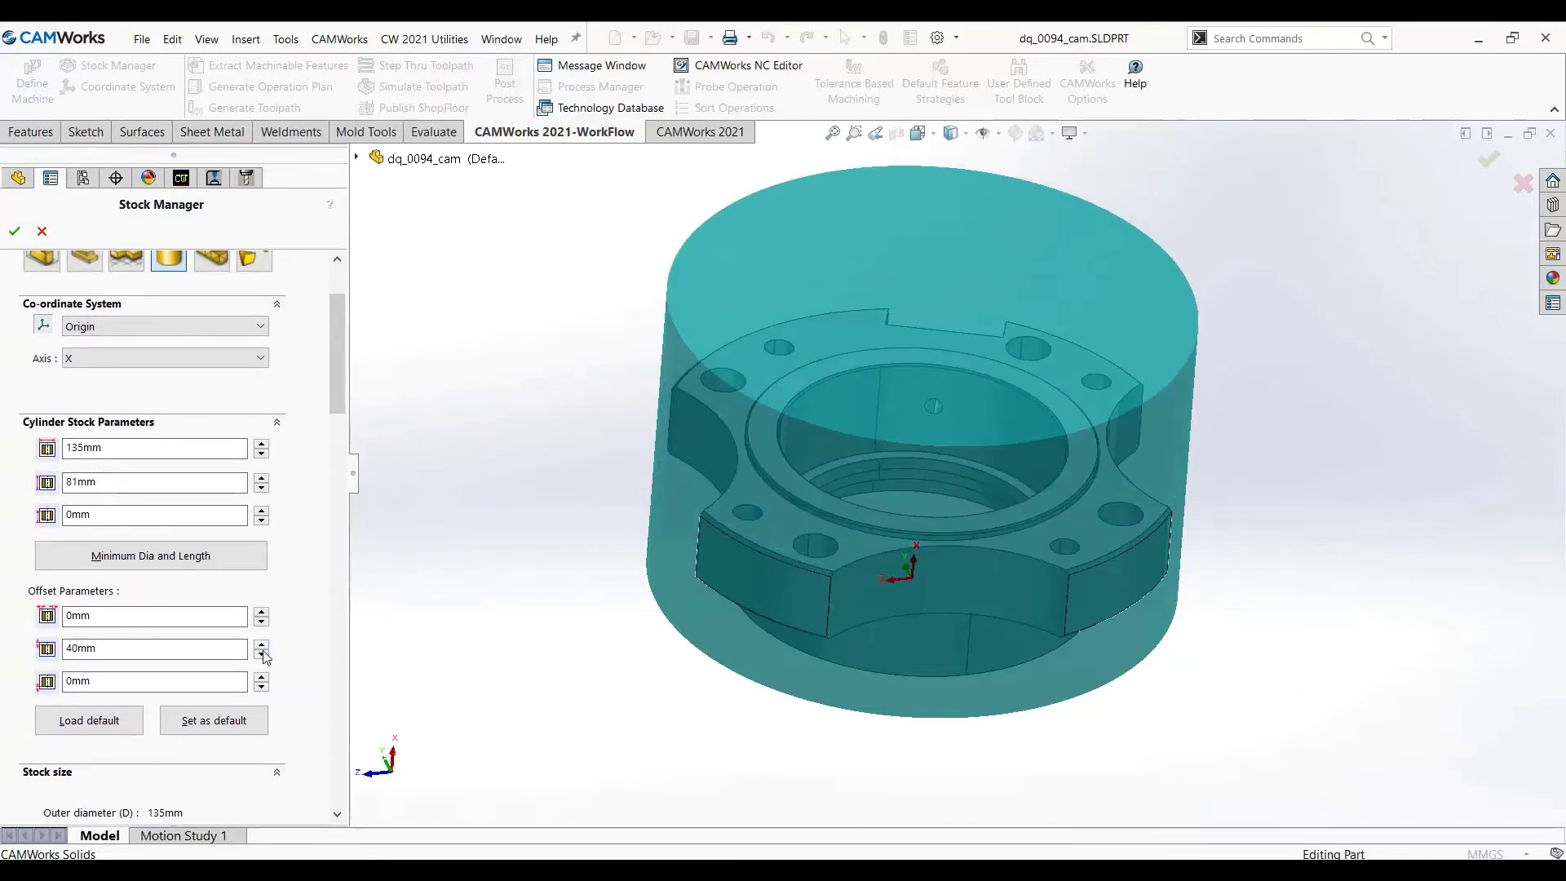
click(262, 656)
click(261, 655)
click(262, 655)
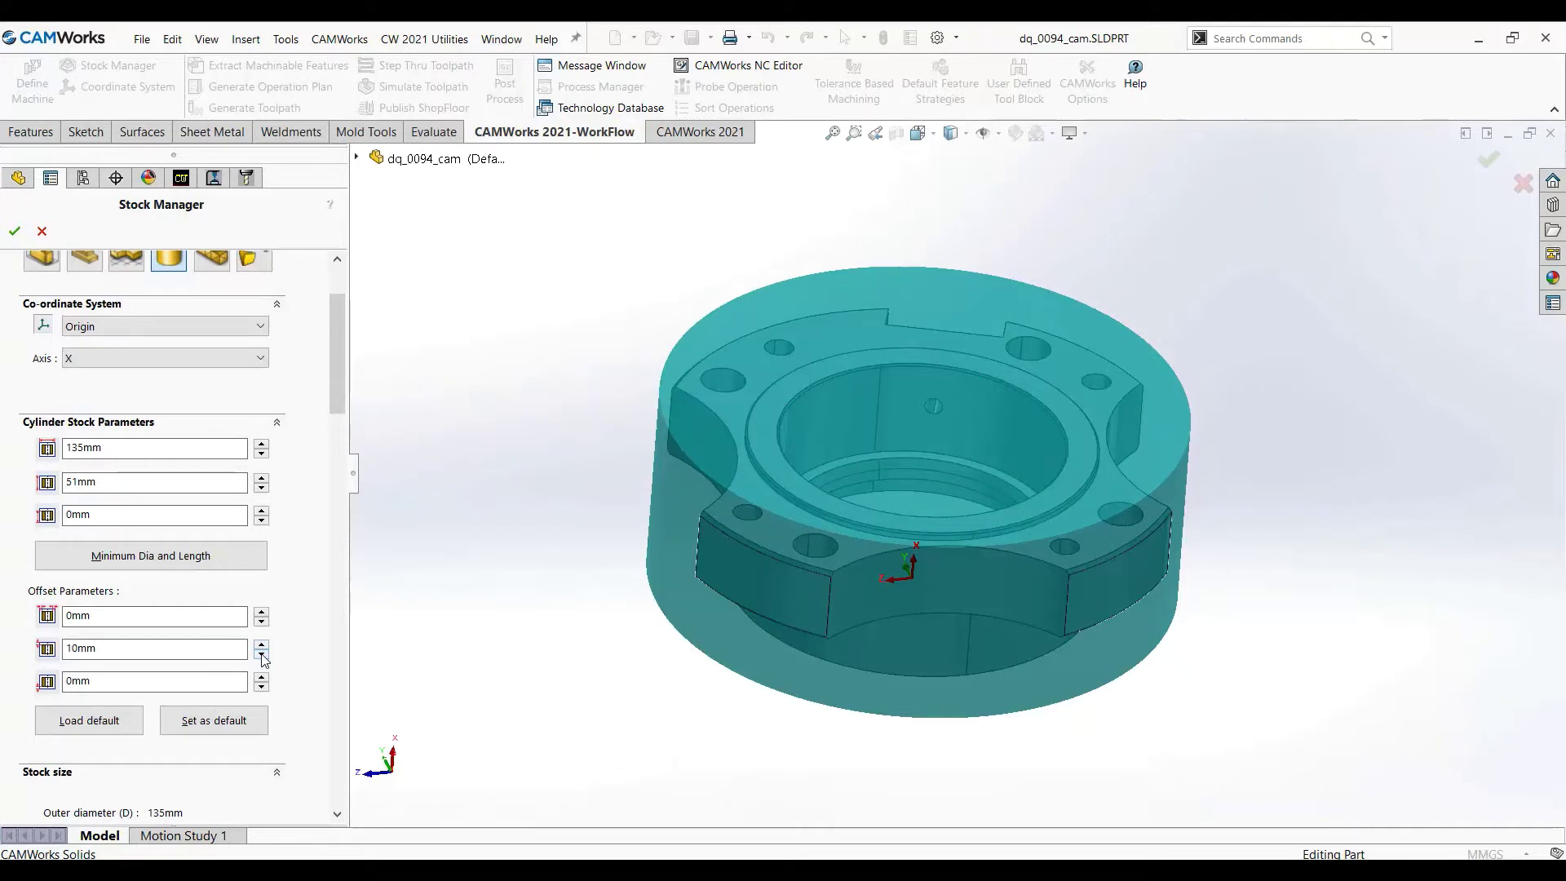
Try a diameter offset of 60 mm on the cylindrical stock, then return it to 0 mm
click(262, 610)
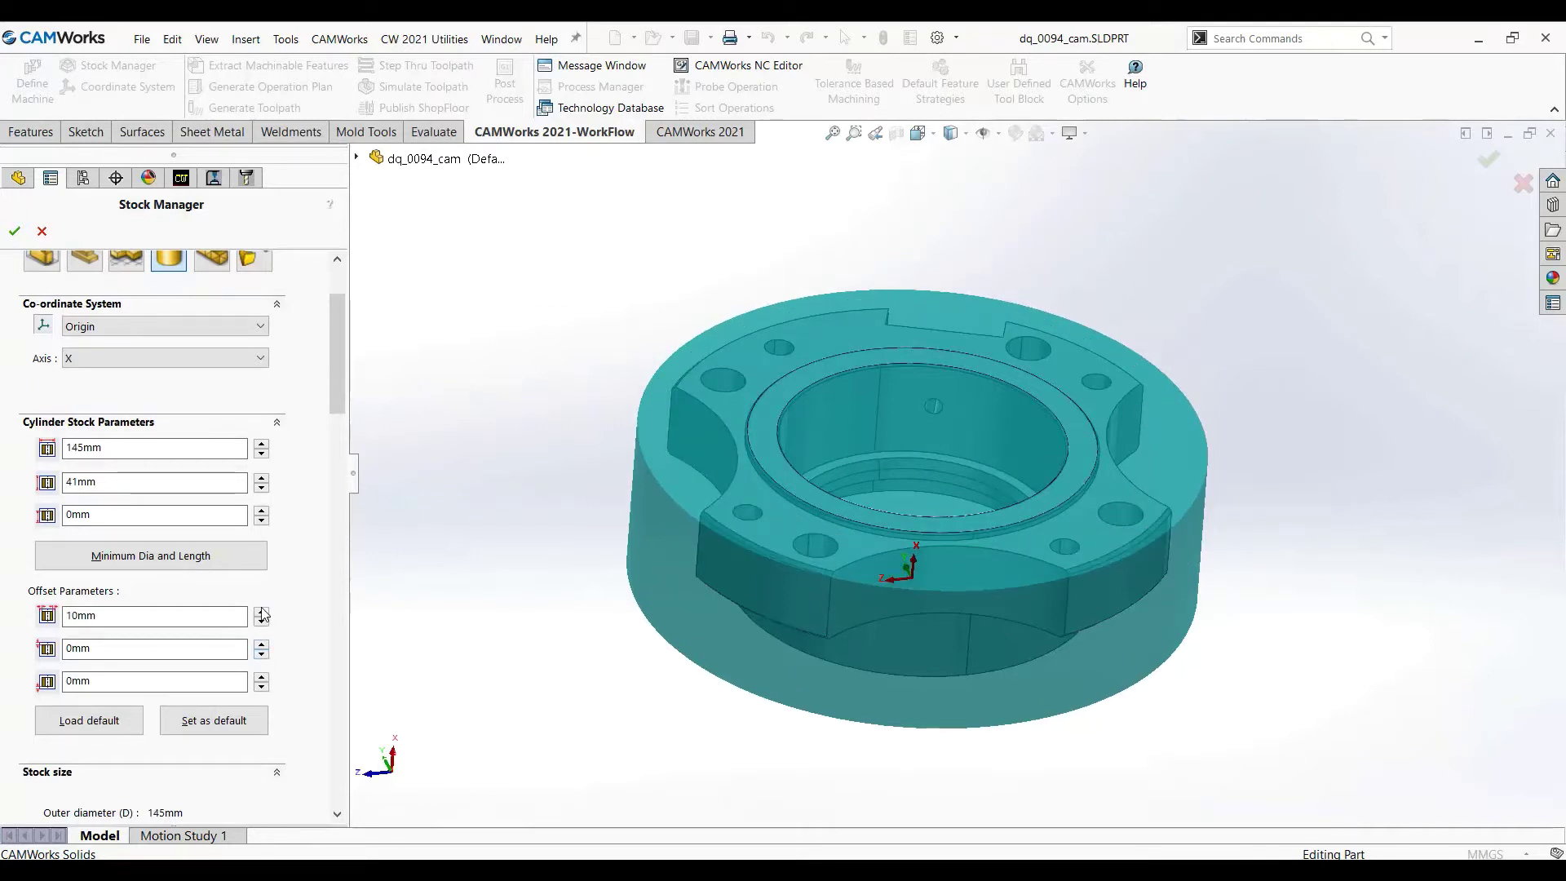
click(261, 609)
click(262, 610)
click(262, 610)
click(262, 610)
click(262, 610)
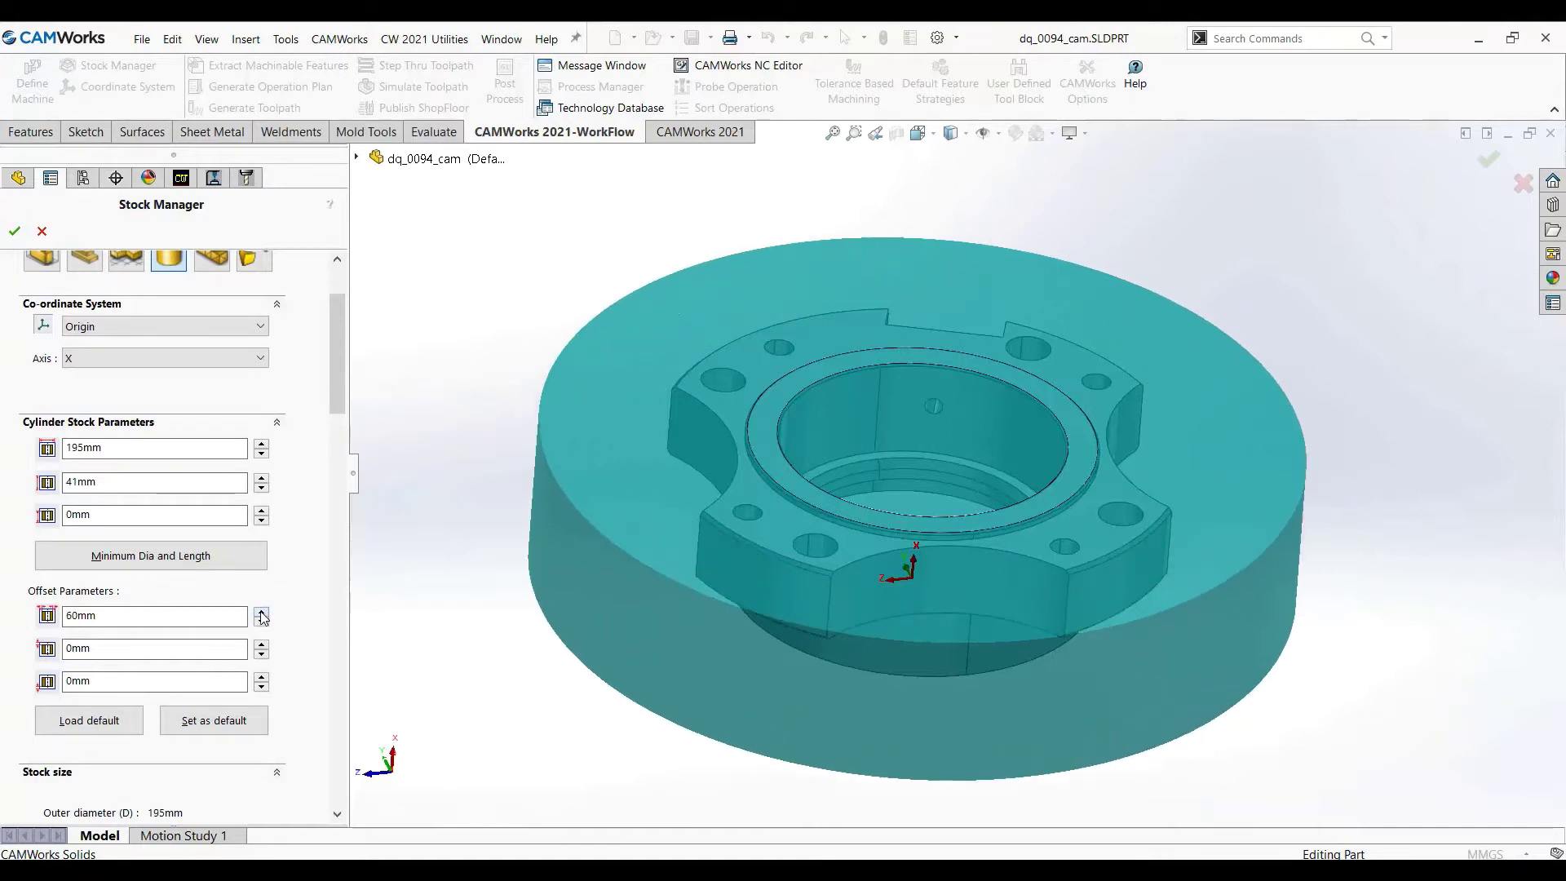
click(262, 623)
click(262, 622)
click(262, 623)
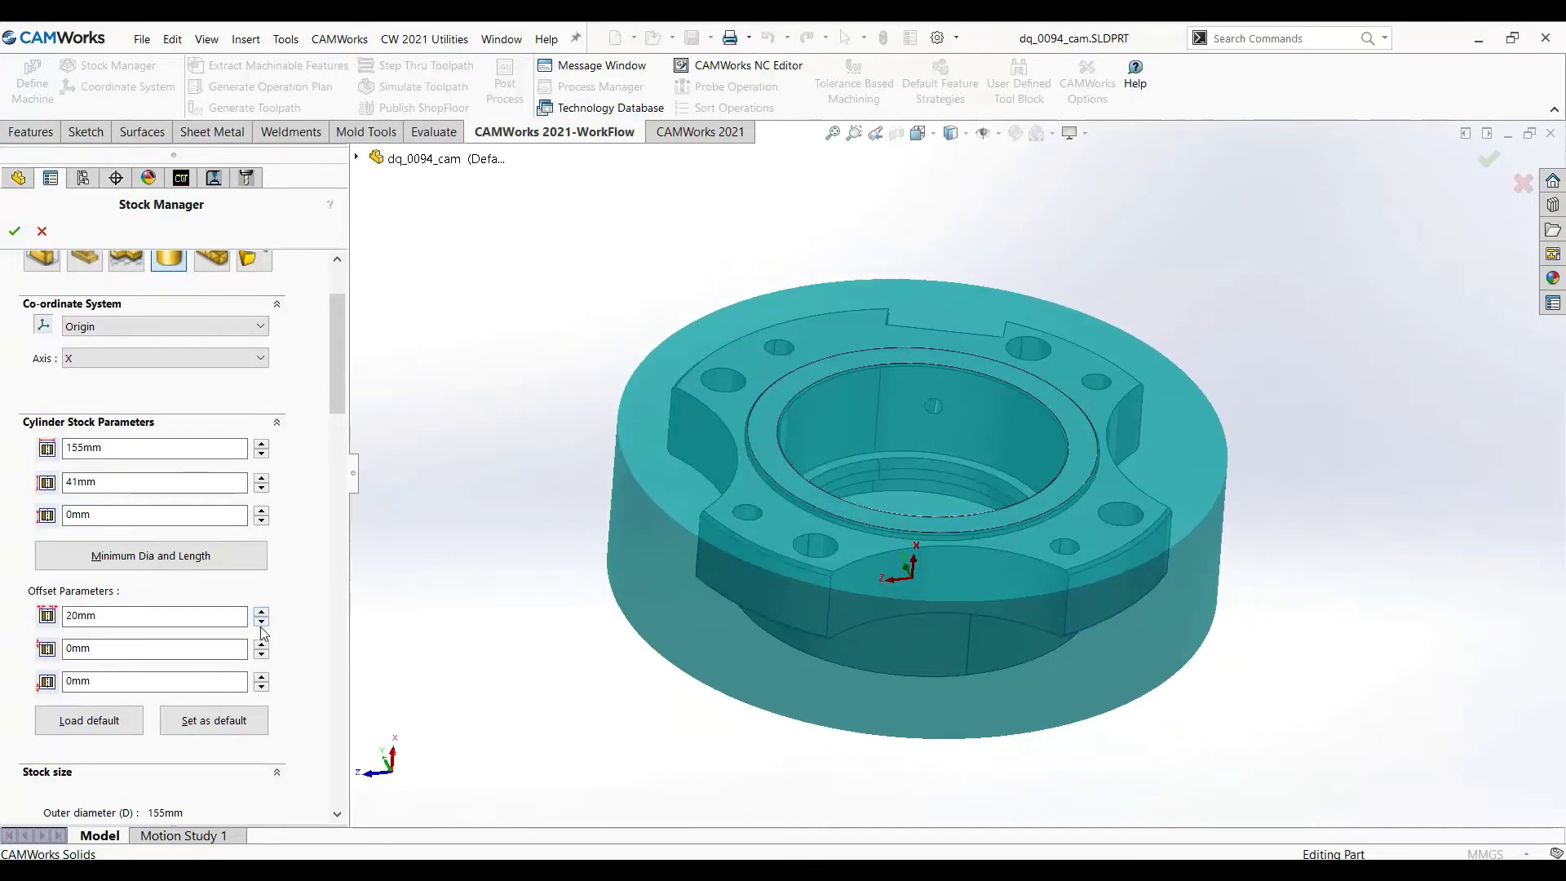
click(262, 623)
click(262, 623)
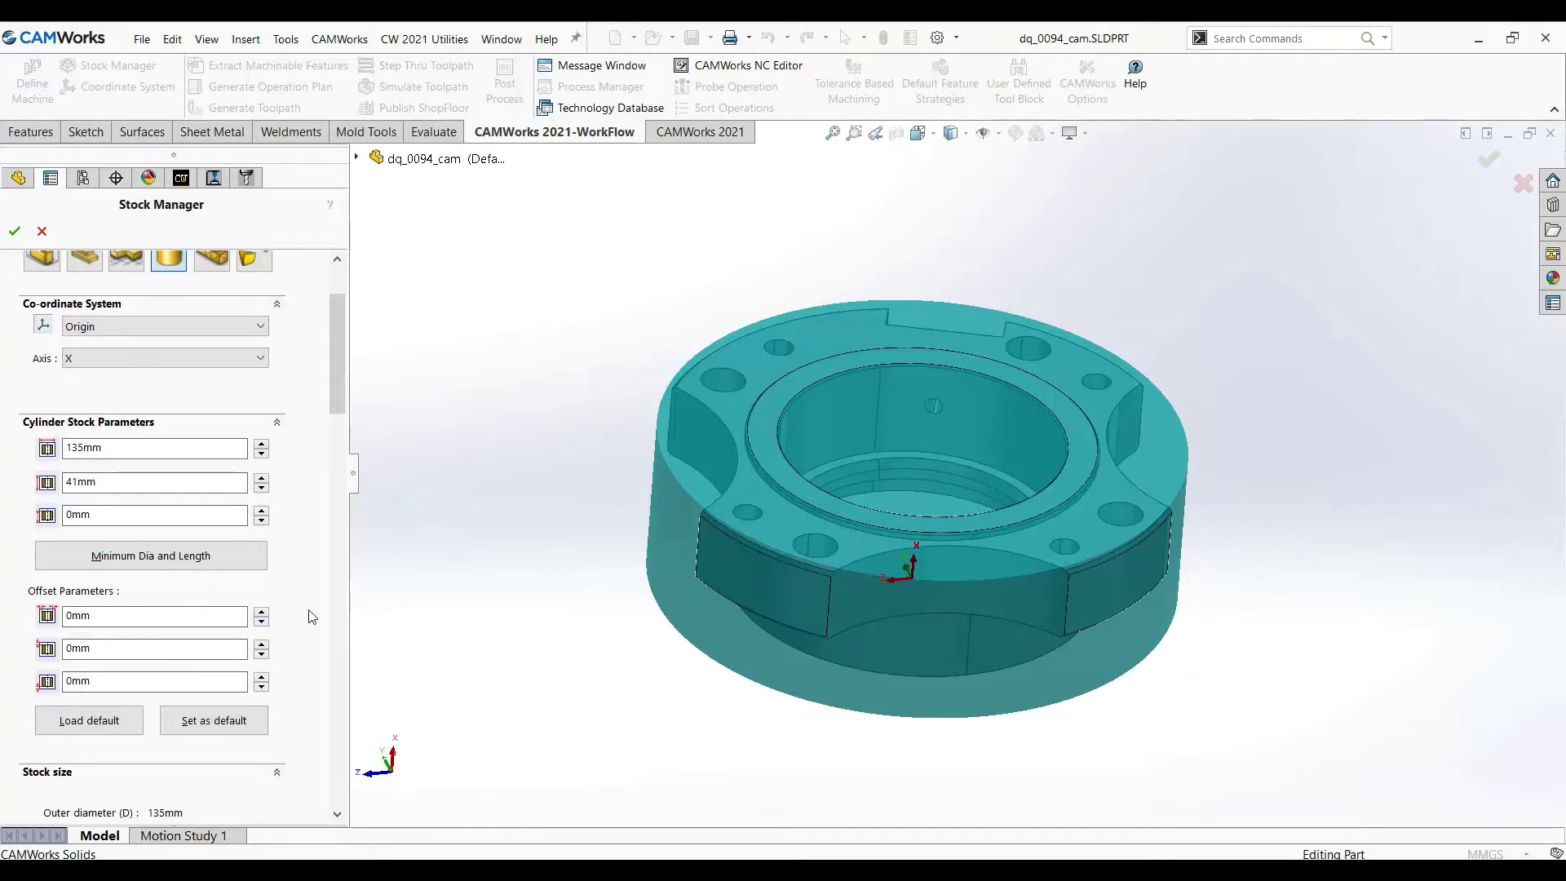
Try 30 mm offsets on the cylinder's diameter and upper end, then reset the stock to its minimum diameter and length
scroll(341, 399, down, 5)
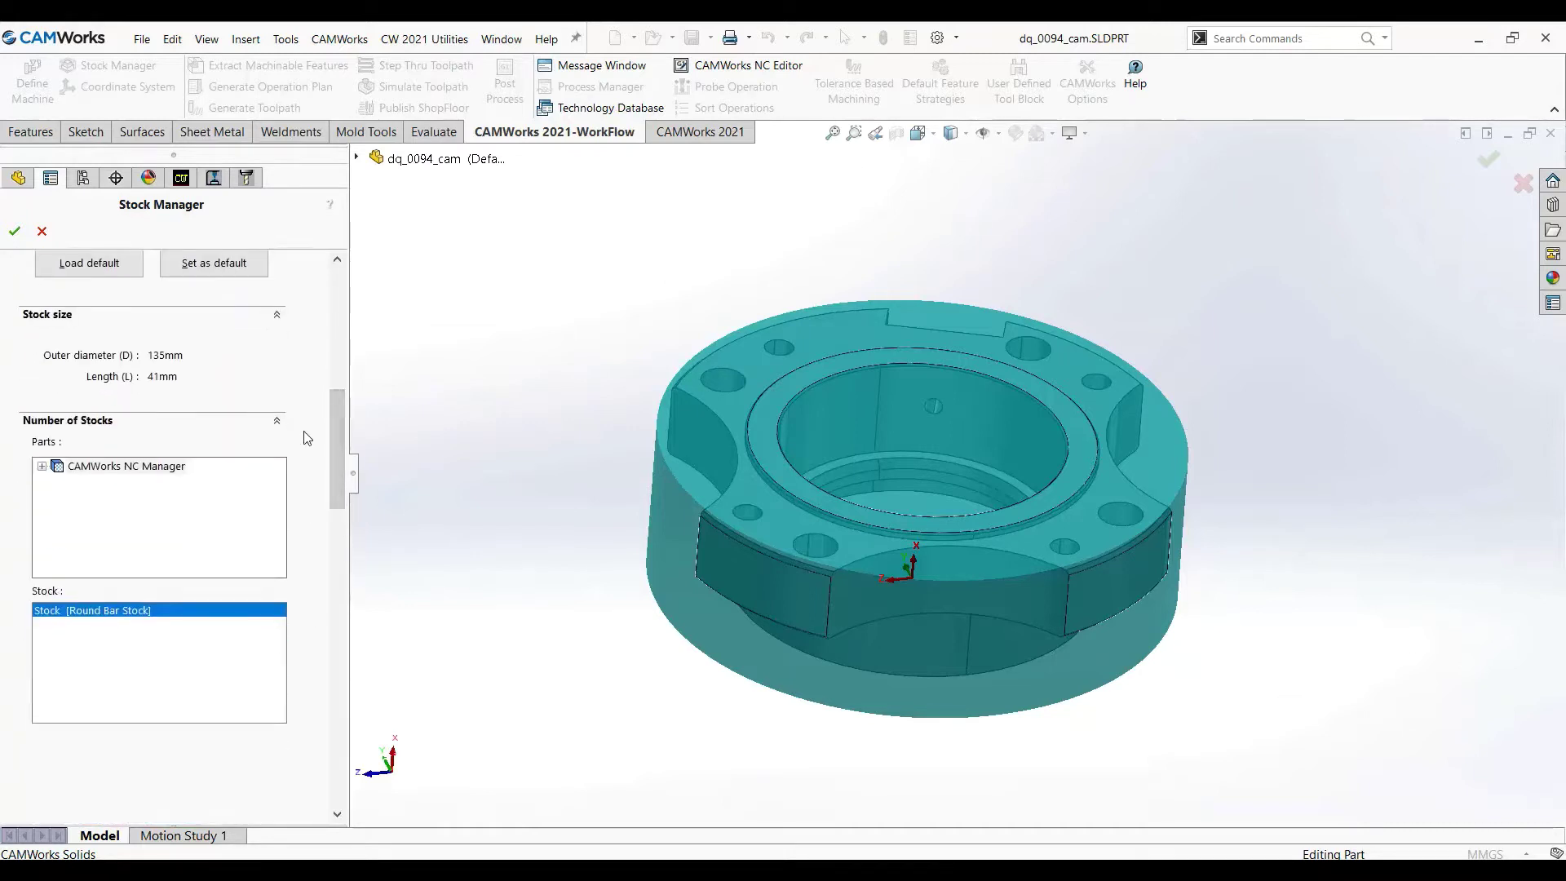
scroll(338, 442, up, 3)
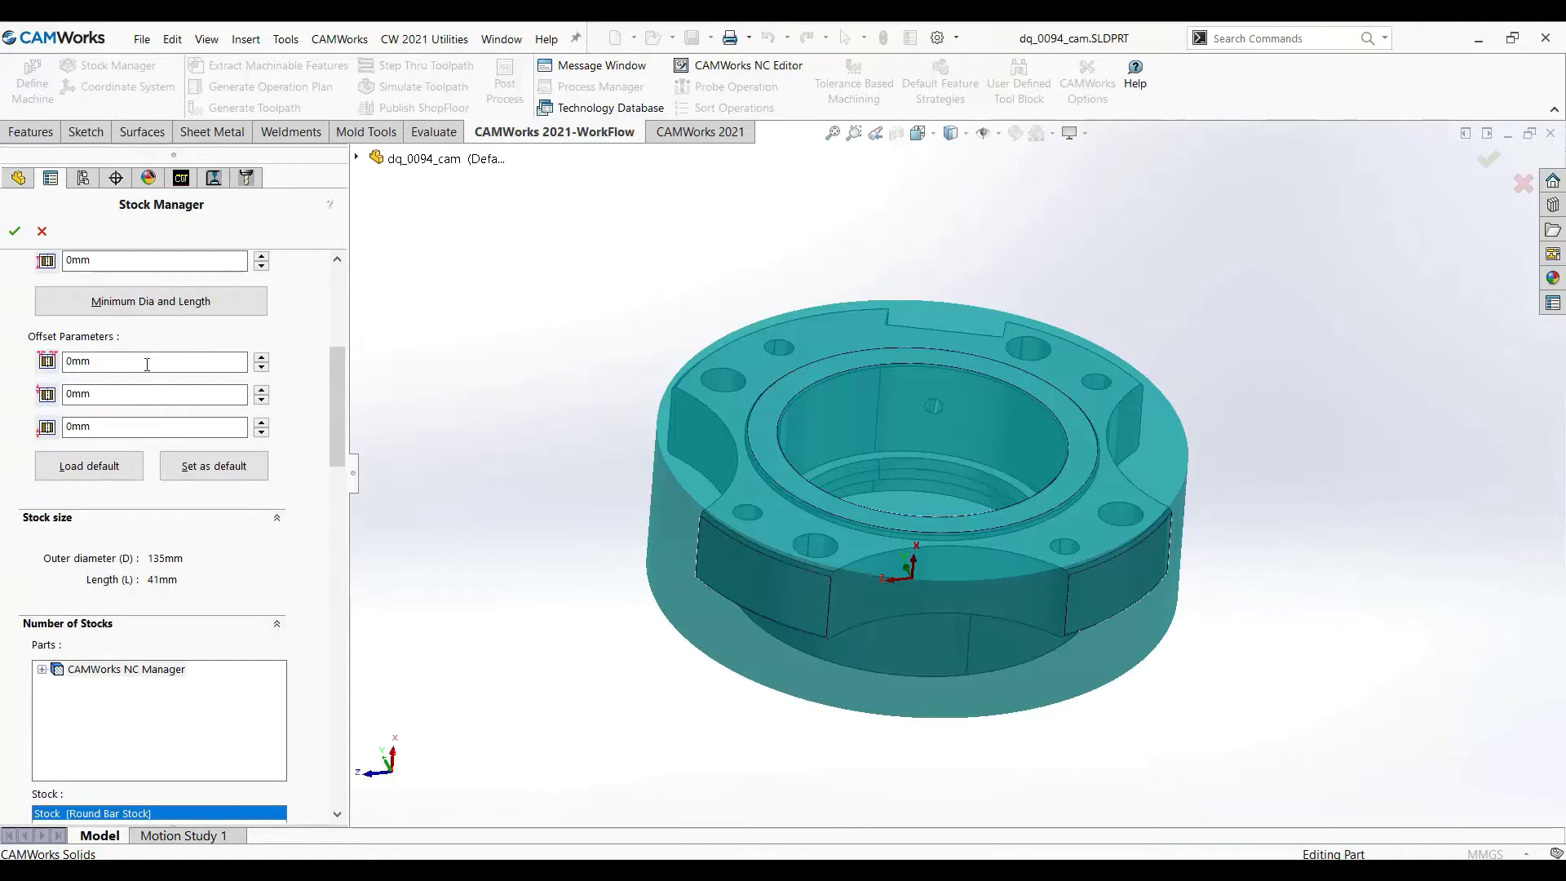
drag(340, 424, 340, 370)
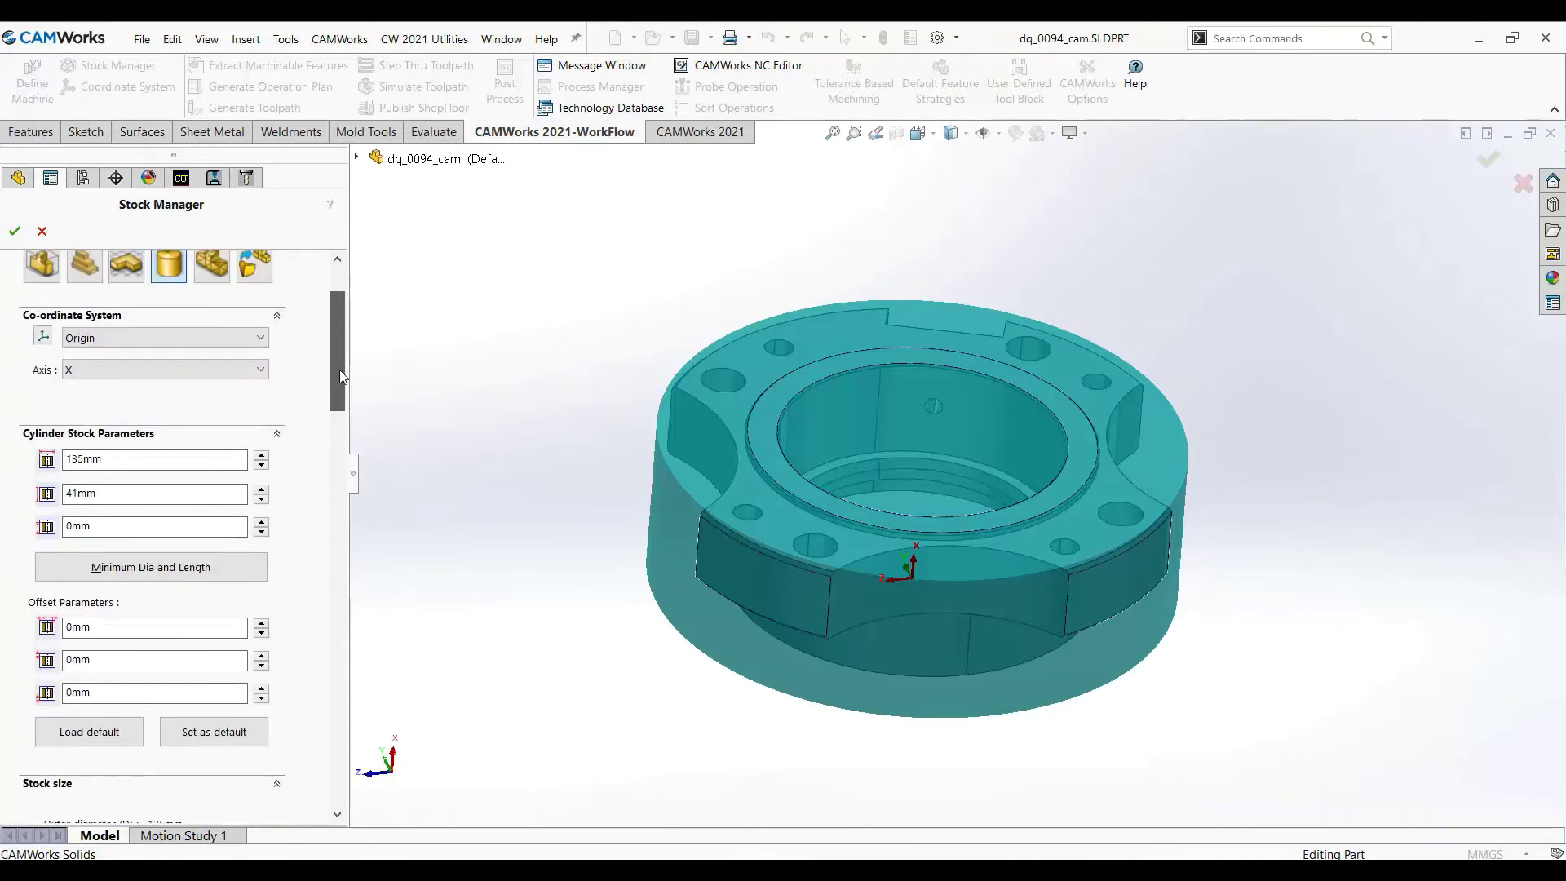
click(159, 571)
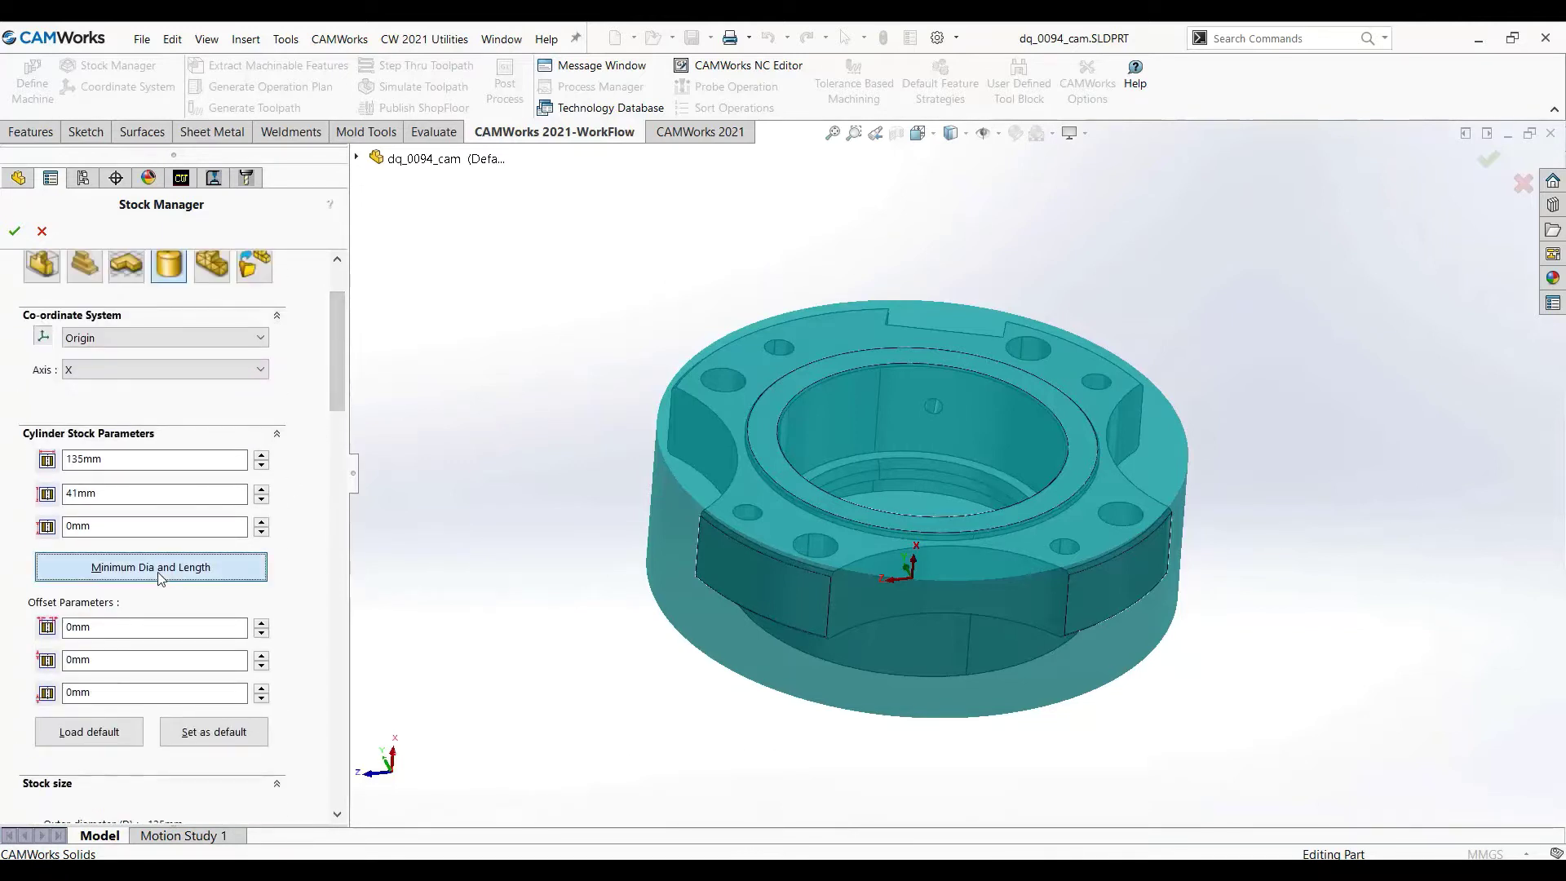
click(262, 624)
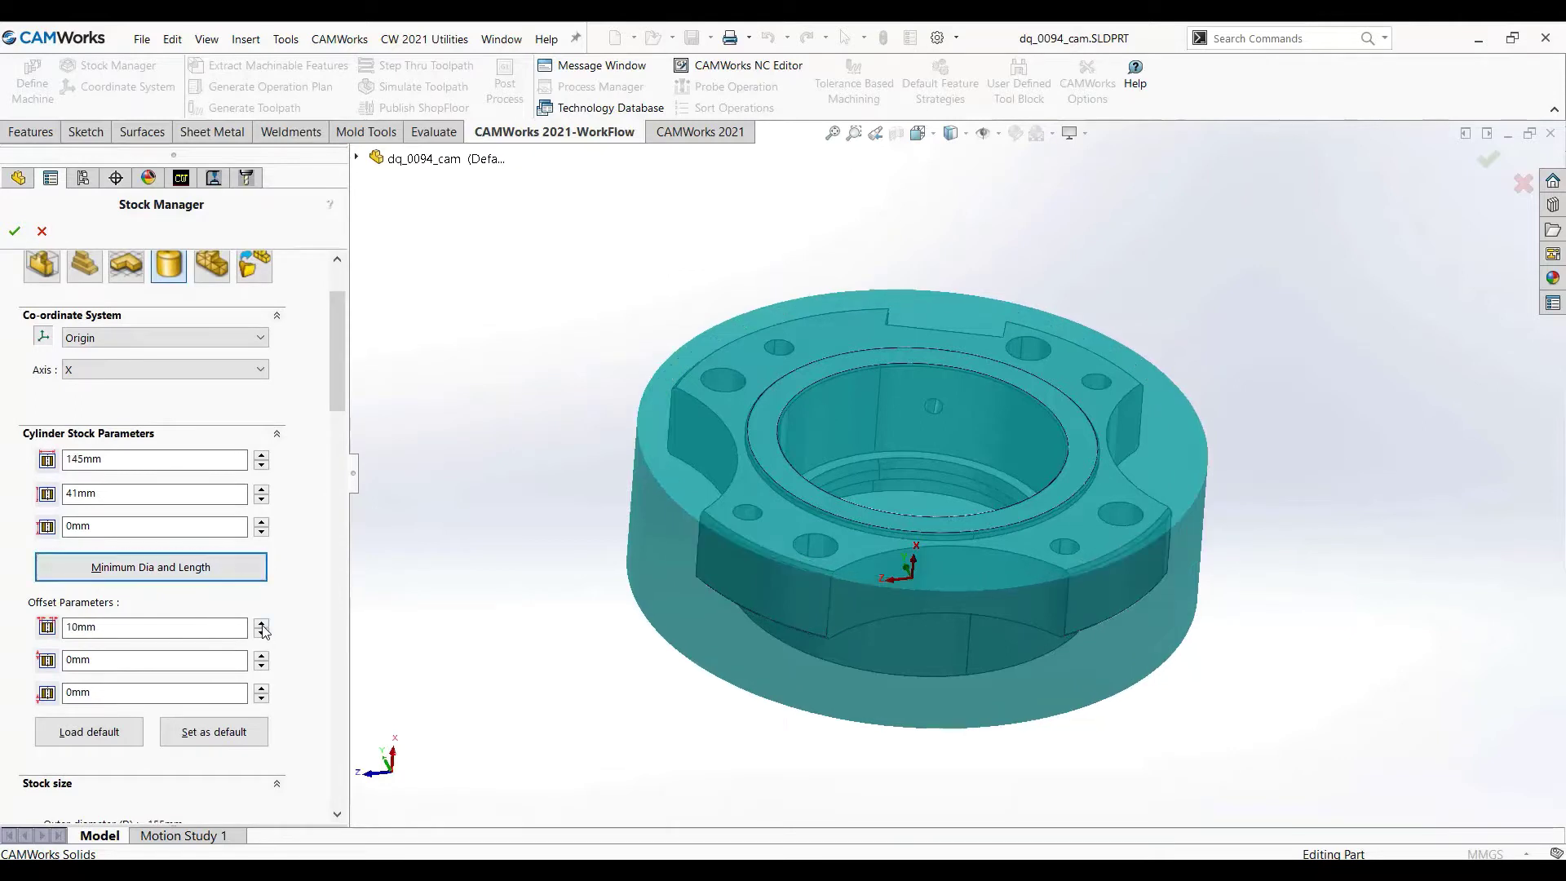
click(262, 624)
click(262, 624)
click(262, 657)
click(262, 656)
click(261, 656)
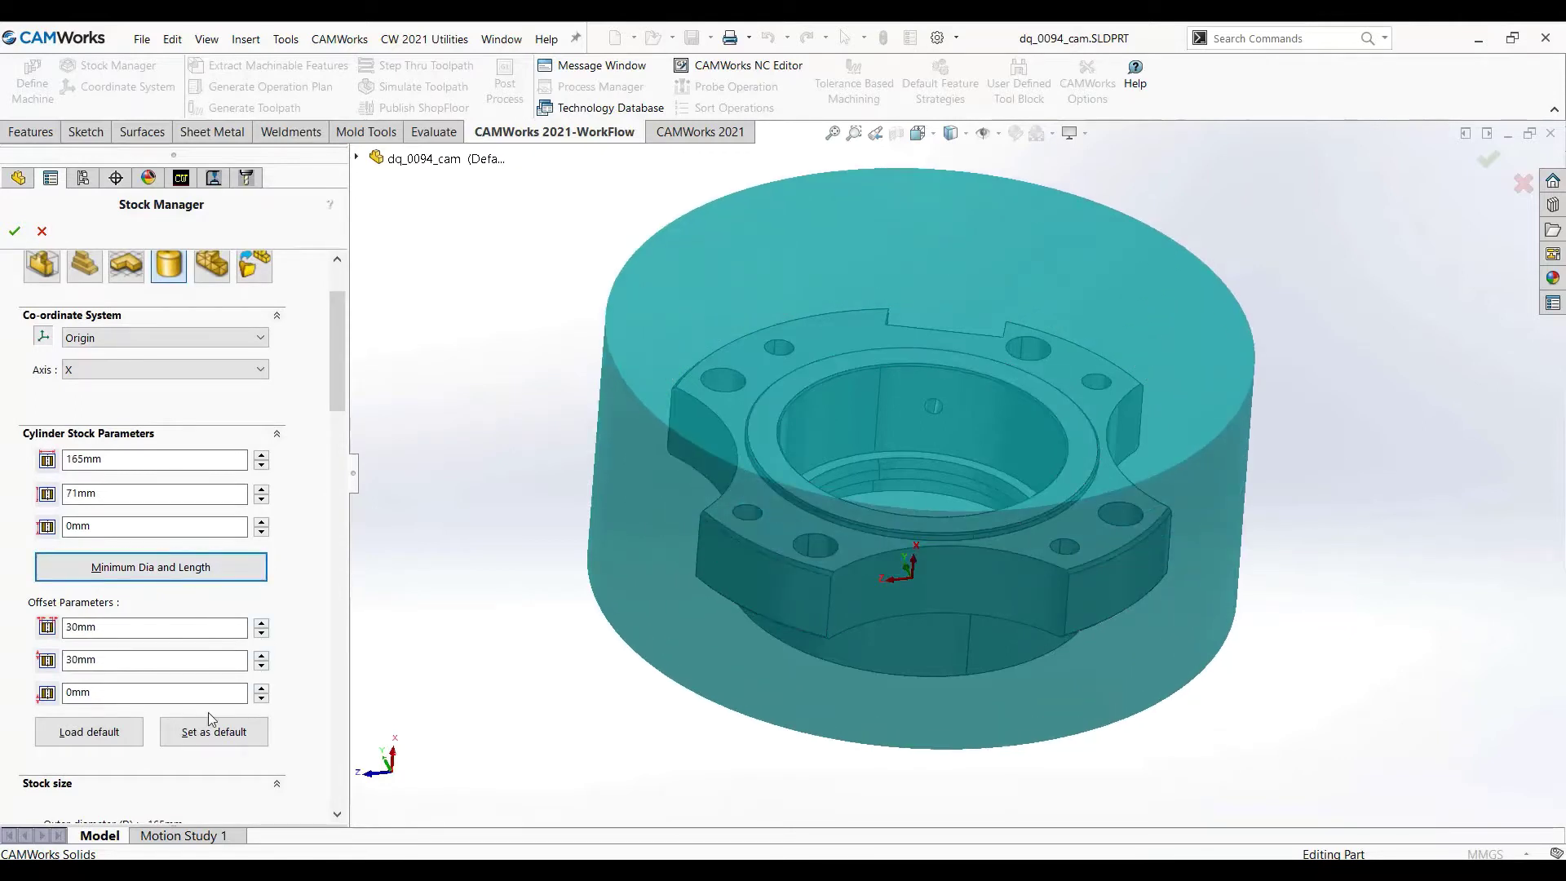
click(168, 568)
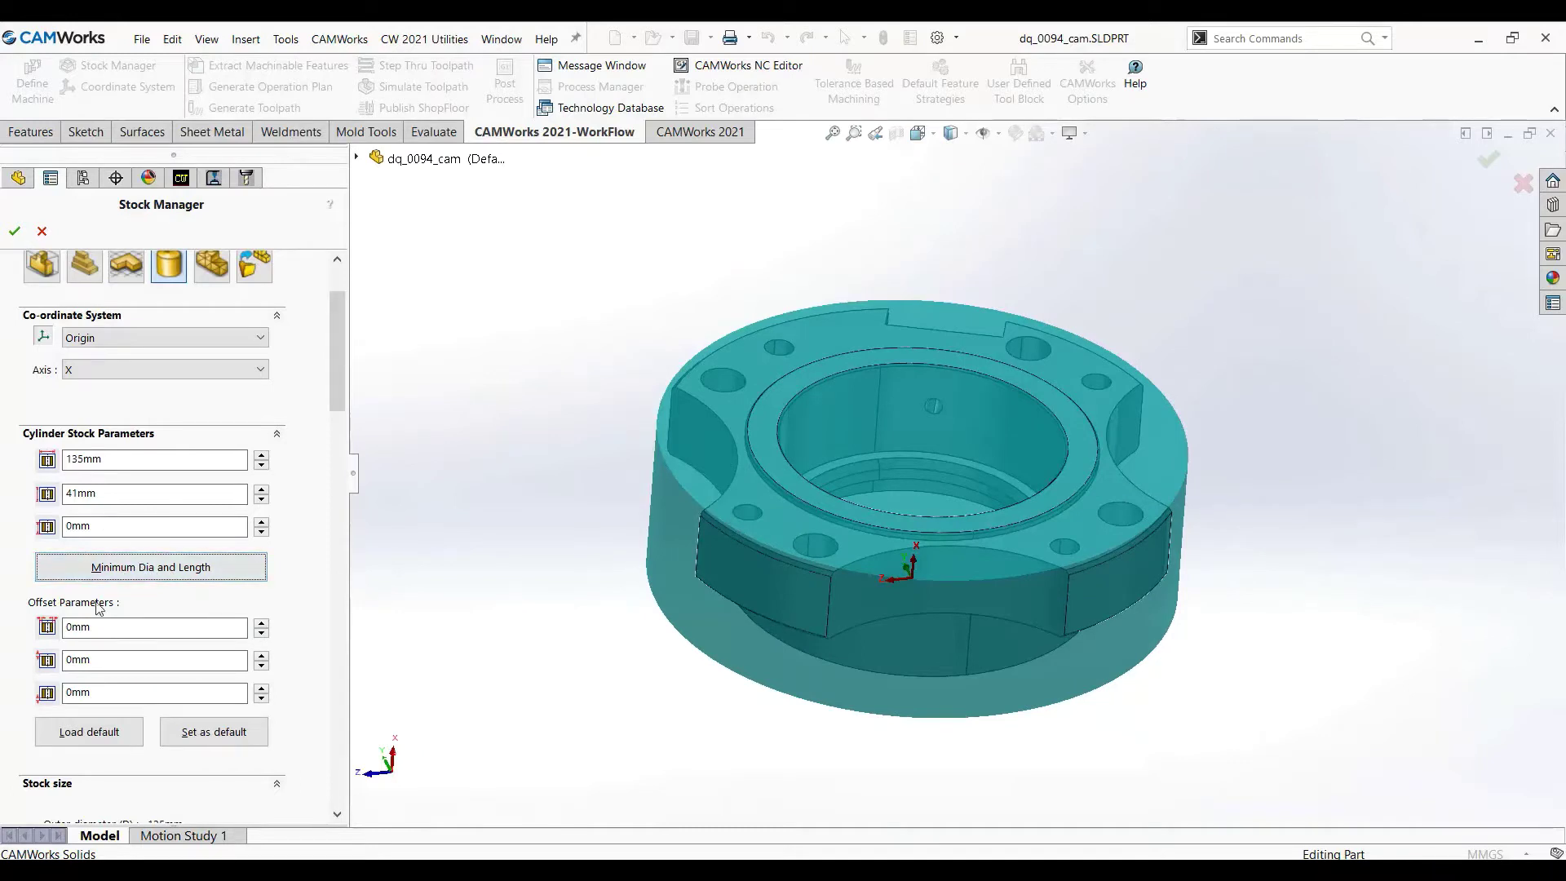
Accept the cylindrical stock definition and rebuild the affected CAMWorks items
click(110, 629)
click(73, 654)
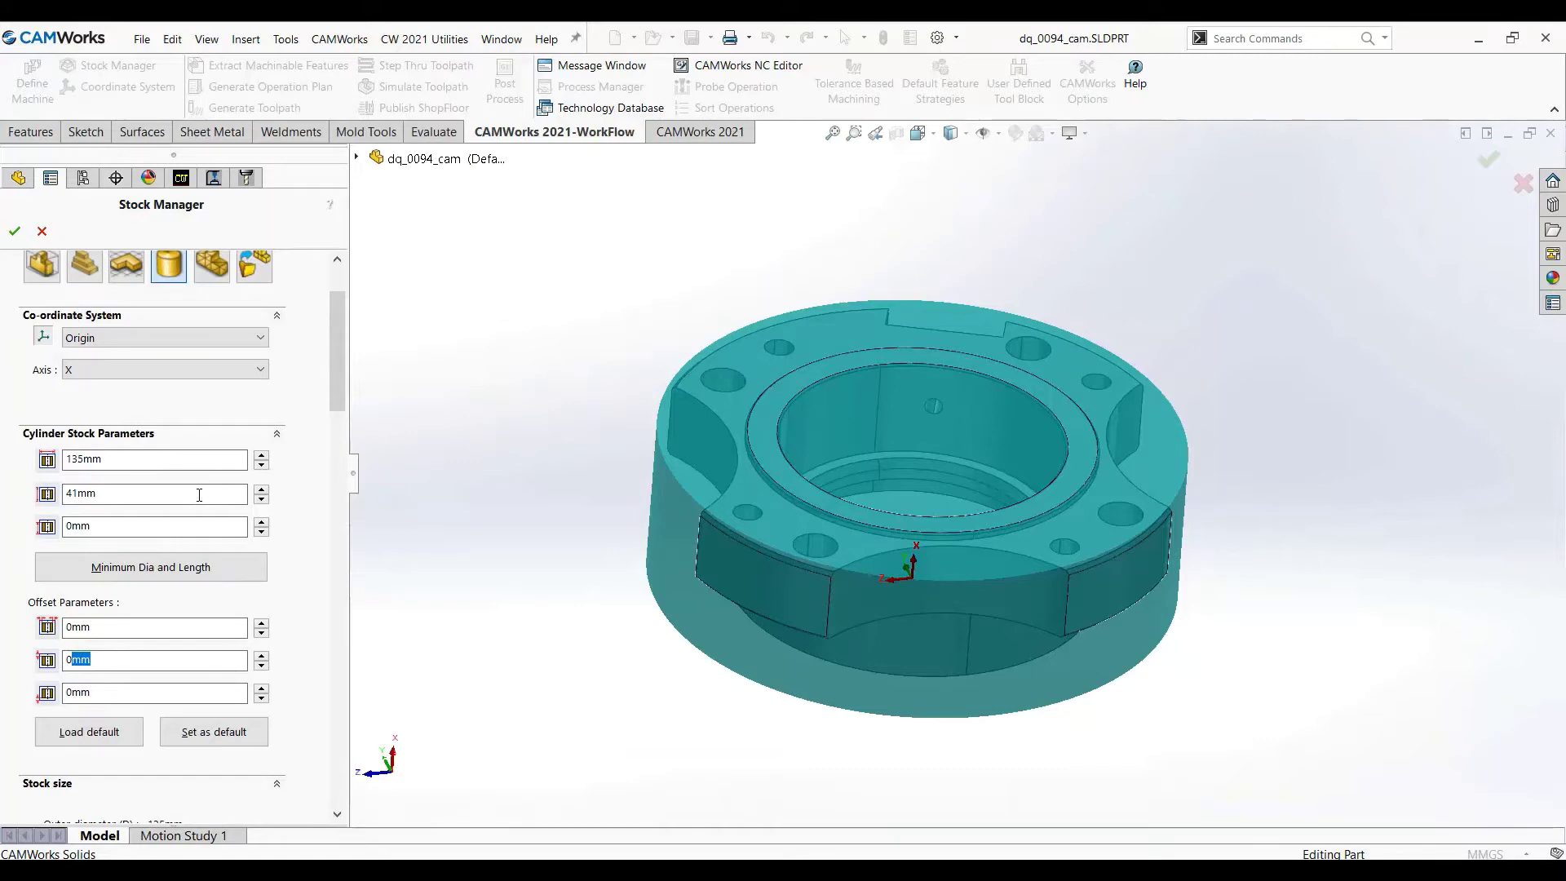
scroll(199, 495, up, 2)
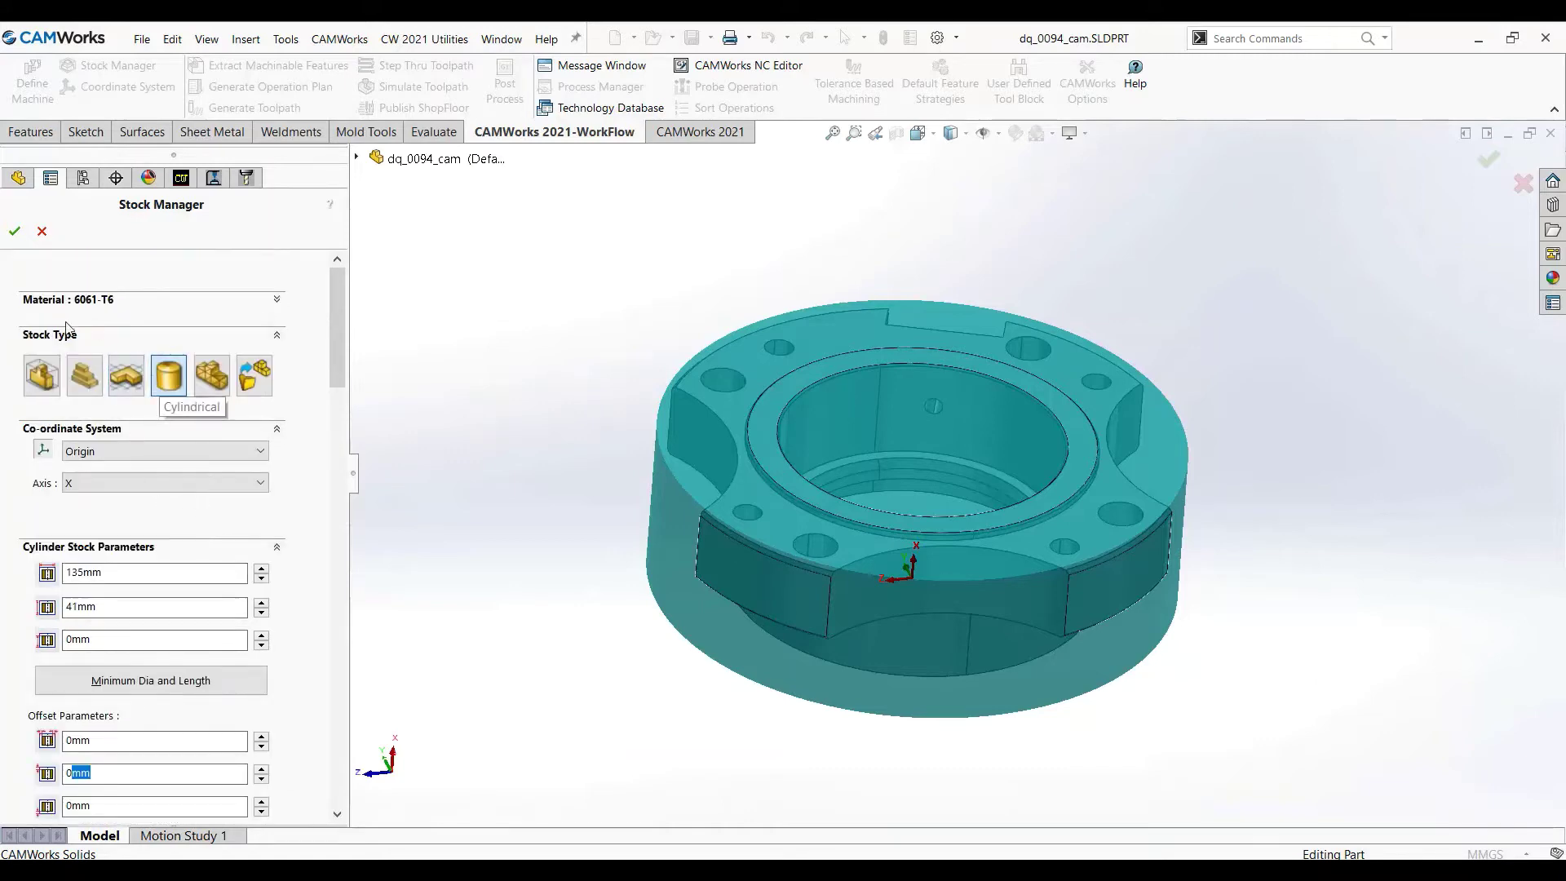
click(15, 230)
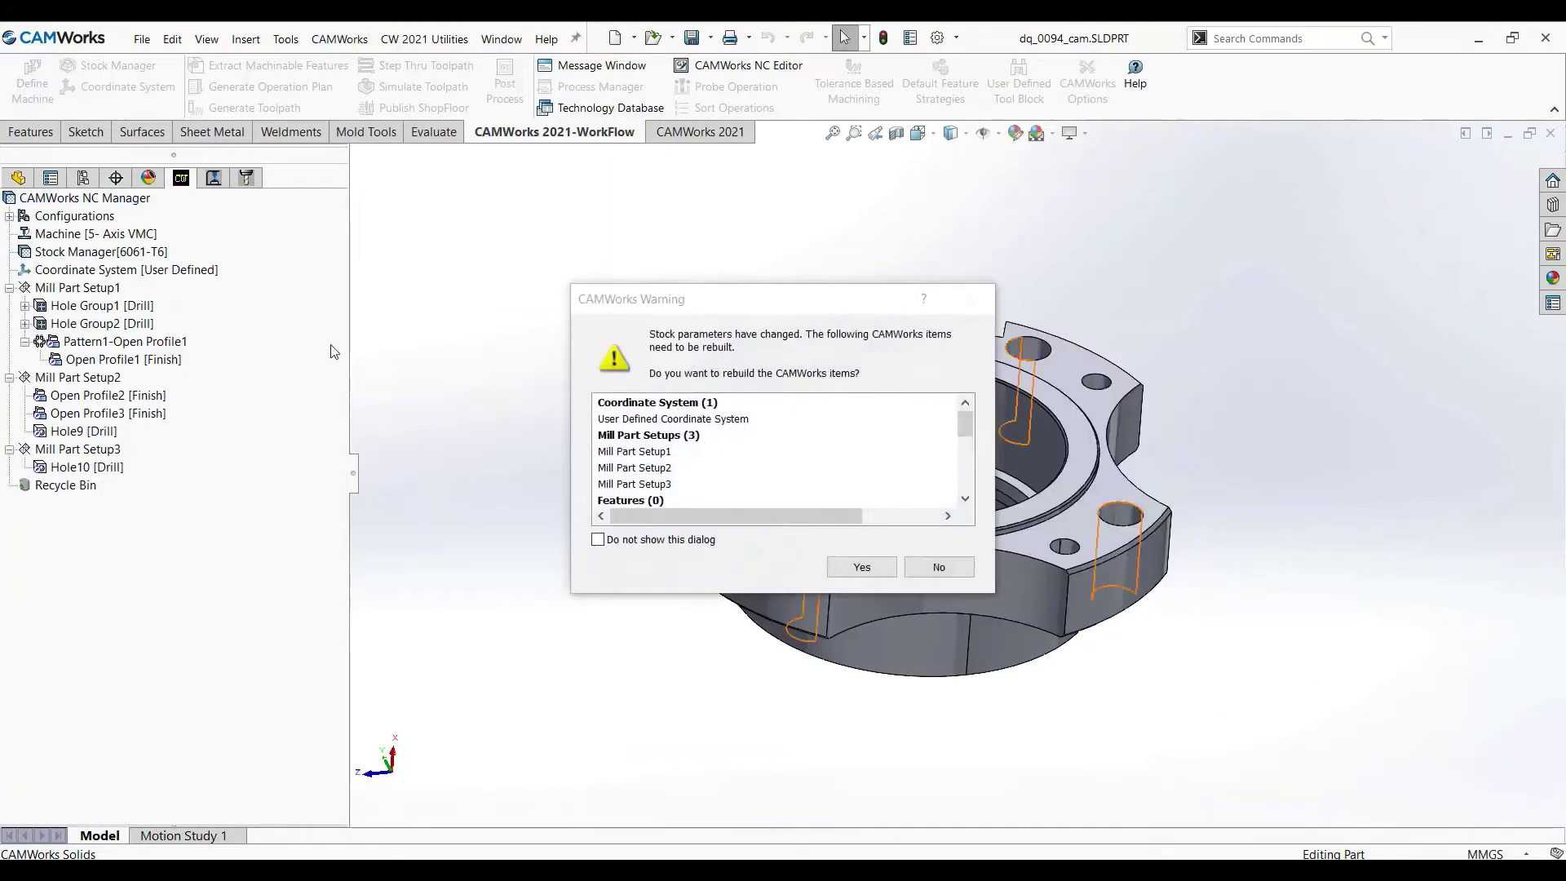
click(852, 566)
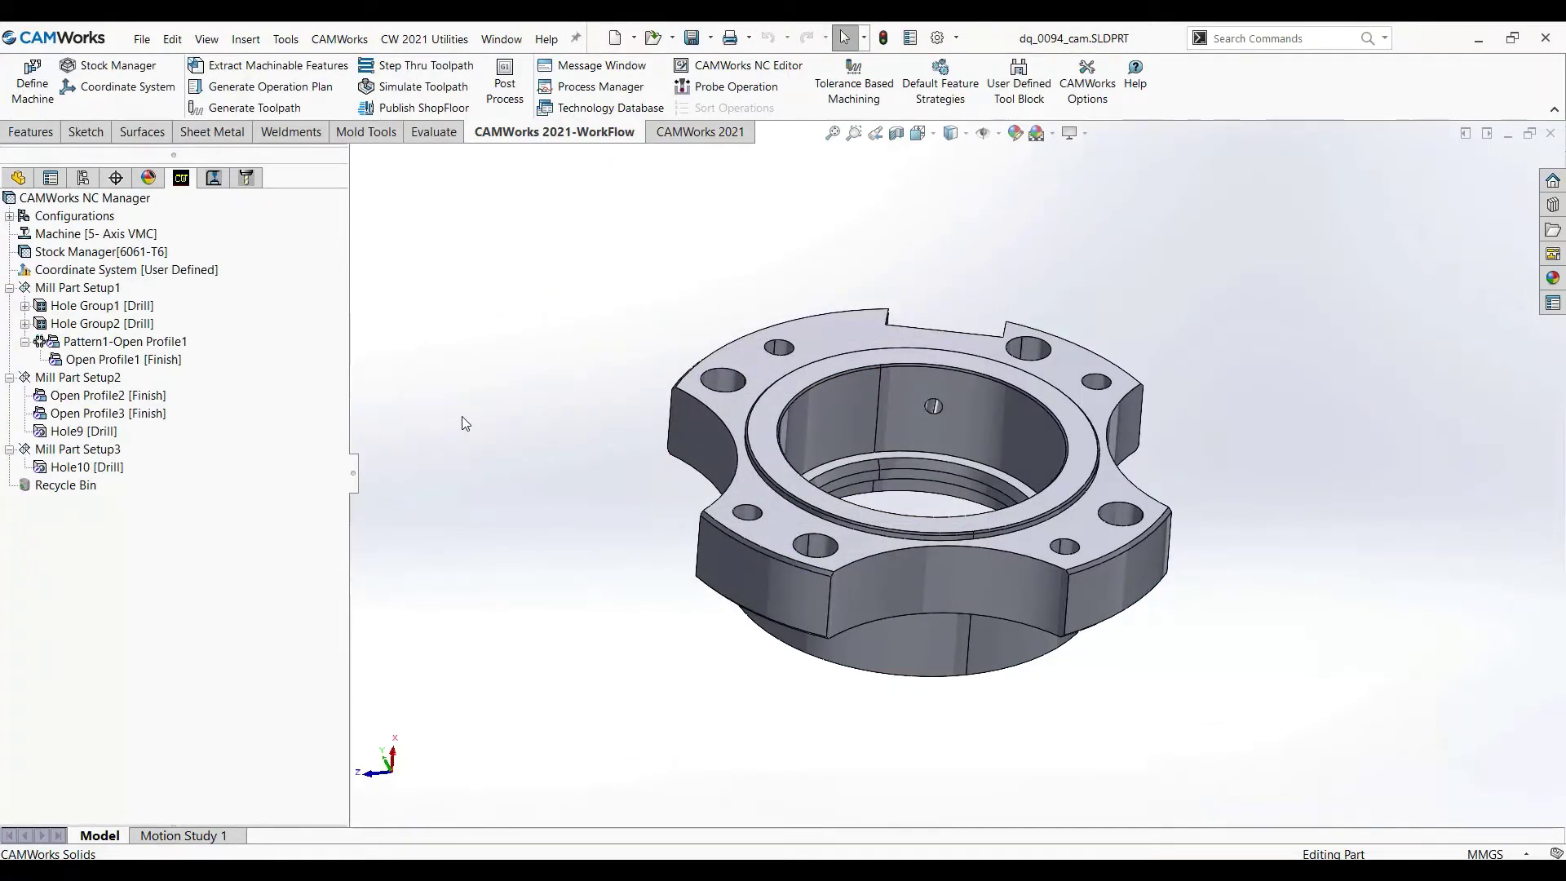
Switch to the PowerPoint slide show and advance to the slide on bounding box stock from pre-defined blocks
key(super+Tab)
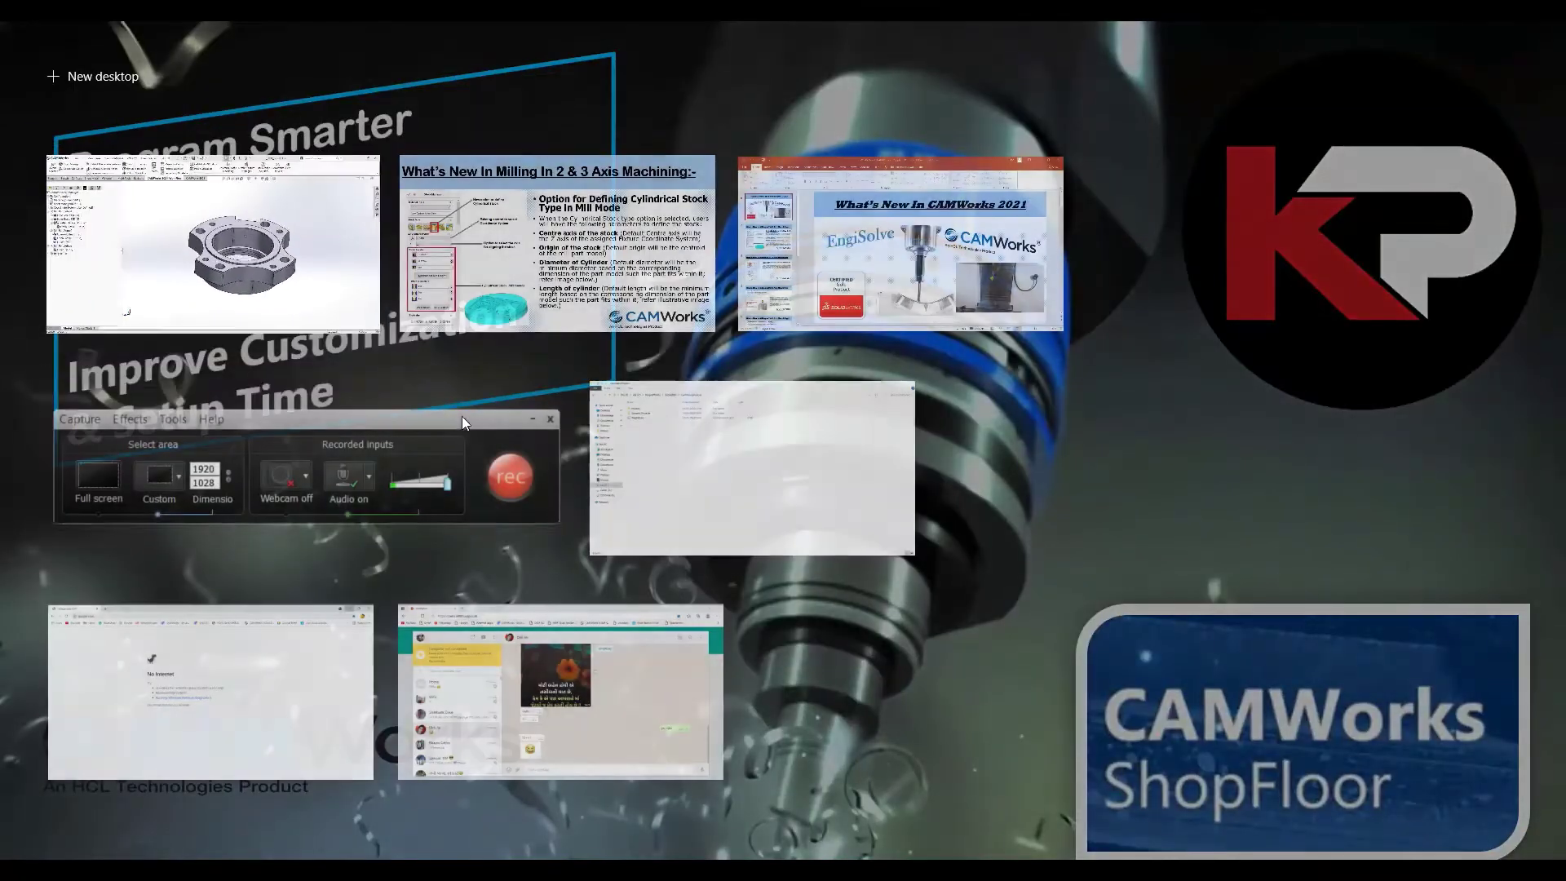
click(553, 261)
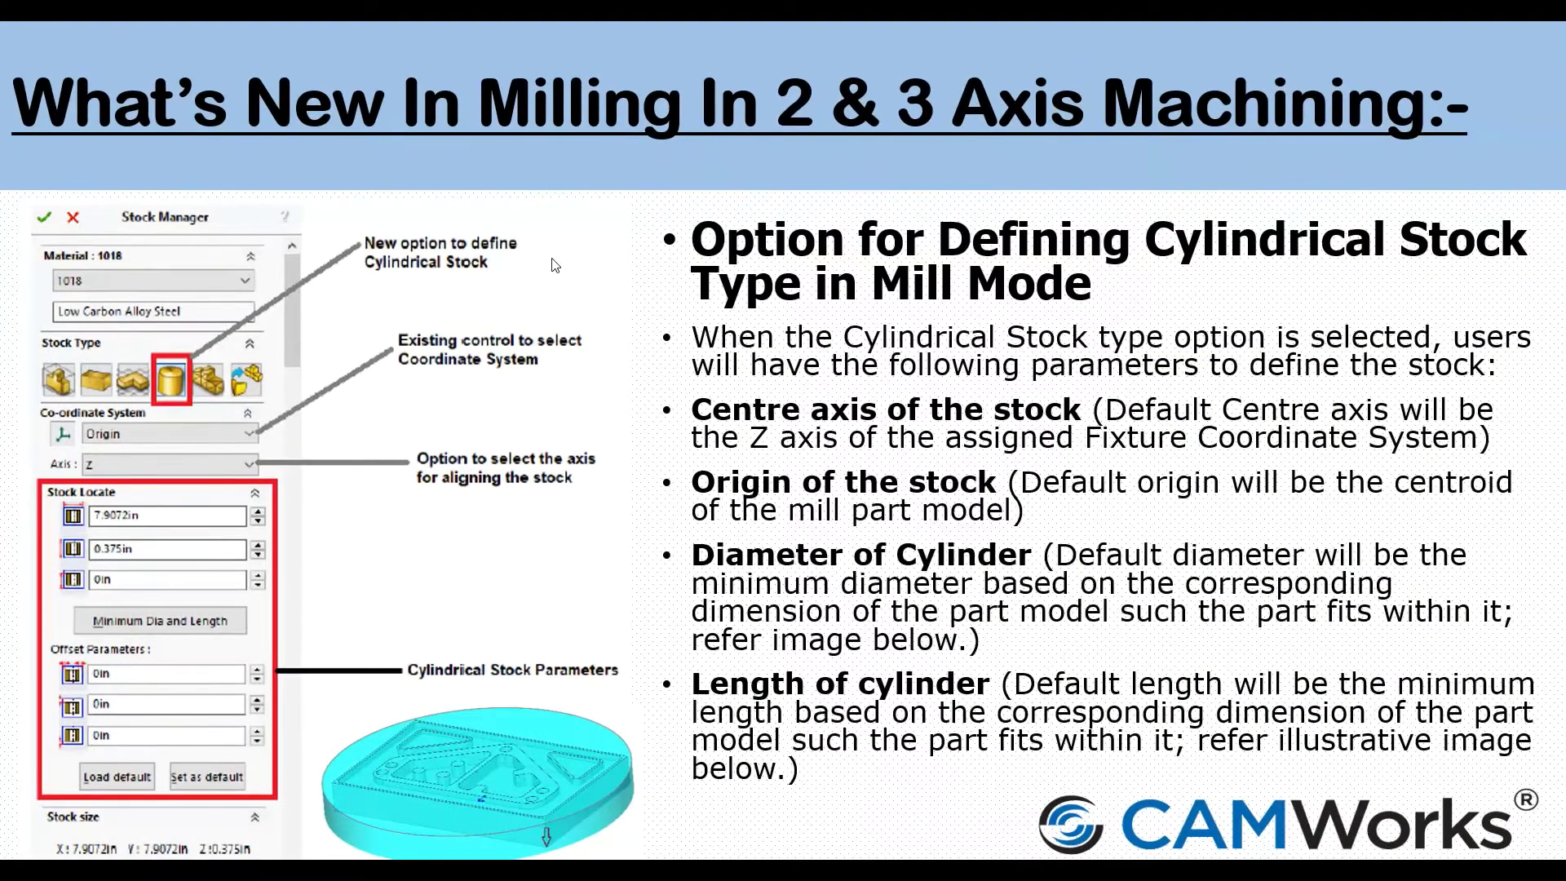
click(555, 263)
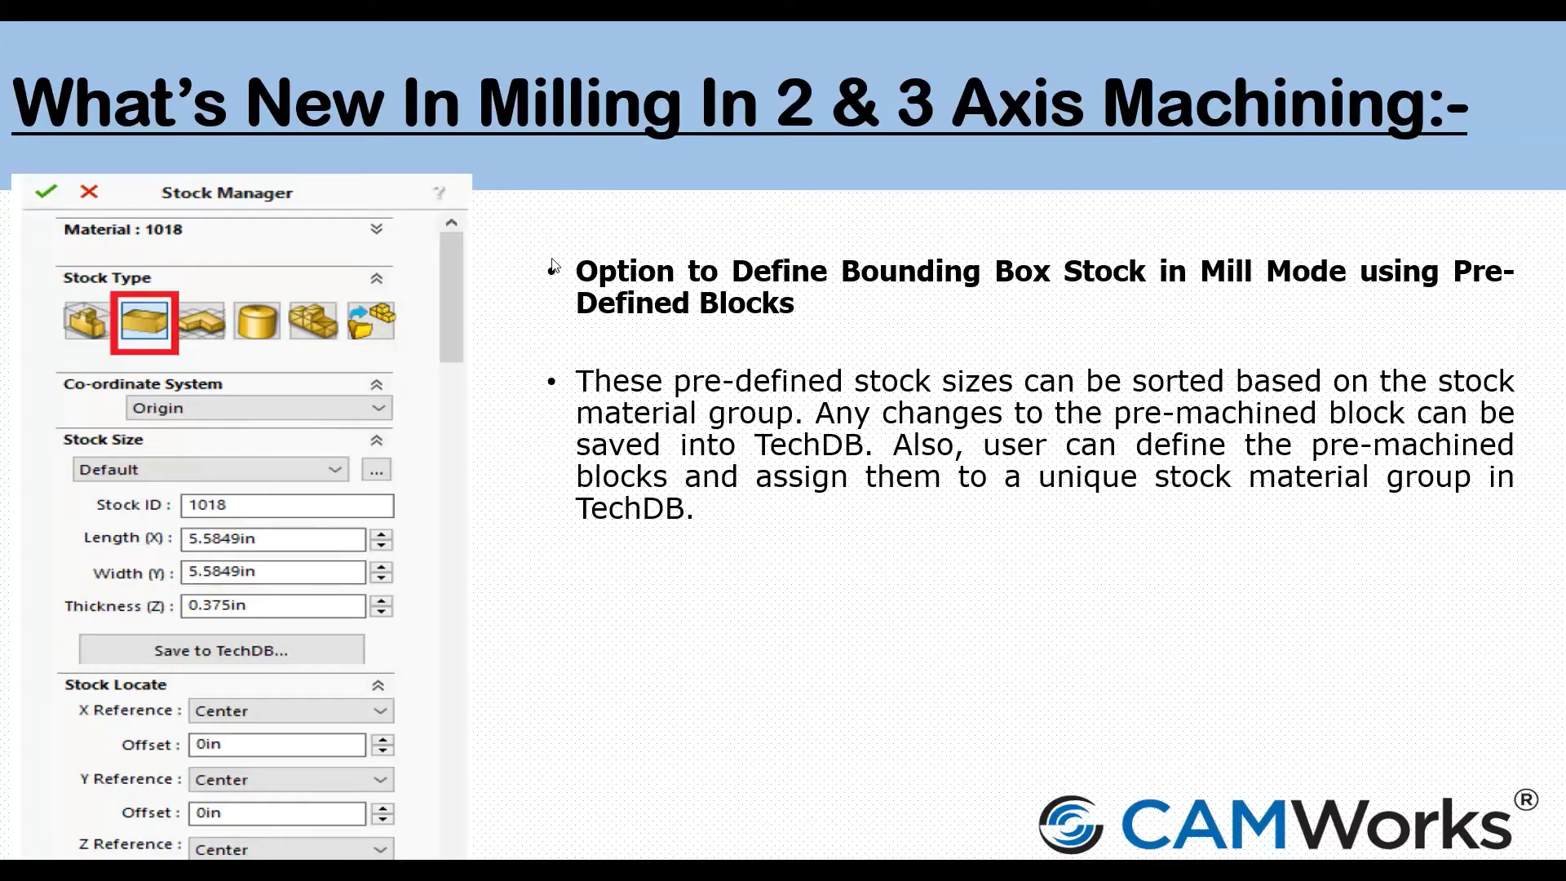
Switch to CAMWorks and close the dq_0094_cam part without saving its changes
key(super+Tab)
click(531, 213)
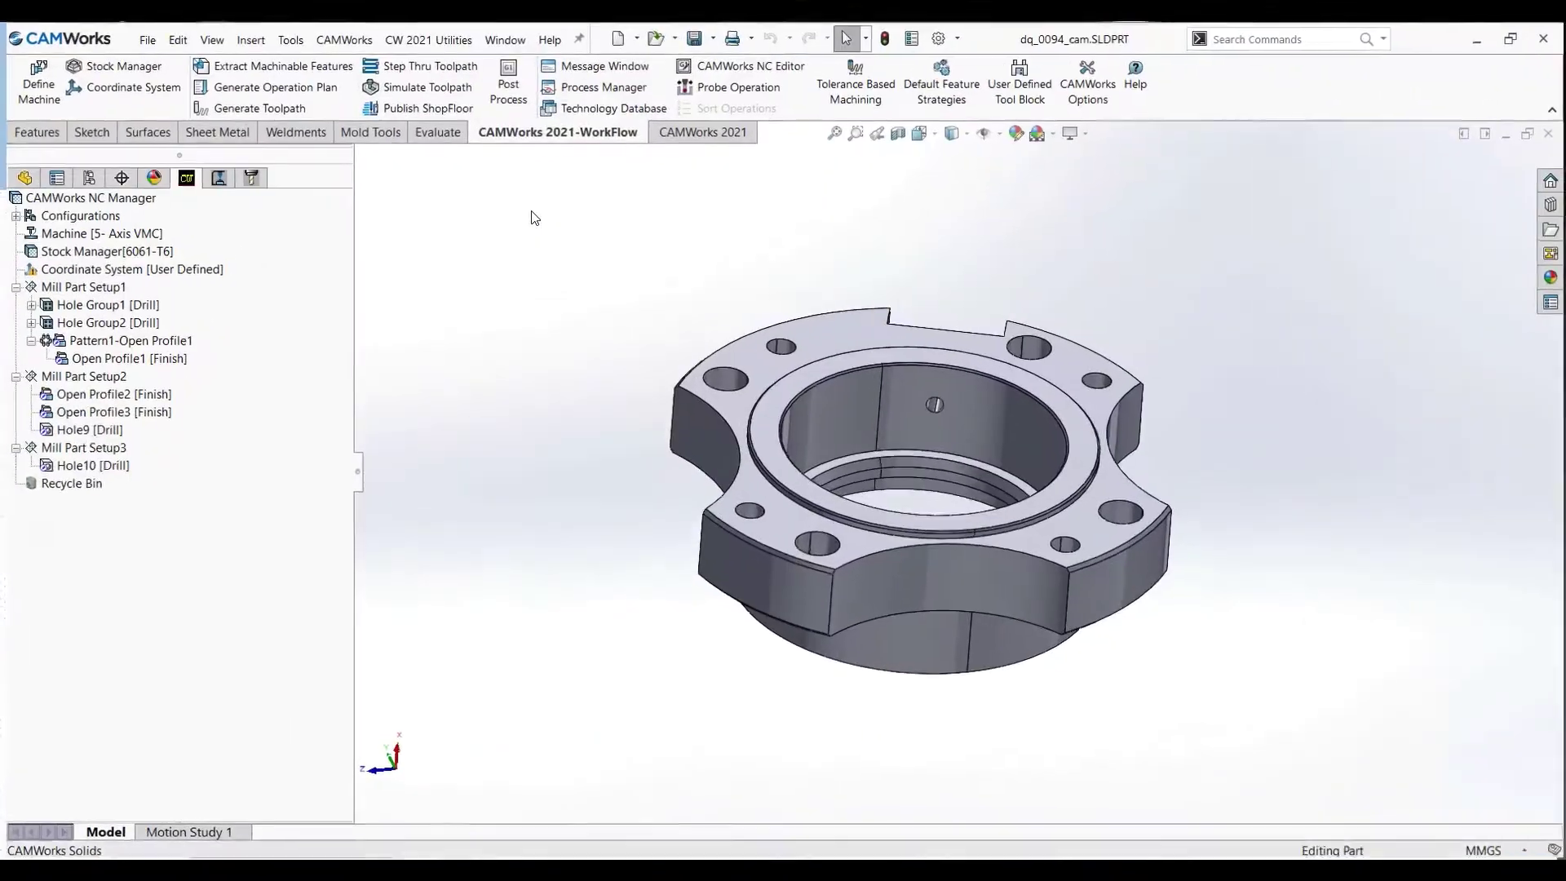
click(1550, 134)
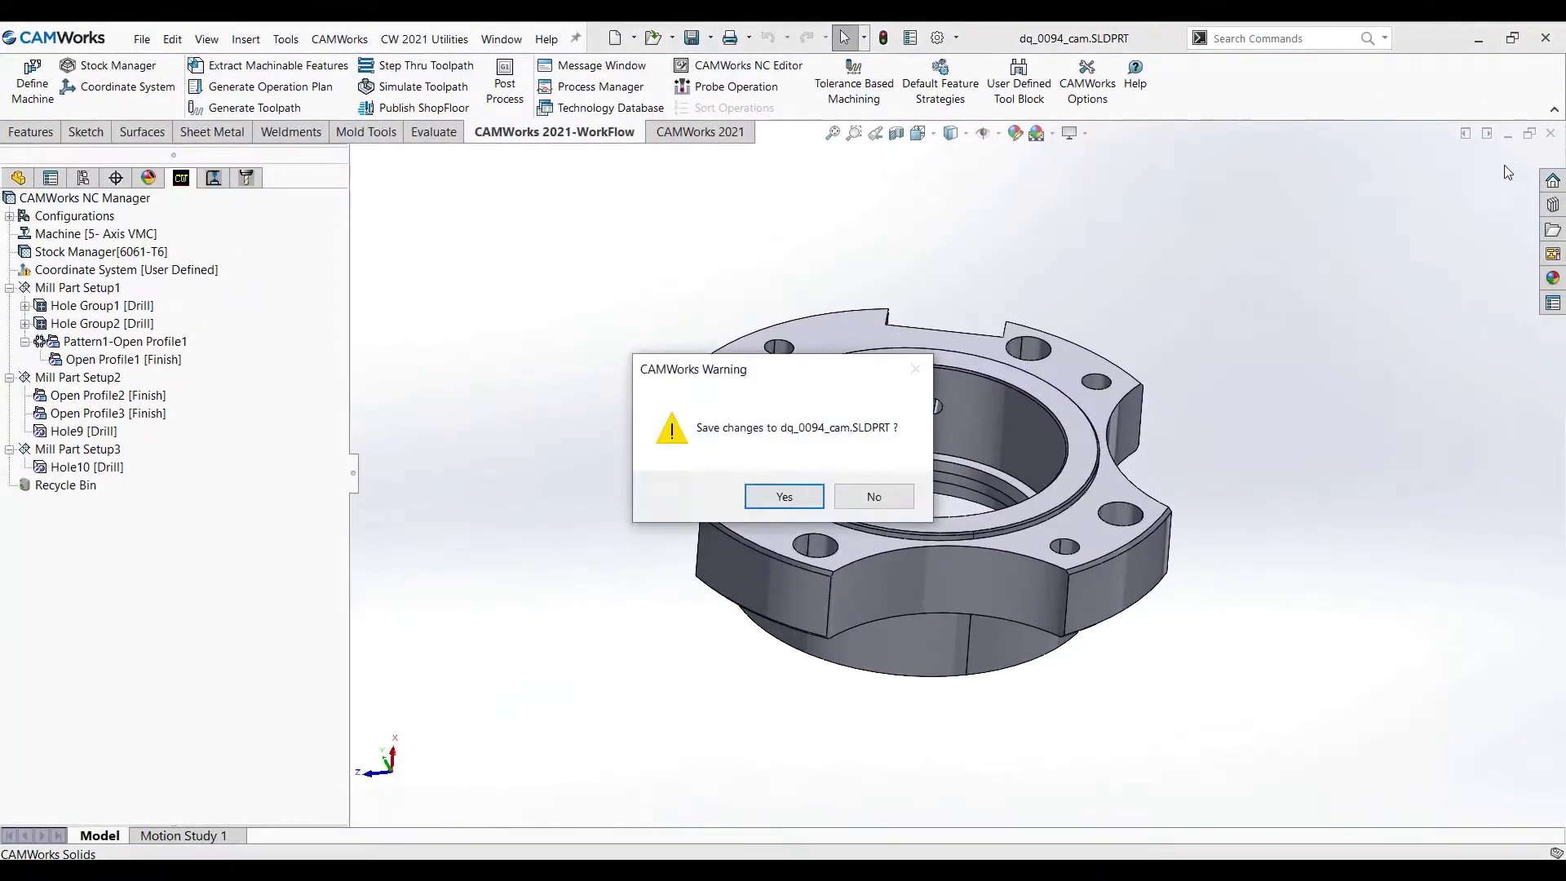
click(873, 498)
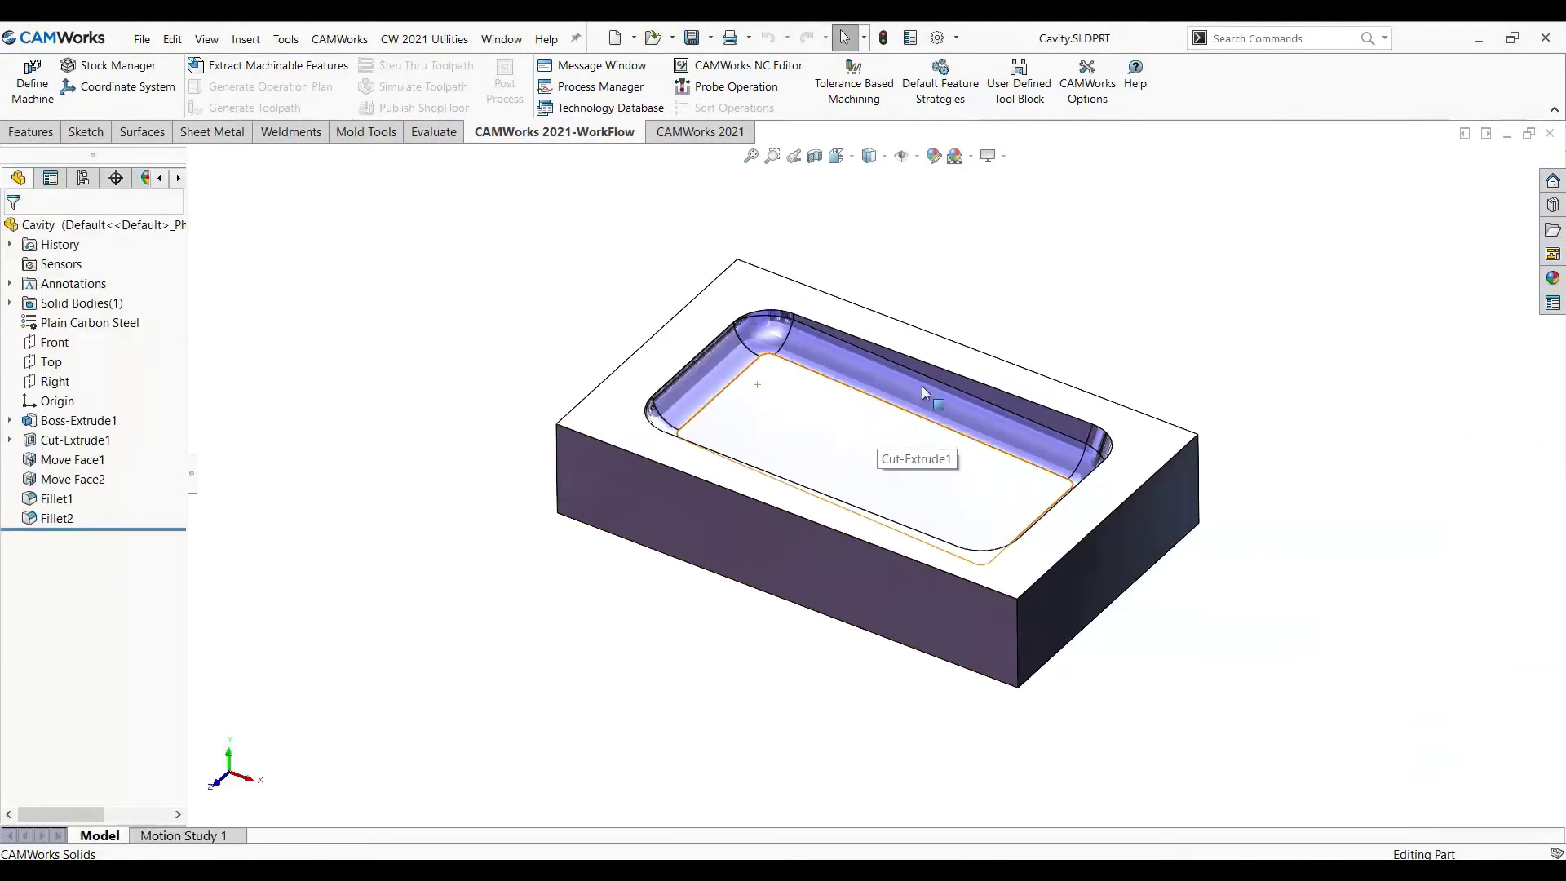
Open the stock definition of the Cavity part, set the stock type to pre-defined block, and check the available stock sizes
drag(193, 486, 274, 487)
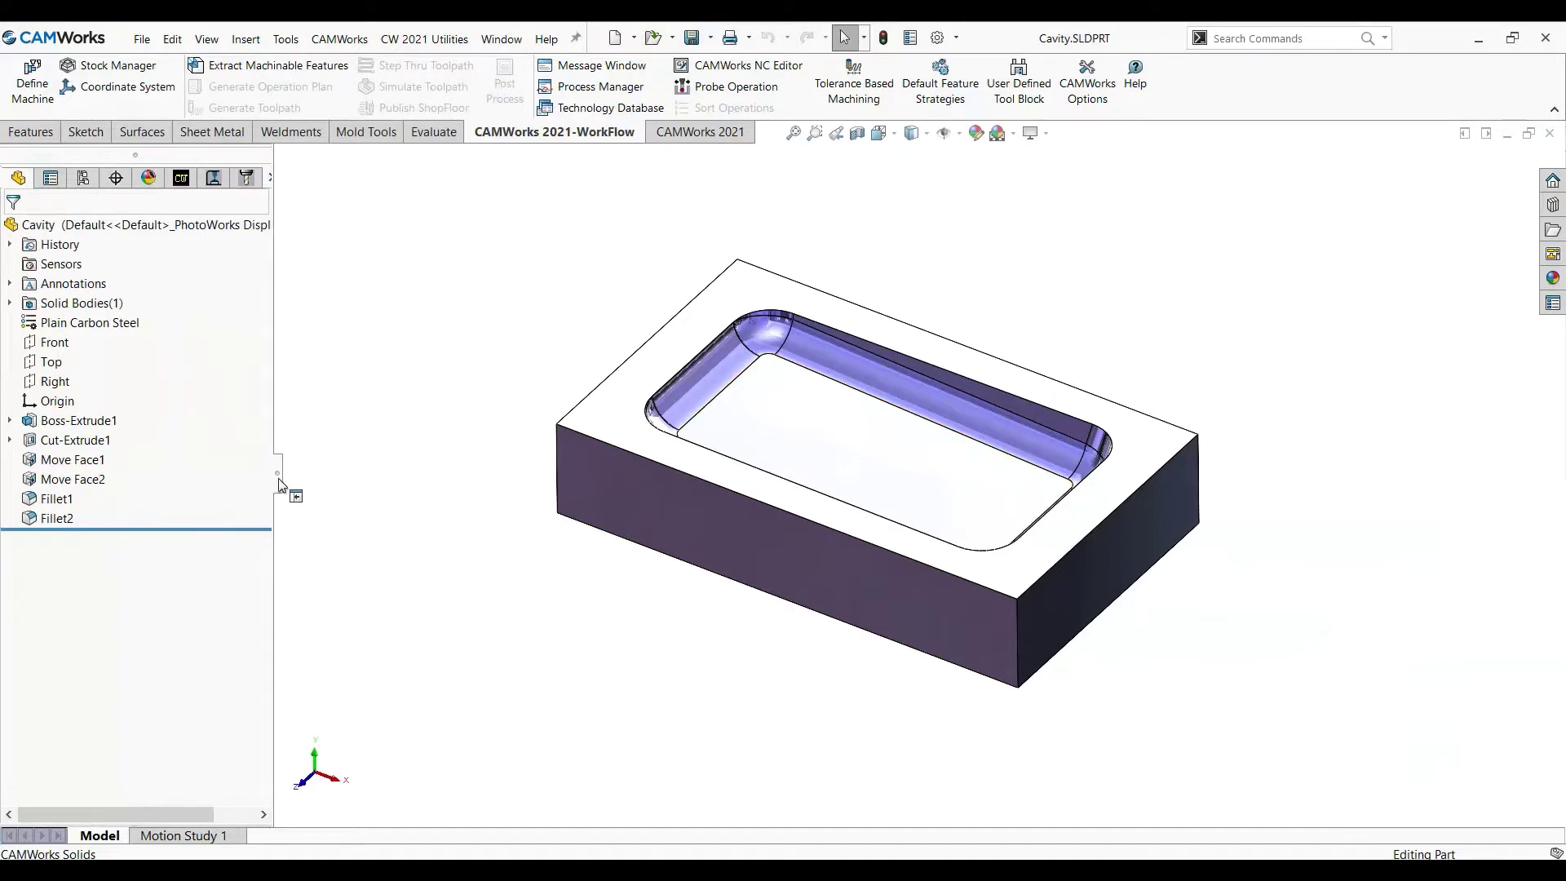
click(181, 178)
double_click(134, 253)
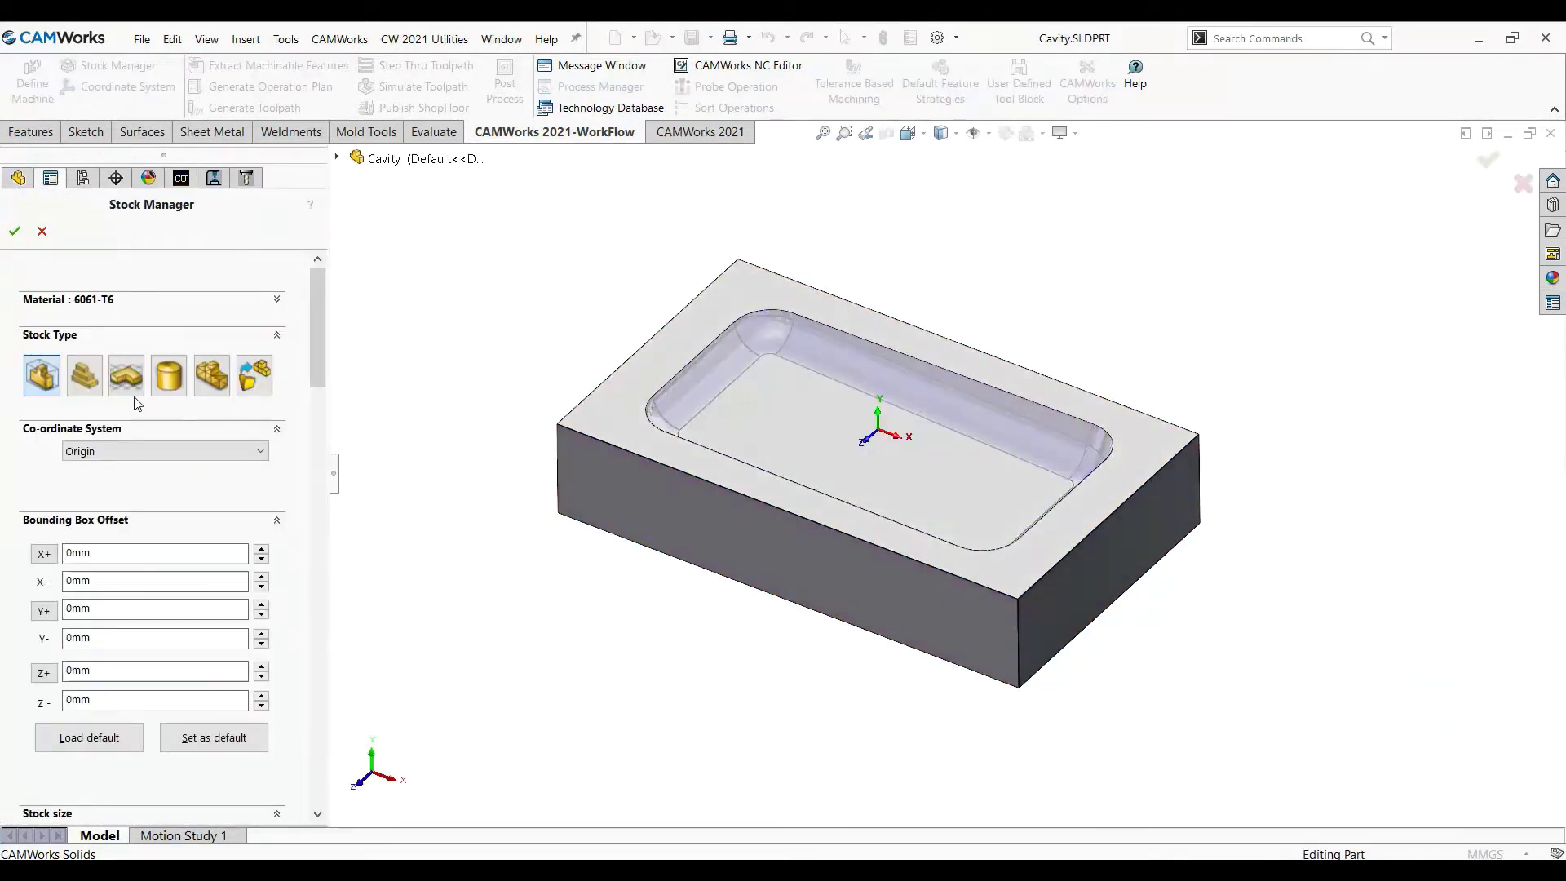
click(85, 380)
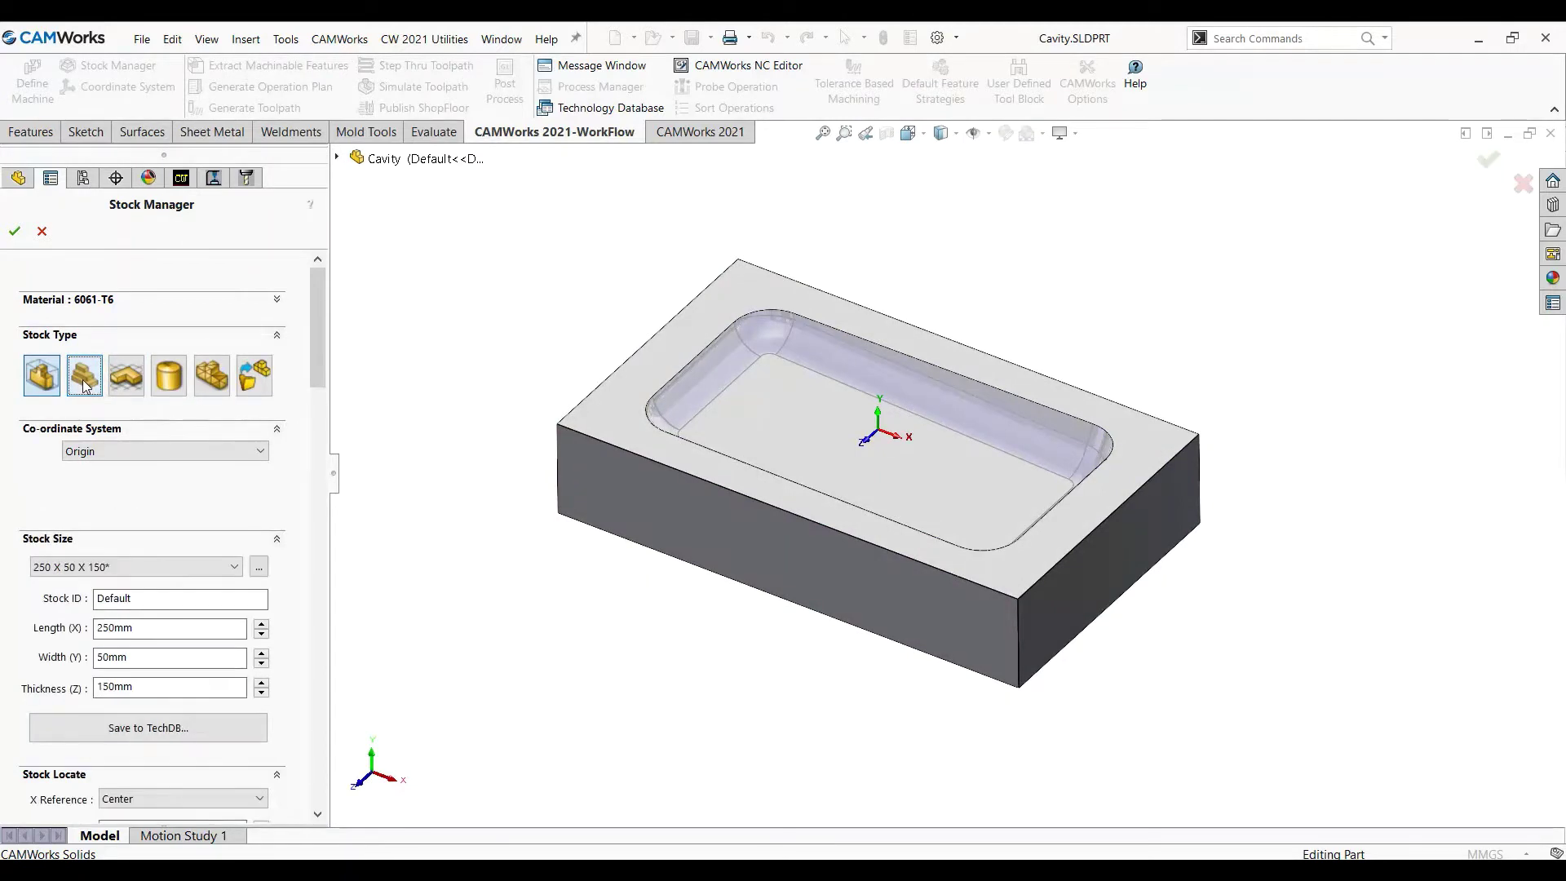
click(176, 561)
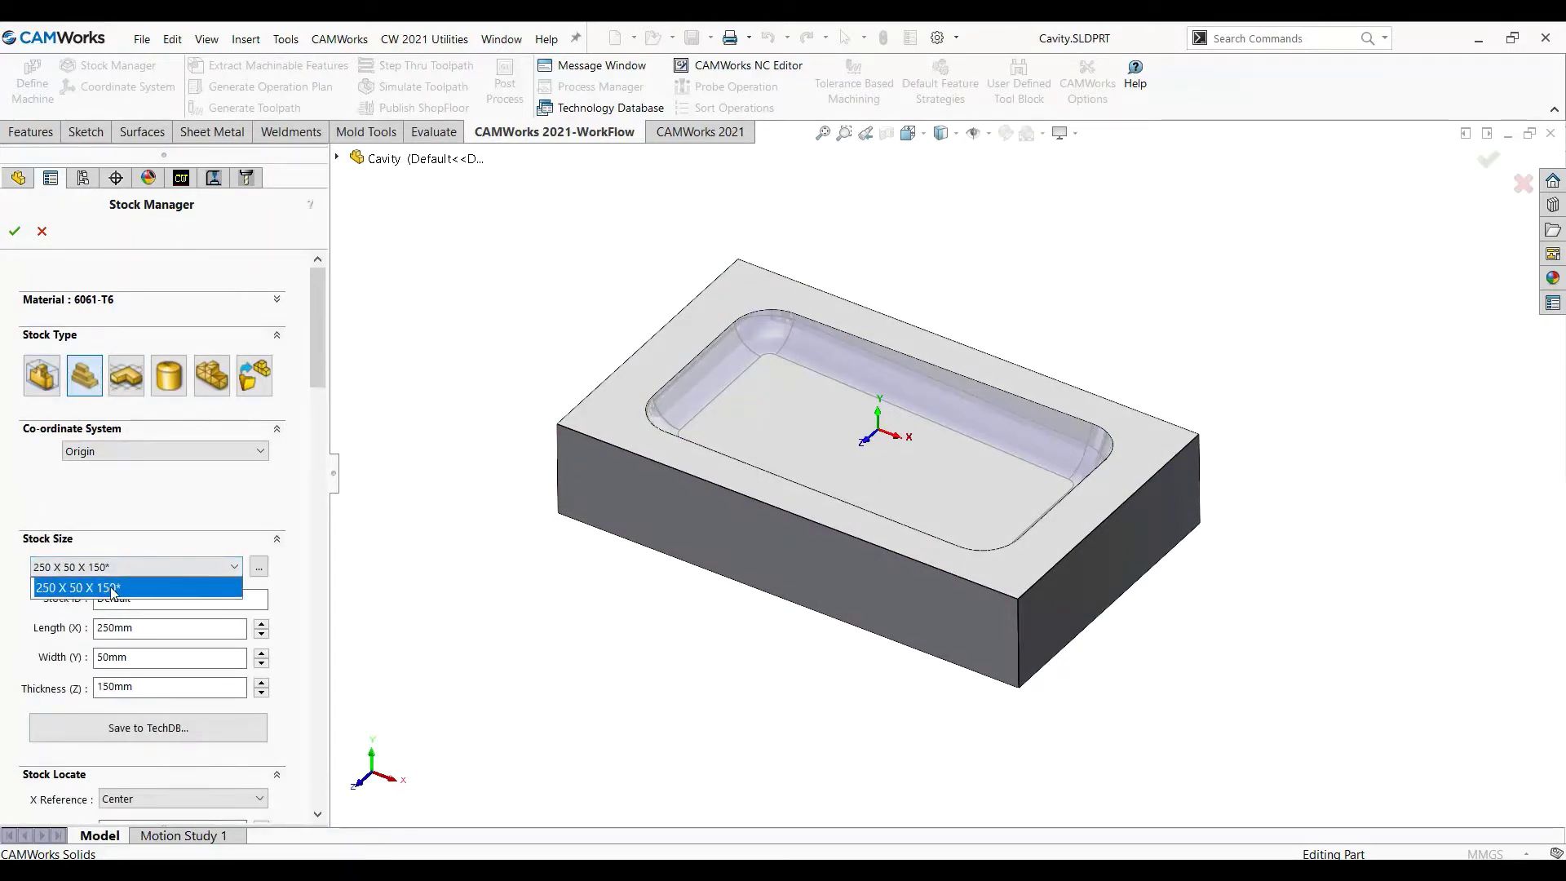
click(466, 606)
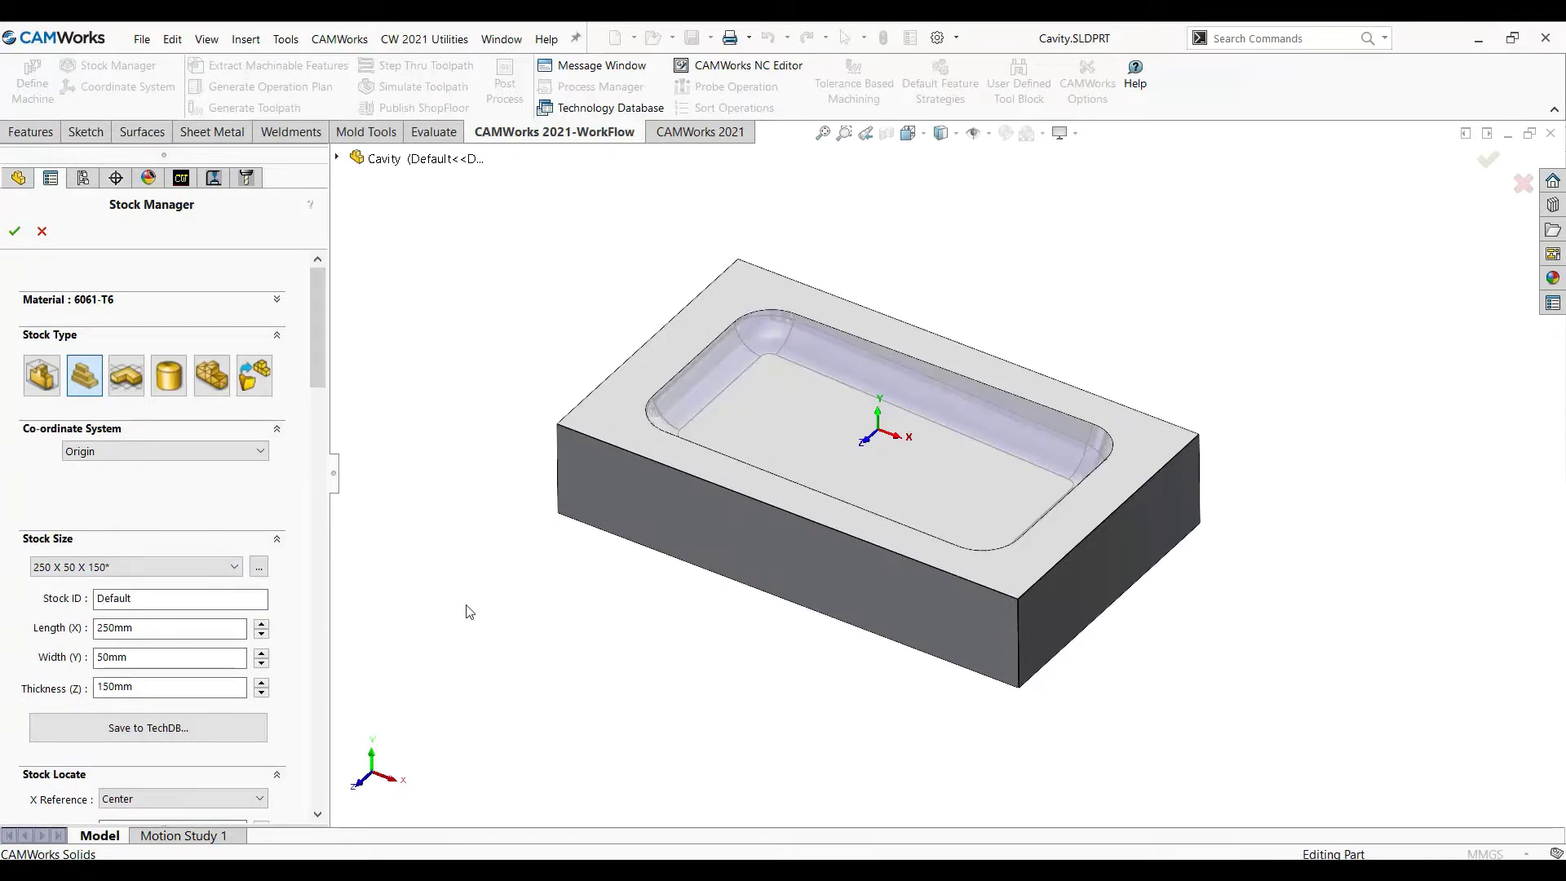
Enlarge the block stock to a length of 270 mm, width of 70 mm and thickness of 170 mm
scroll(315, 383, down, 3)
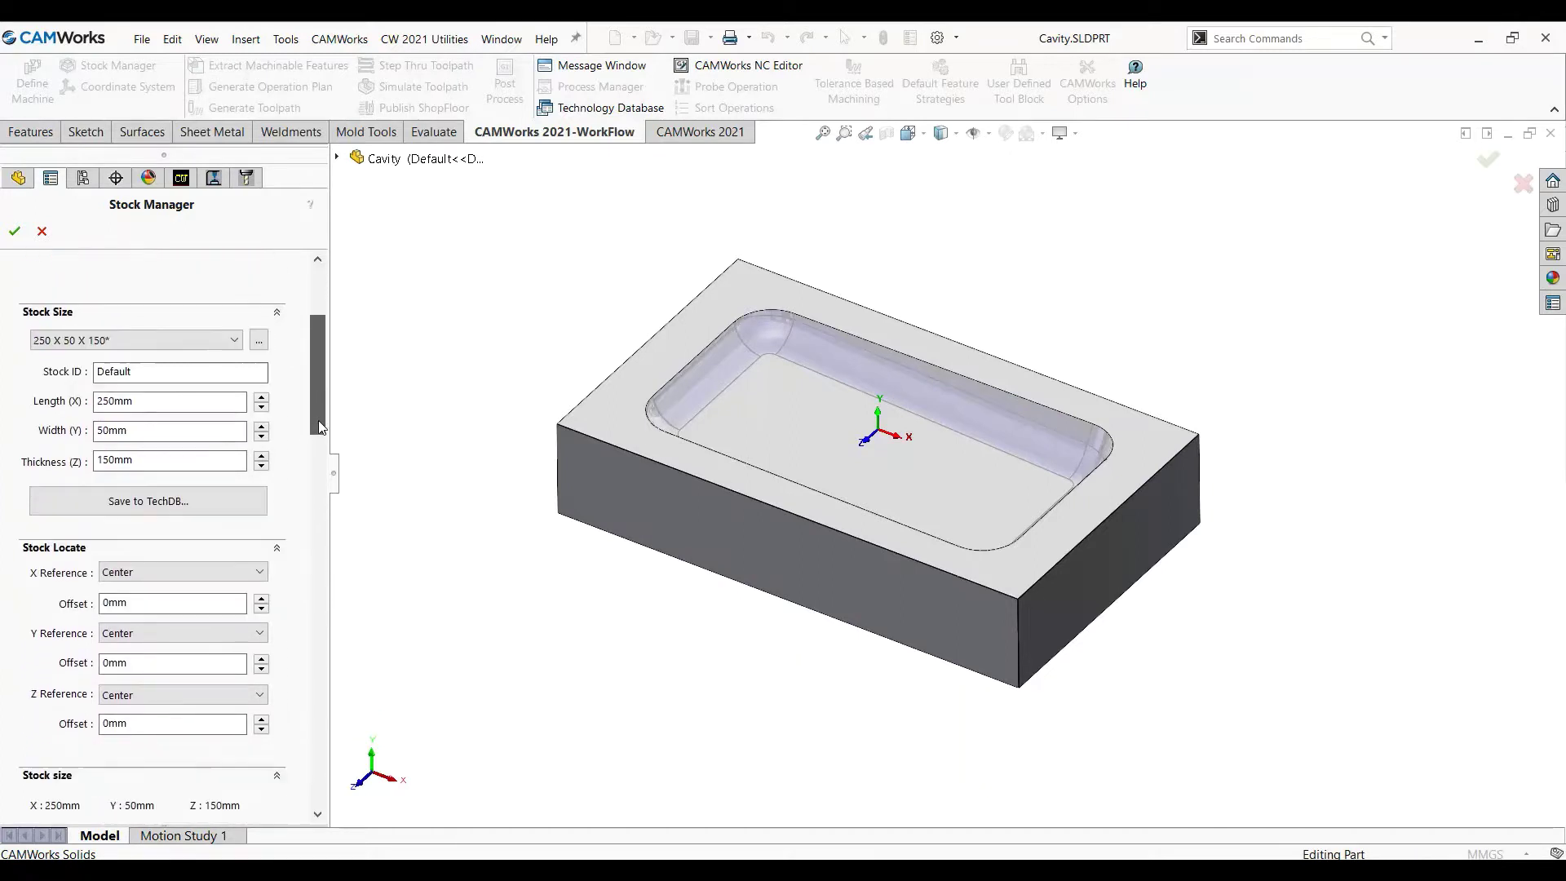
click(261, 394)
click(261, 393)
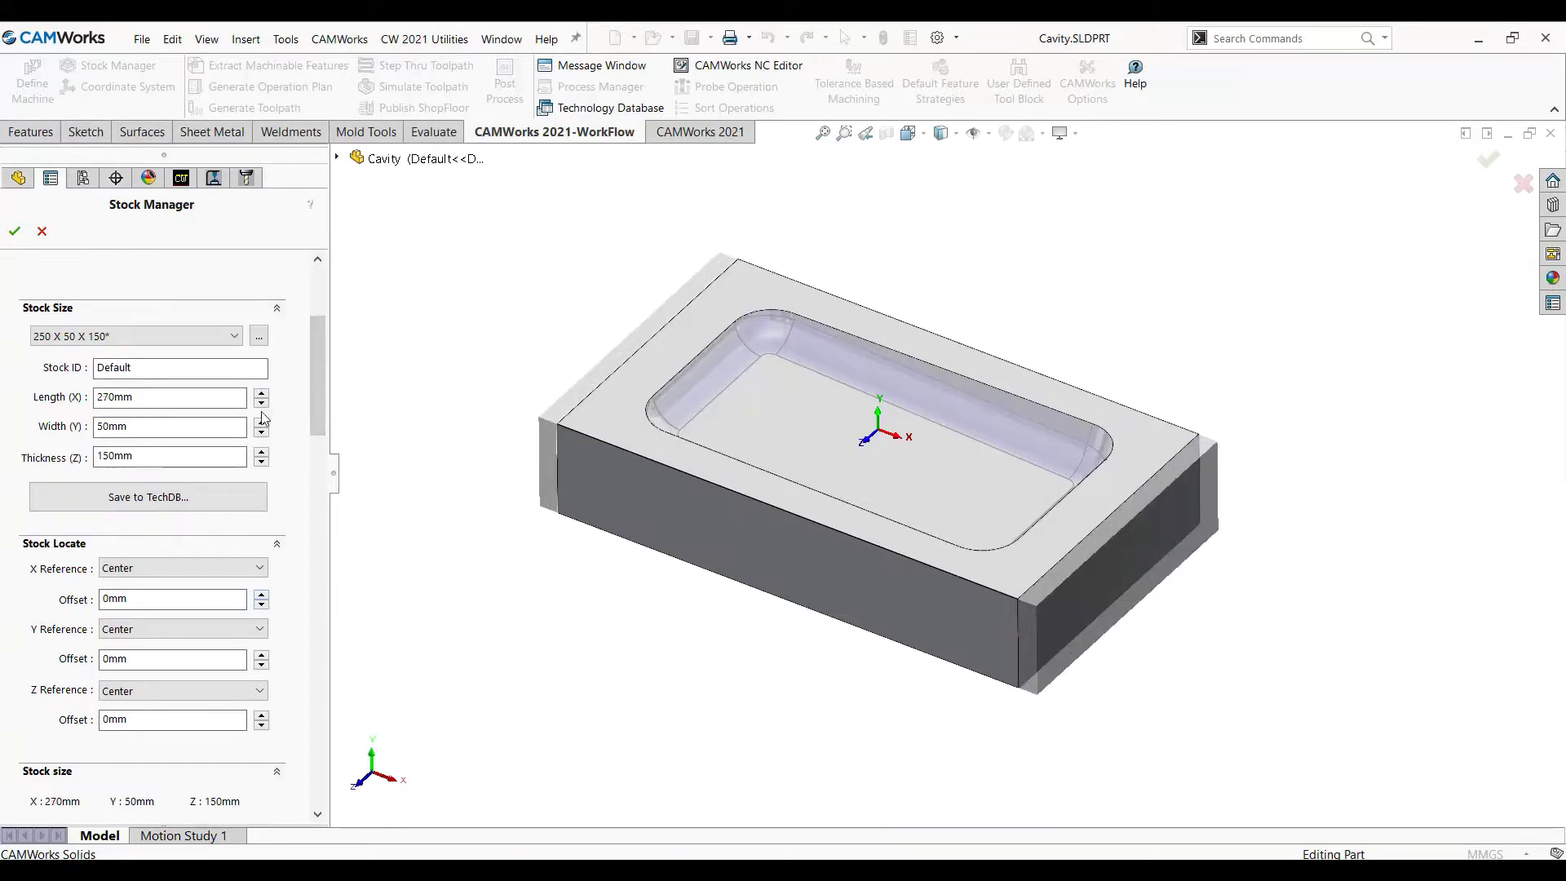
click(261, 422)
click(261, 422)
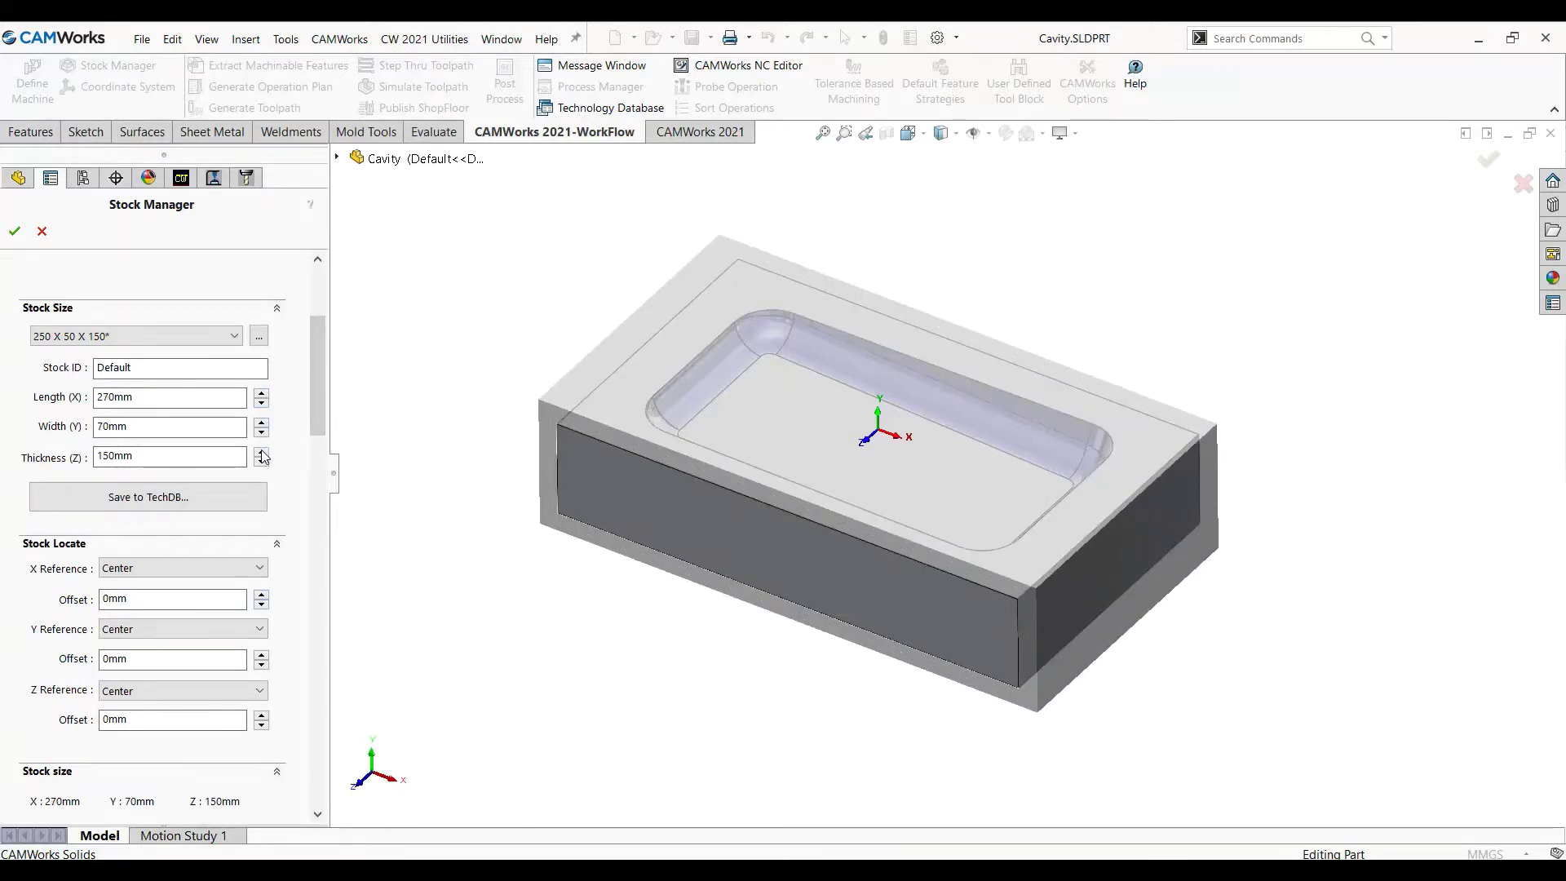
click(261, 452)
click(261, 452)
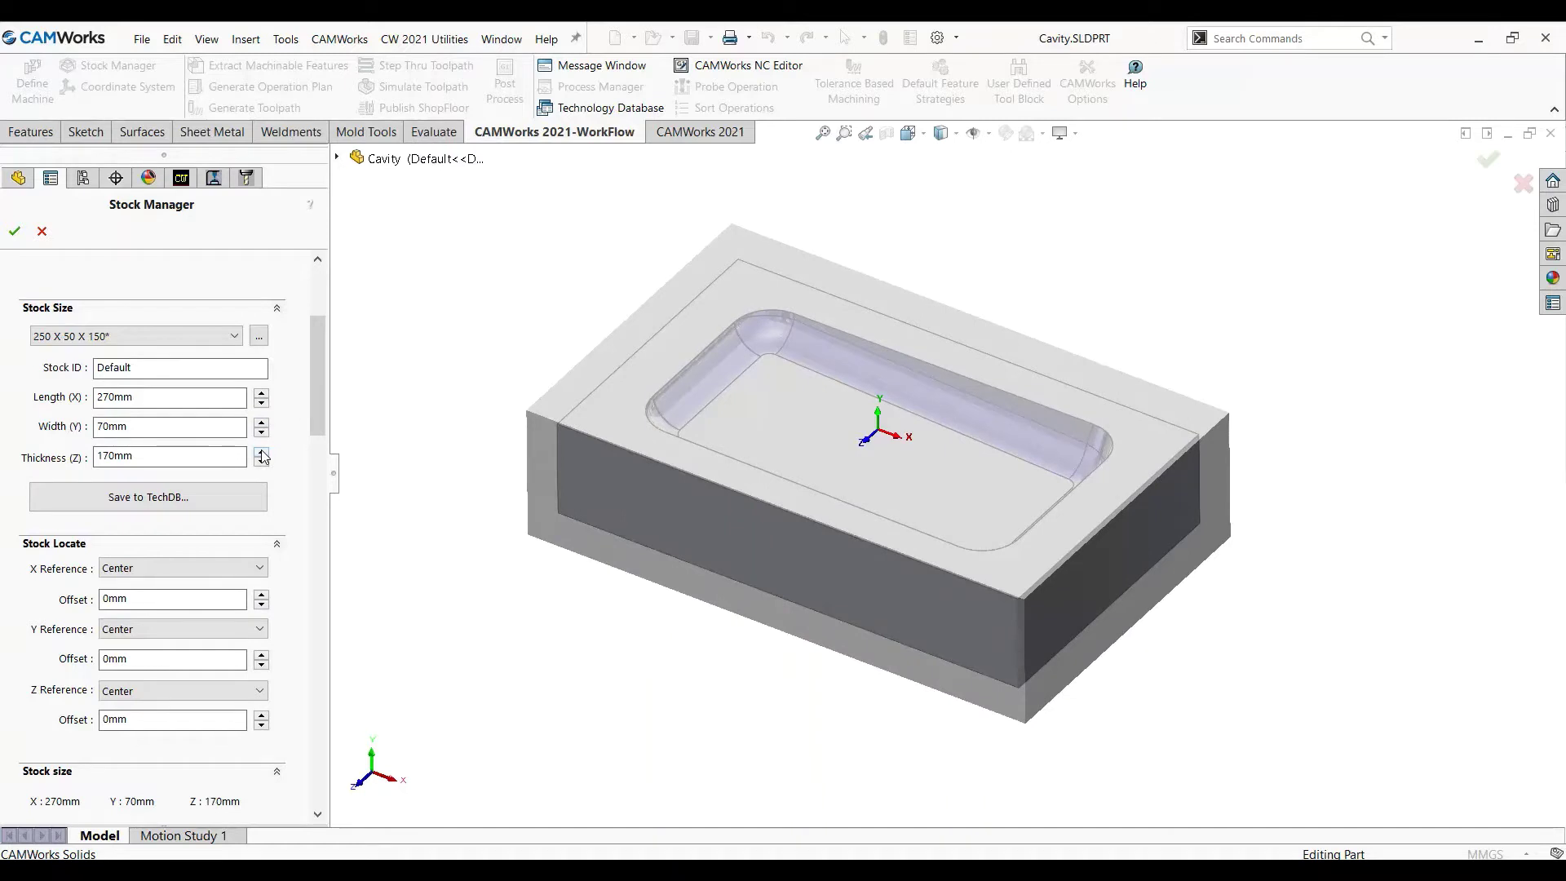
Try shifting the block stock with offsets of 40 mm in X, 30 mm in Y and 50 mm in Z
click(262, 598)
click(261, 596)
click(262, 596)
click(261, 655)
click(261, 654)
click(261, 655)
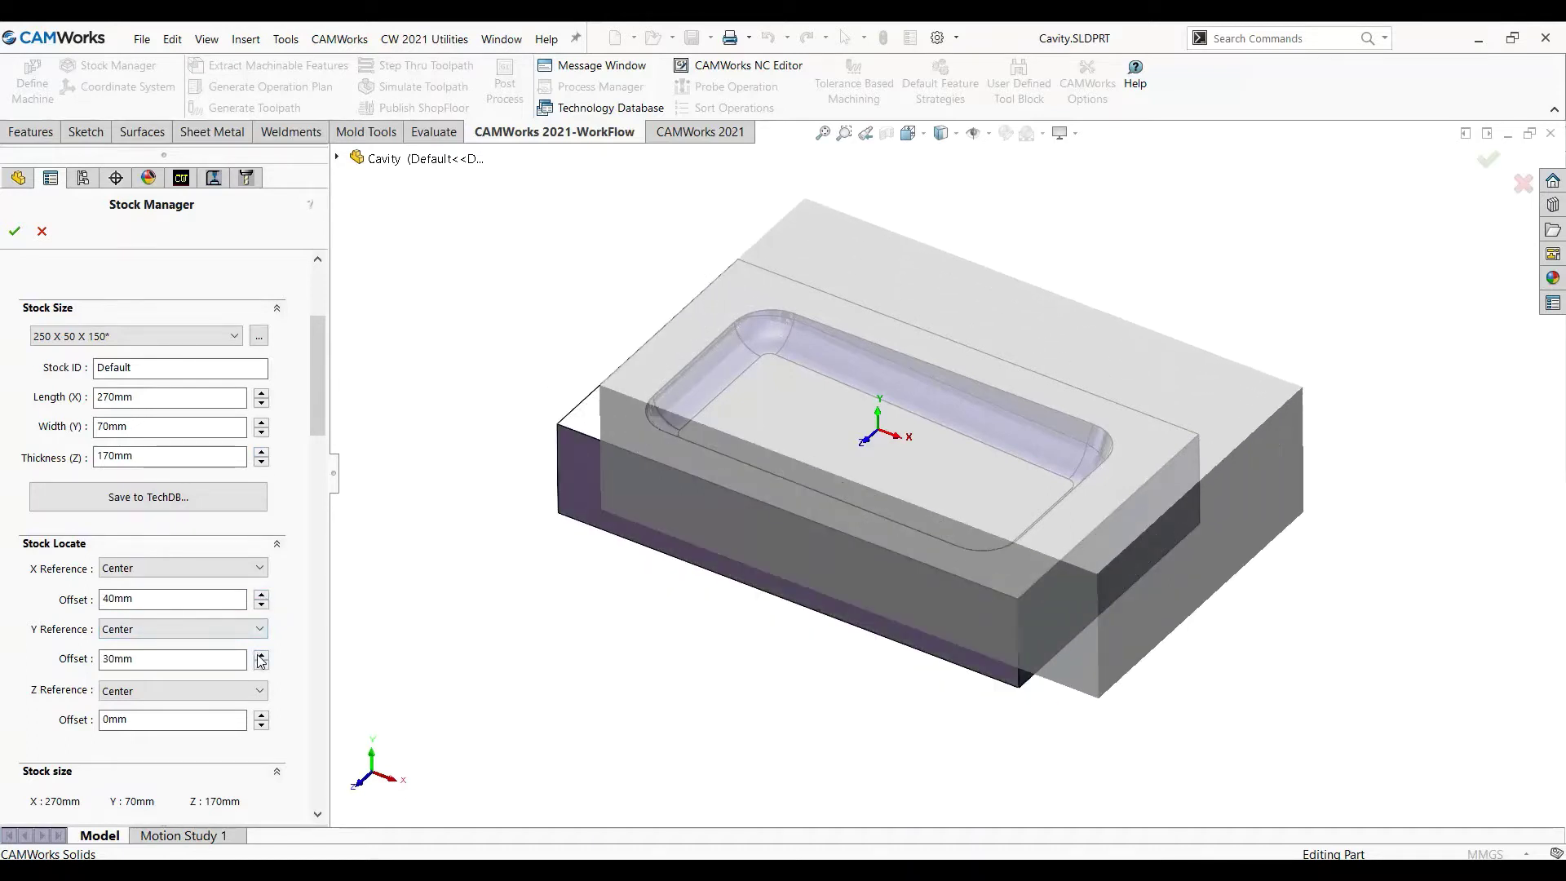
click(261, 716)
click(261, 716)
click(260, 716)
click(261, 716)
click(261, 716)
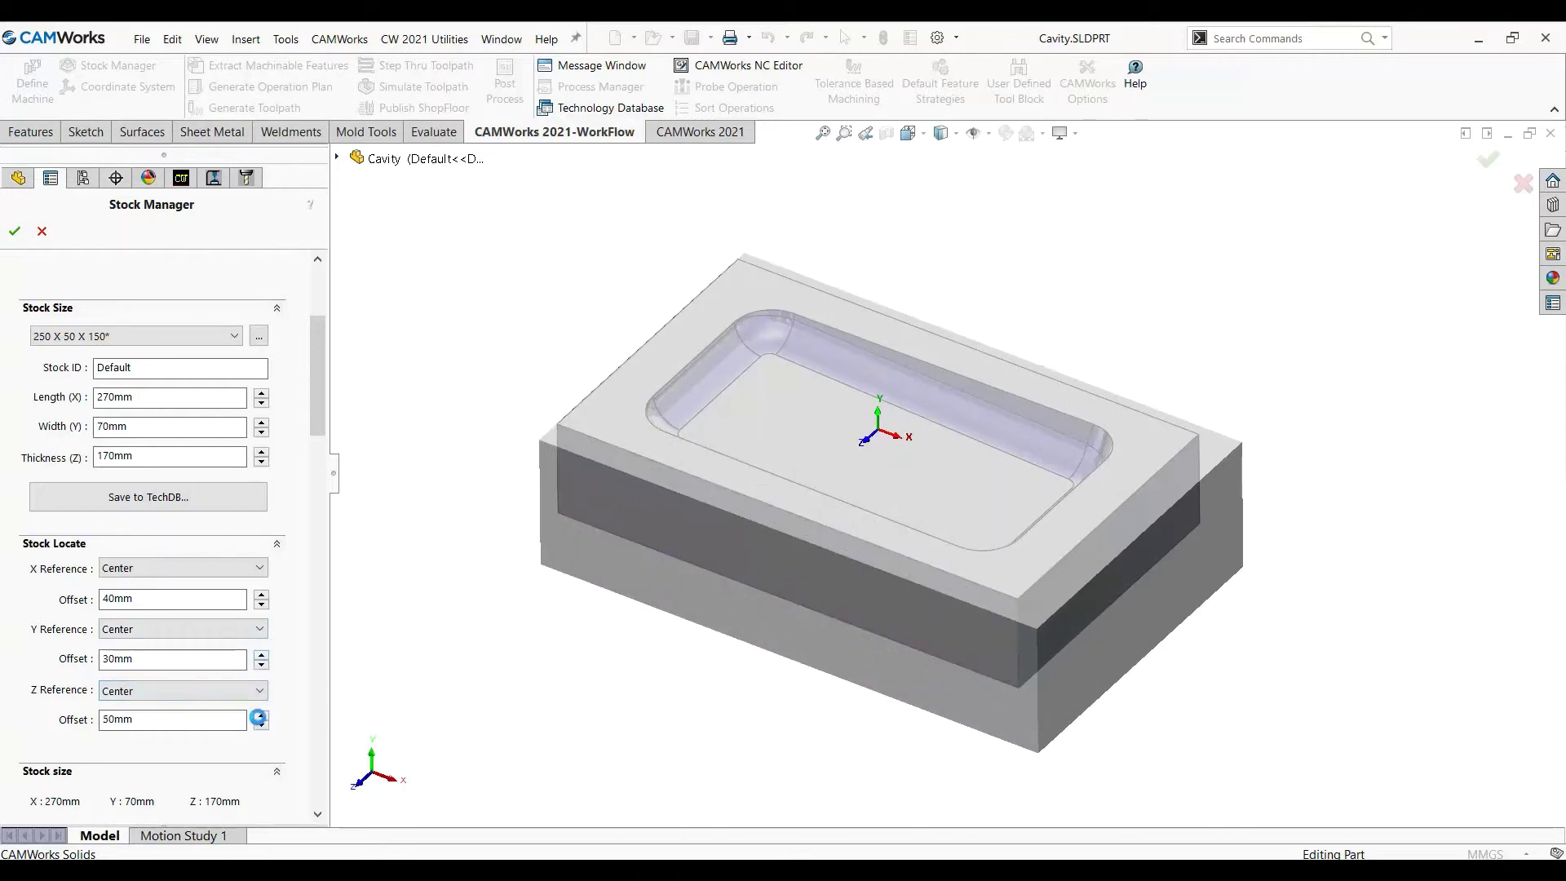
Locate the stock with X reference Offset from Left side, Y Offset from Back side and Z Offset from Bottom
click(158, 567)
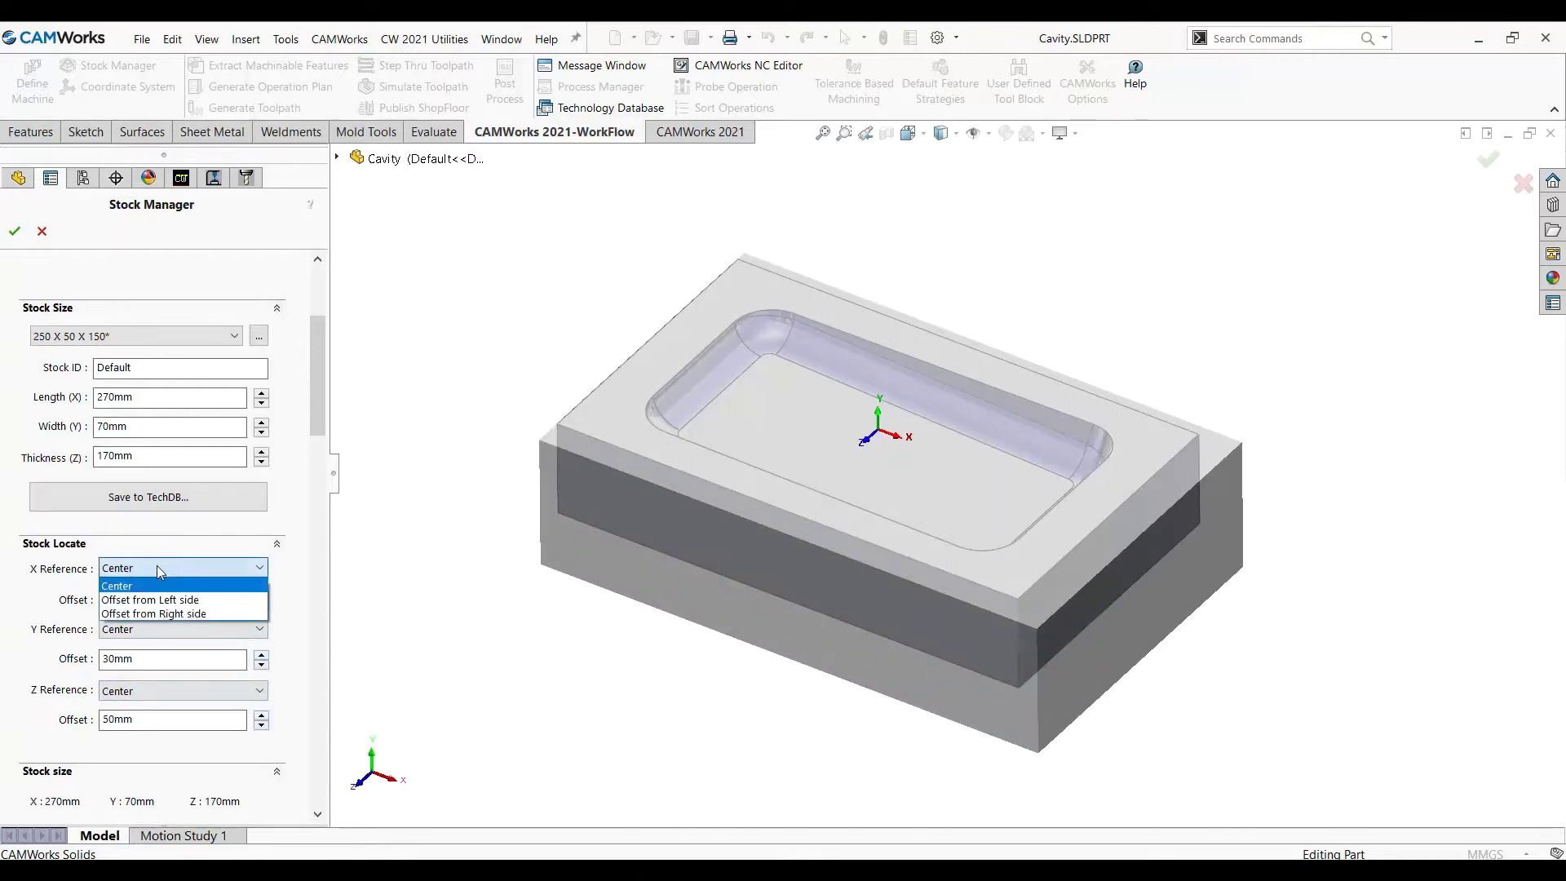
click(155, 601)
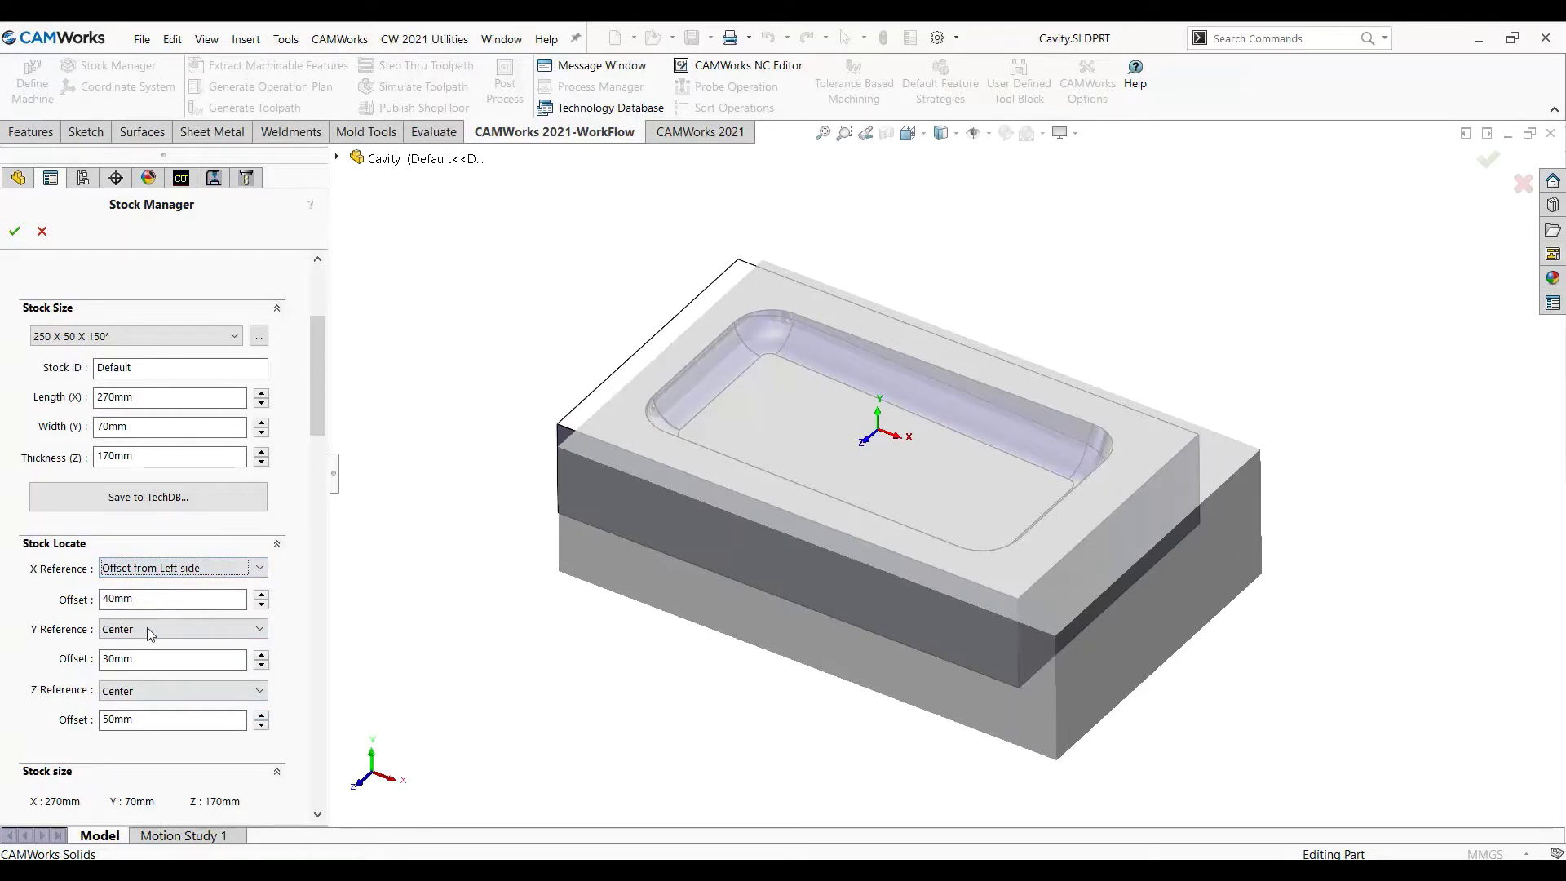
click(148, 630)
click(149, 662)
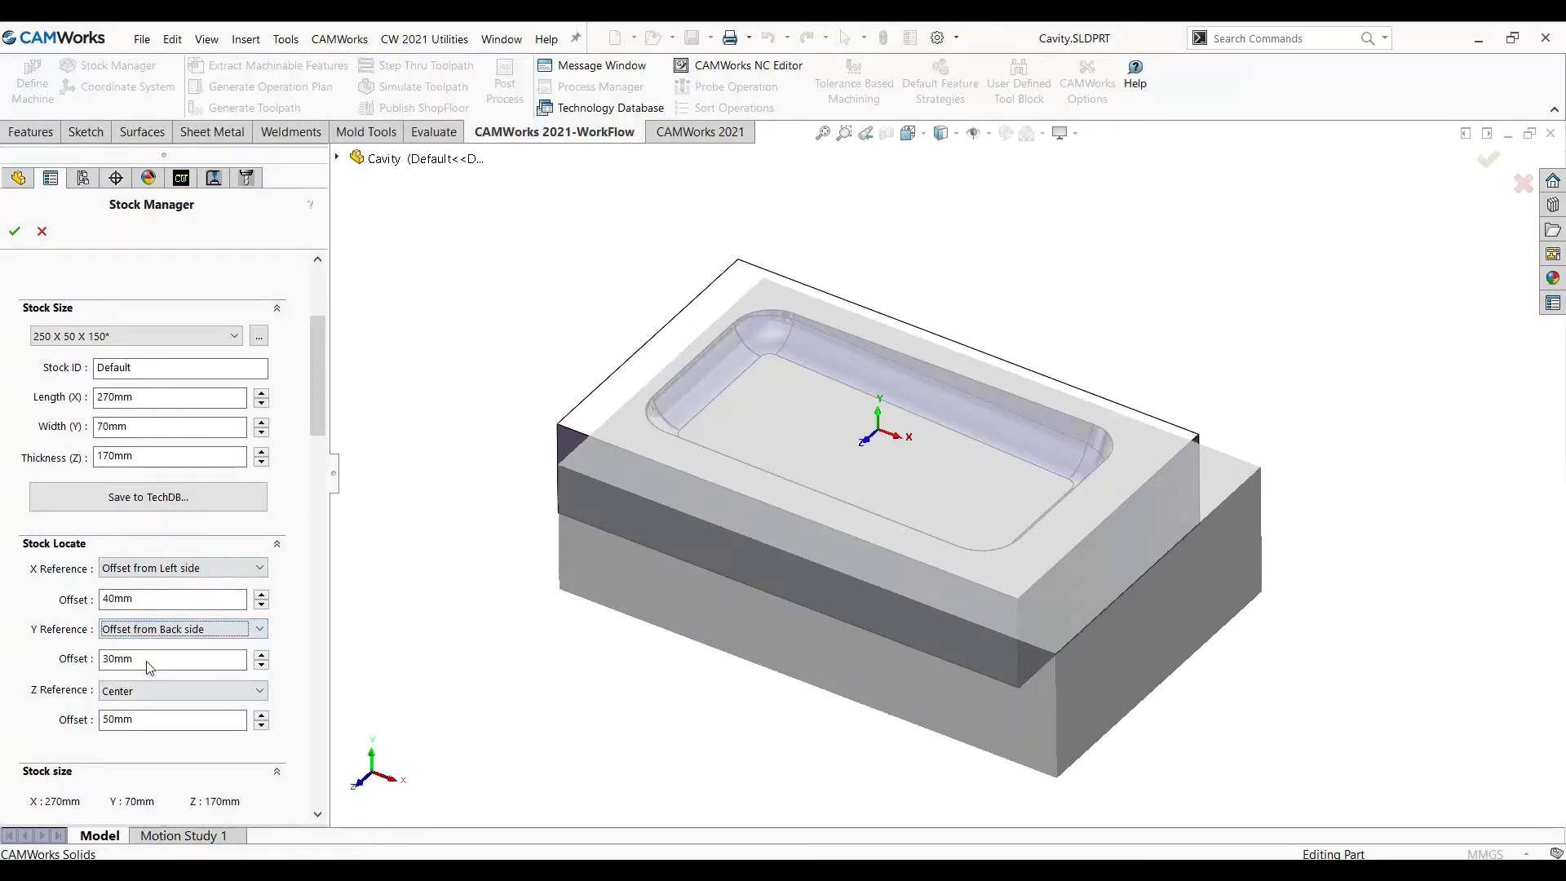
click(147, 690)
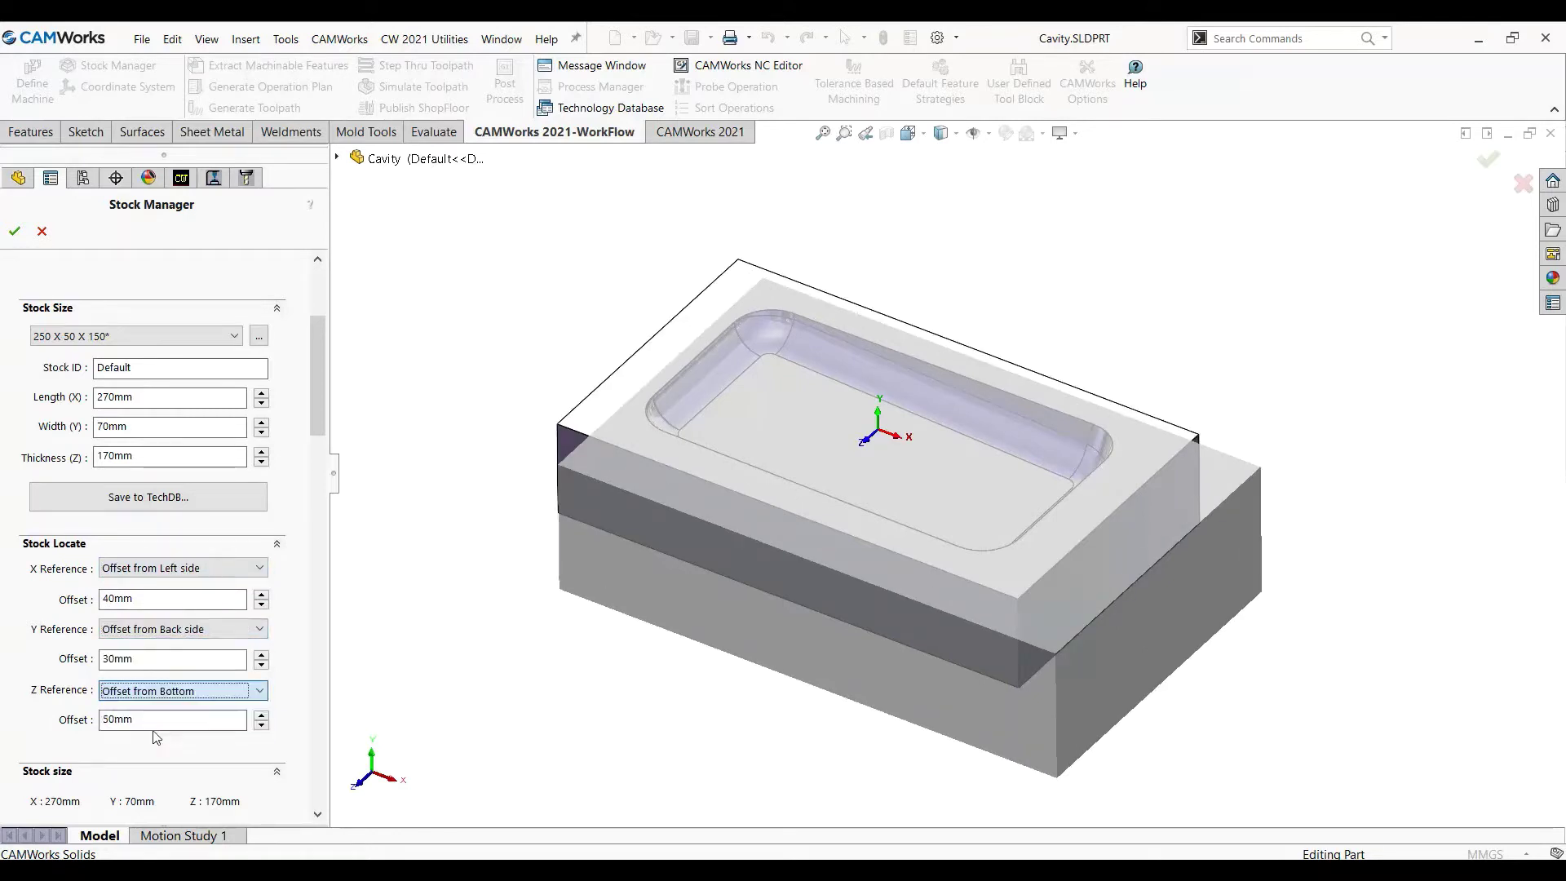
click(155, 732)
Reset the stock's X, Y and Z location offsets to 0 mm and inspect its position around the cavity part
click(123, 599)
text(0)
click(138, 658)
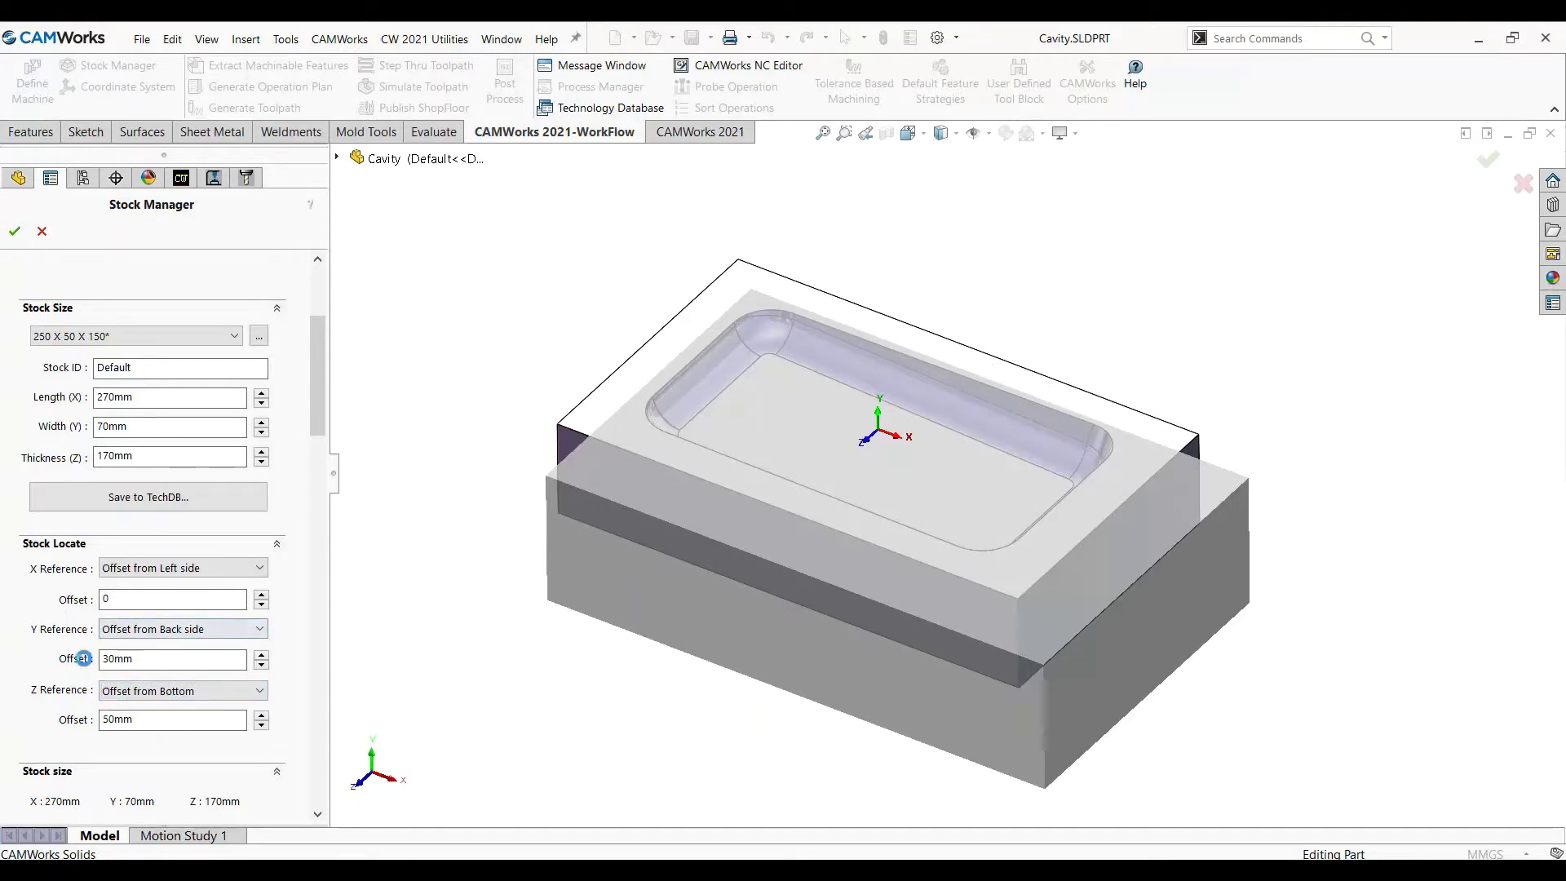
text(0)
click(148, 719)
text(0)
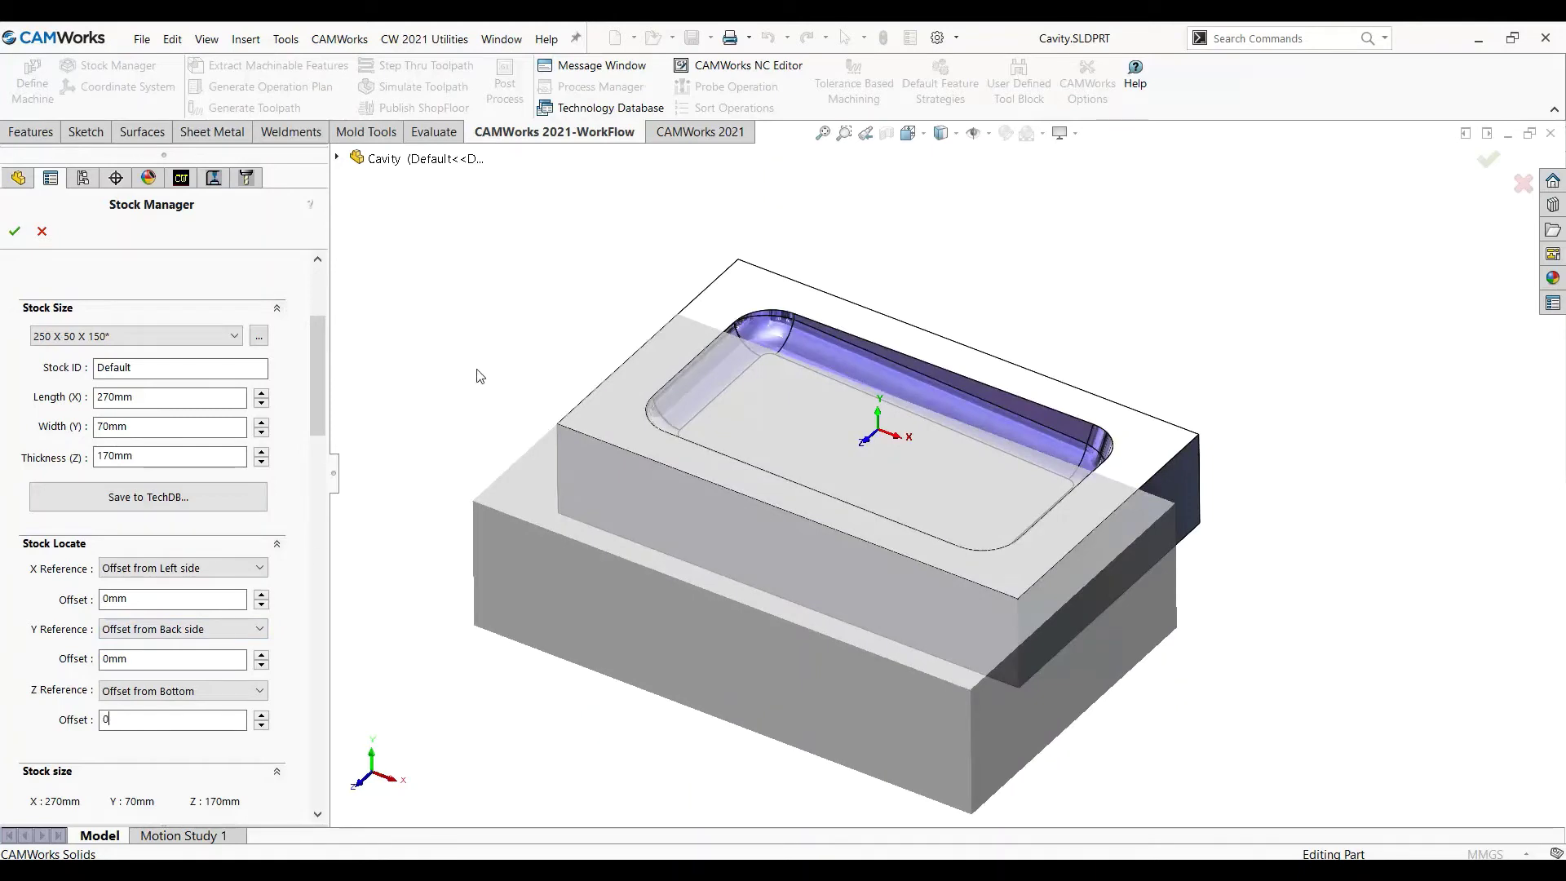
click(479, 375)
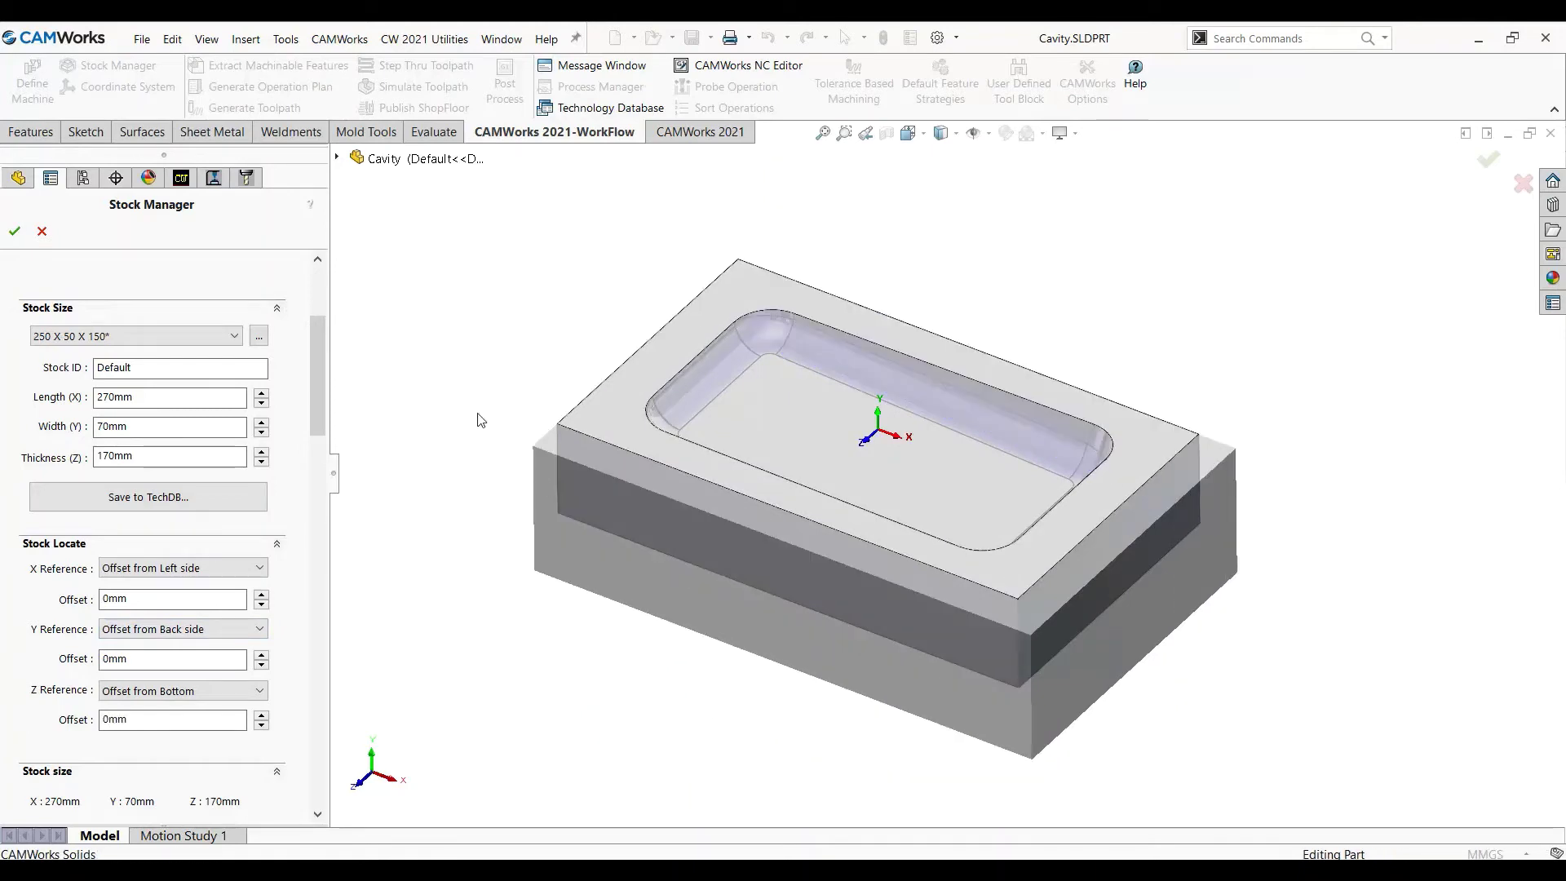
middle_drag(553, 391, 775, 294)
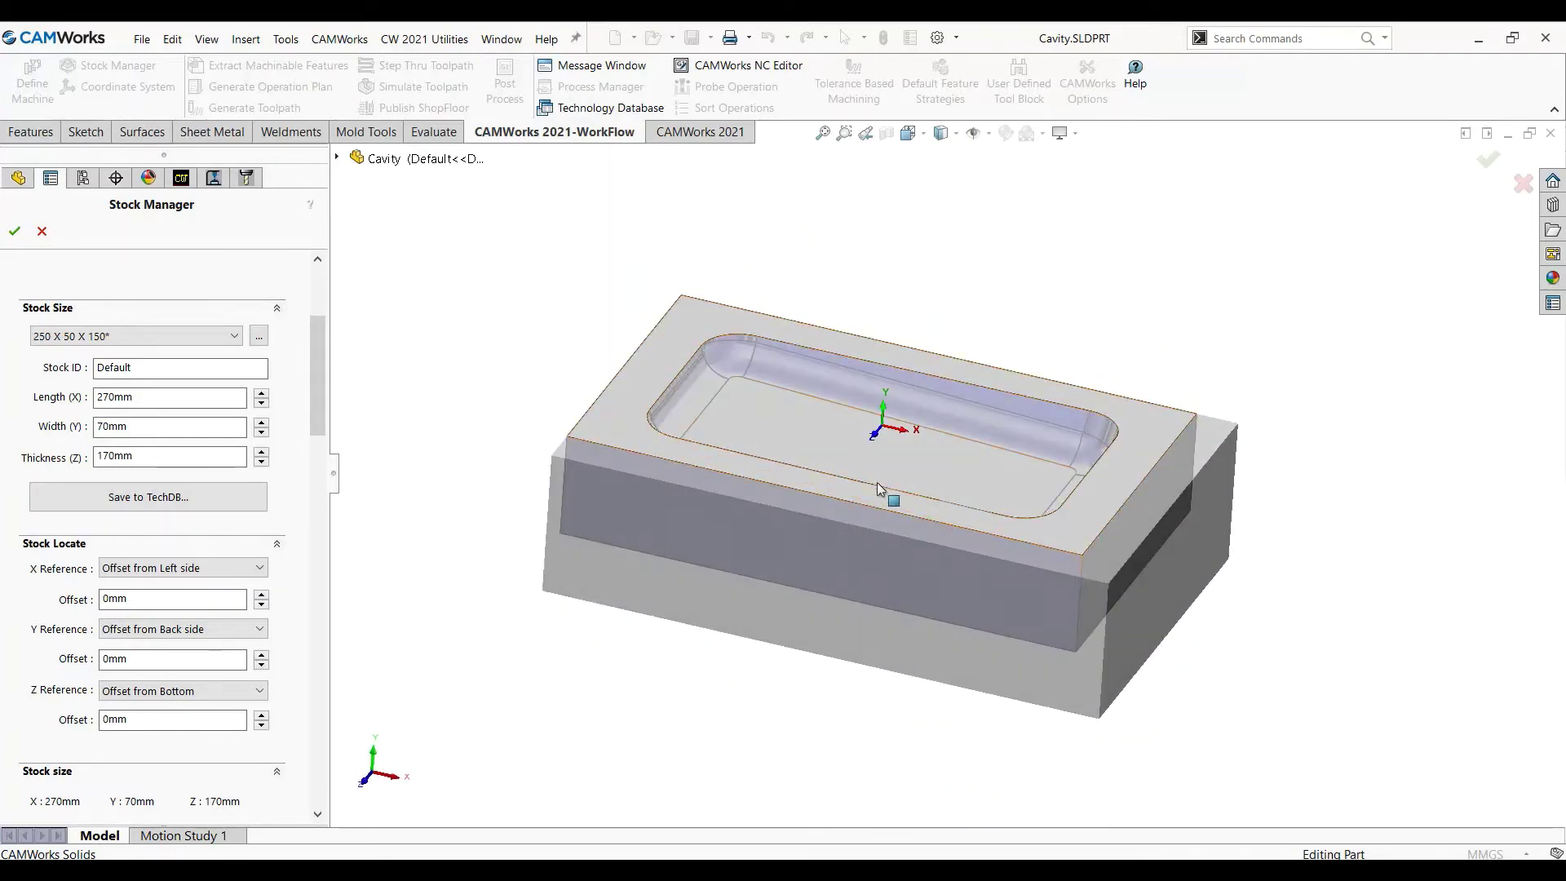
middle_drag(898, 407, 894, 429)
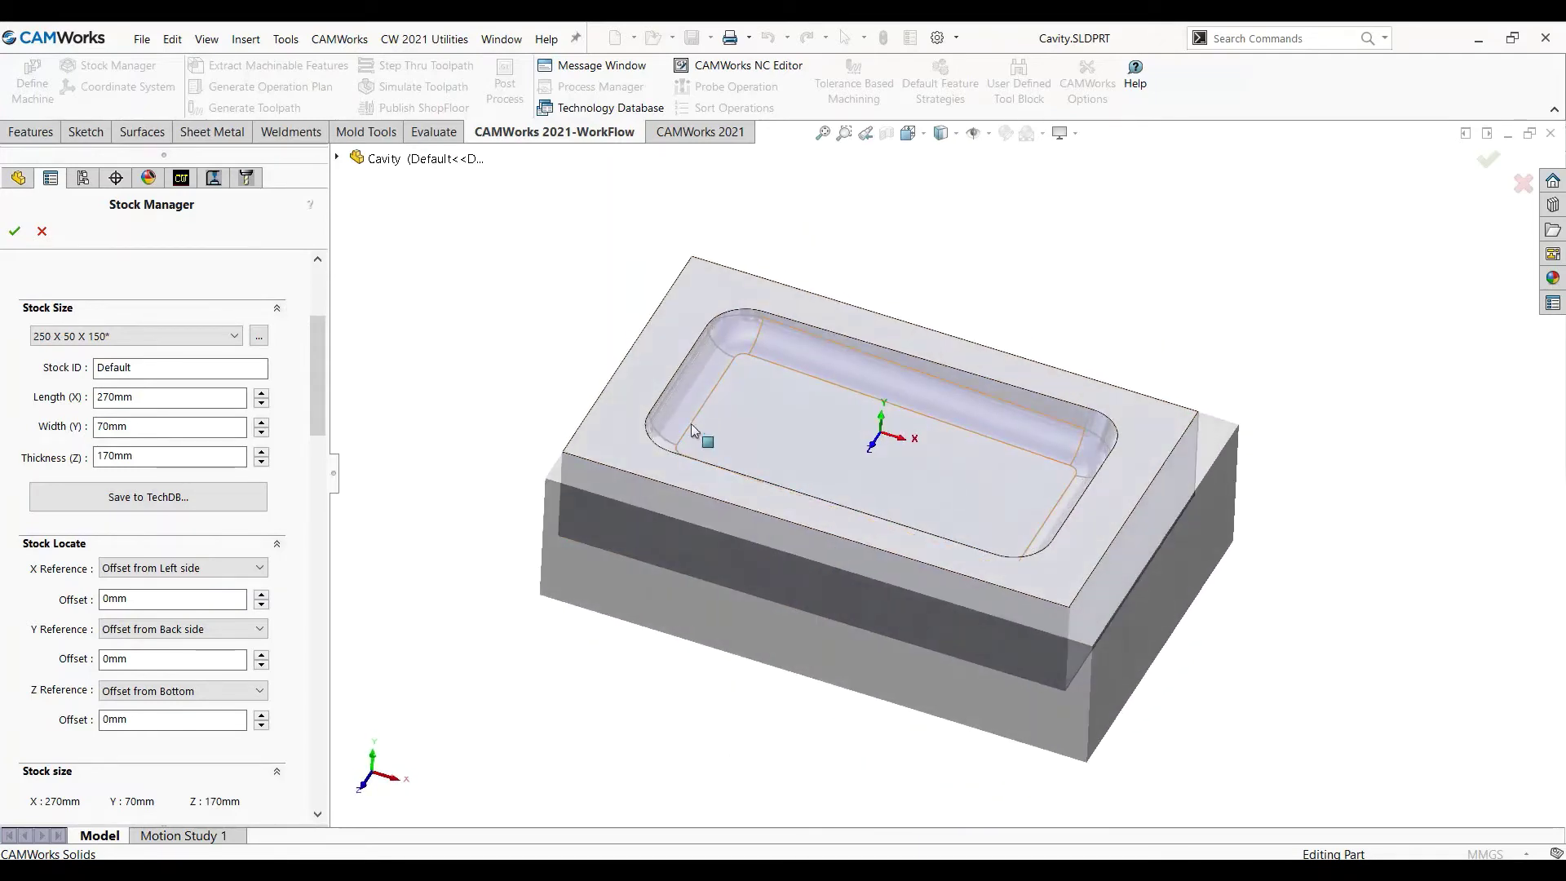
Filter the pre-defined stock sizes by the Low Carbon Alloy Steel material group instead of Aluminum Alloys
scroll(233, 486, up, 3)
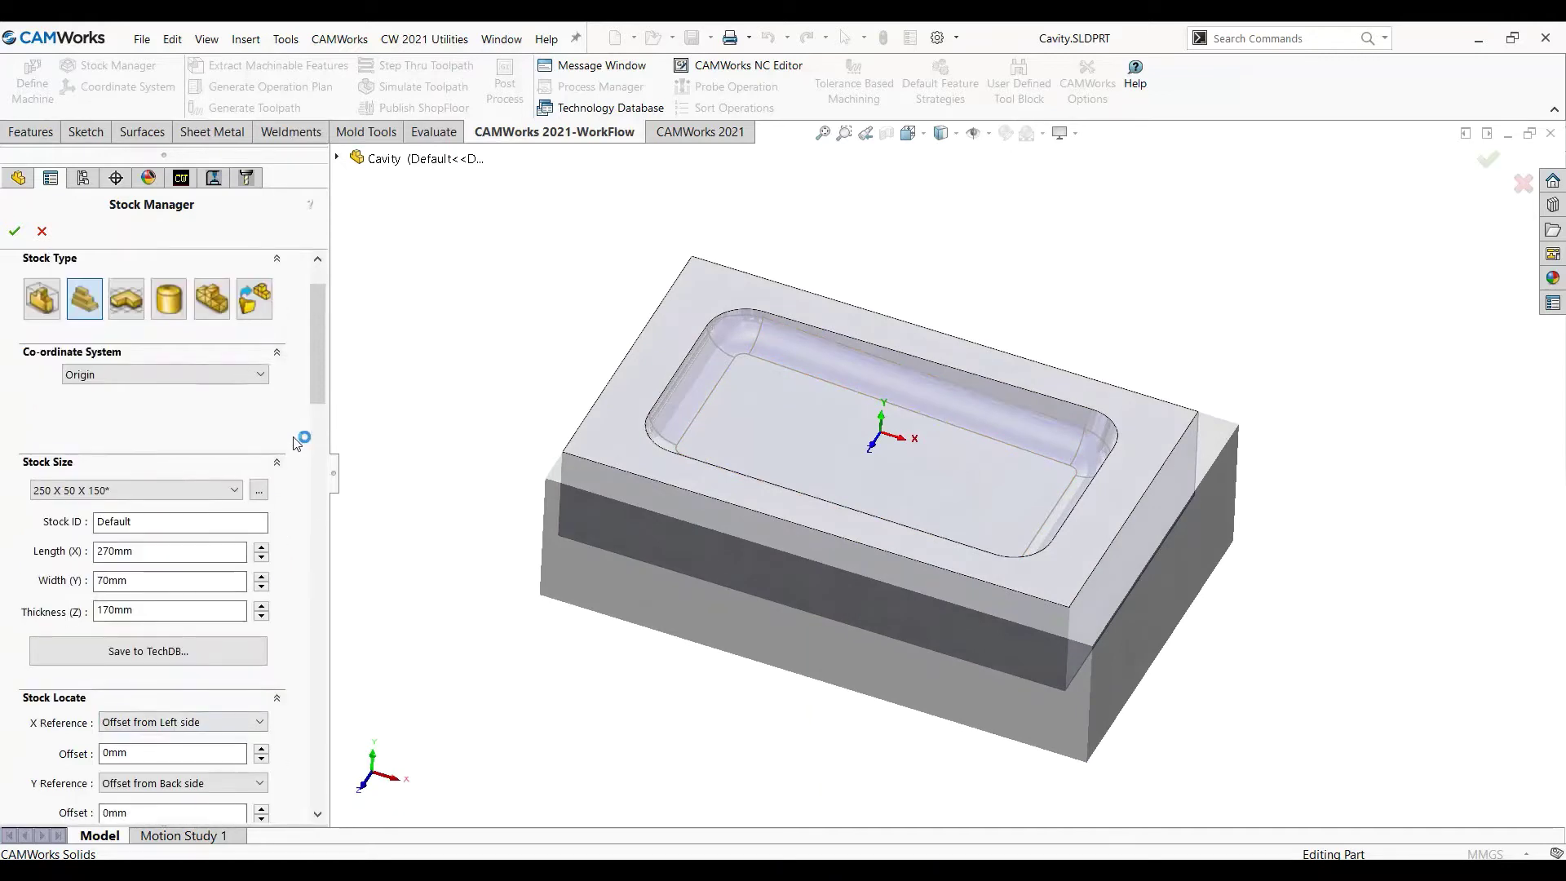
click(232, 491)
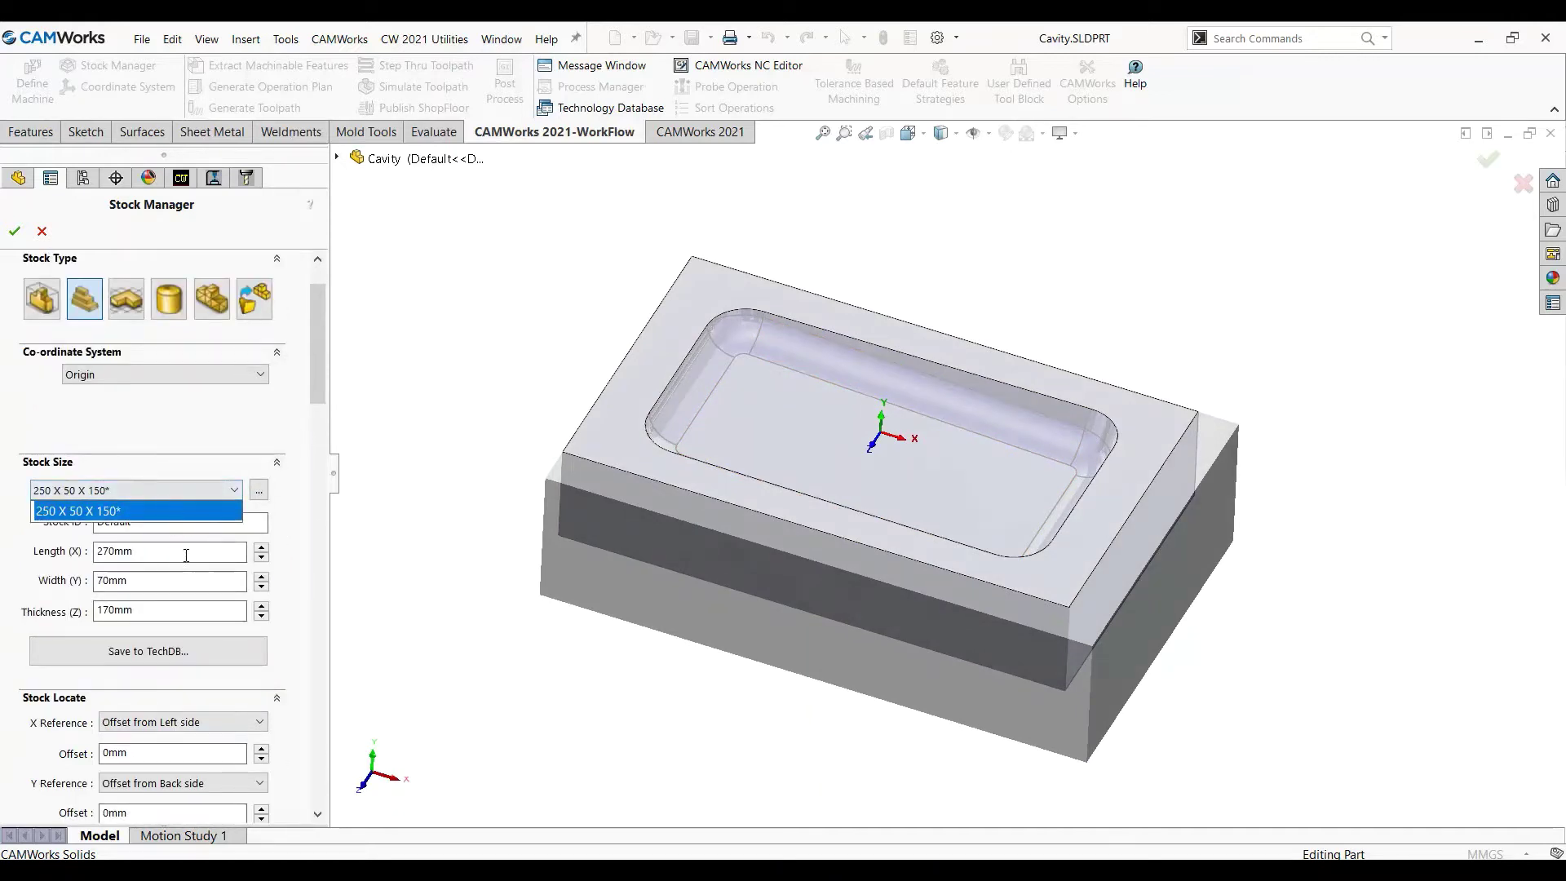
click(387, 470)
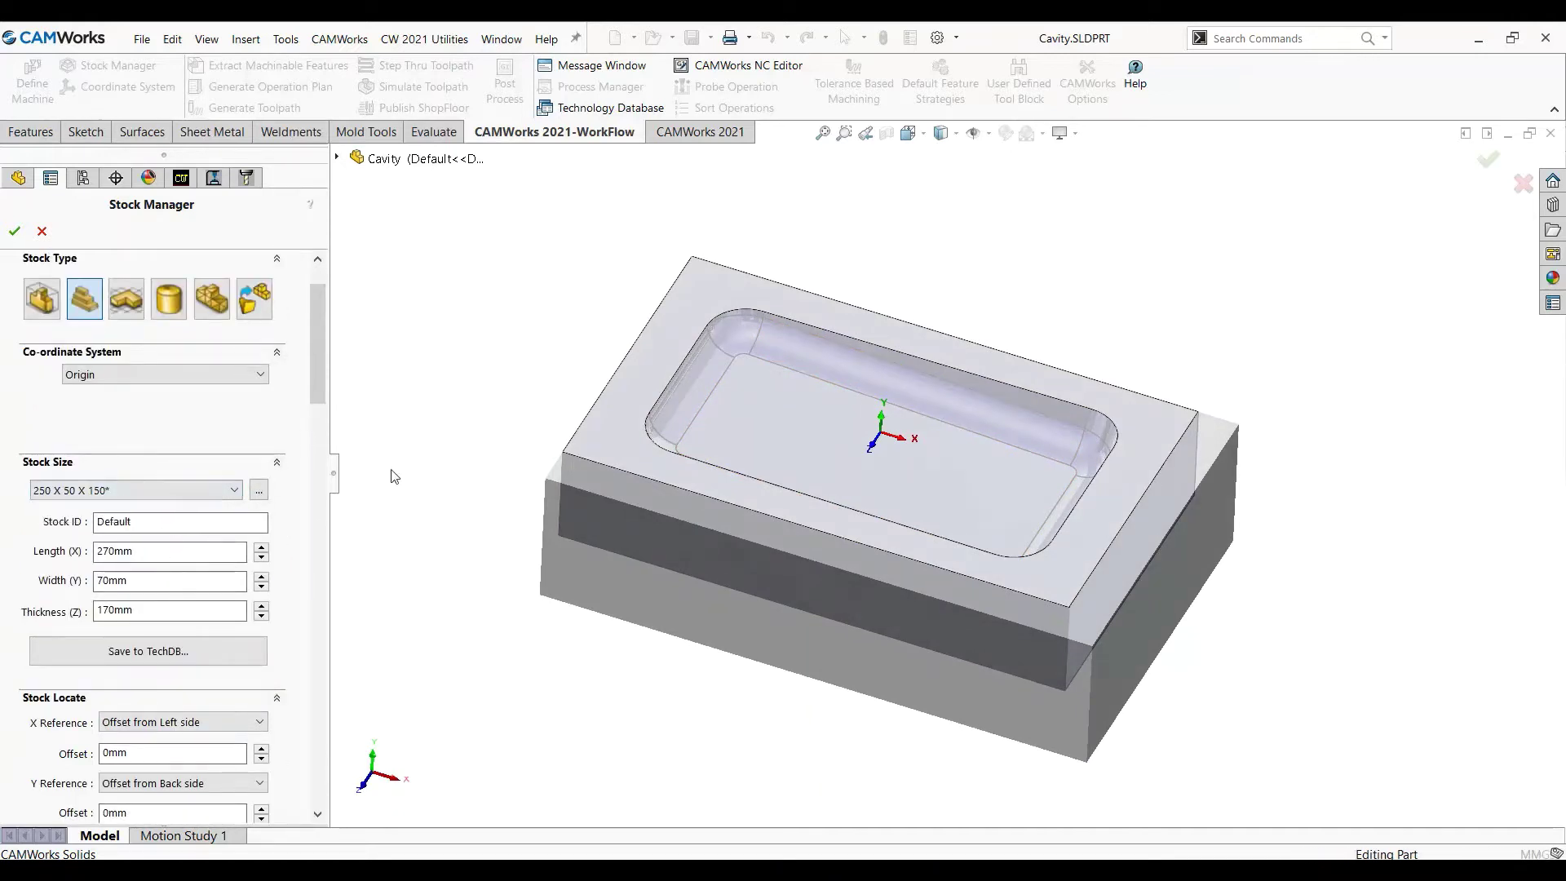
click(261, 491)
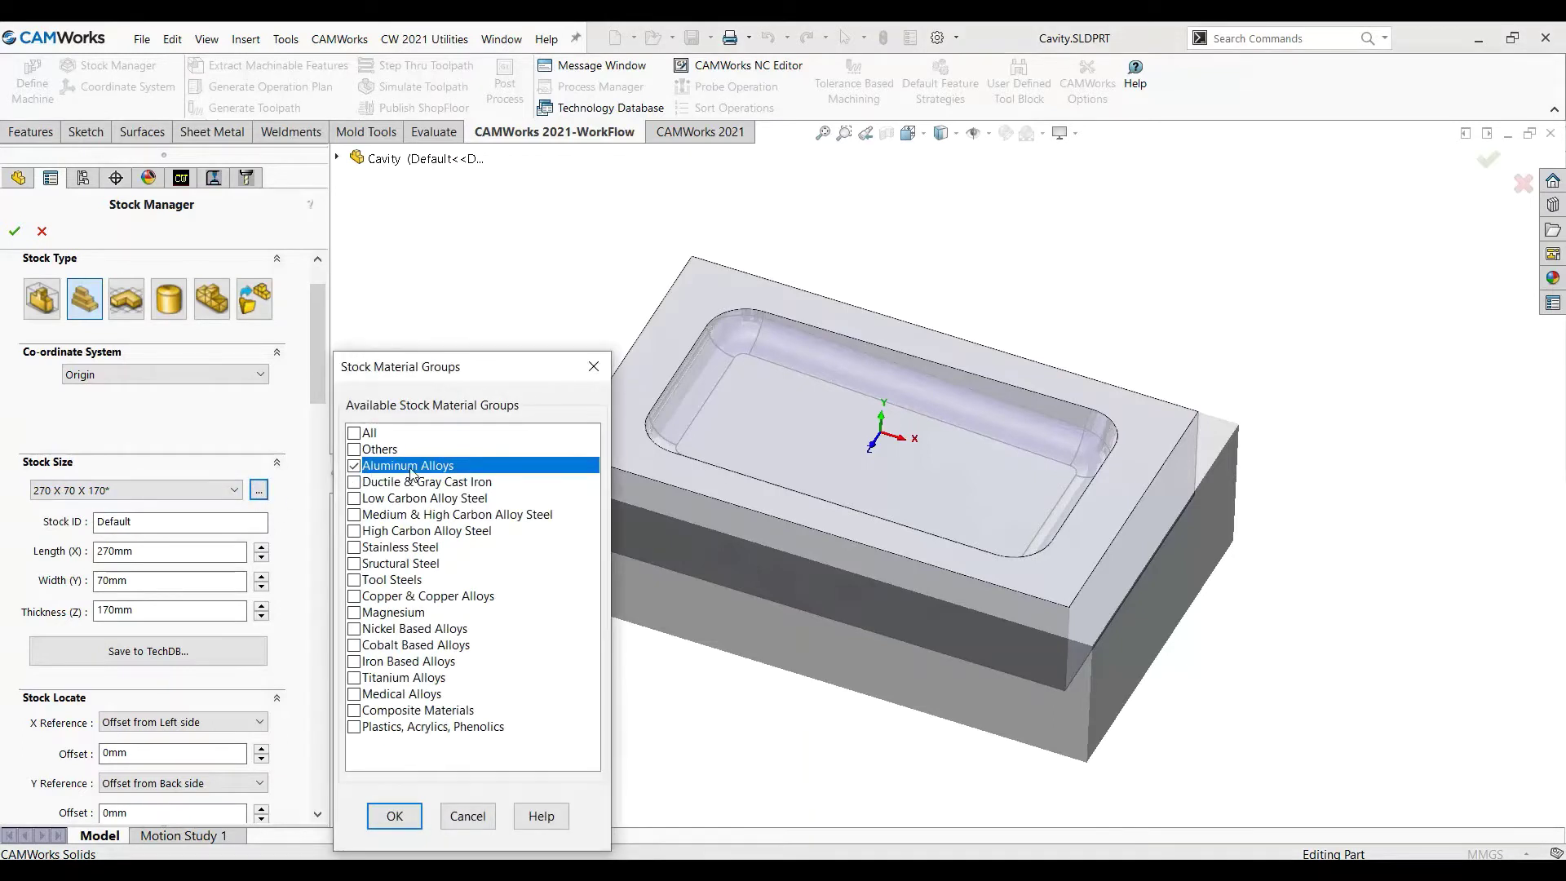
click(355, 470)
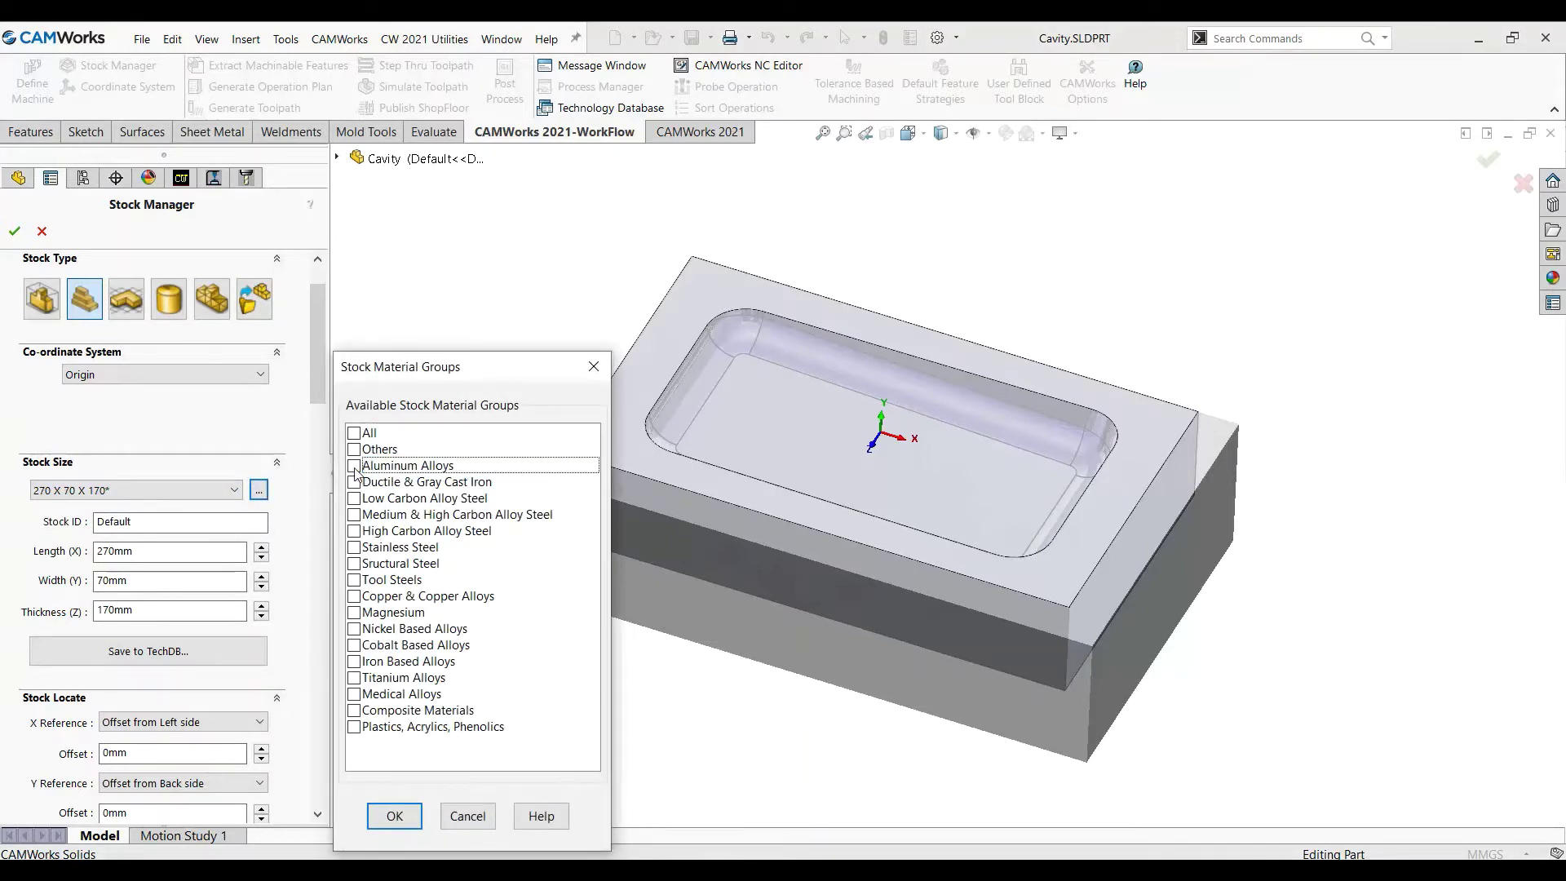
click(356, 499)
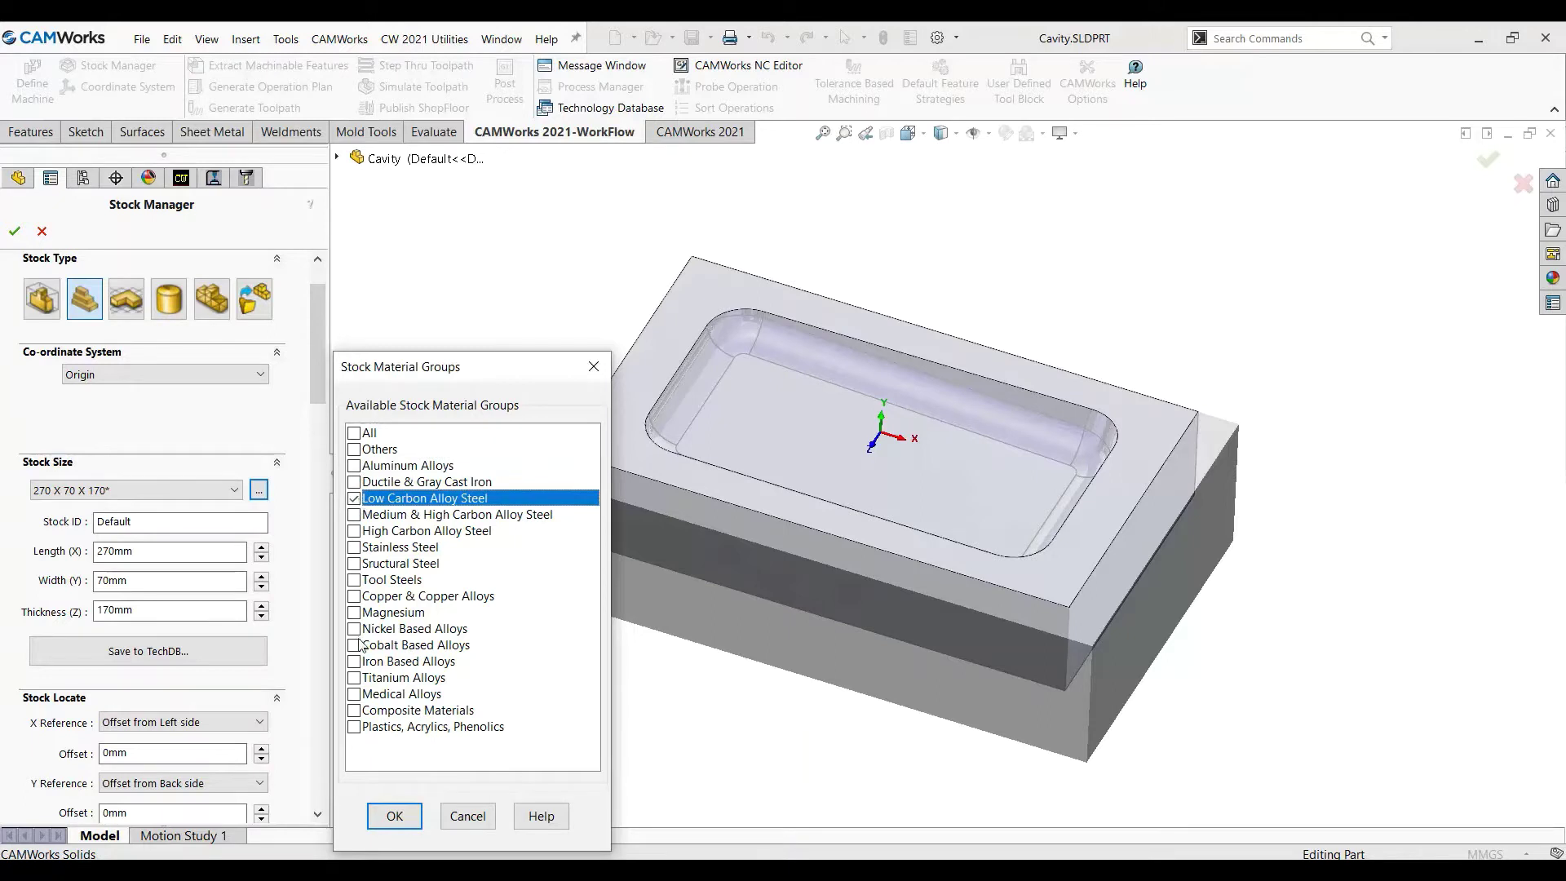
click(383, 811)
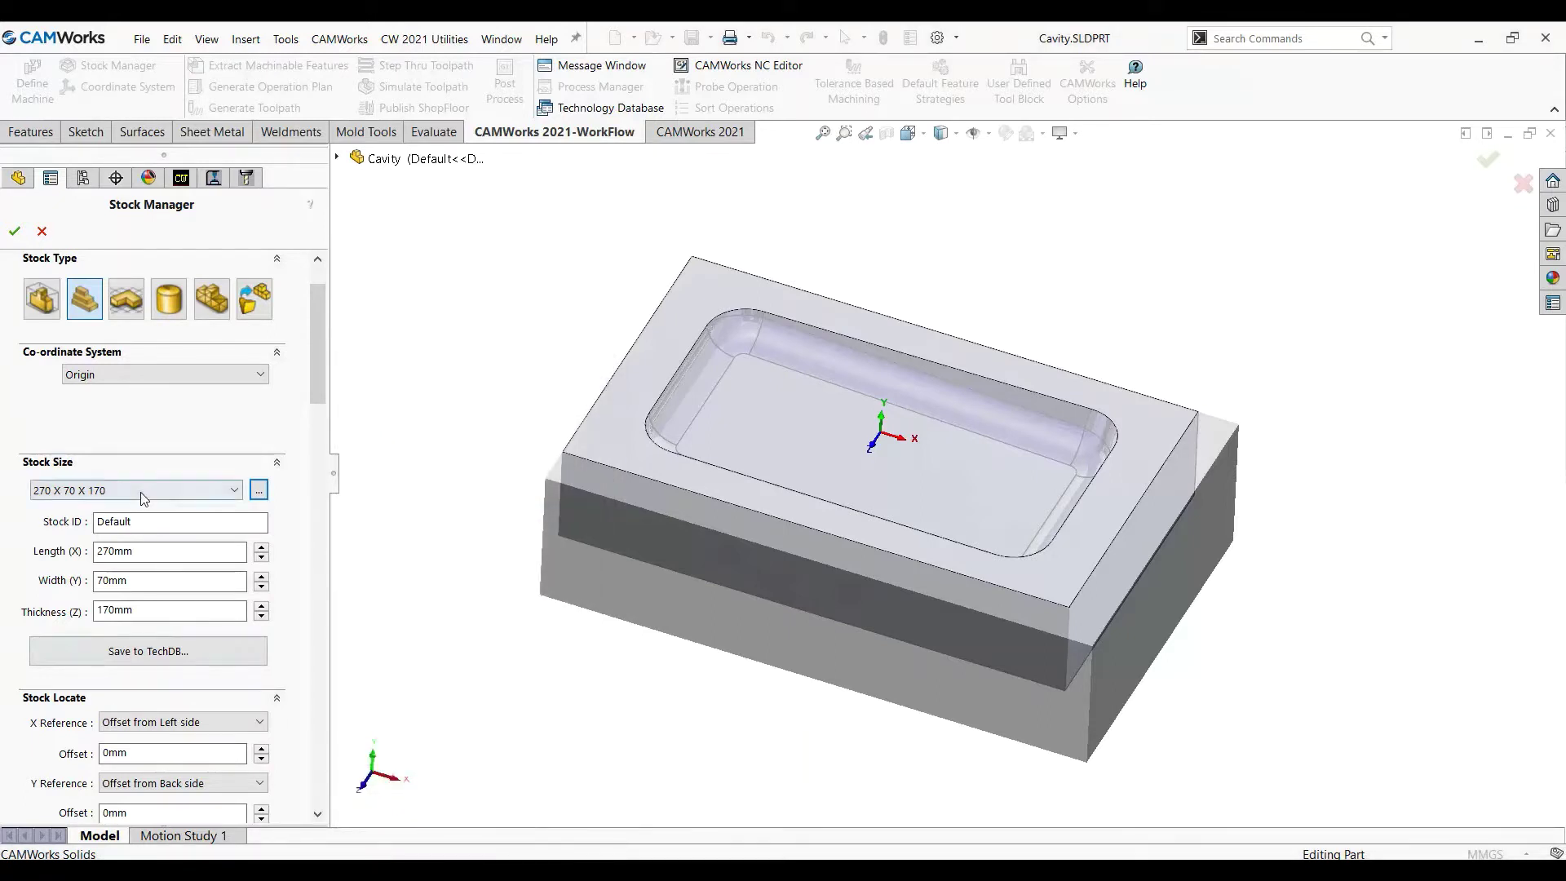
Check the filtered stock sizes, and switch the material group filter to All to load blocks from every group
click(141, 492)
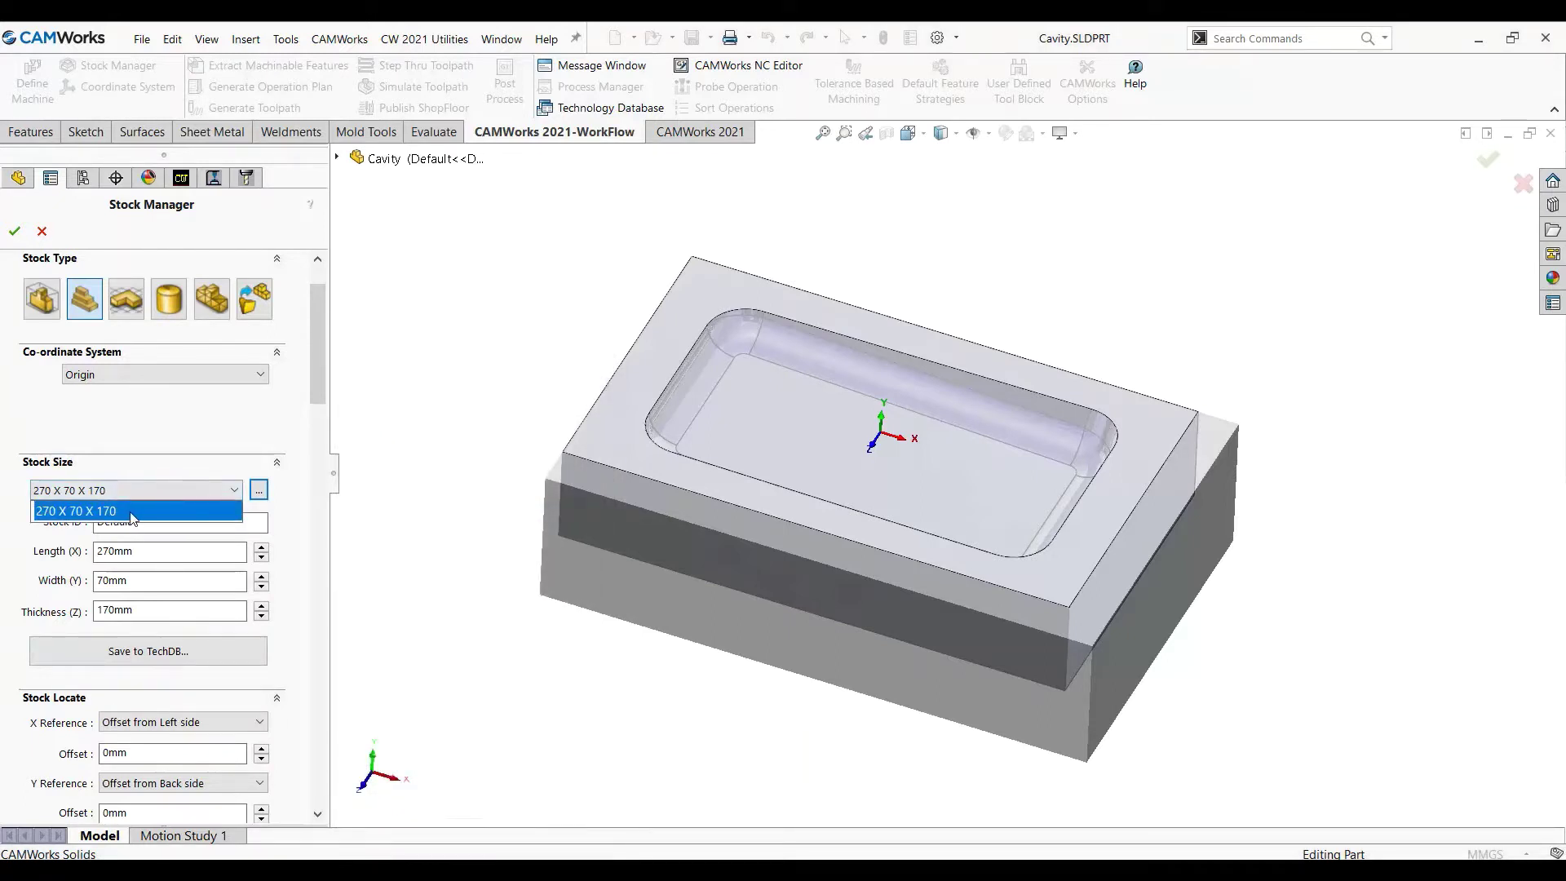
click(130, 511)
click(258, 490)
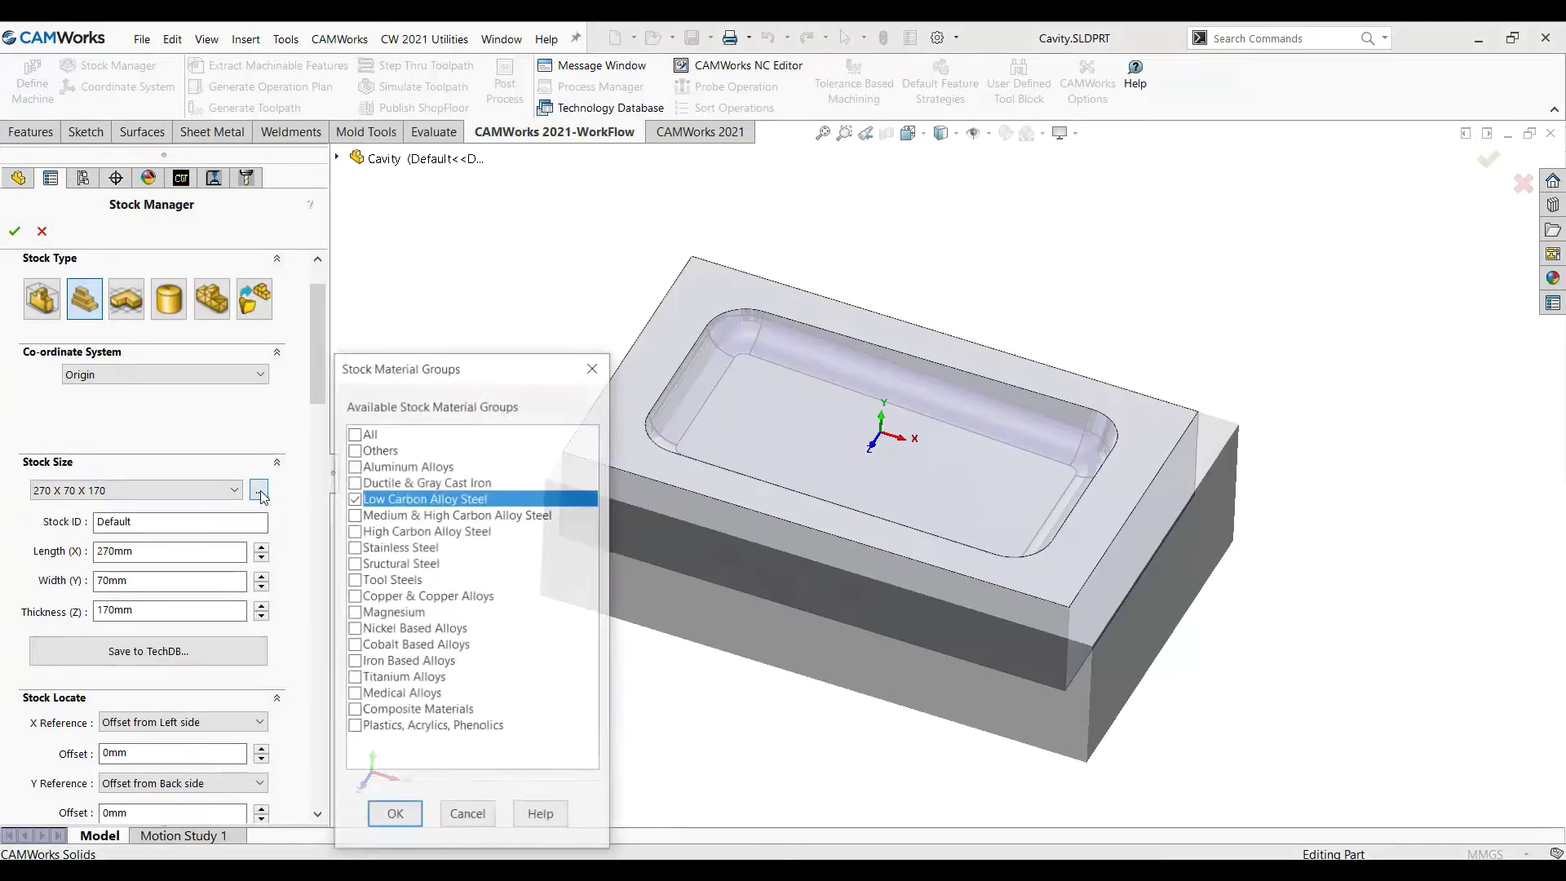
click(355, 565)
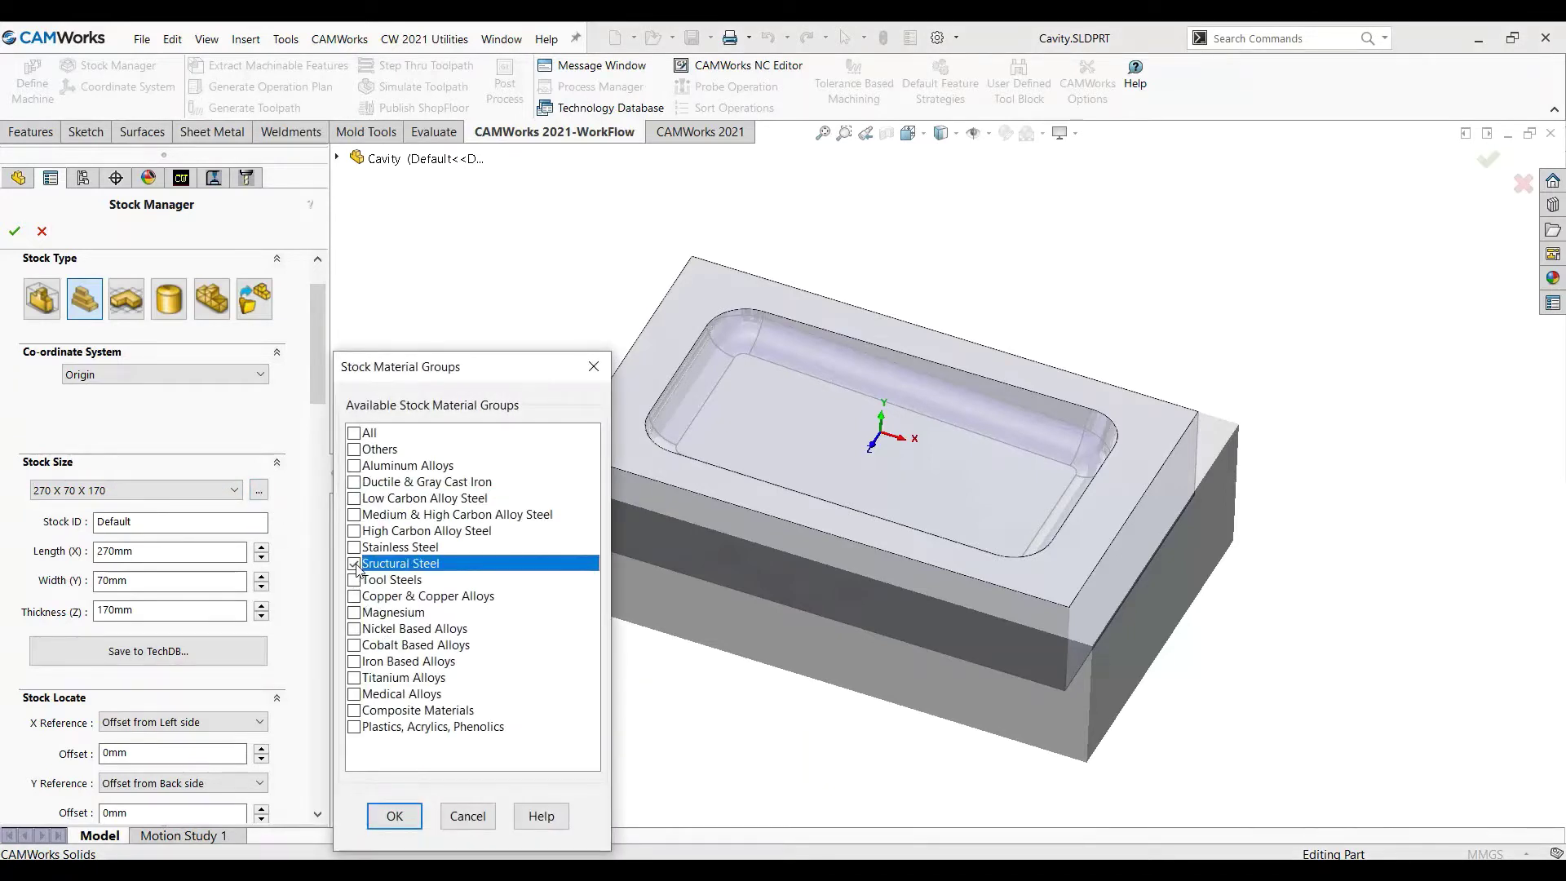
click(356, 433)
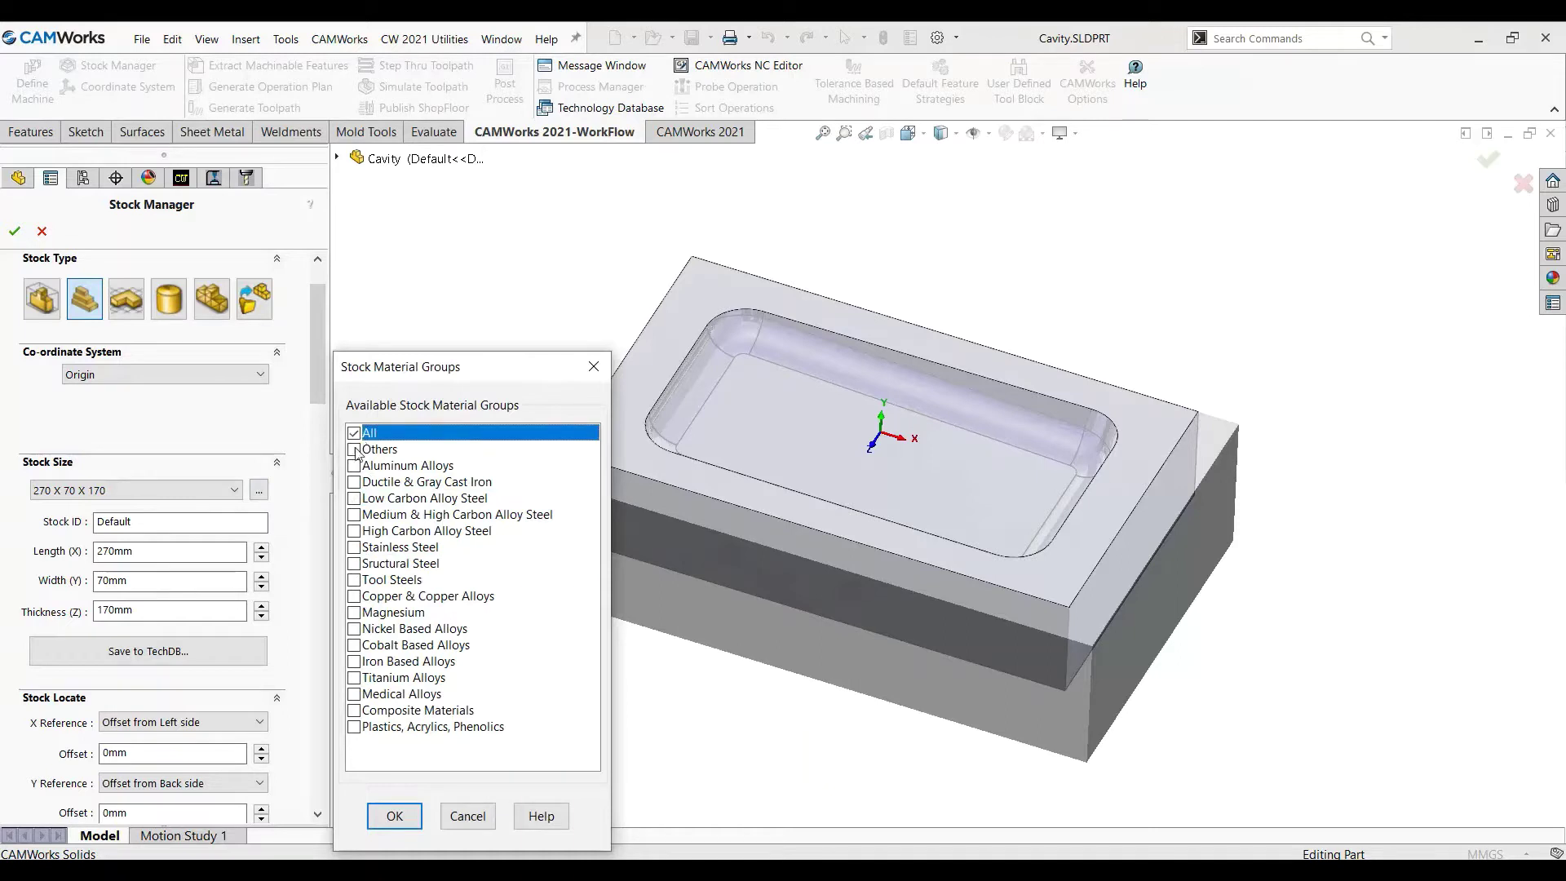
click(395, 815)
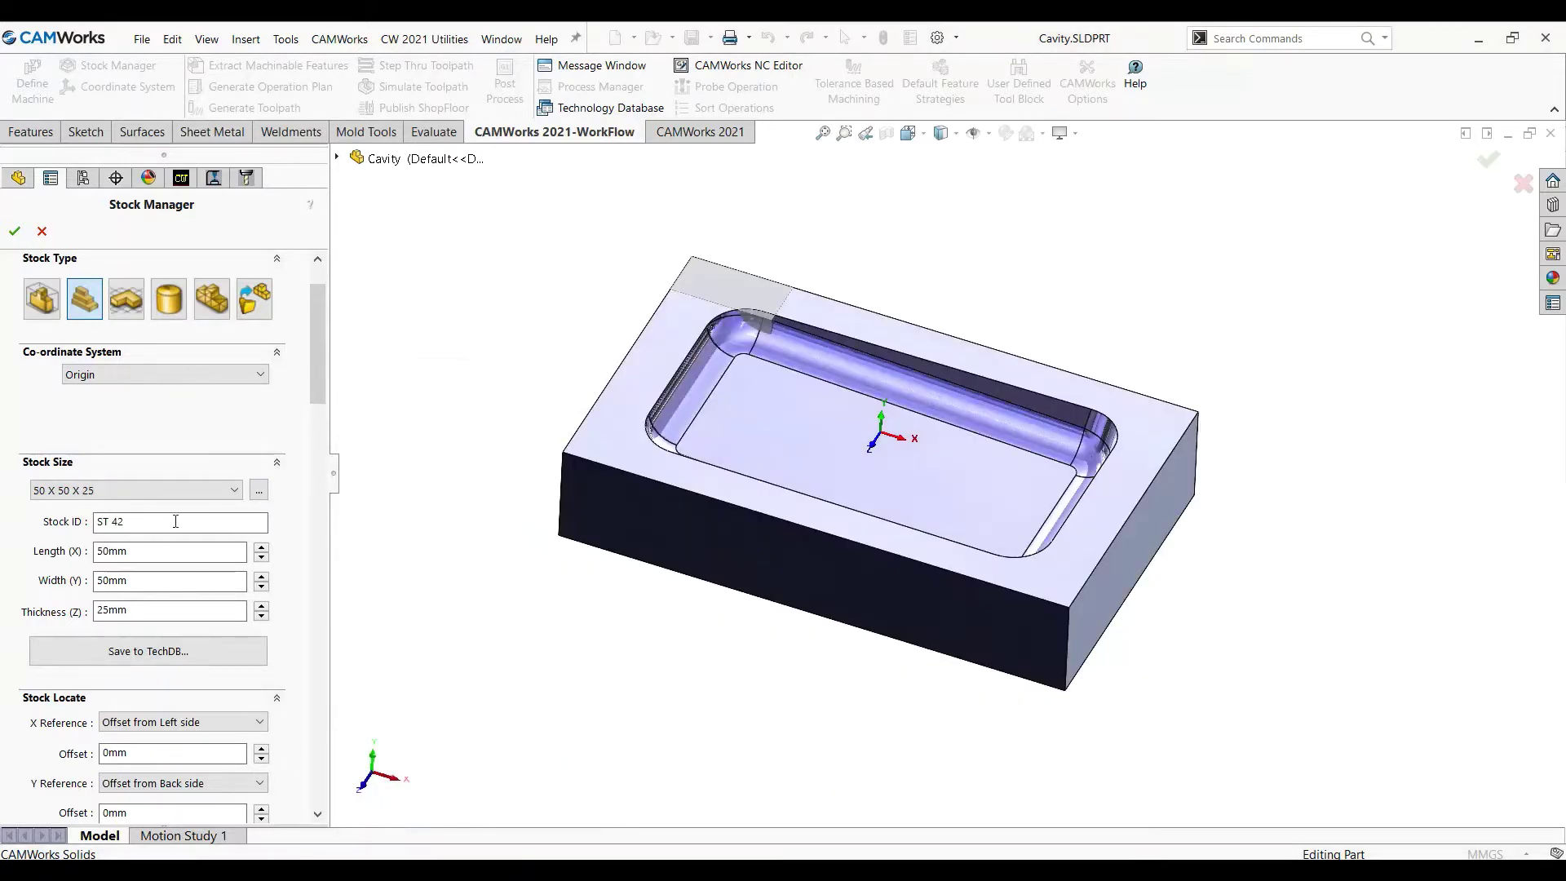
Preview the 200 X 200 X 50 pre-defined block, and choose 250 X 250 X 50 as the stock size
click(172, 490)
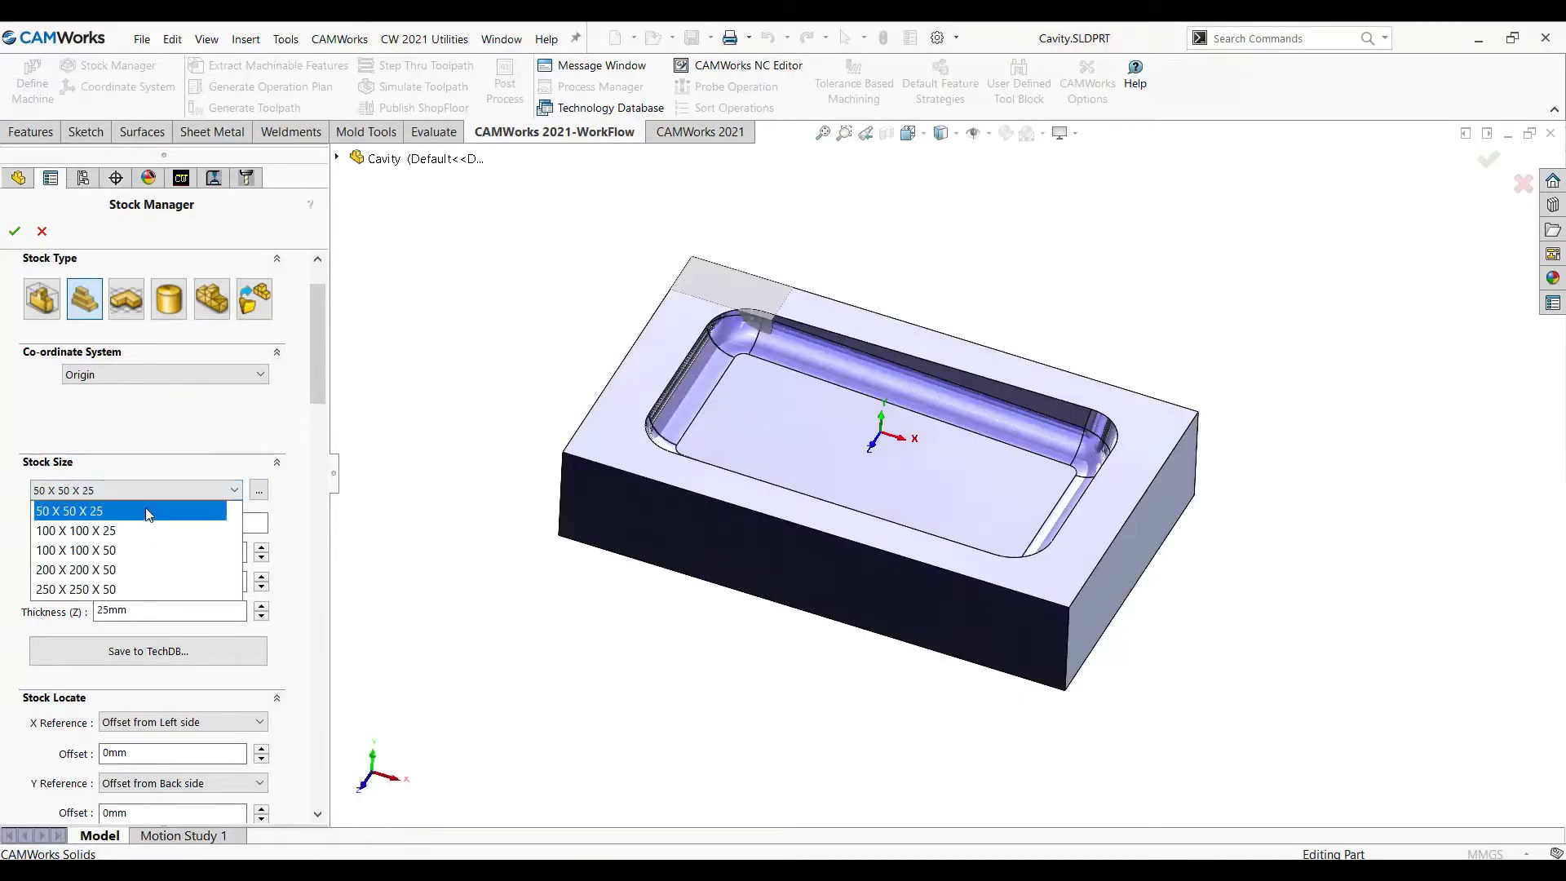
click(128, 570)
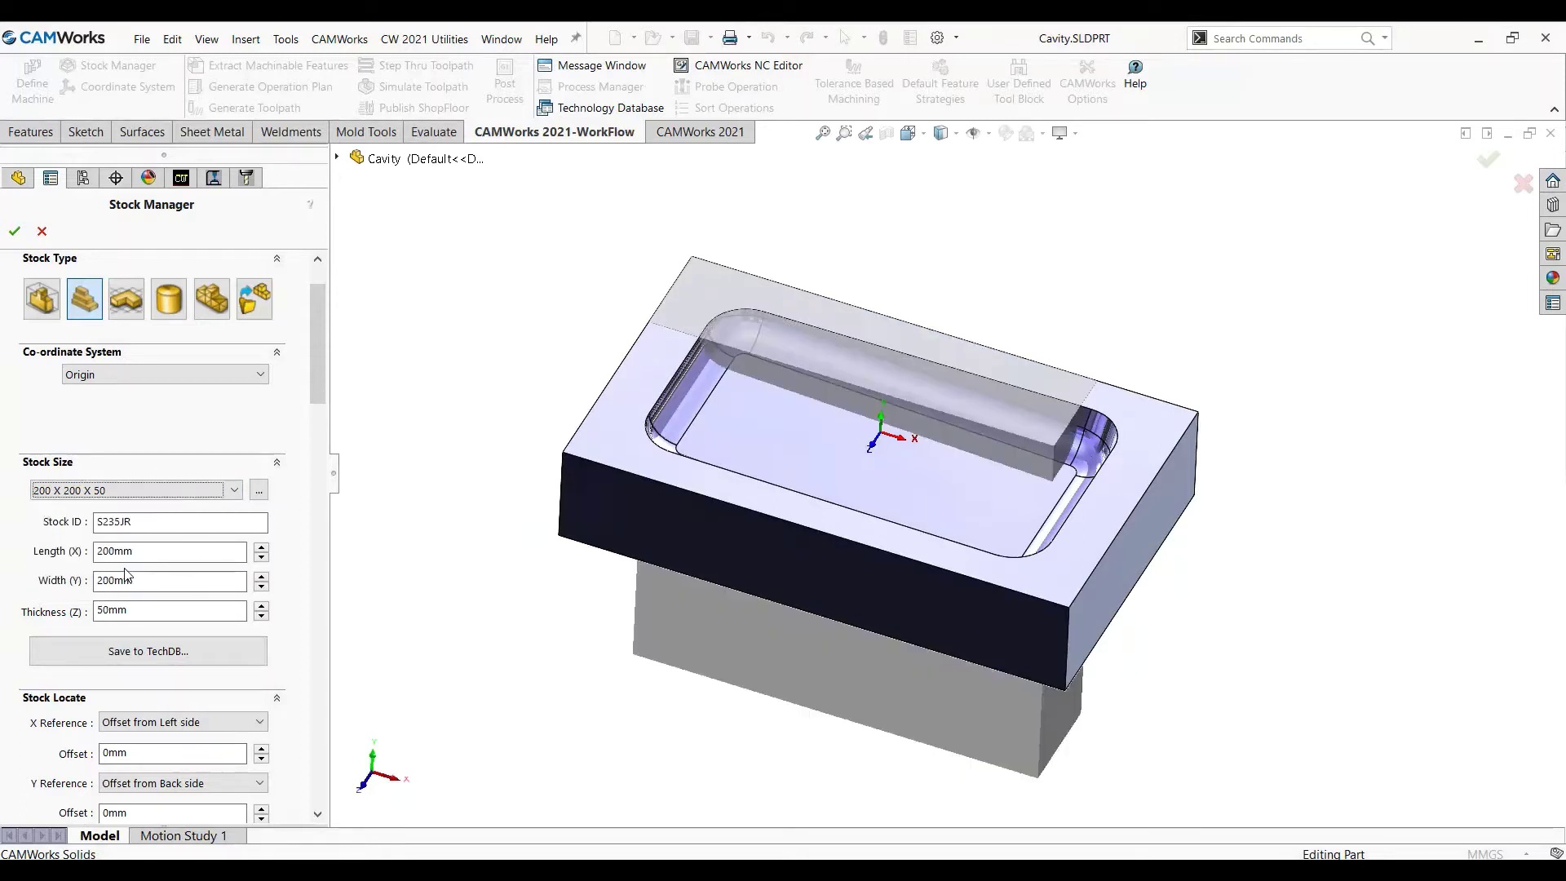
click(112, 499)
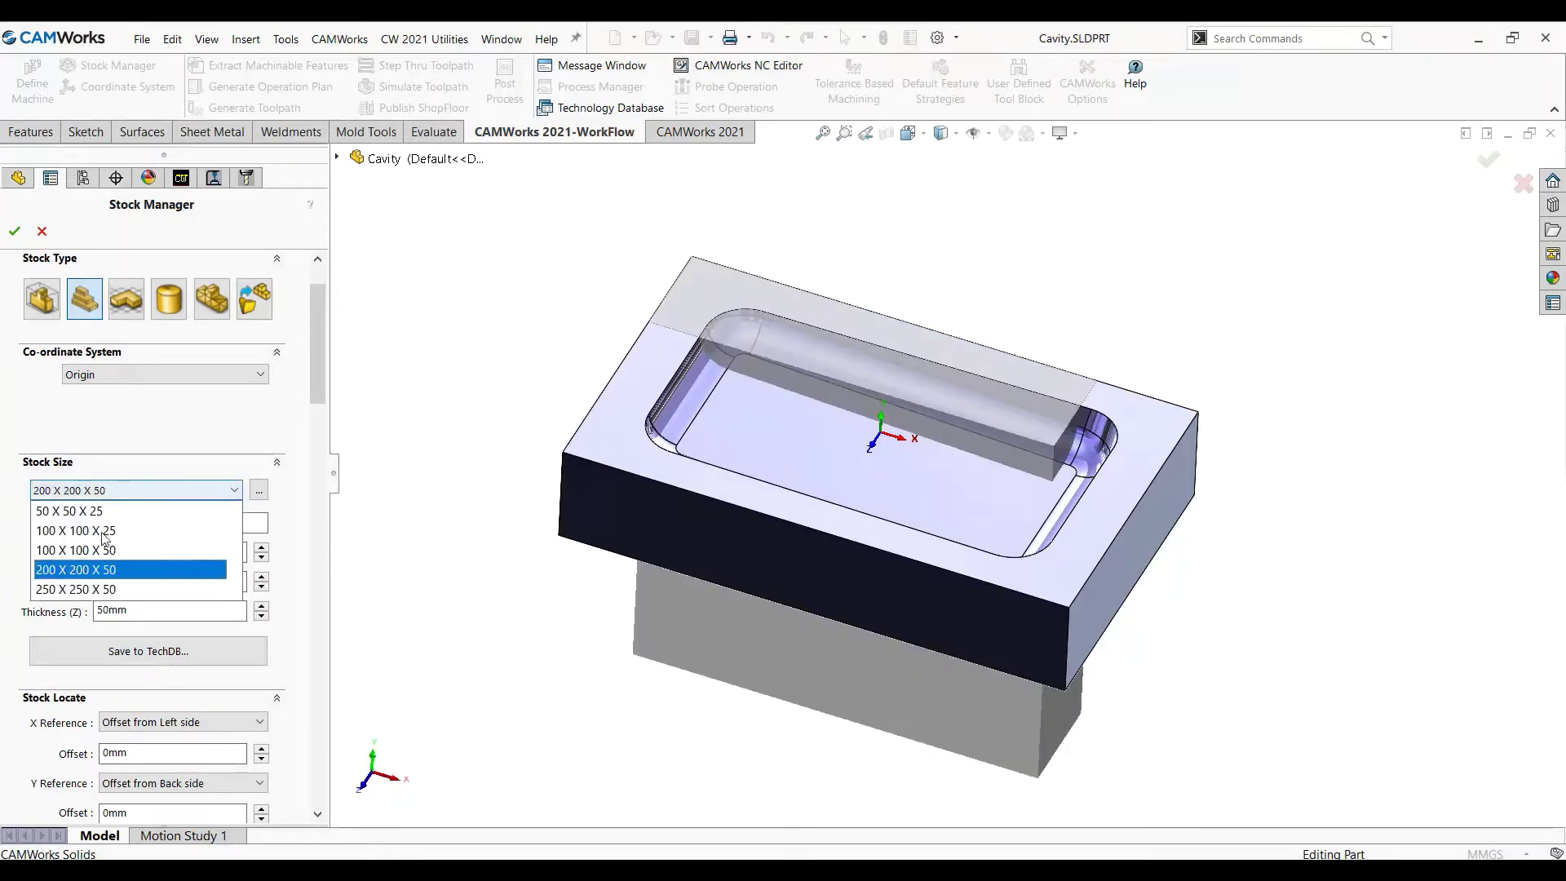
click(106, 590)
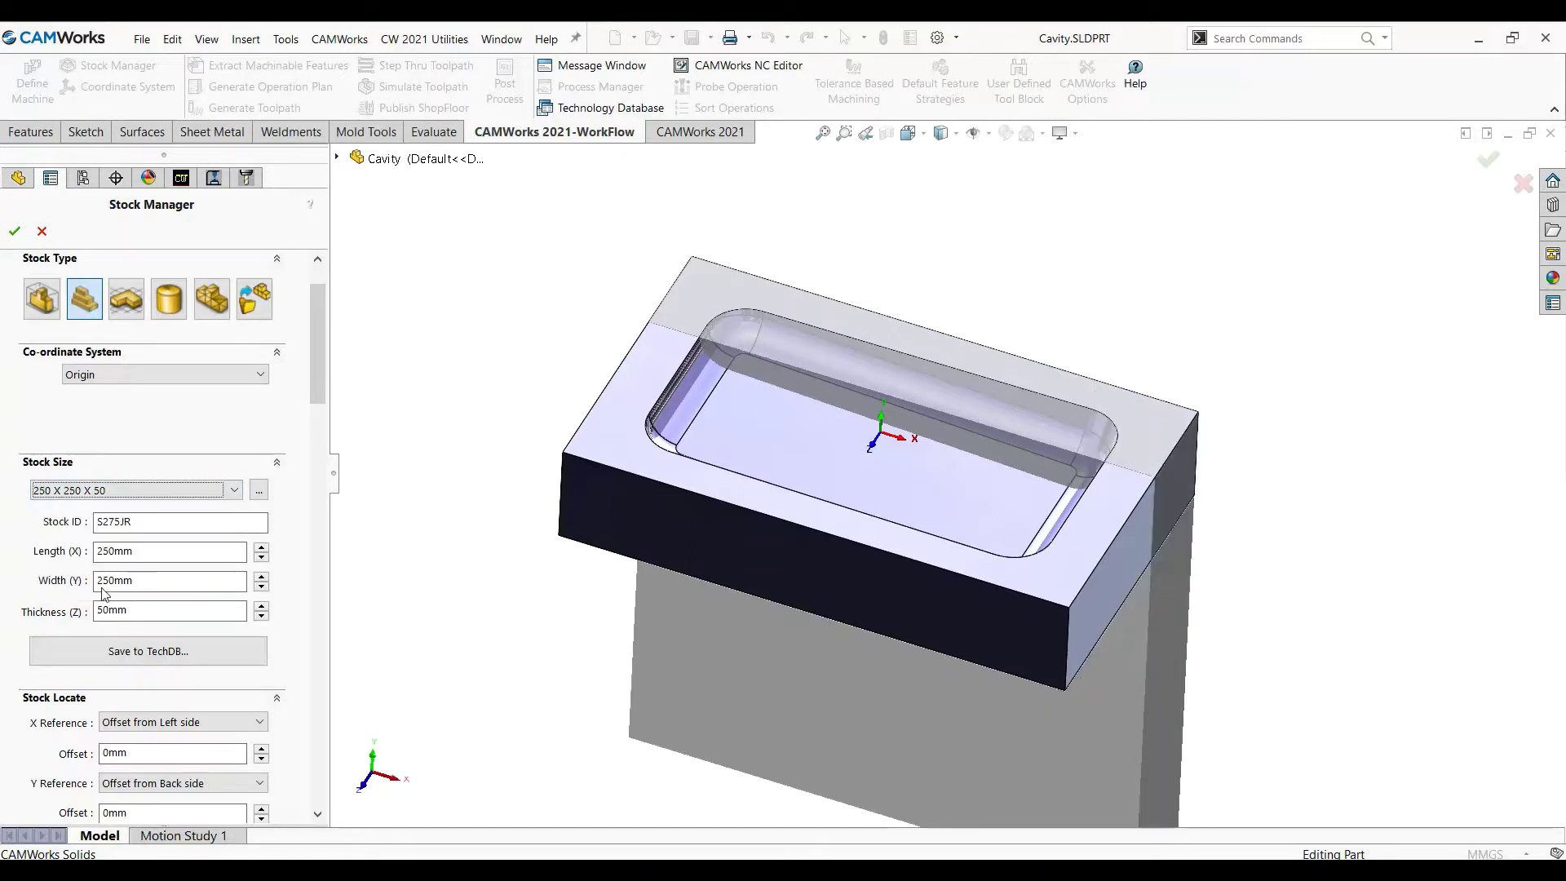
Locate the stock with X reference Center, Y reference Offset from Front side and Z reference Offset from Top
drag(320, 384, 316, 409)
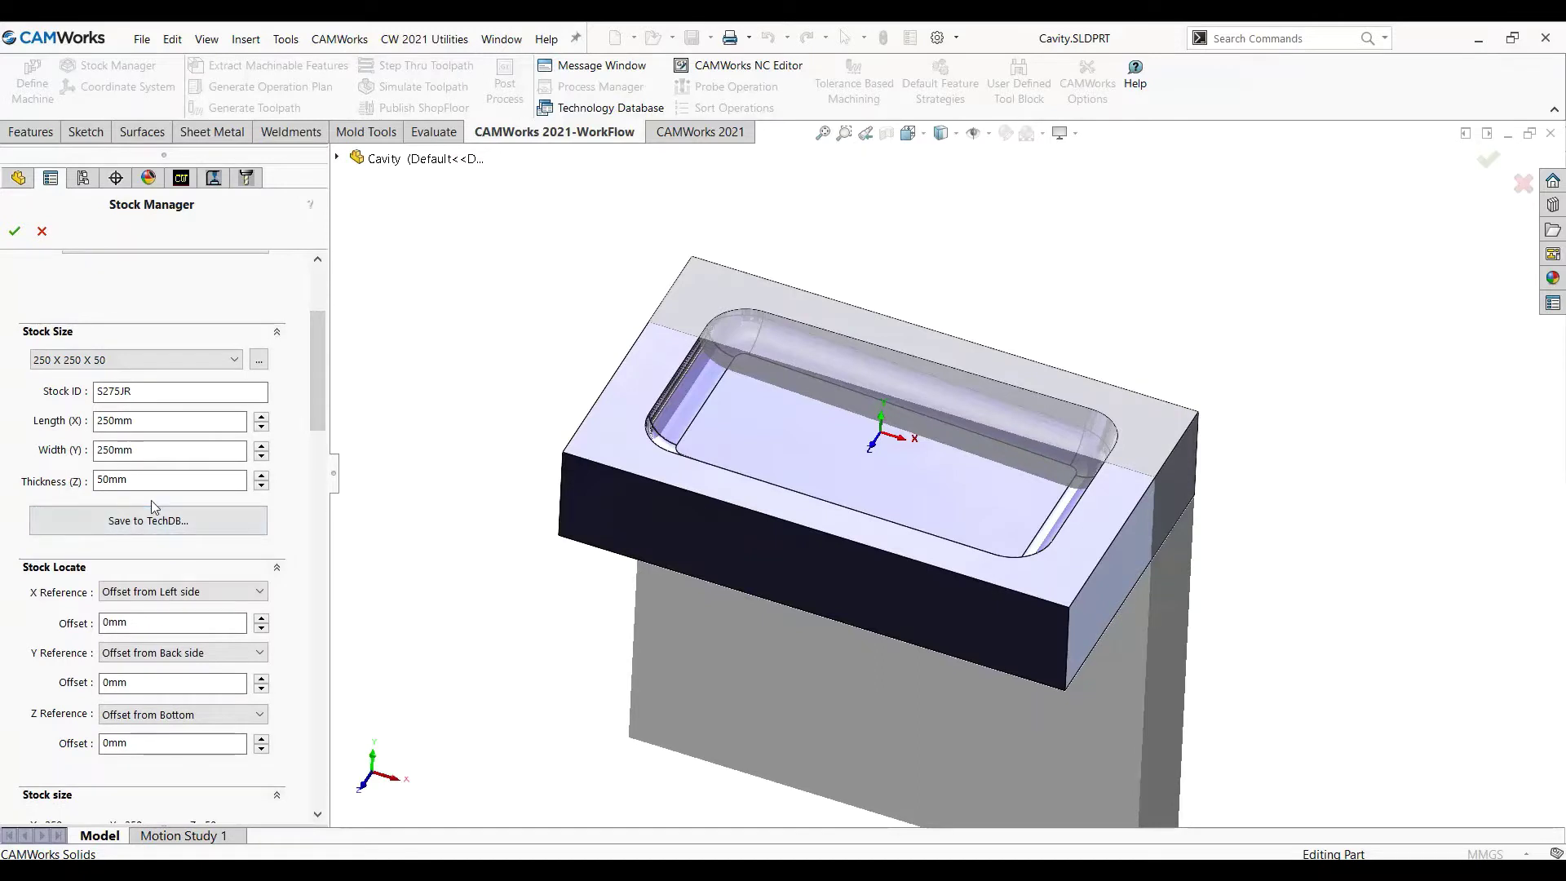
click(163, 592)
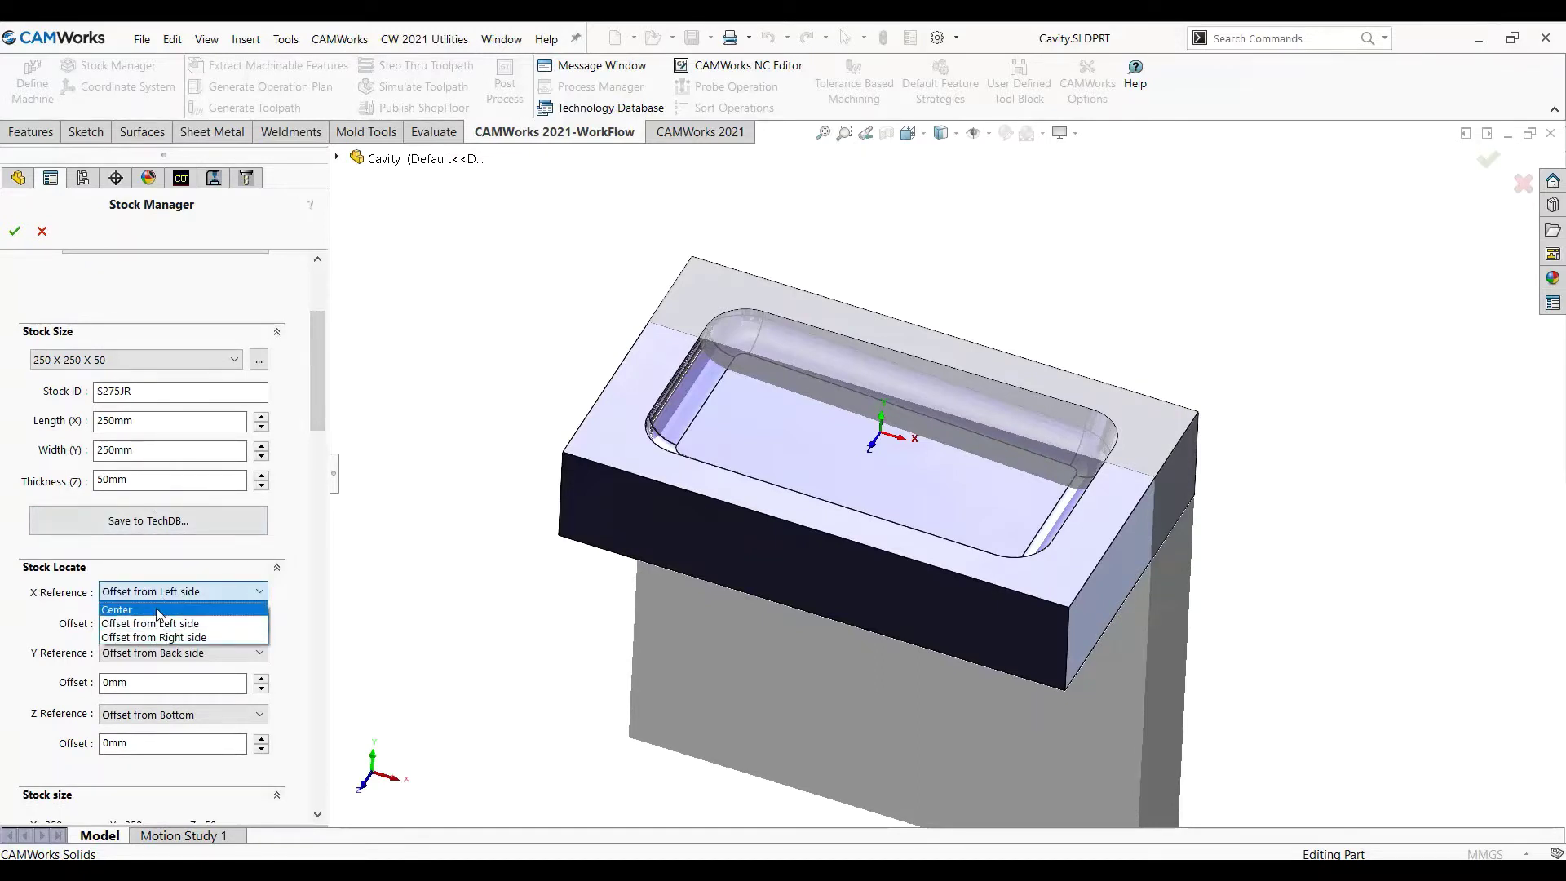
click(159, 612)
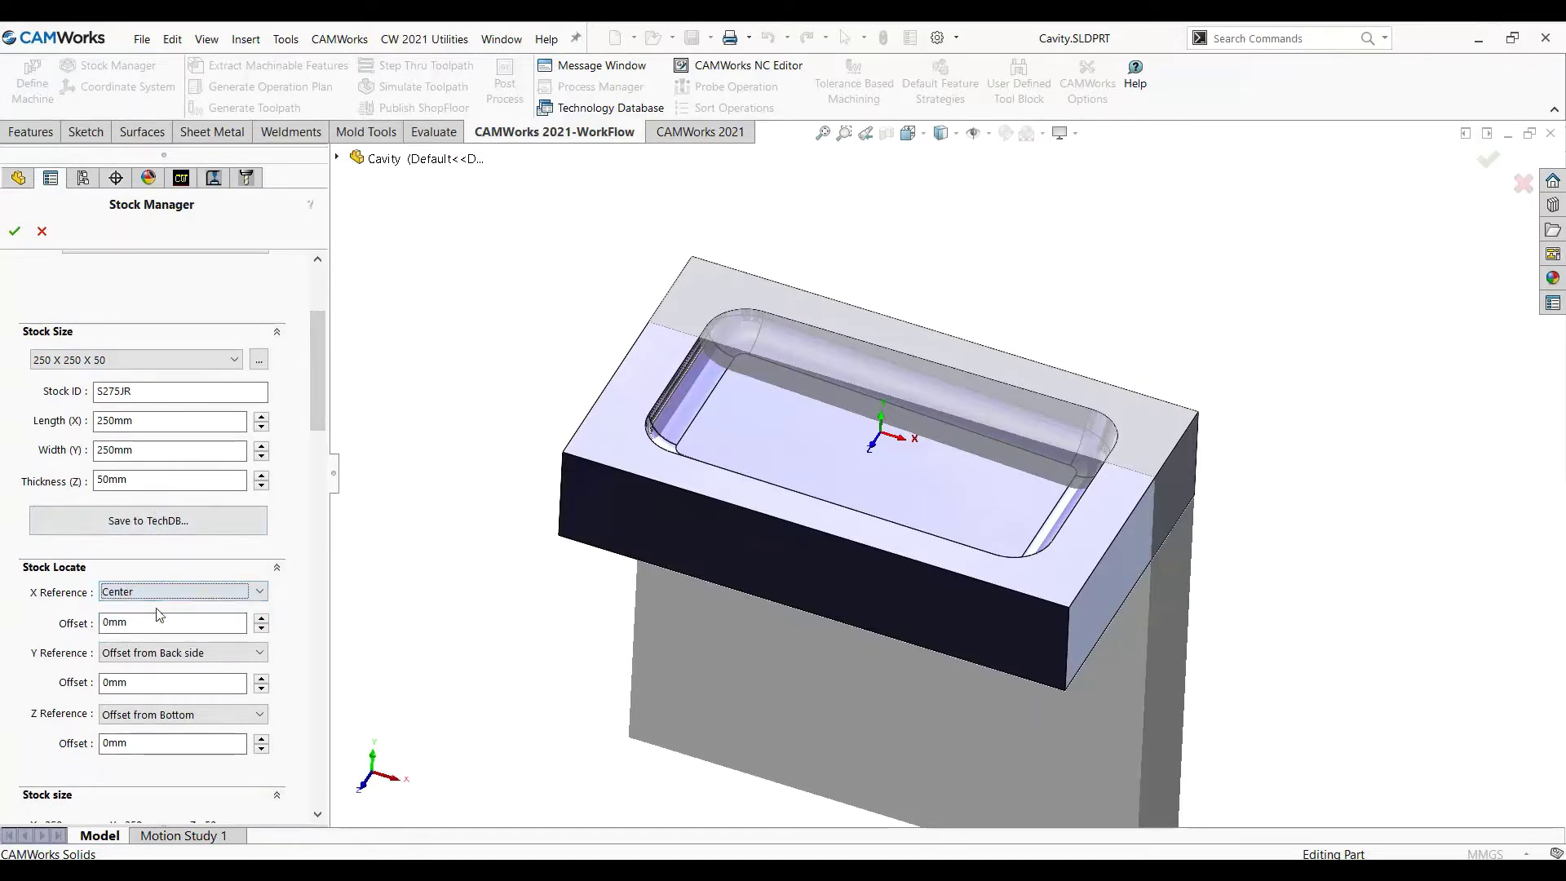
click(151, 656)
click(171, 698)
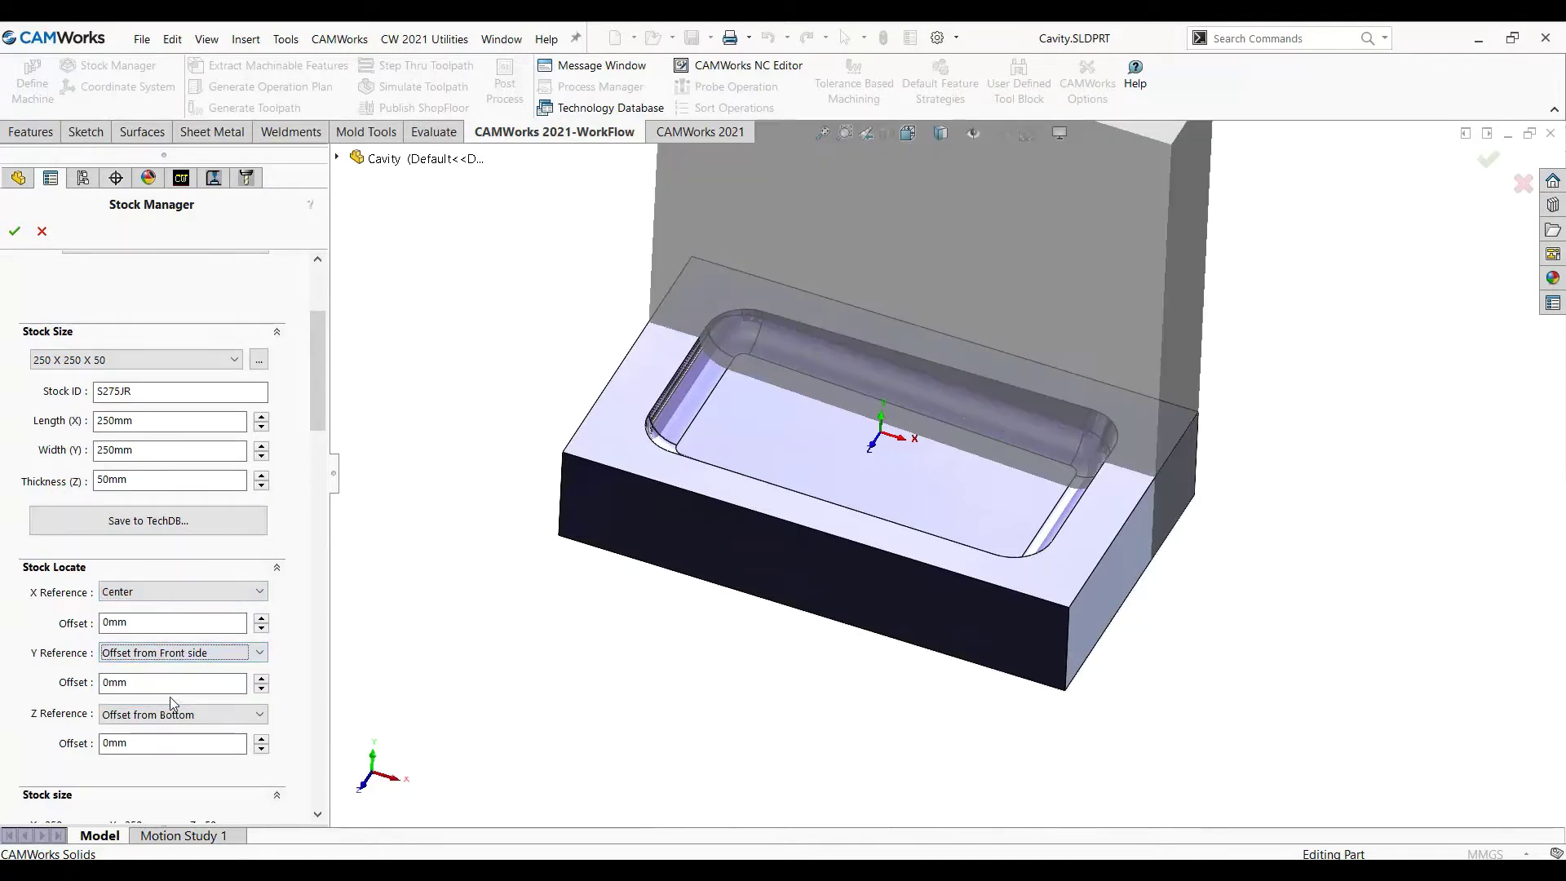
click(151, 716)
click(151, 743)
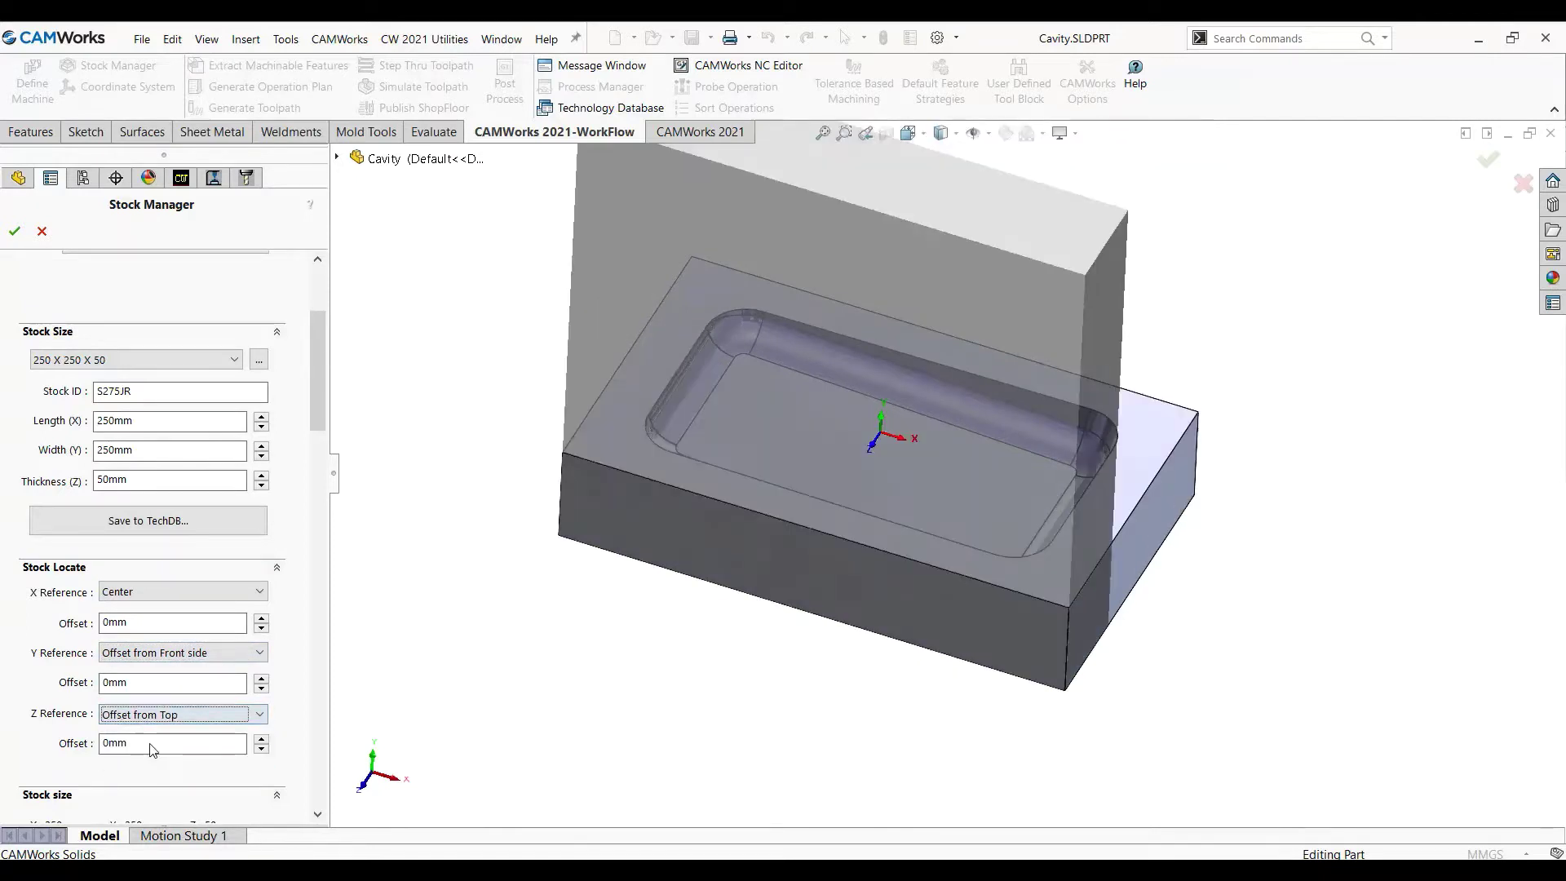
Try the stock's X reference as Offset from Left side, and set it to Offset from Right side
click(151, 592)
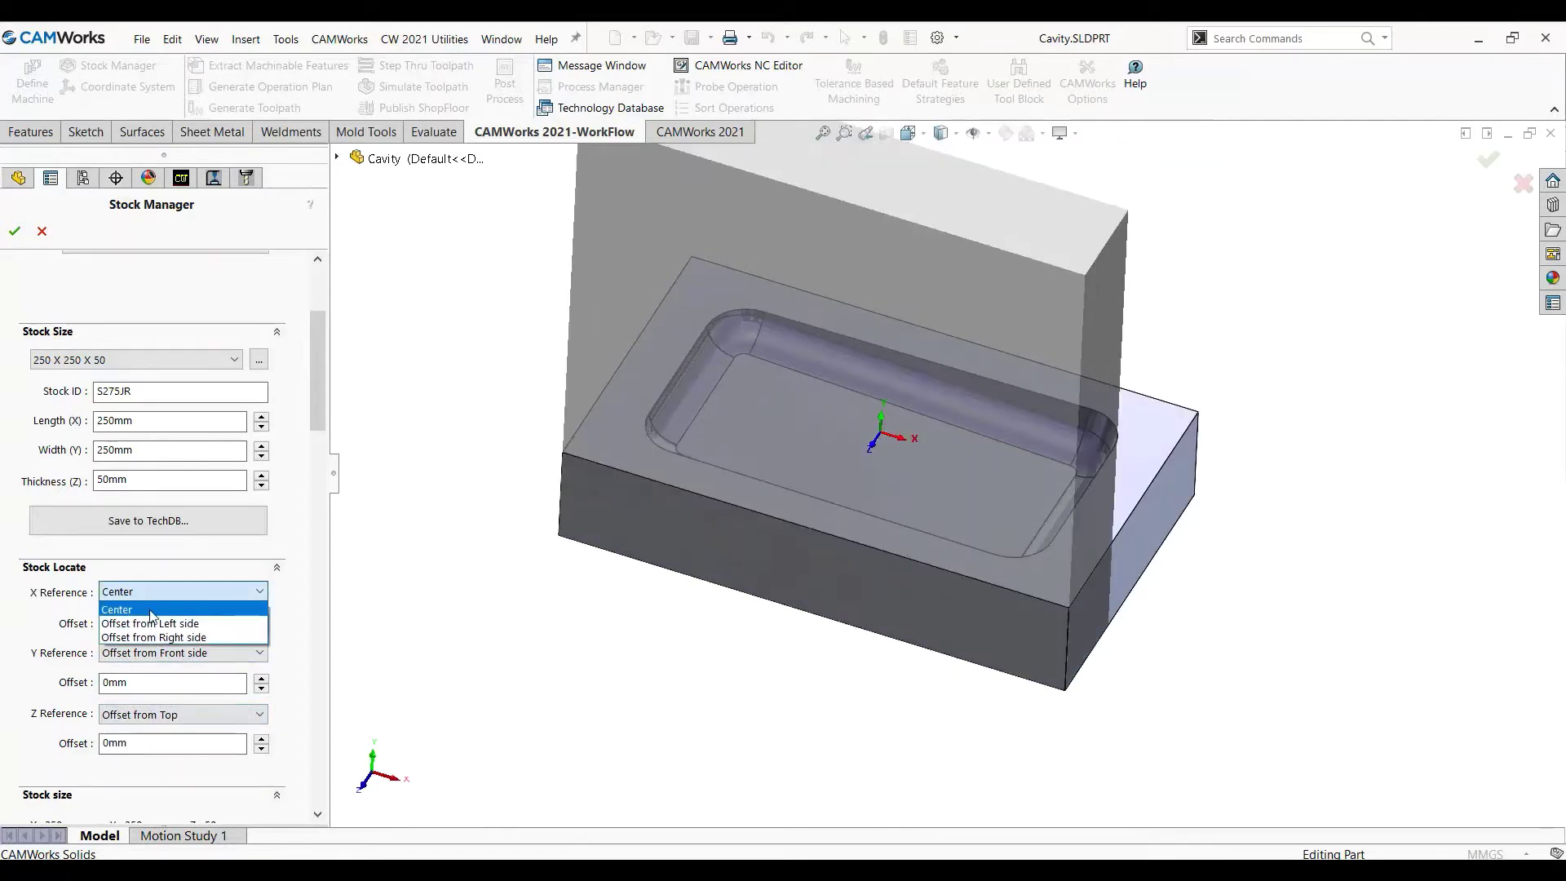
click(160, 624)
click(163, 593)
click(163, 638)
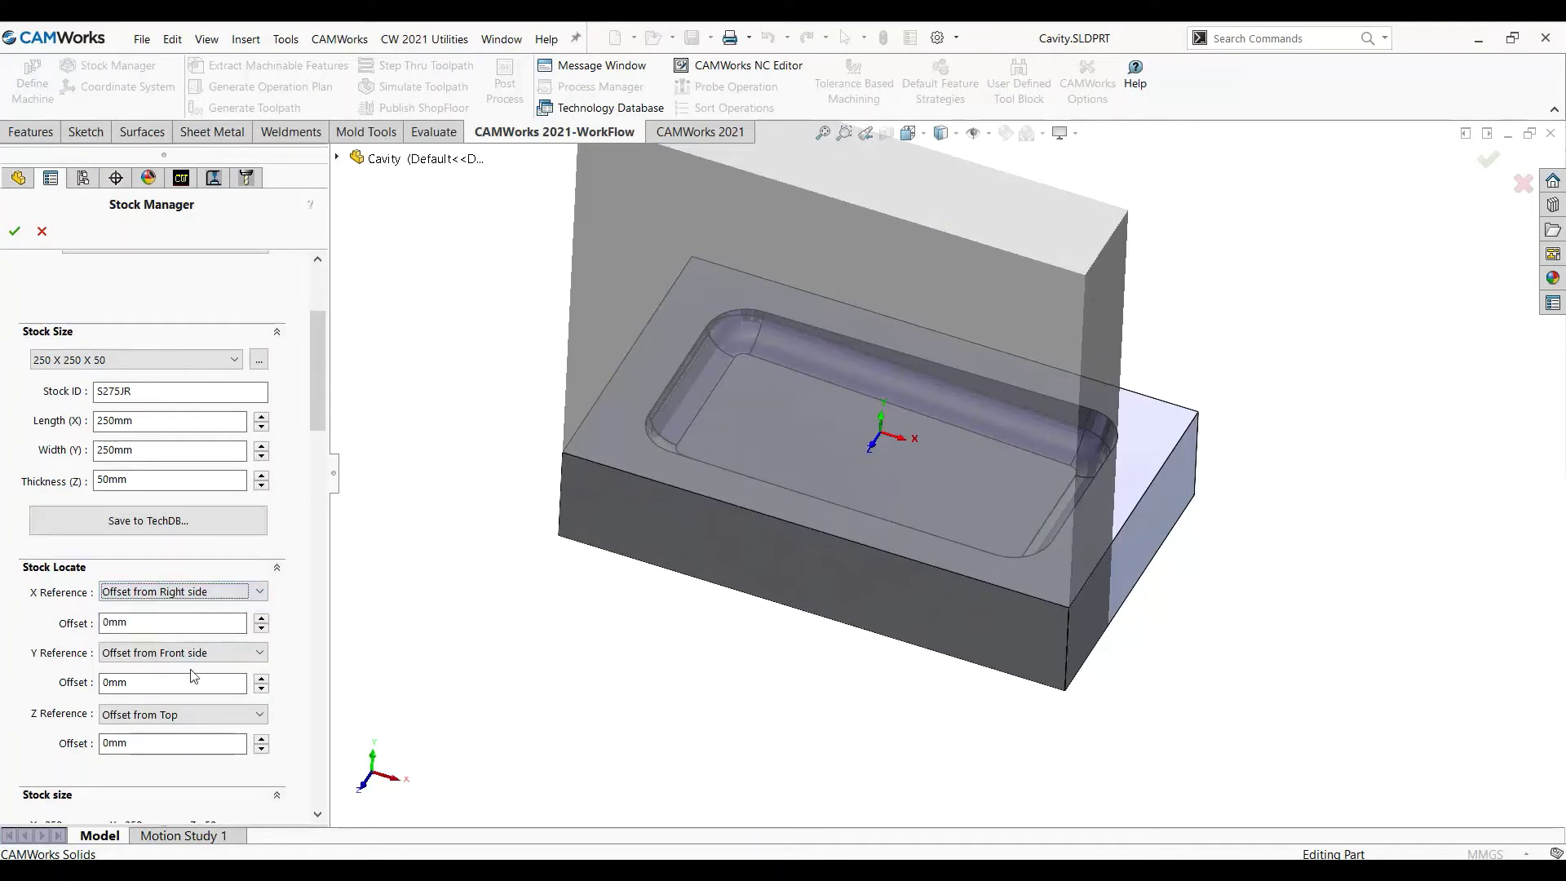
Reduce the stock's width (Y) to 50 mm
click(261, 457)
click(260, 456)
click(261, 457)
click(261, 457)
click(262, 458)
click(262, 458)
click(263, 459)
click(263, 459)
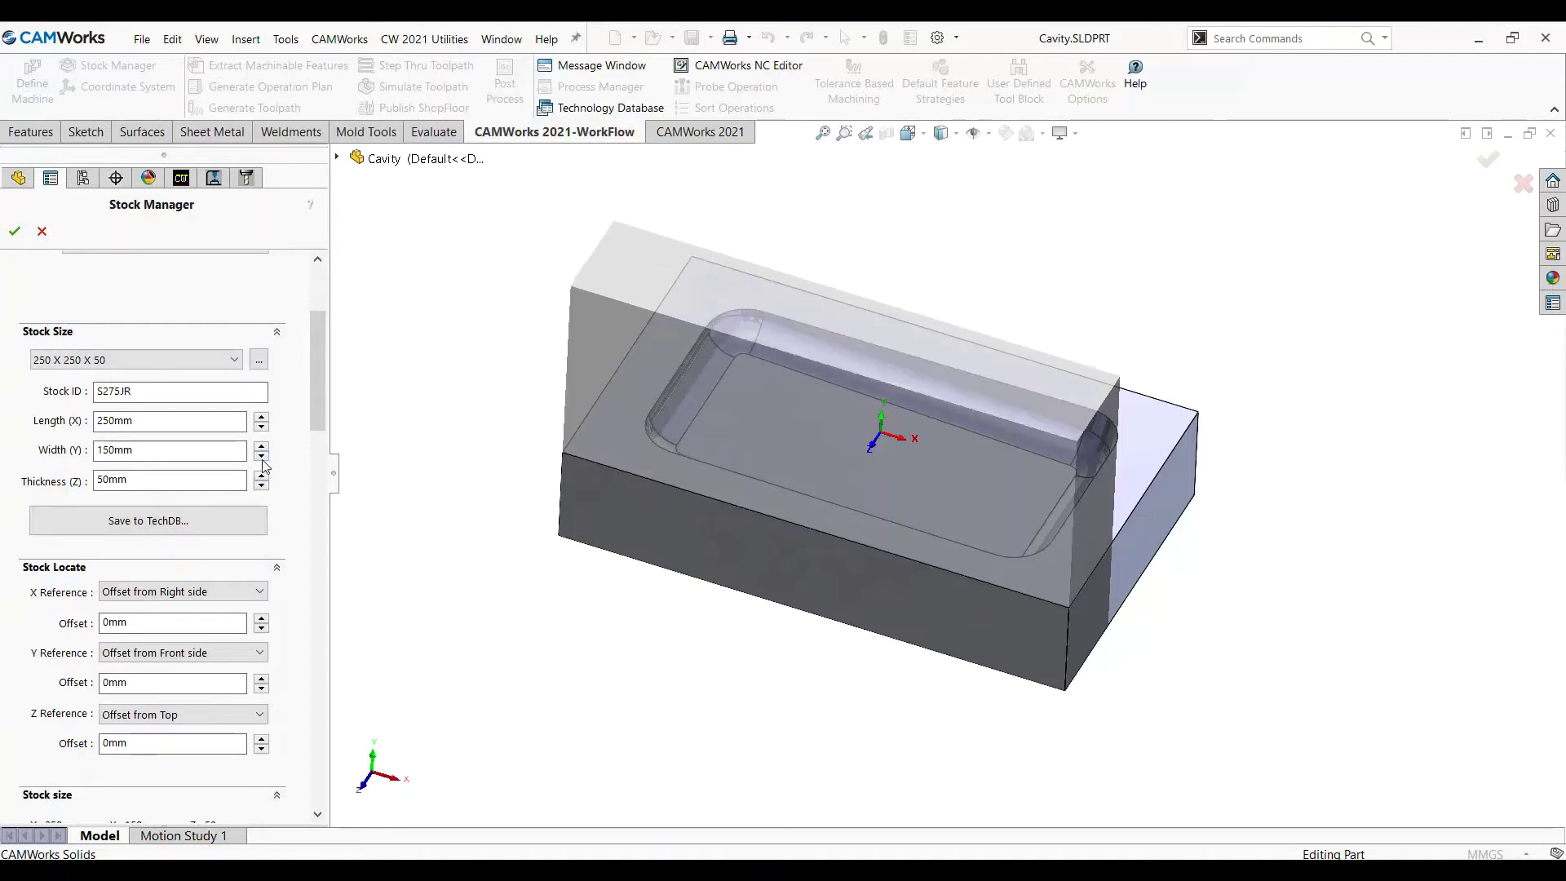
click(261, 457)
click(261, 456)
click(262, 457)
click(262, 456)
click(262, 456)
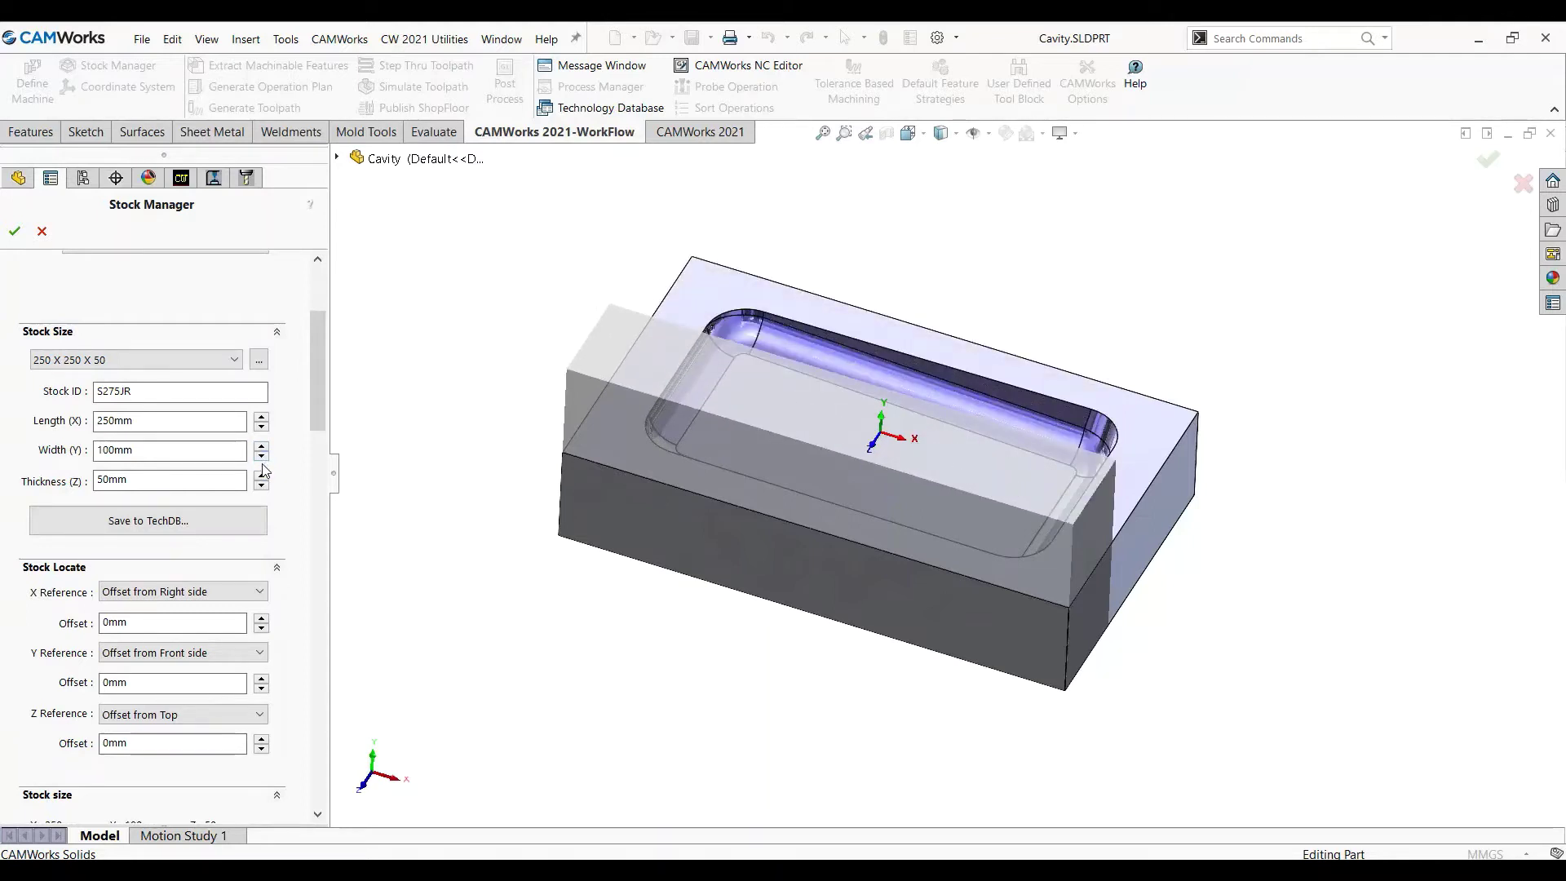
click(262, 458)
click(262, 458)
click(261, 457)
click(262, 458)
Increase the stock's thickness (Z) to 150 mm so the block covers the full depth of the part
click(262, 475)
click(262, 476)
click(261, 476)
click(262, 476)
click(262, 475)
click(262, 475)
click(262, 476)
click(262, 475)
click(261, 475)
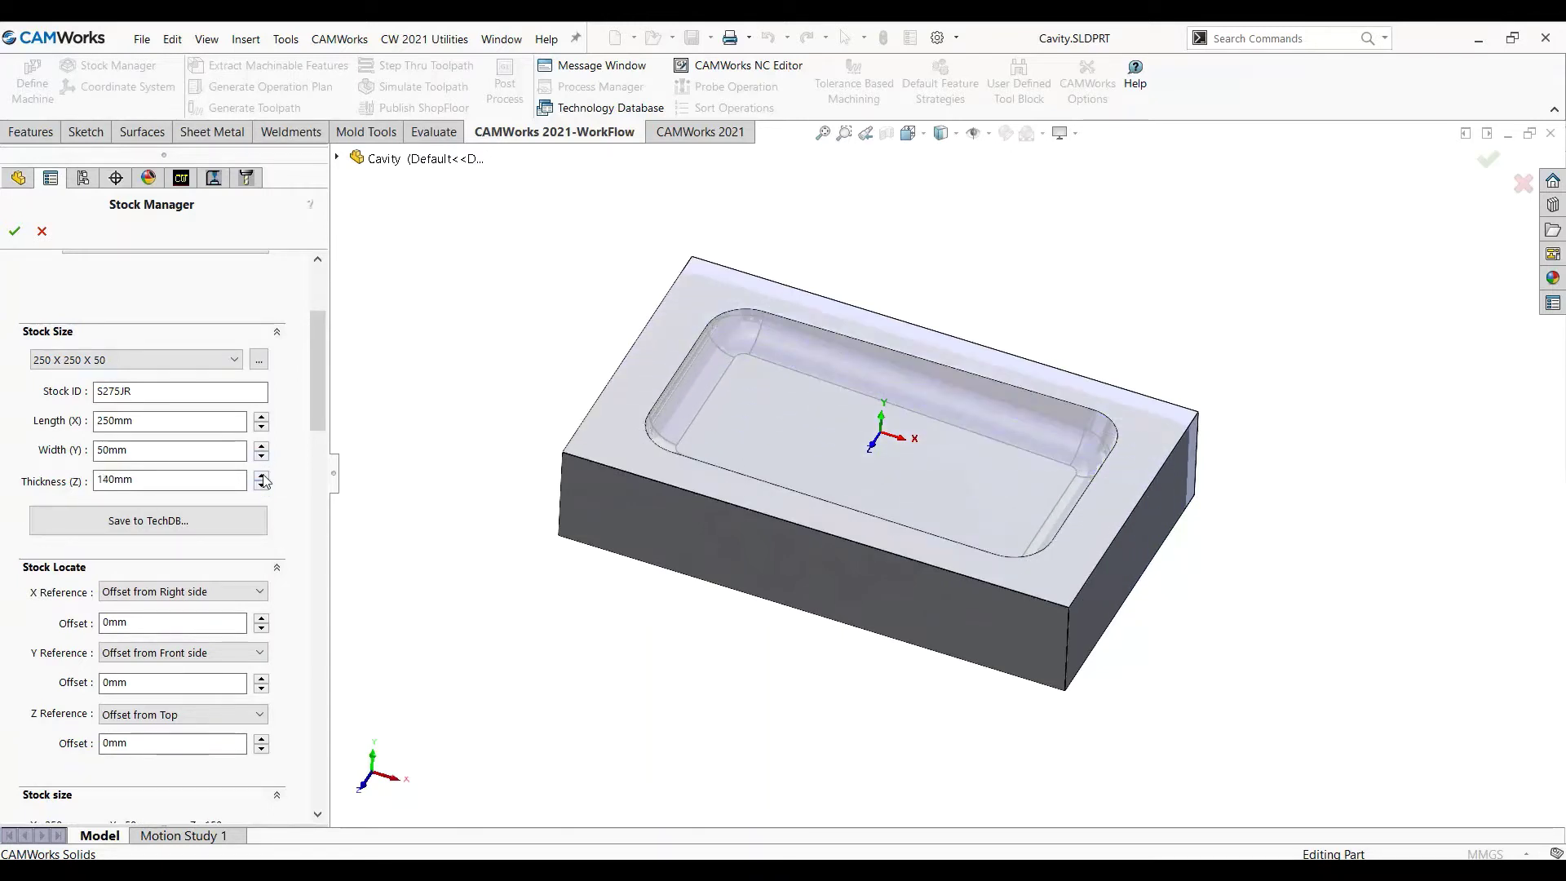
click(262, 476)
click(262, 475)
click(262, 484)
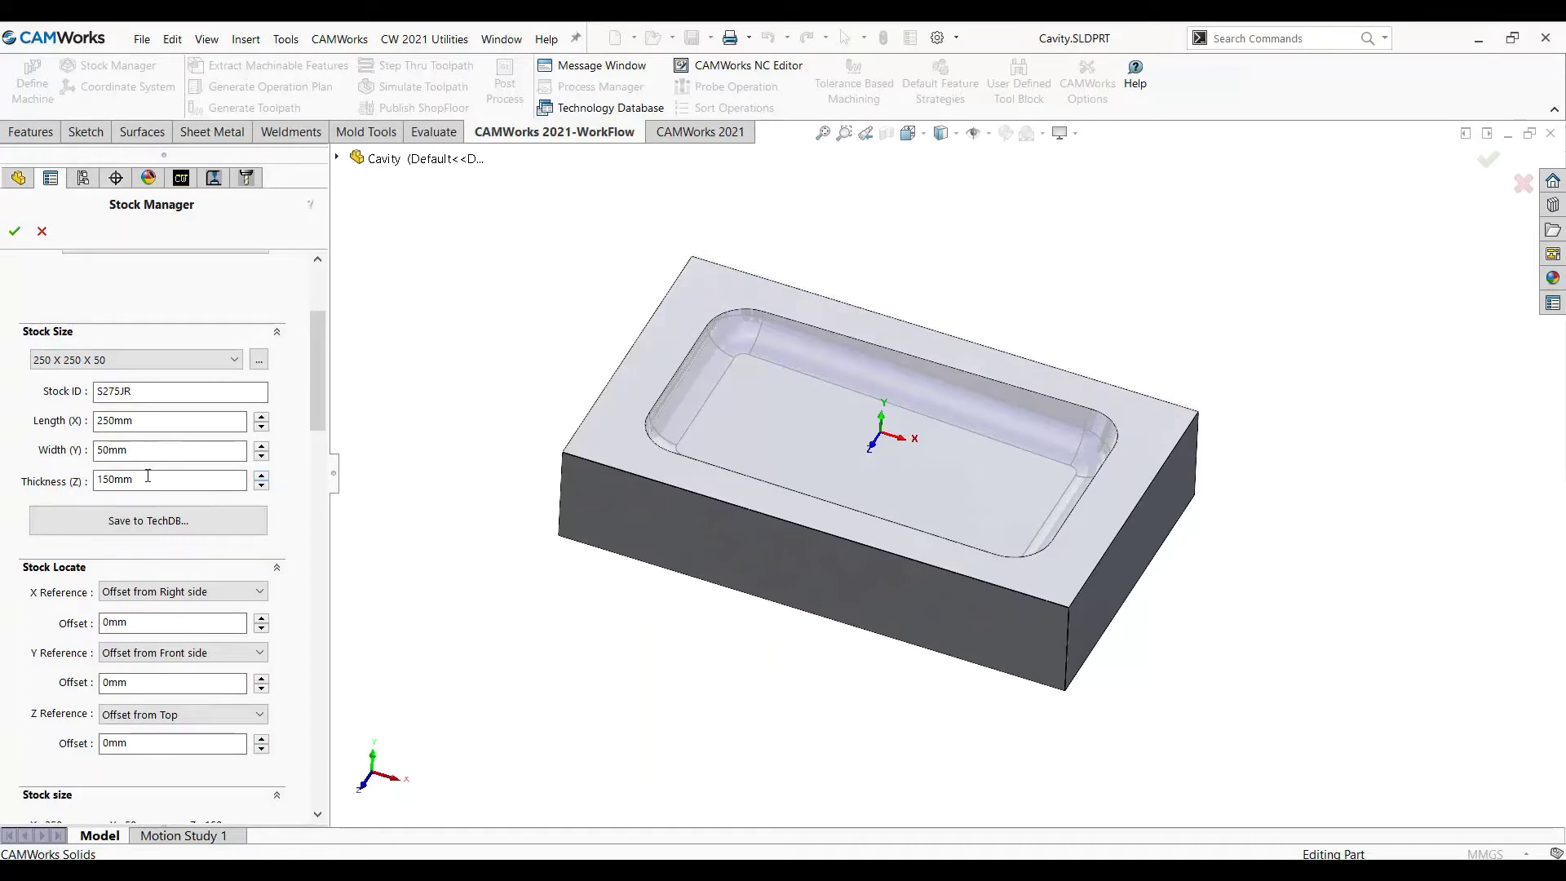
Review the stock's length, width and thickness, and try the X and Y location offset adjustments, returning both to 0 mm
double_click(144, 450)
click(138, 423)
click(148, 482)
drag(157, 622, 64, 610)
click(261, 619)
click(261, 628)
click(261, 678)
click(261, 690)
Examine the Save to TechDB options for the resized block, including stock material and Overwrite existing, and cancel without saving
click(152, 522)
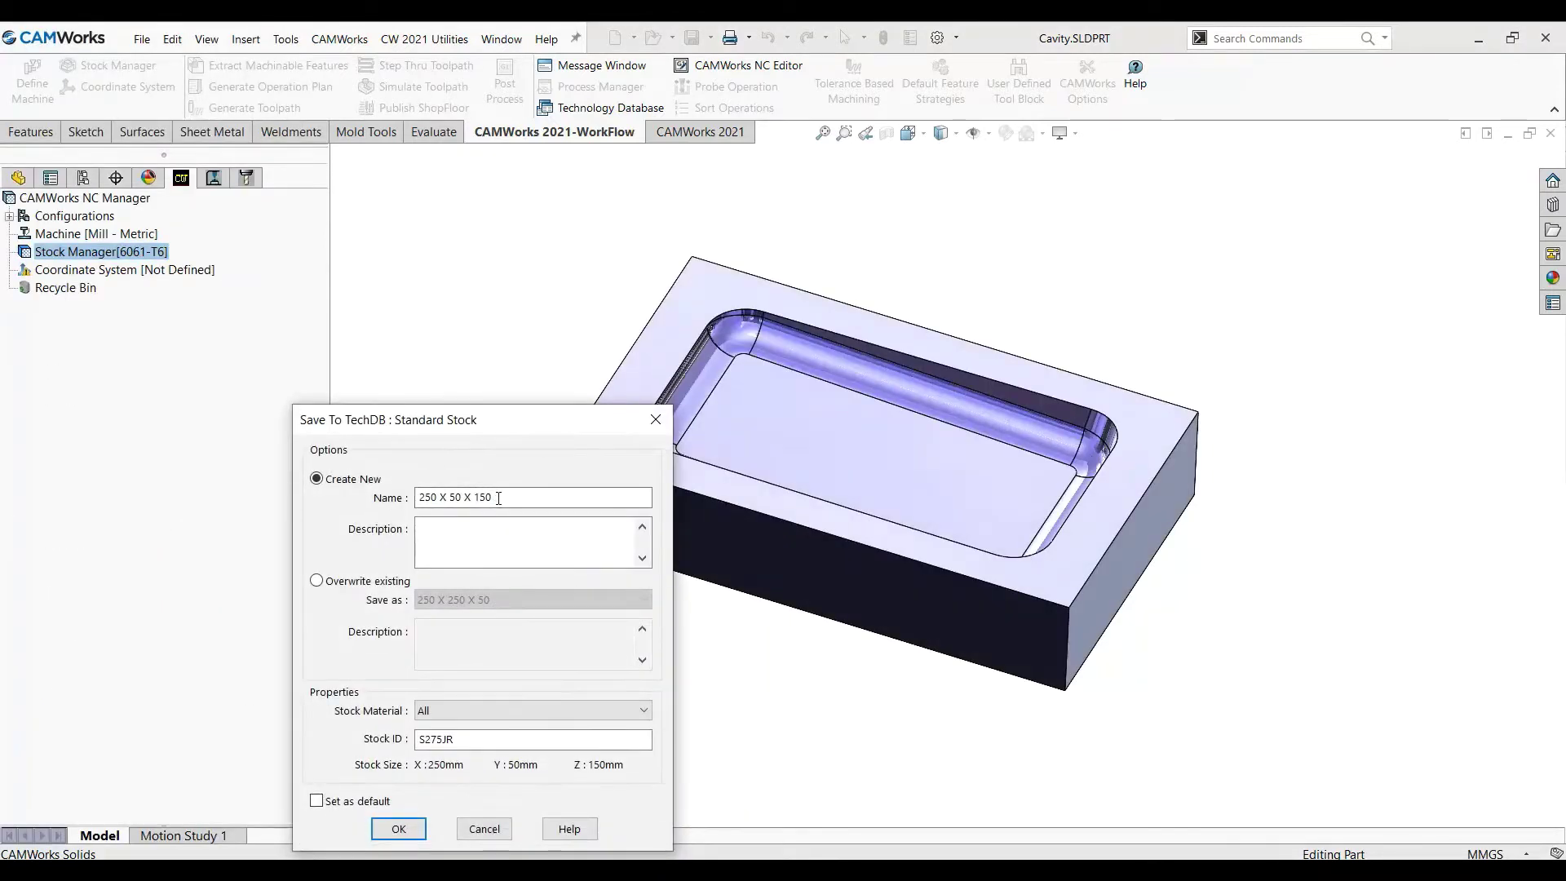
click(461, 712)
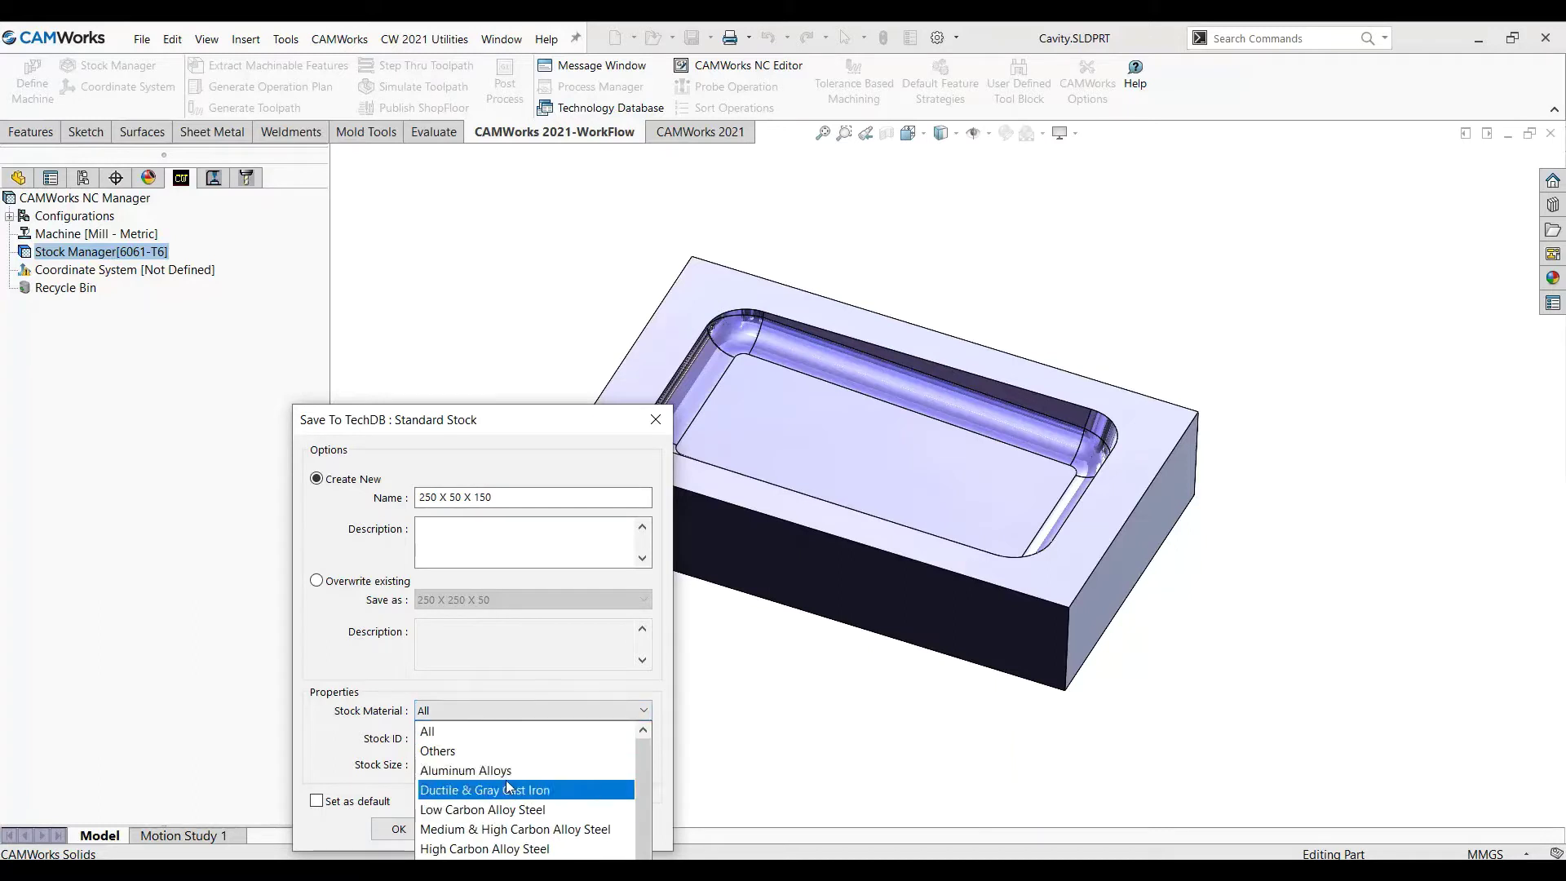
click(365, 660)
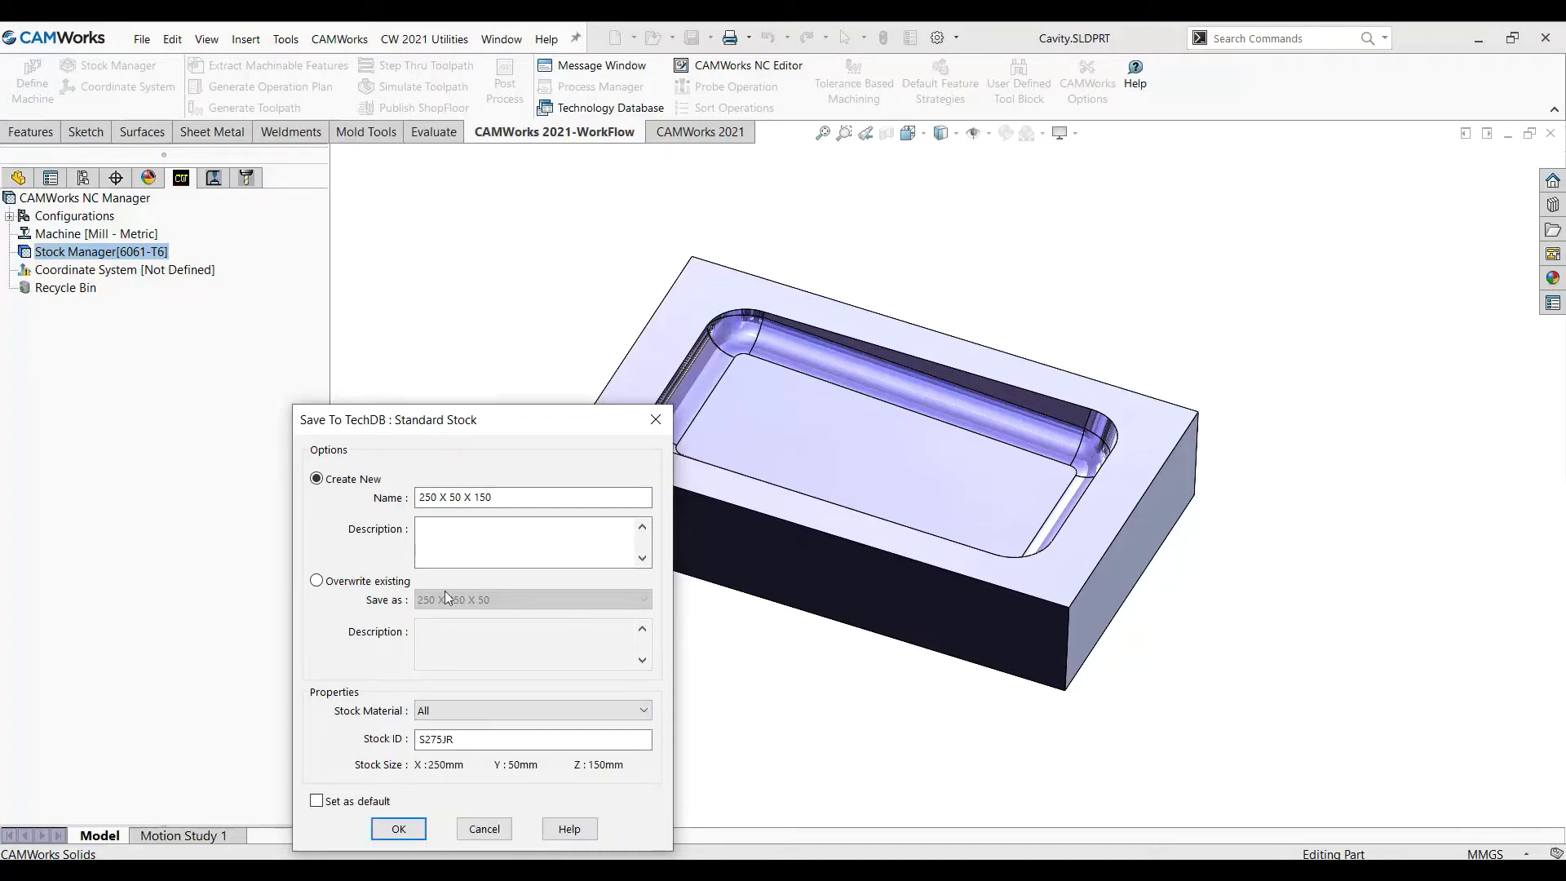
drag(467, 424, 451, 343)
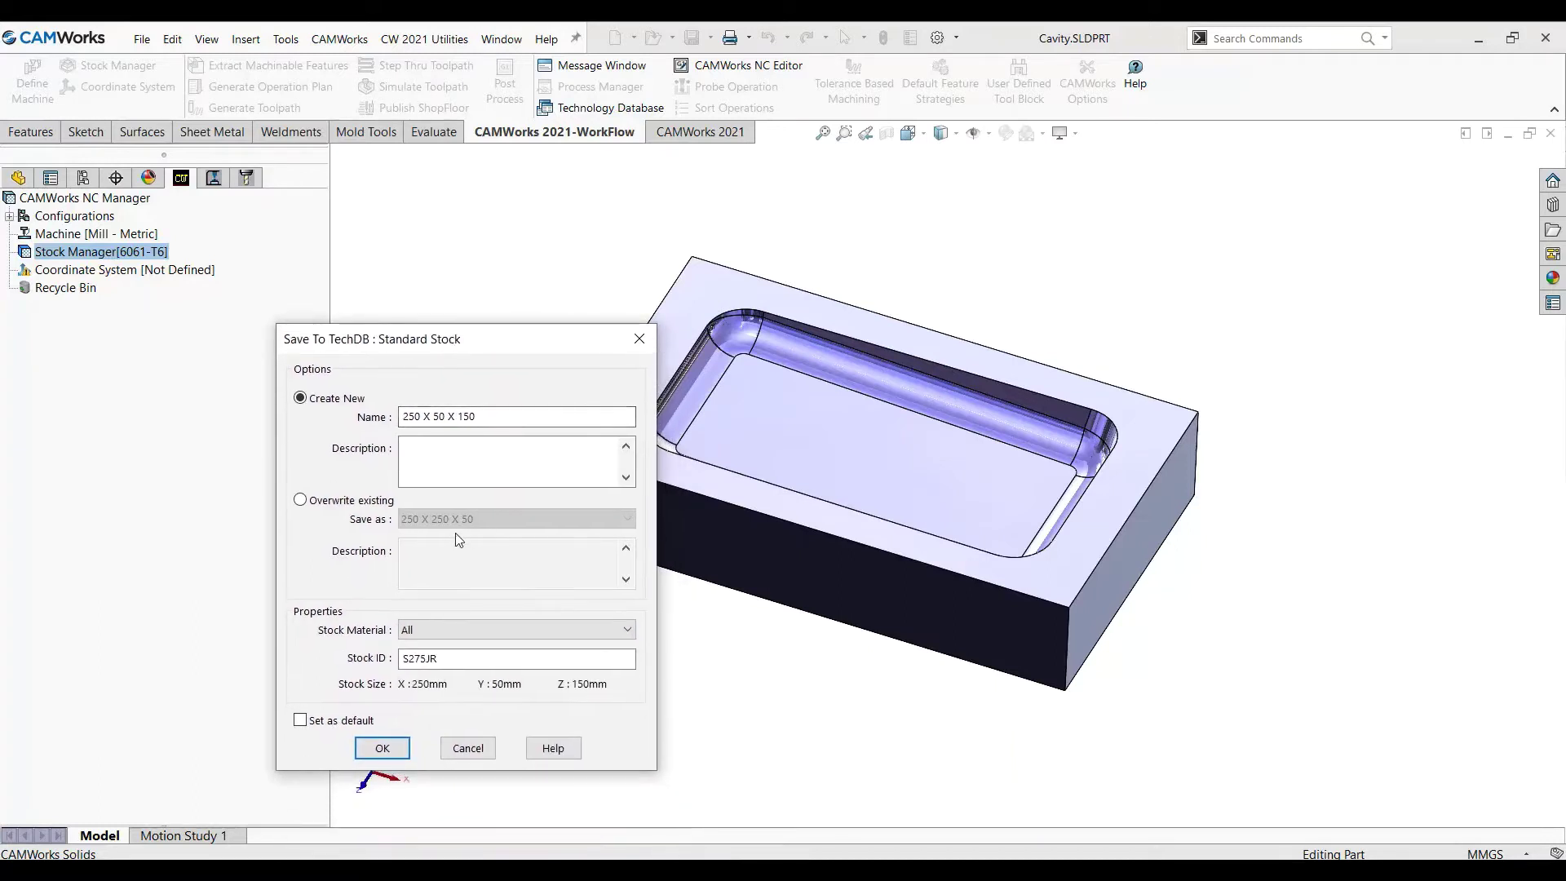
click(362, 508)
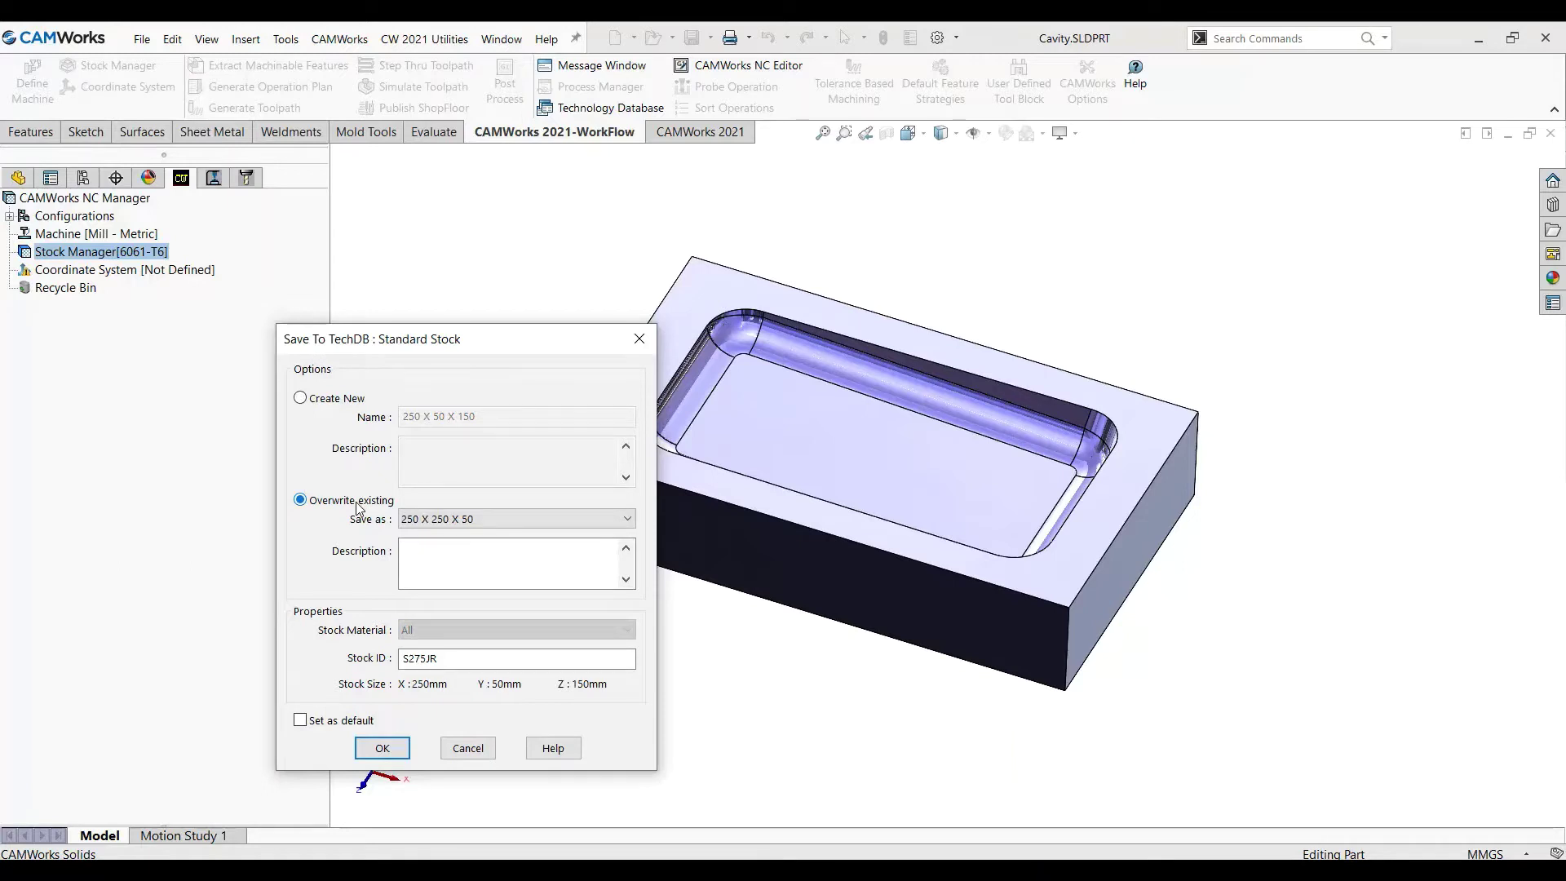
click(468, 748)
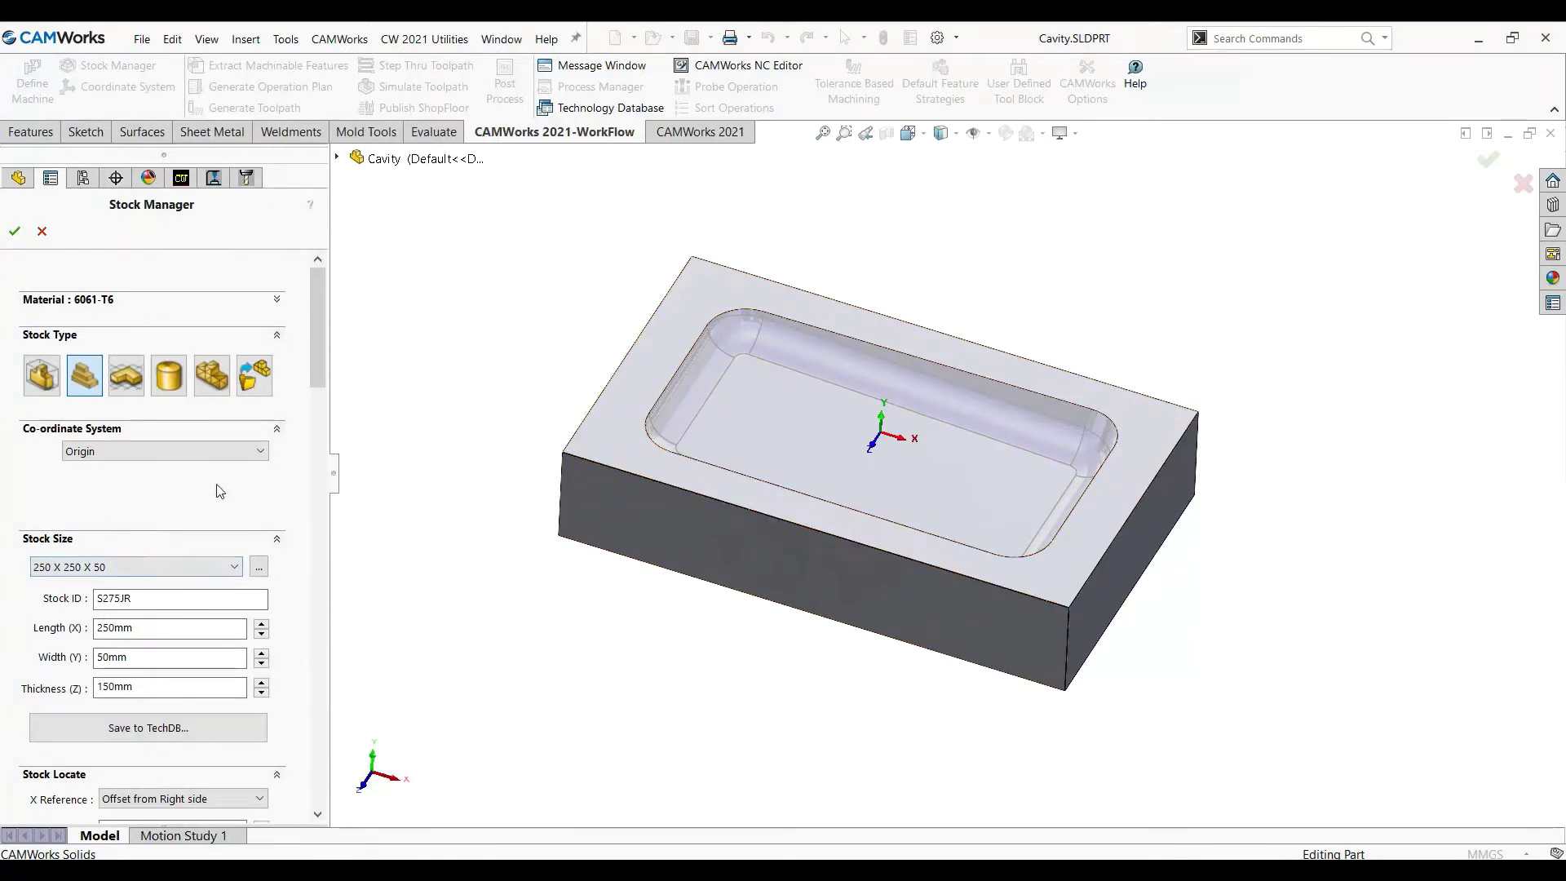
Check the remaining location, size and number-of-stocks settings, and accept the pre-defined bounding box stock
scroll(219, 492, down, 3)
scroll(217, 489, down, 3)
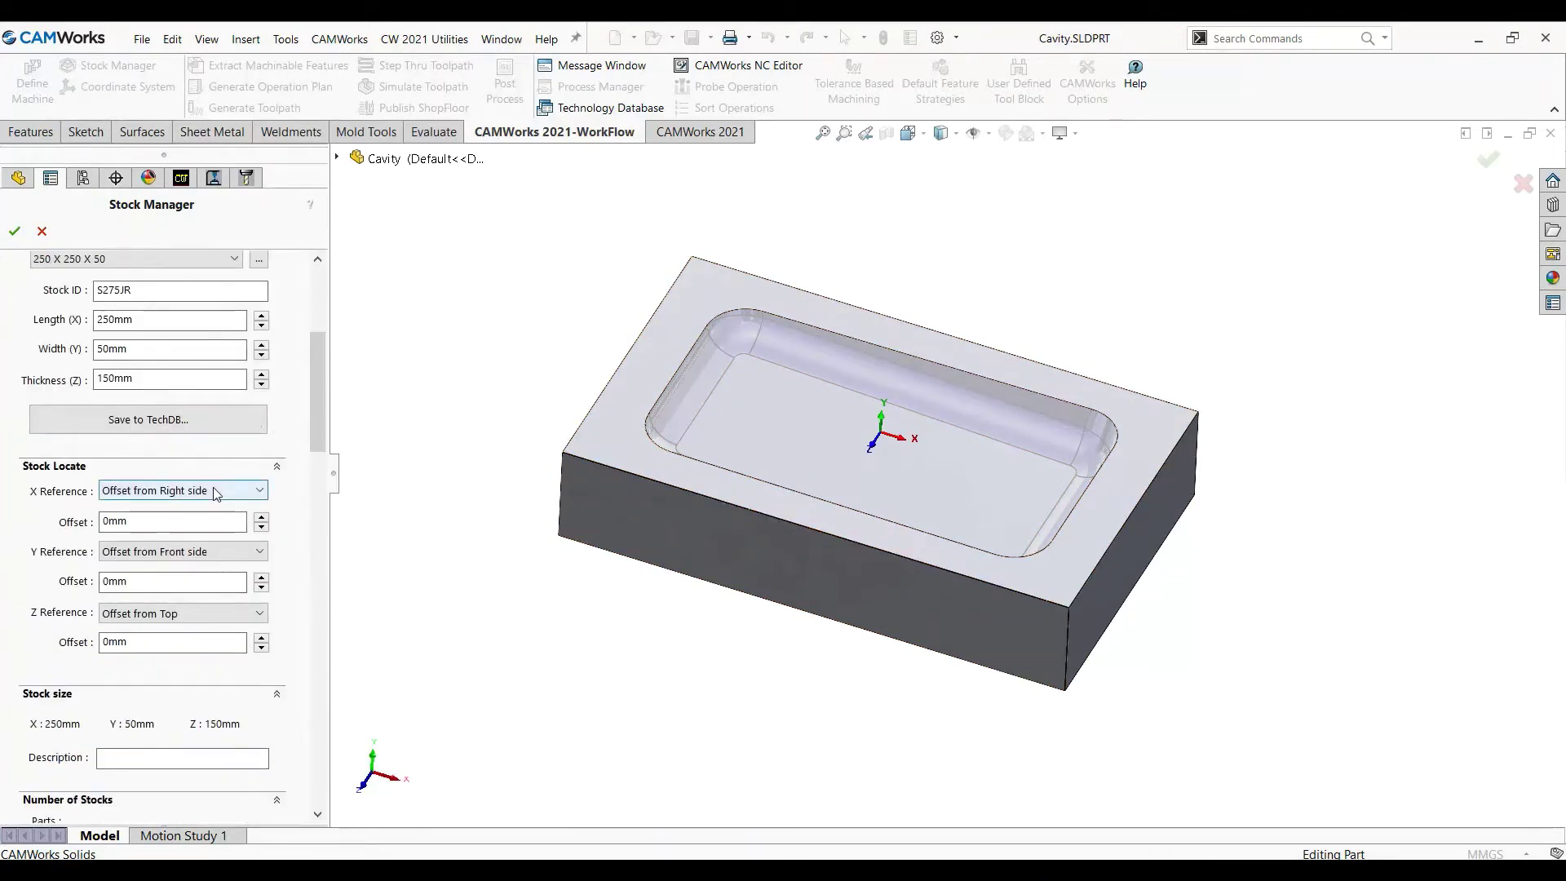
scroll(154, 654, down, 6)
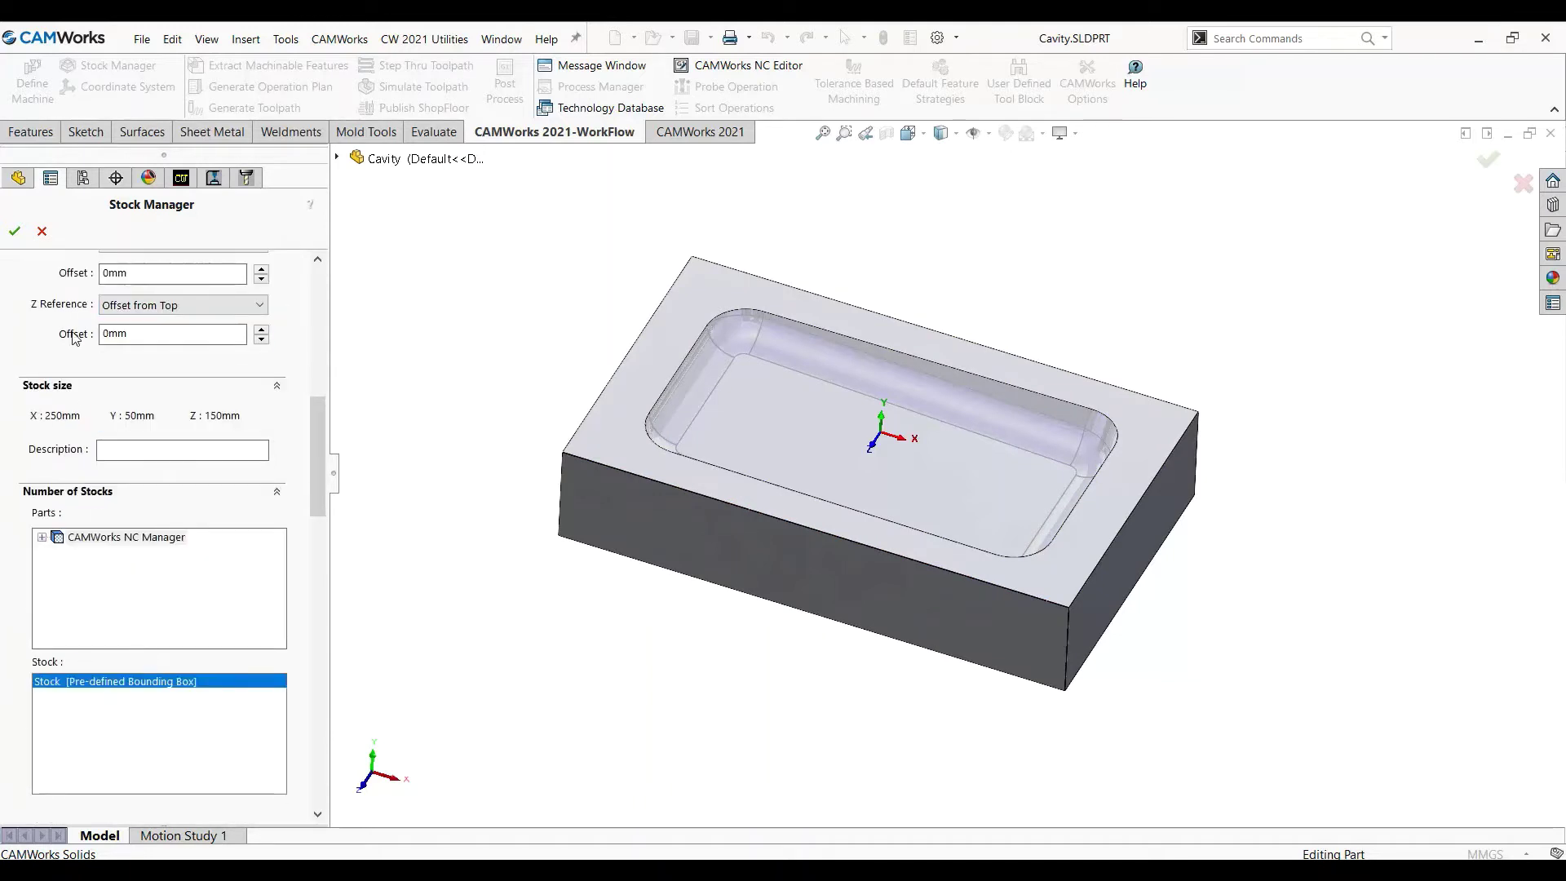
click(15, 231)
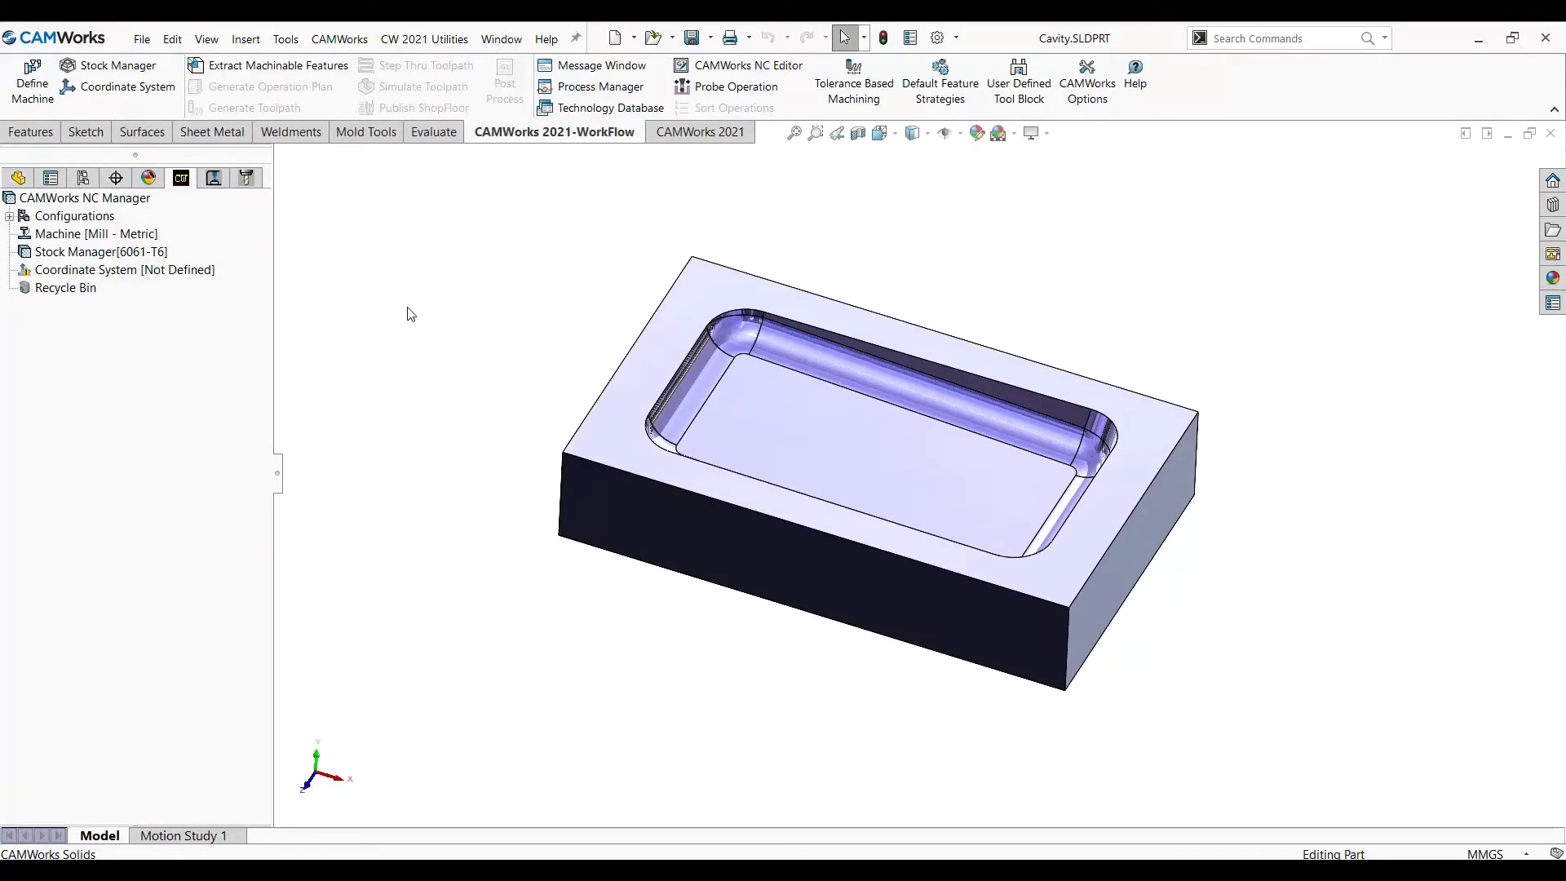
Switch to the PowerPoint slide show and advance to the slide on defining peck amount for point-to-point operations
key(super+Tab)
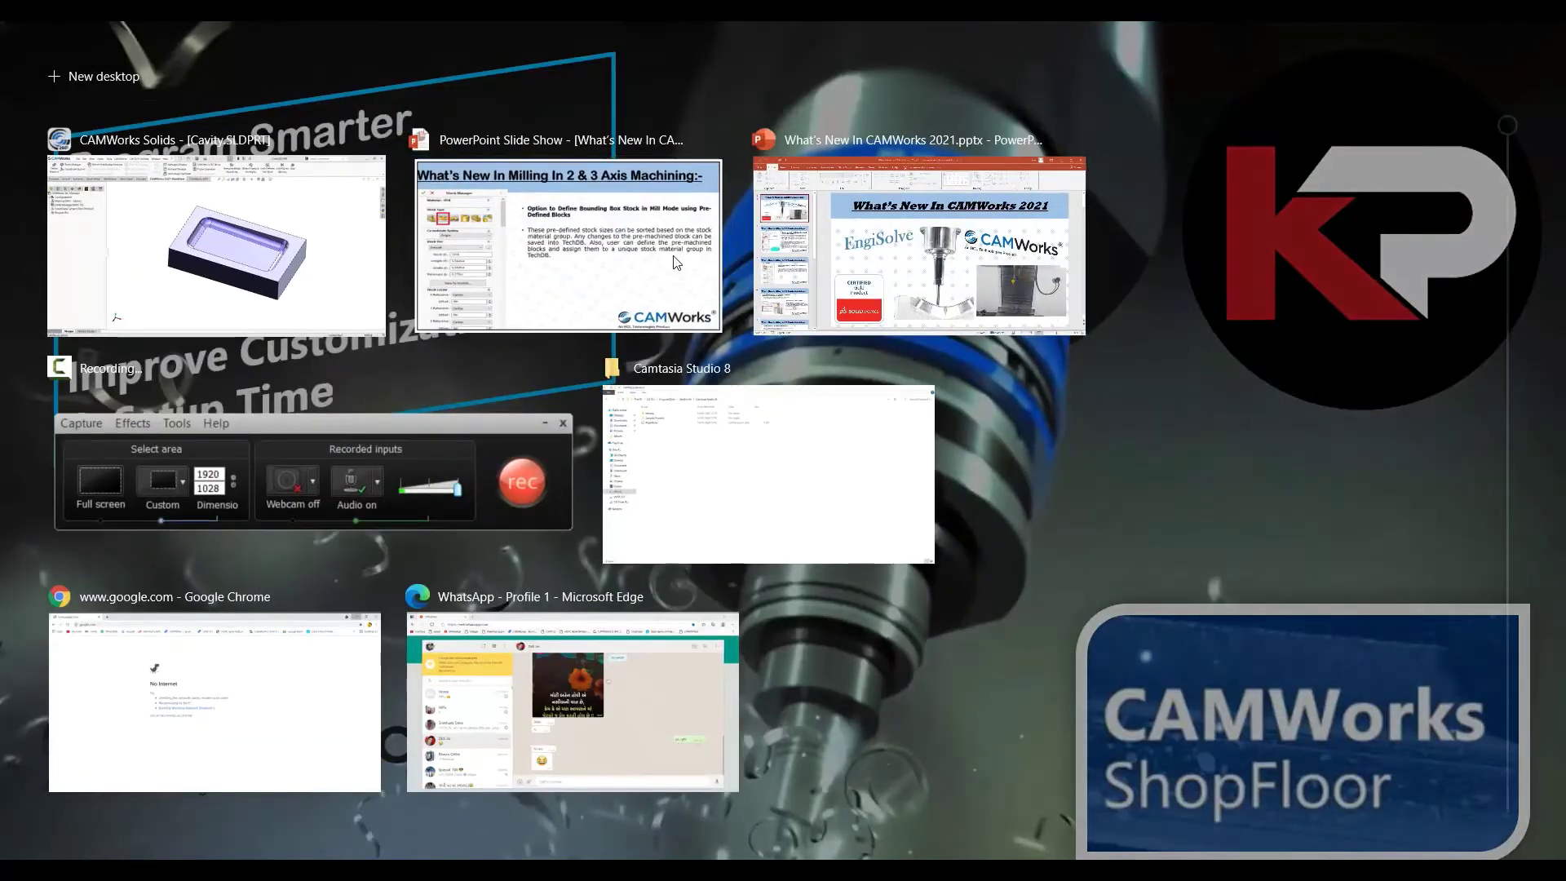
click(673, 263)
click(673, 263)
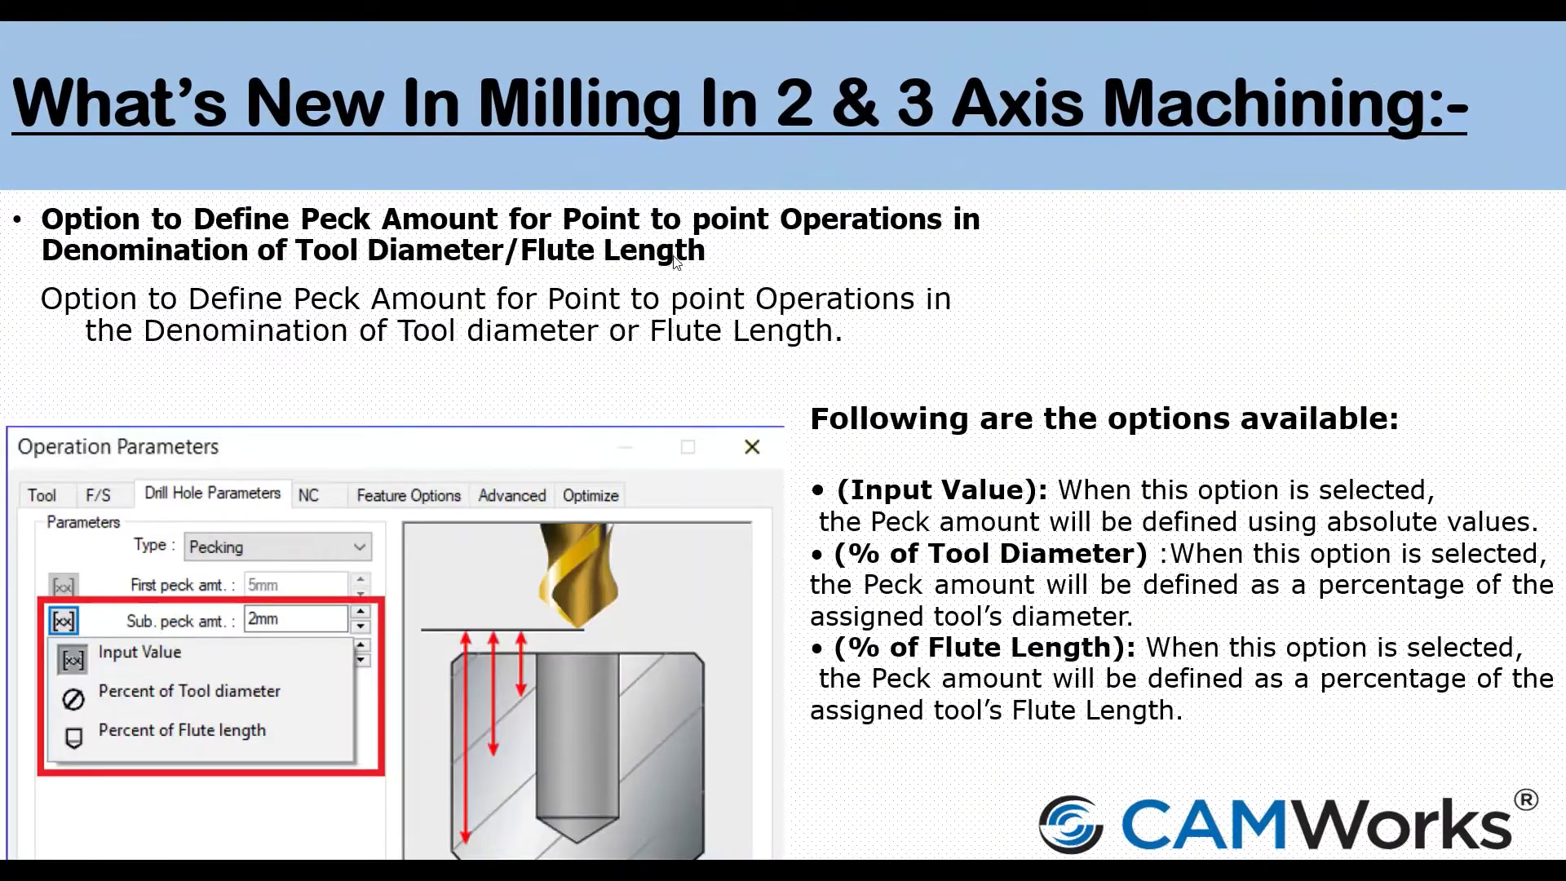
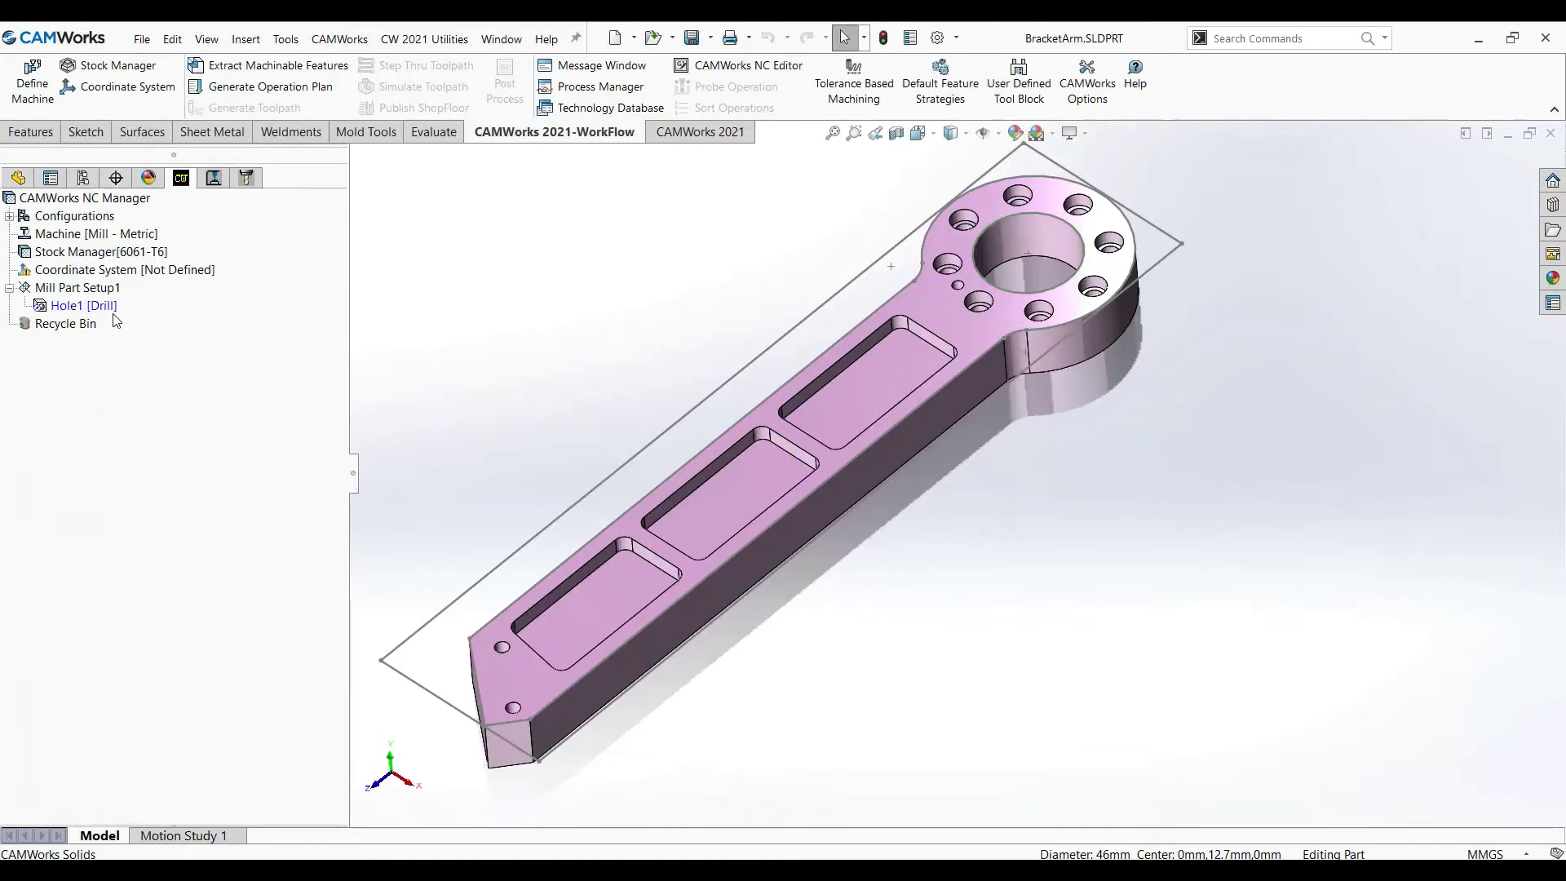
Generate the operation plan for the Hole1 drill feature, and open the drill hole parameters of the Drill1 operation
right_click(81, 305)
click(166, 404)
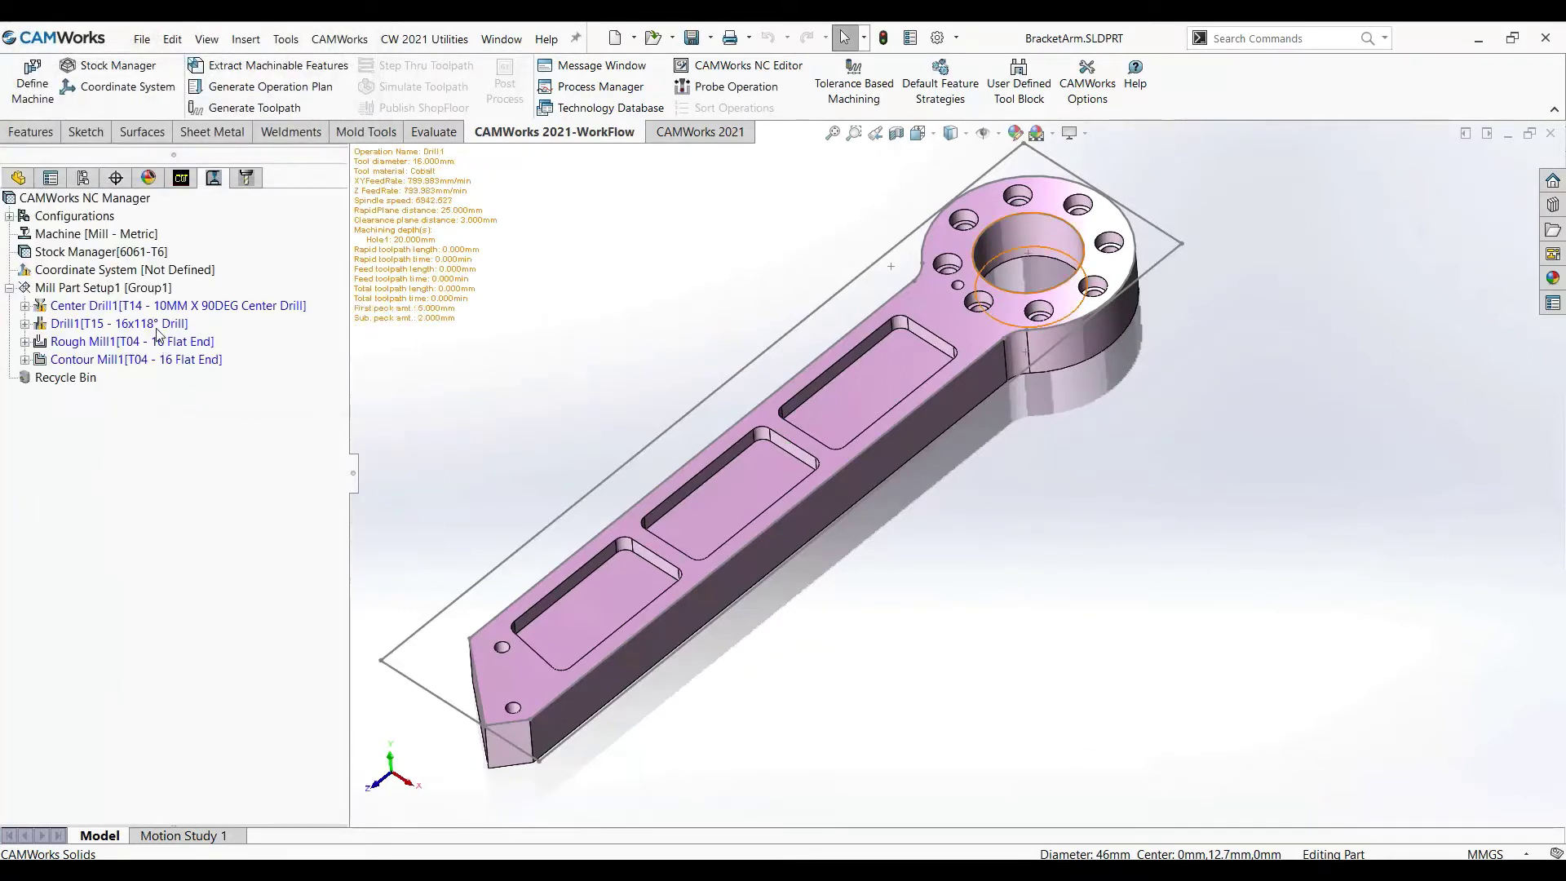
click(159, 323)
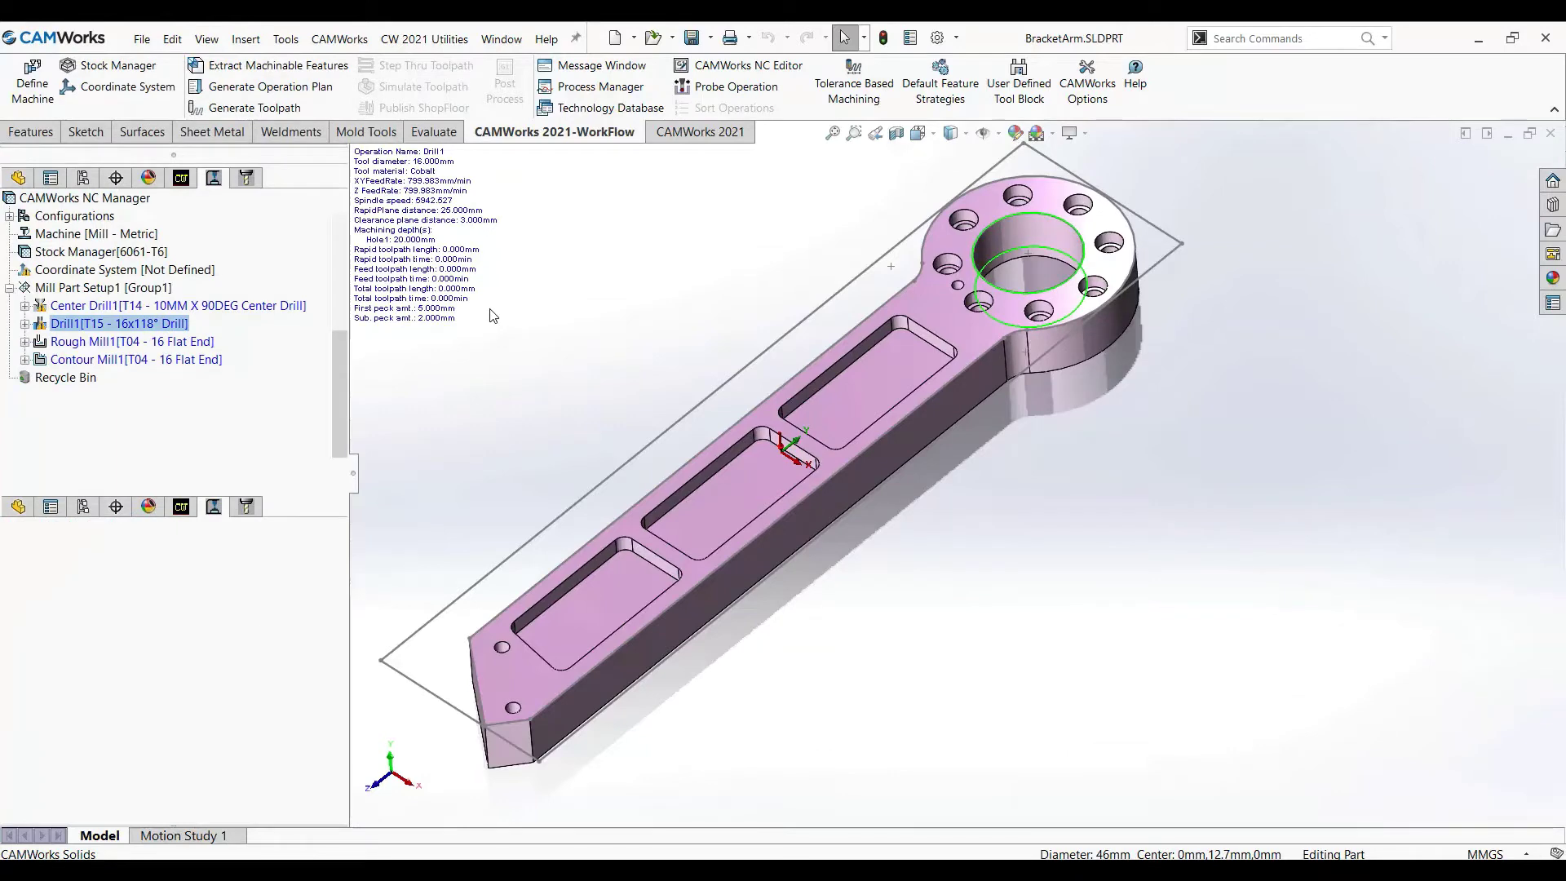
double_click(119, 323)
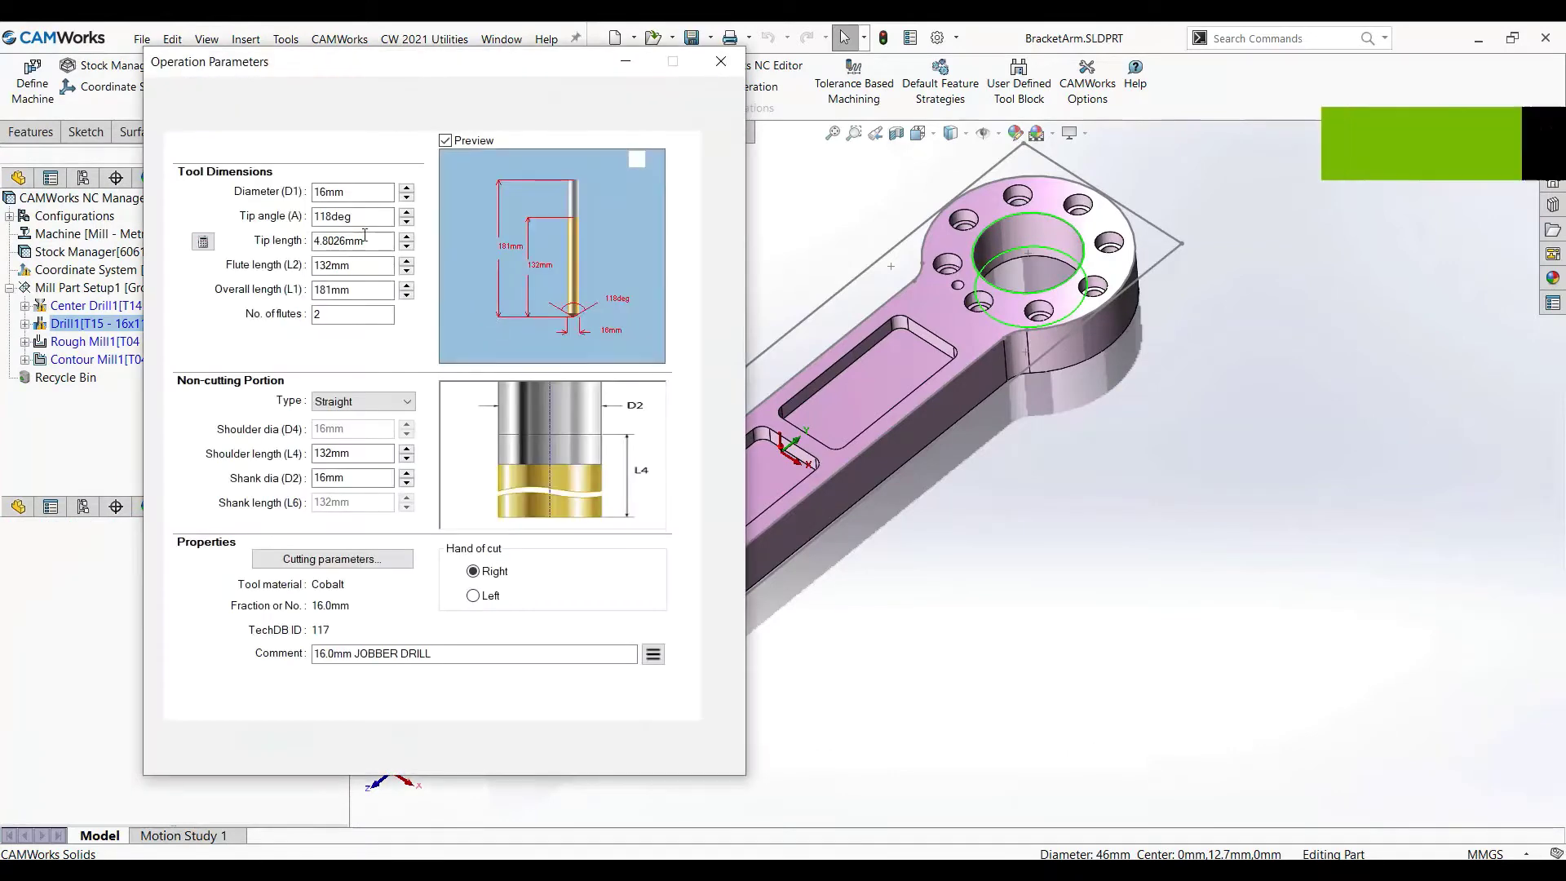
click(286, 93)
Try the Drilling cycle type for the Drill1 operation, and set it back to Pecking
click(310, 133)
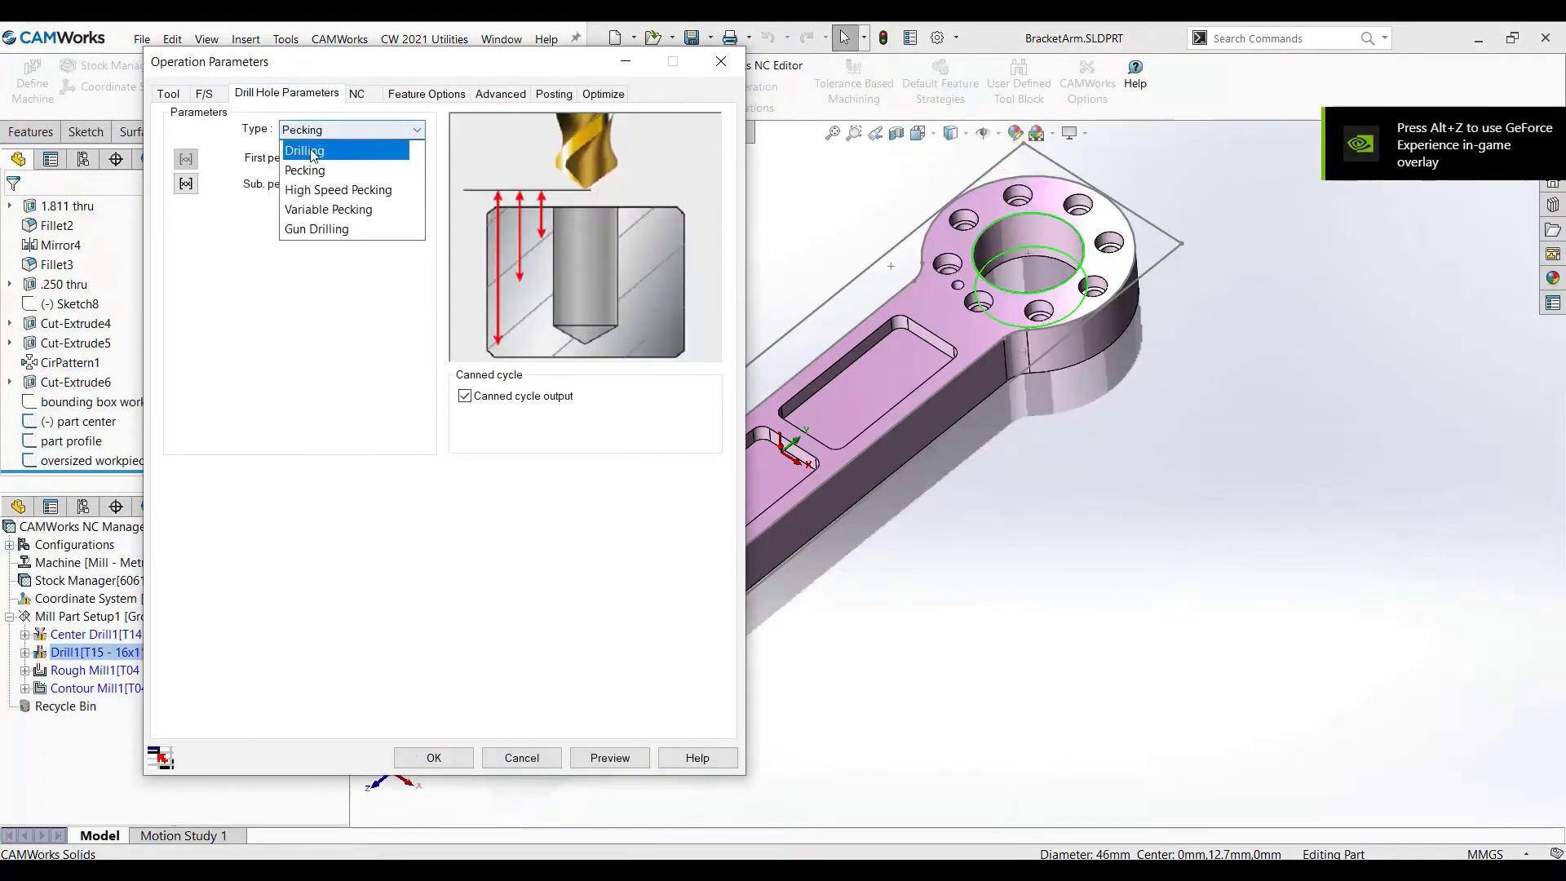
click(310, 150)
click(318, 133)
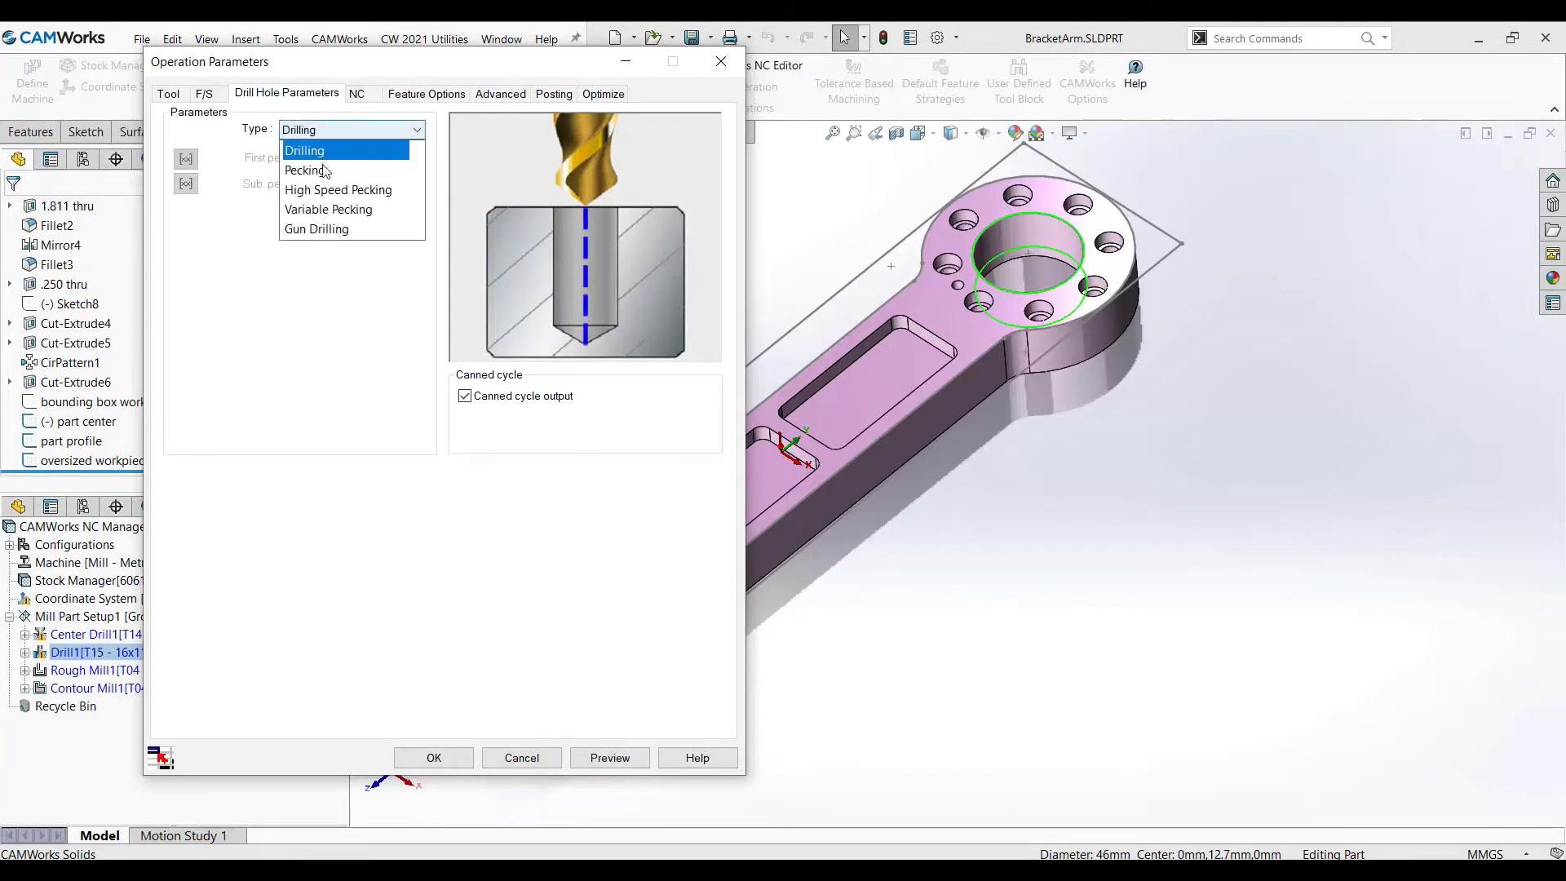
click(313, 164)
Define the subsequent peck amount of the Drill1 operation as Percent of Tool diameter instead of an input value
double_click(364, 180)
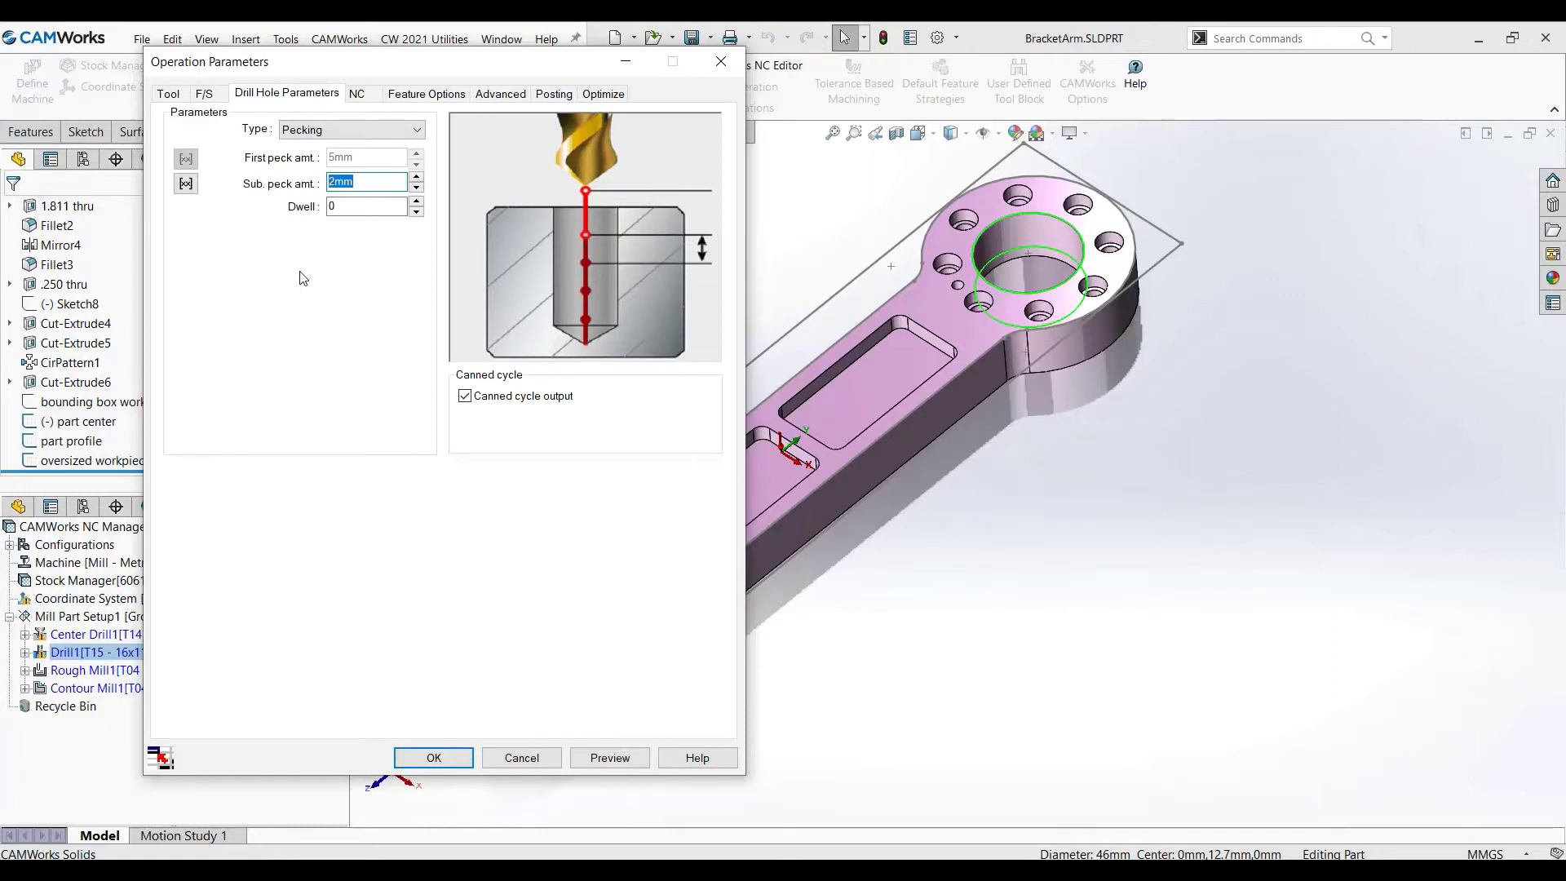
click(186, 183)
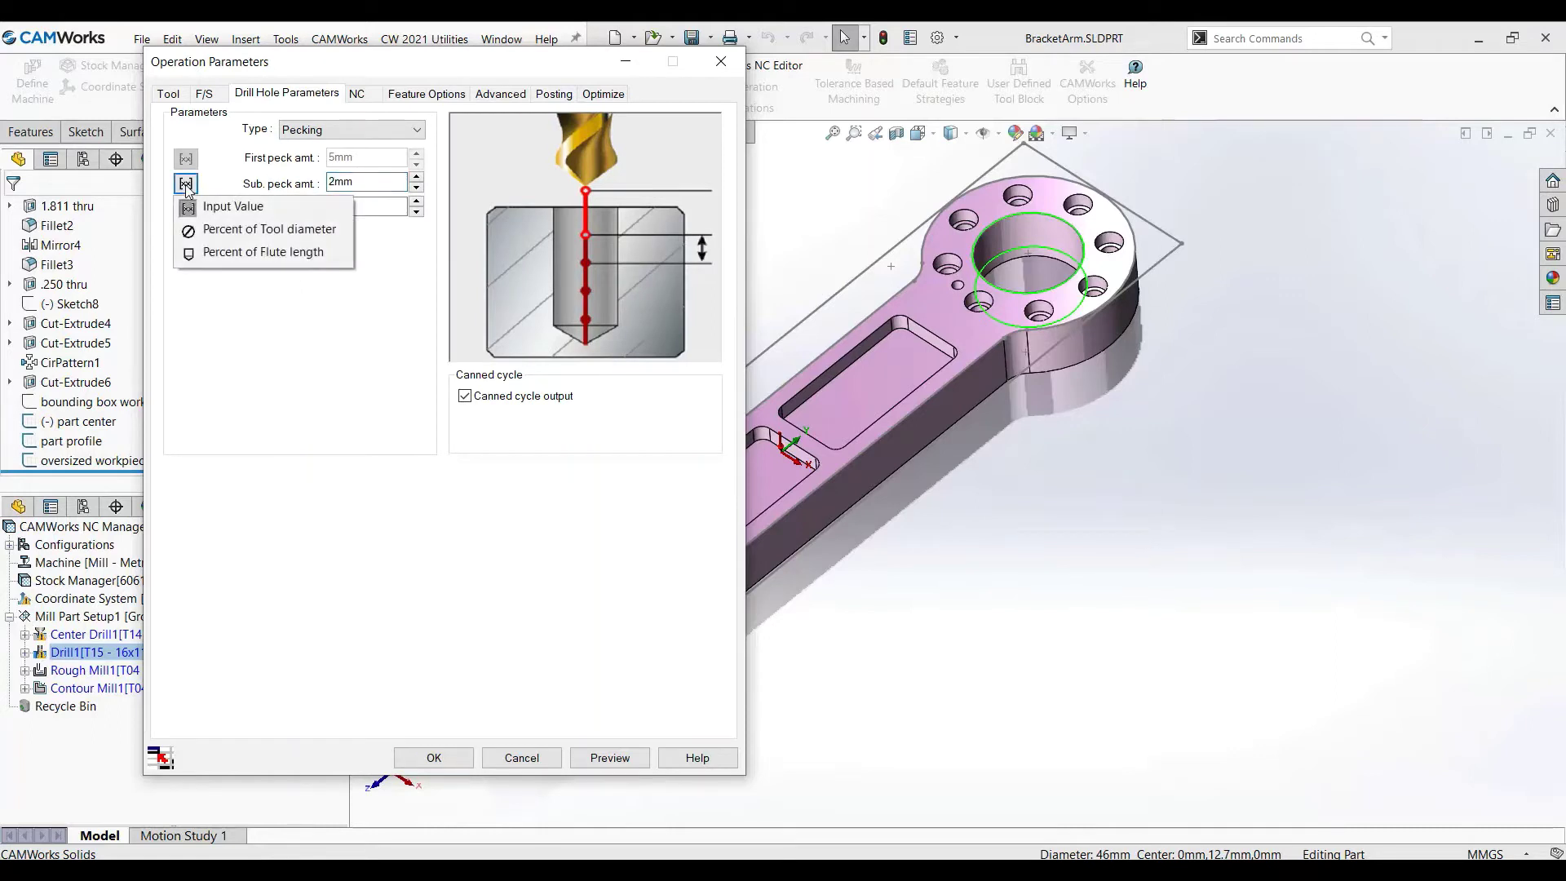
click(275, 239)
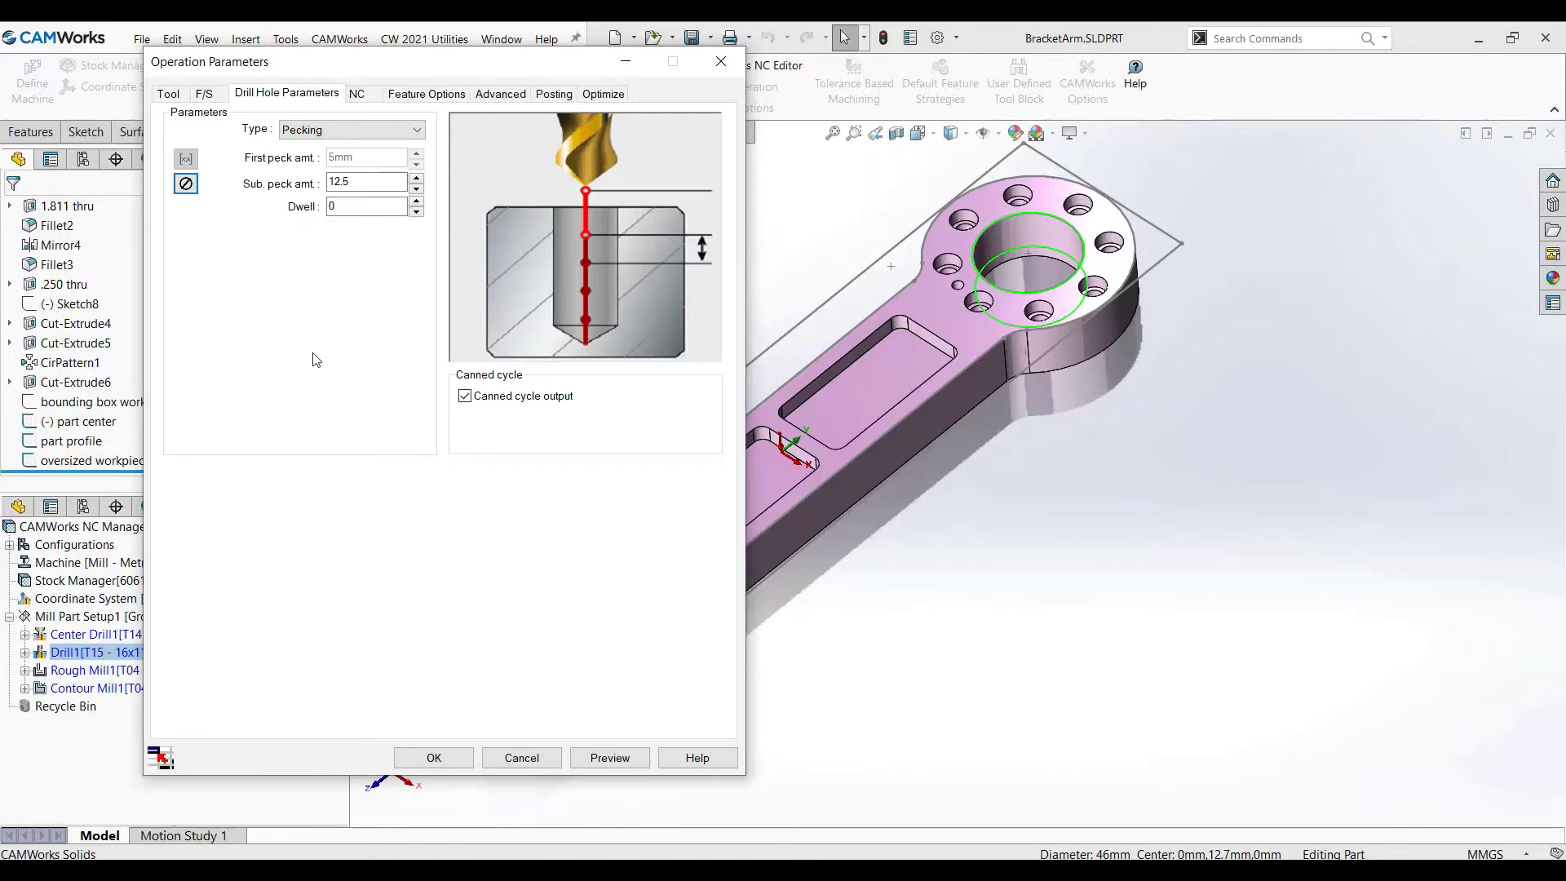
Check the drill's diameter, and set the subsequent peck amount of the Drill1 operation to 5 percent of the tool diameter
double_click(323, 184)
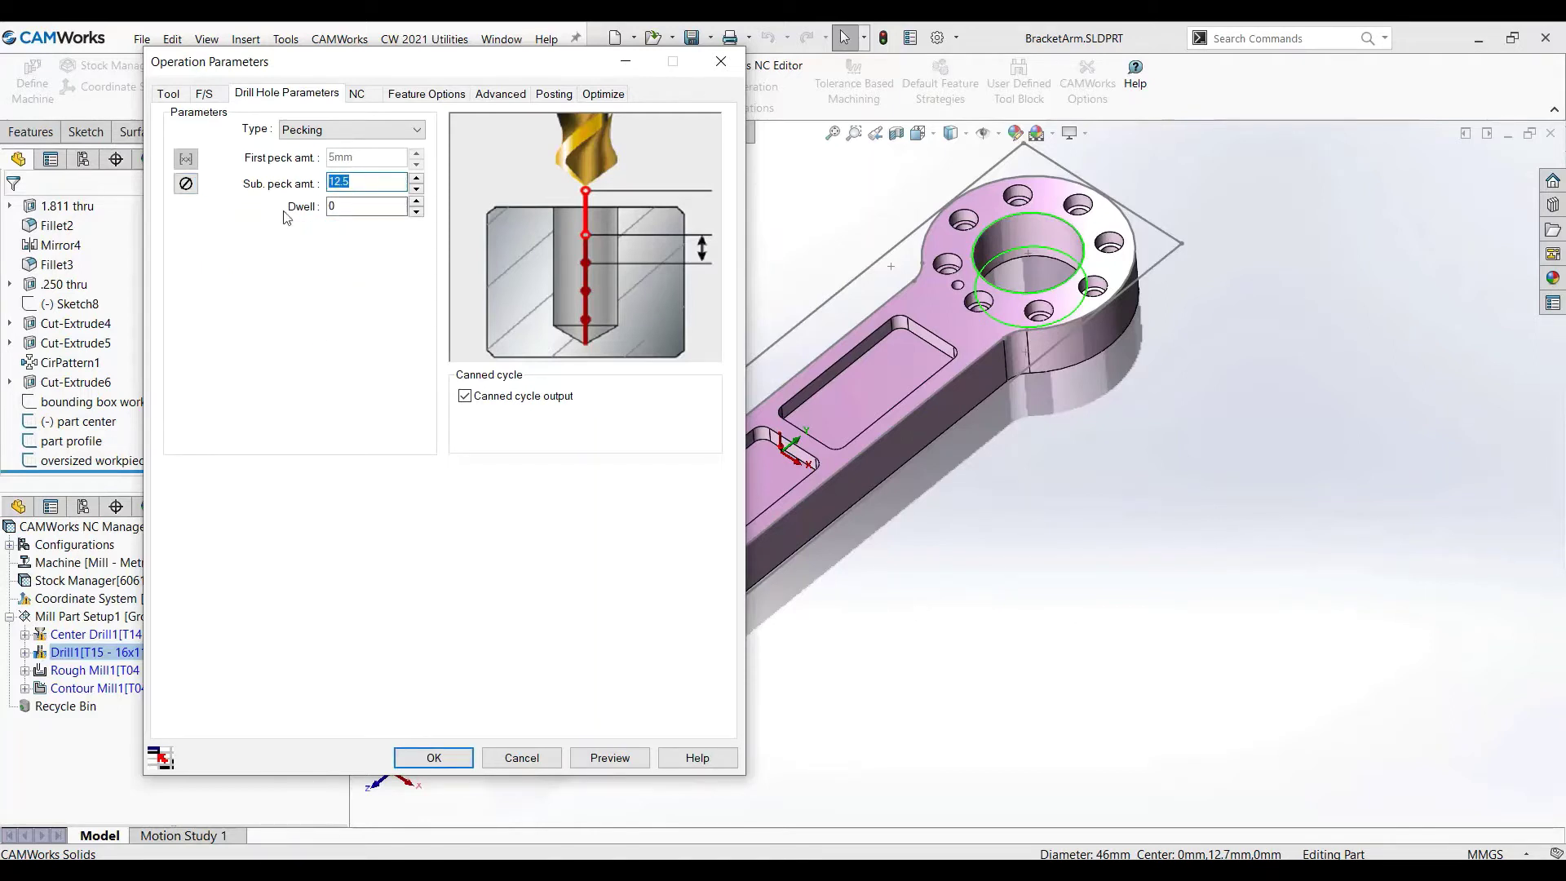
click(168, 94)
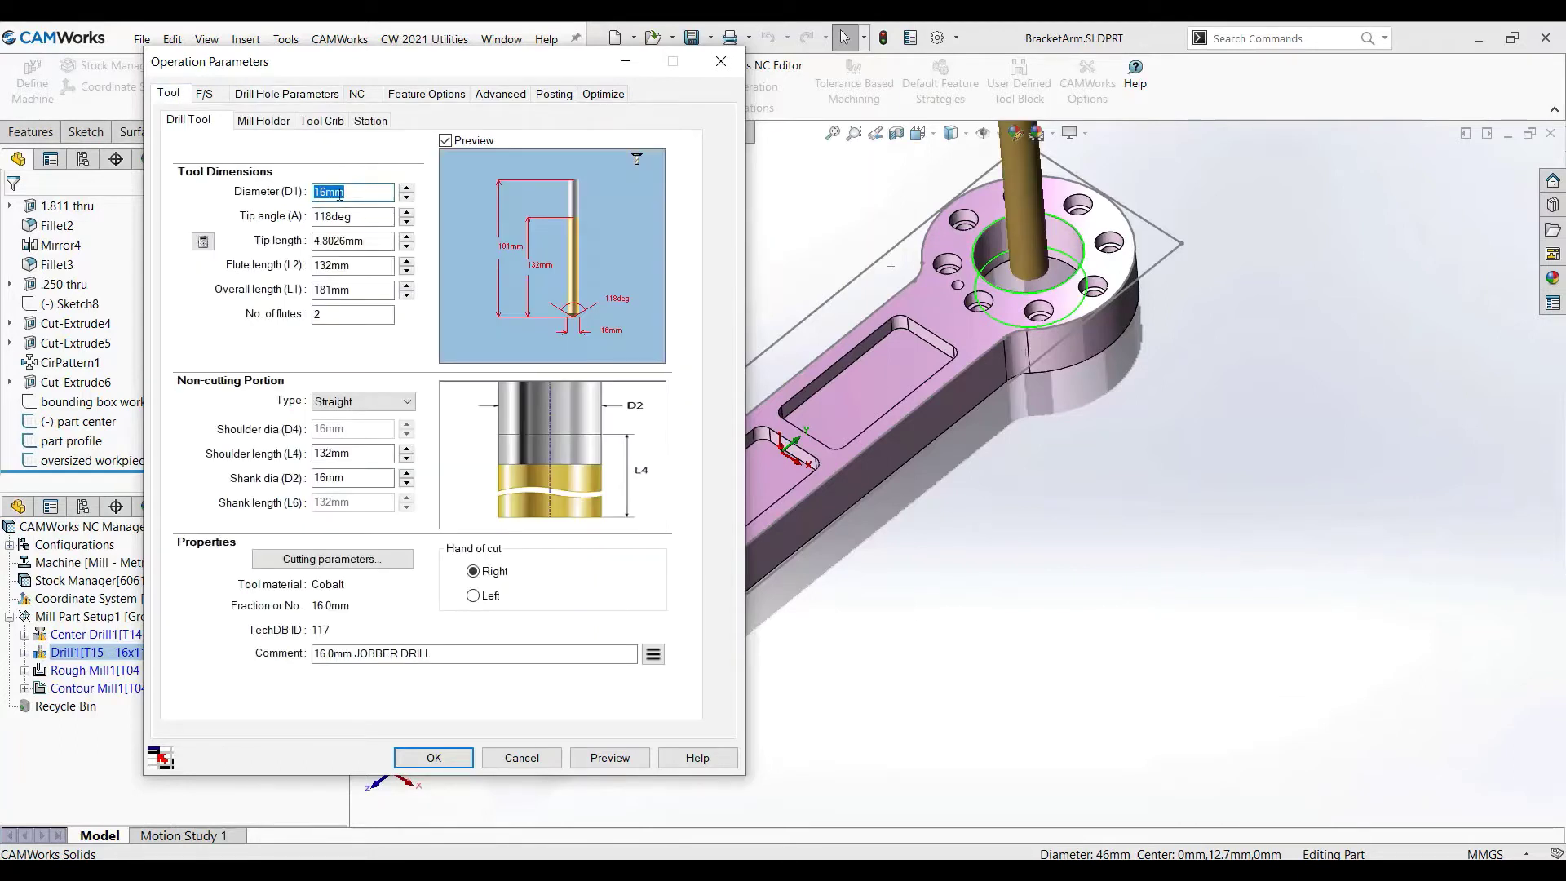
click(298, 96)
drag(355, 180, 316, 190)
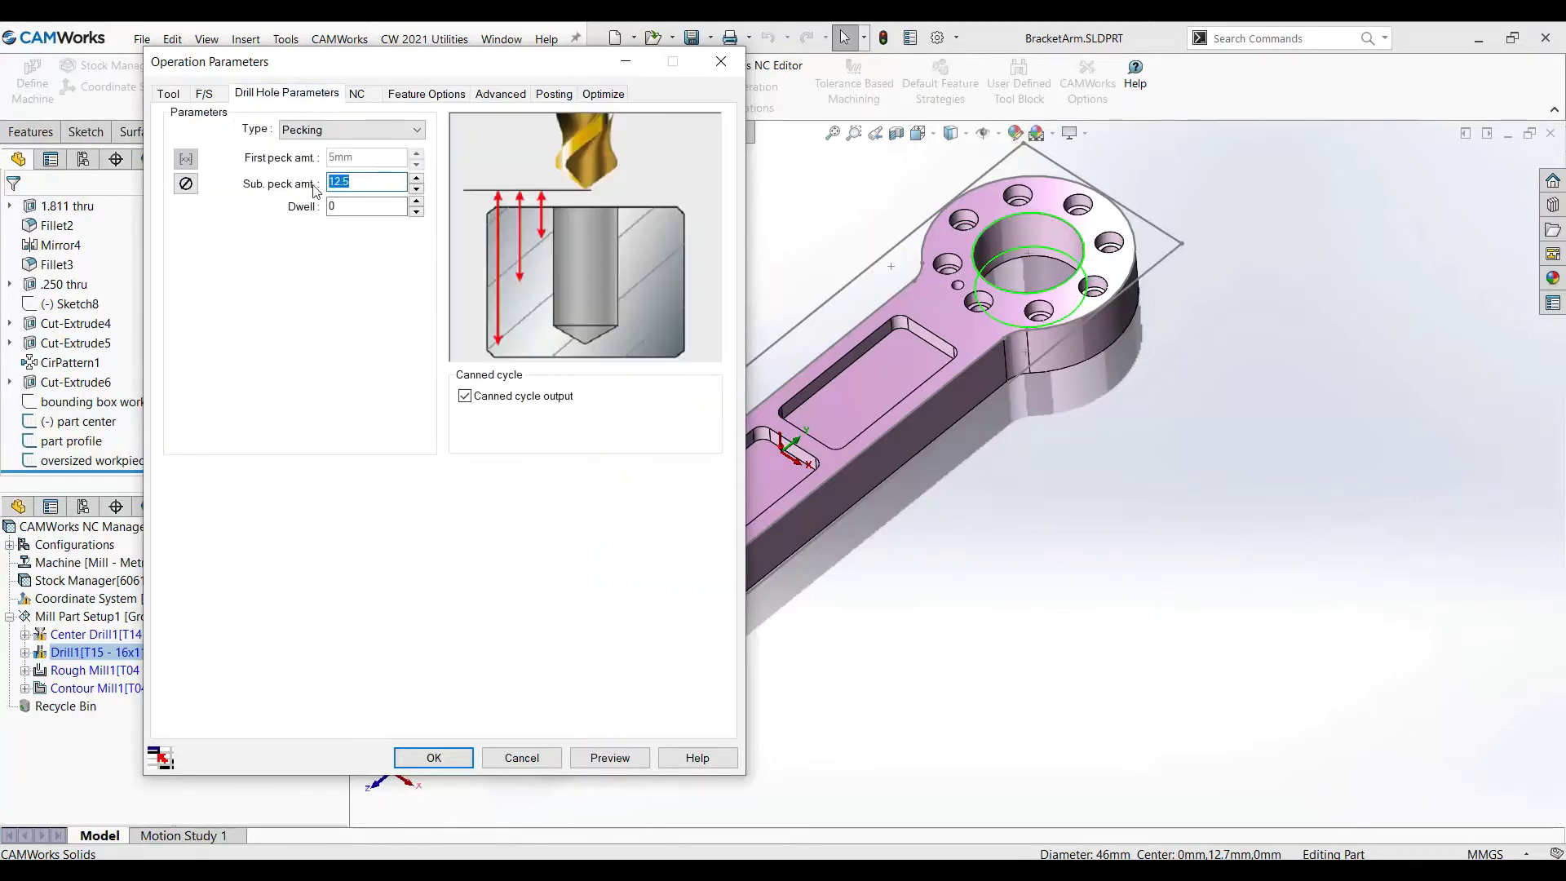
text(5)
click(186, 182)
click(247, 231)
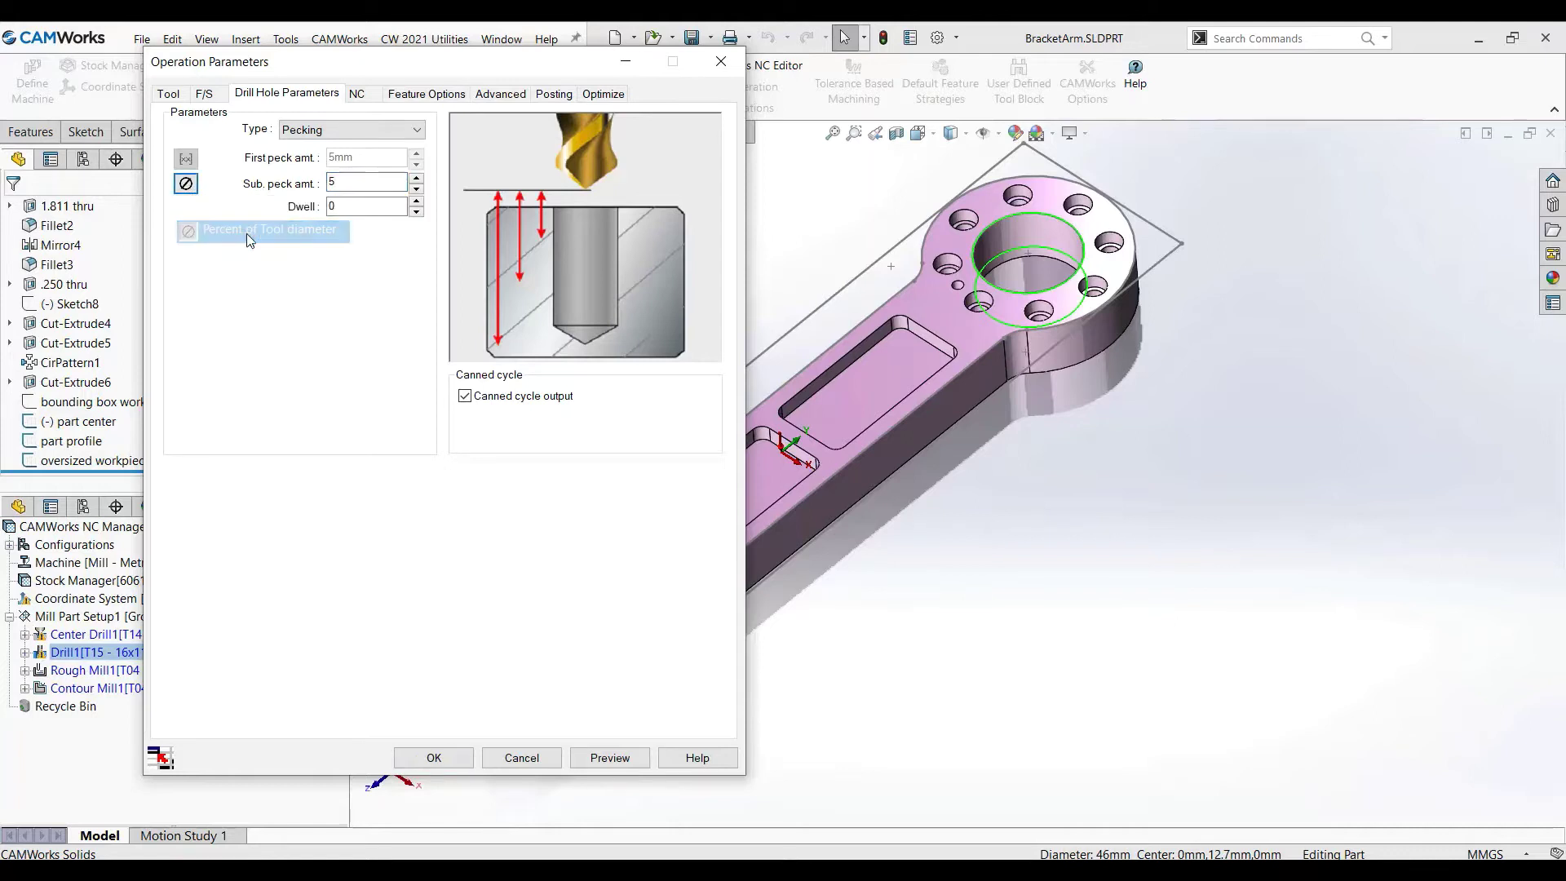
click(366, 207)
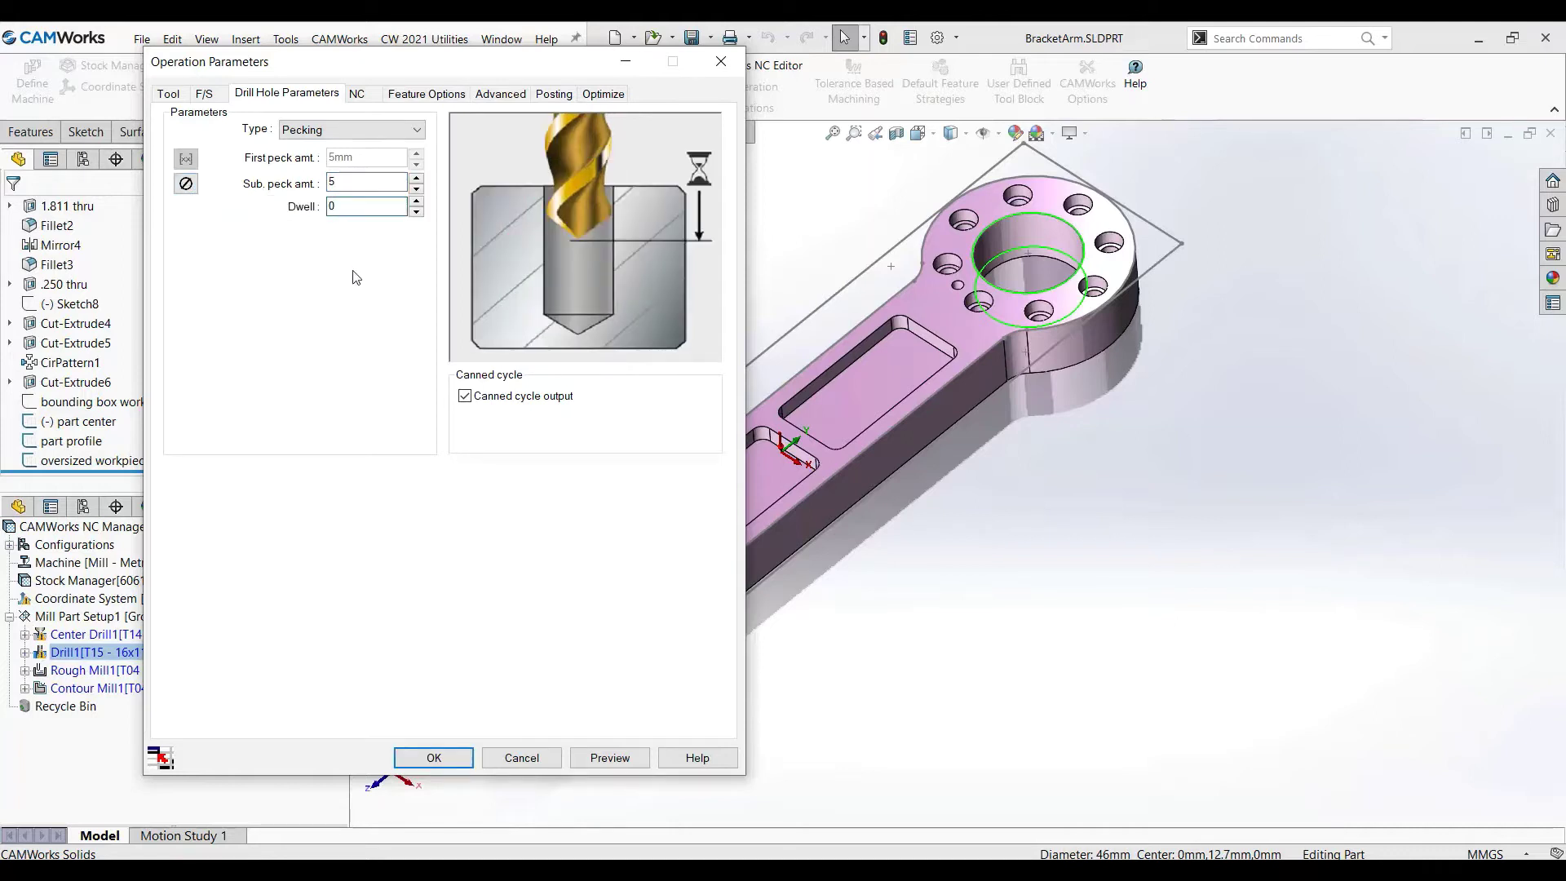
Define the subsequent peck amount as Percent of Flute length, and set the drill's flute length to 50 mm
click(186, 183)
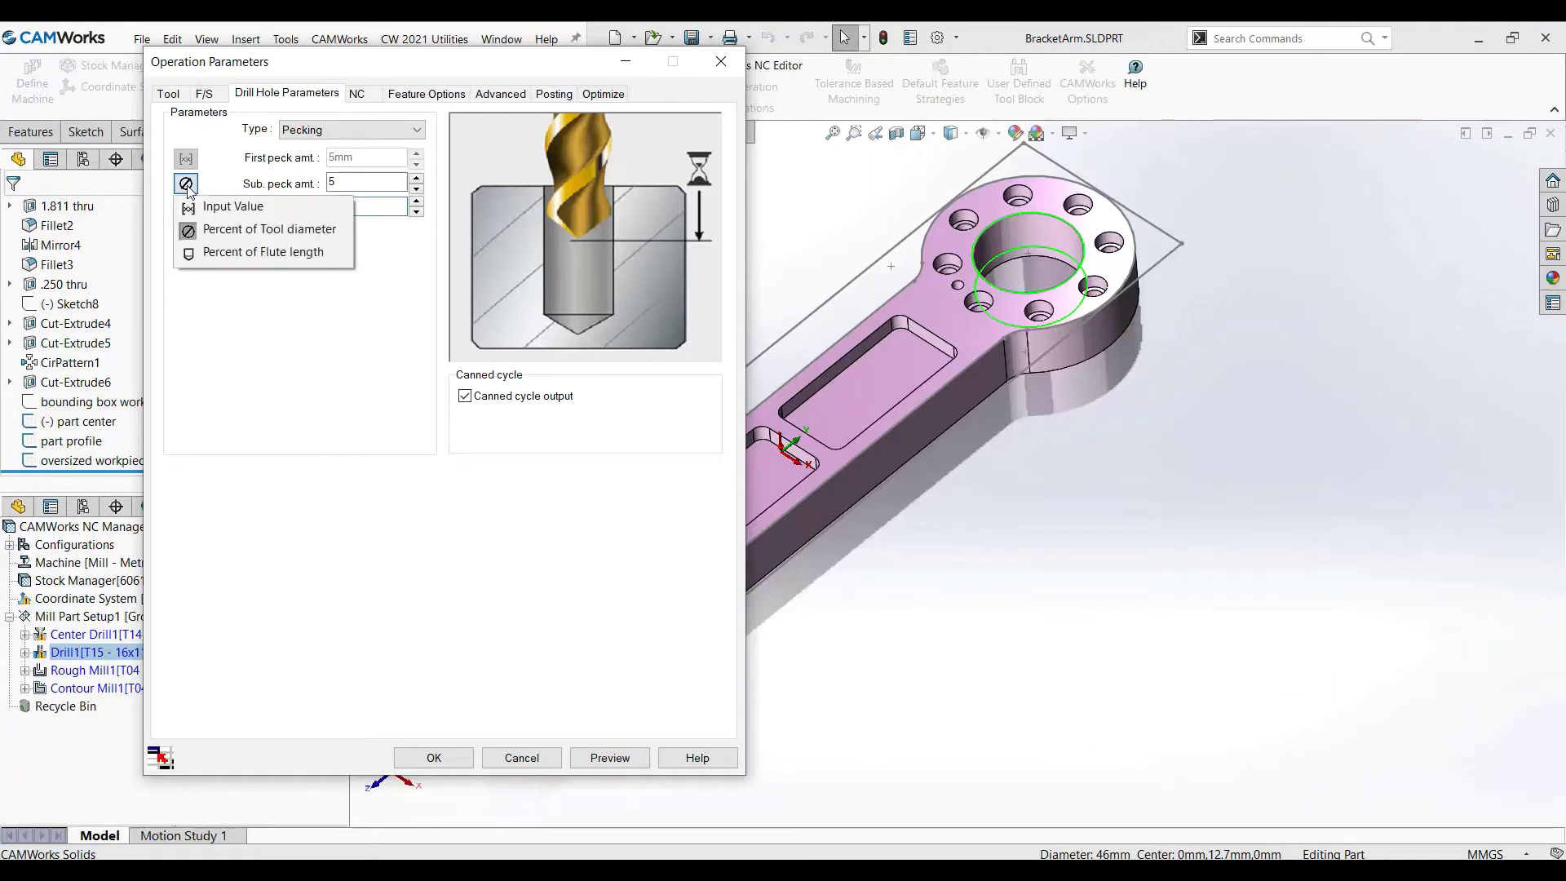
click(223, 253)
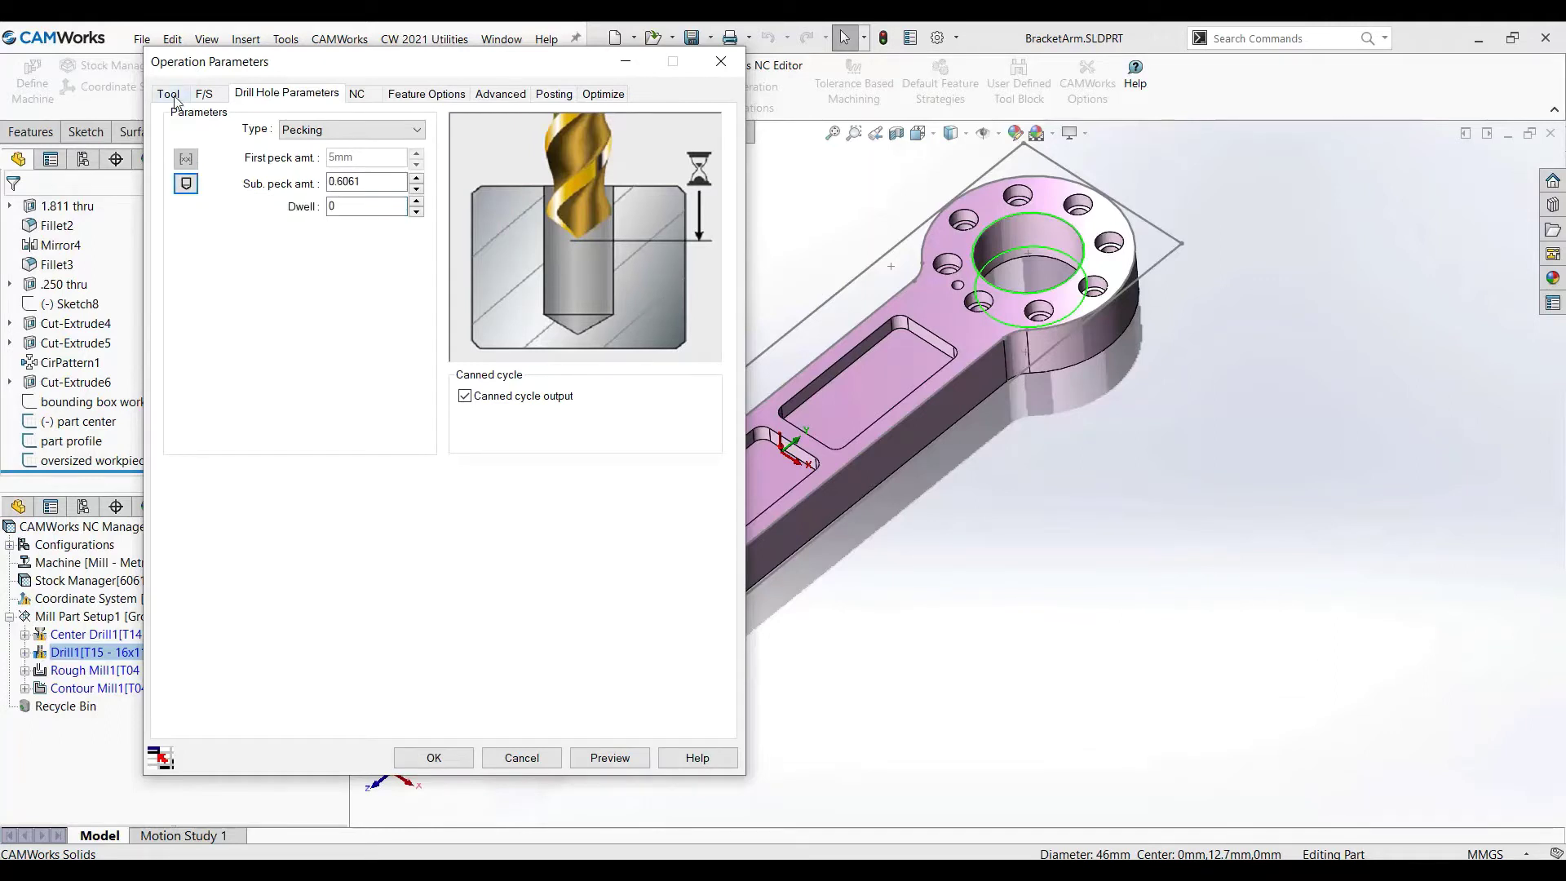
click(171, 95)
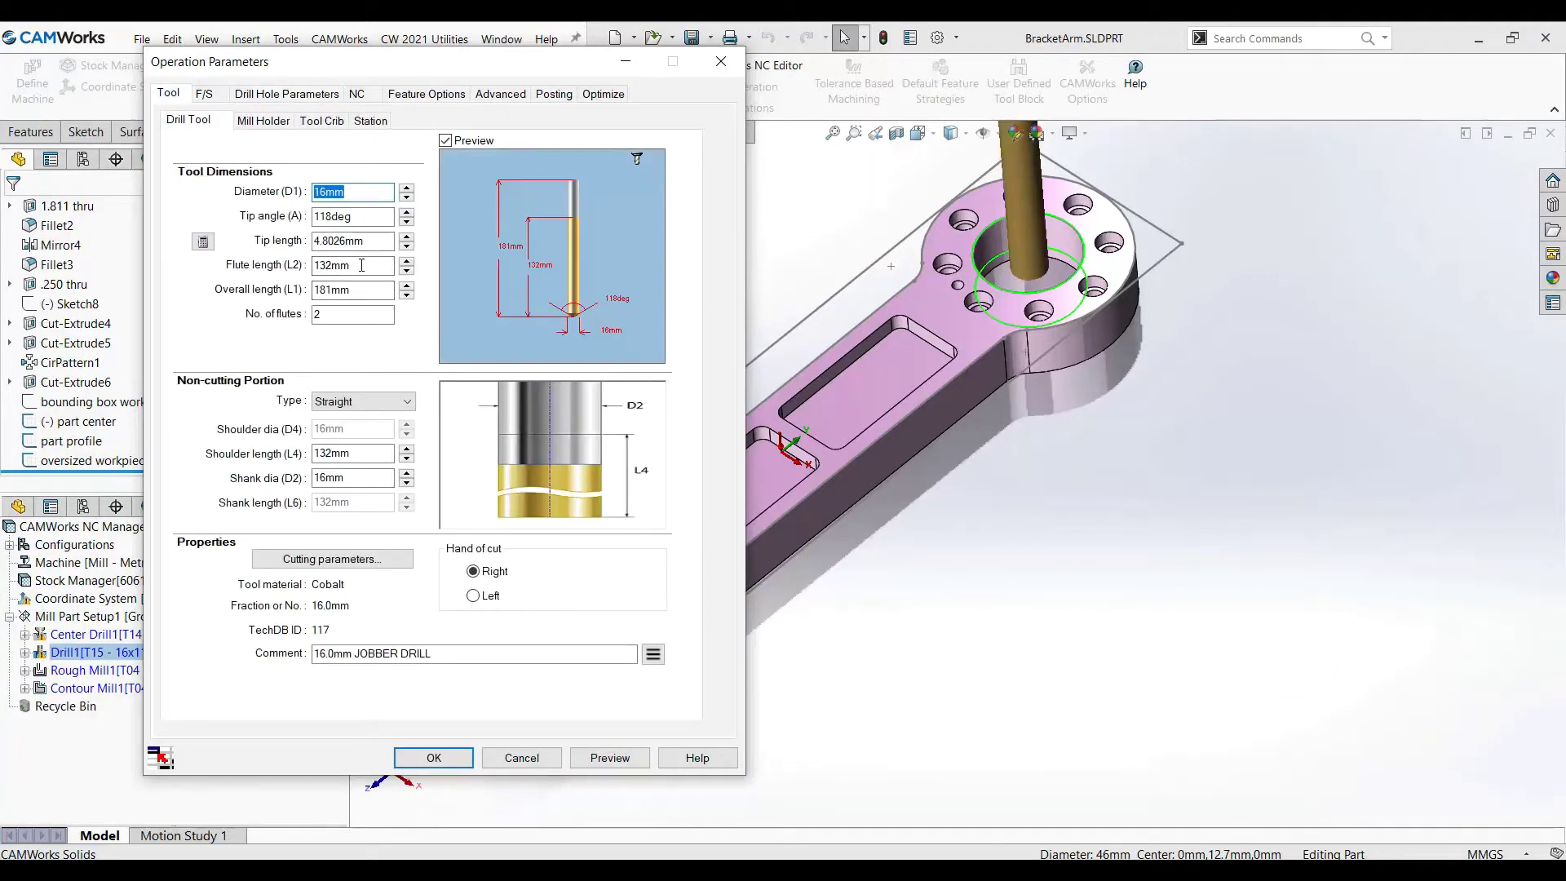
double_click(361, 265)
click(633, 336)
double_click(351, 266)
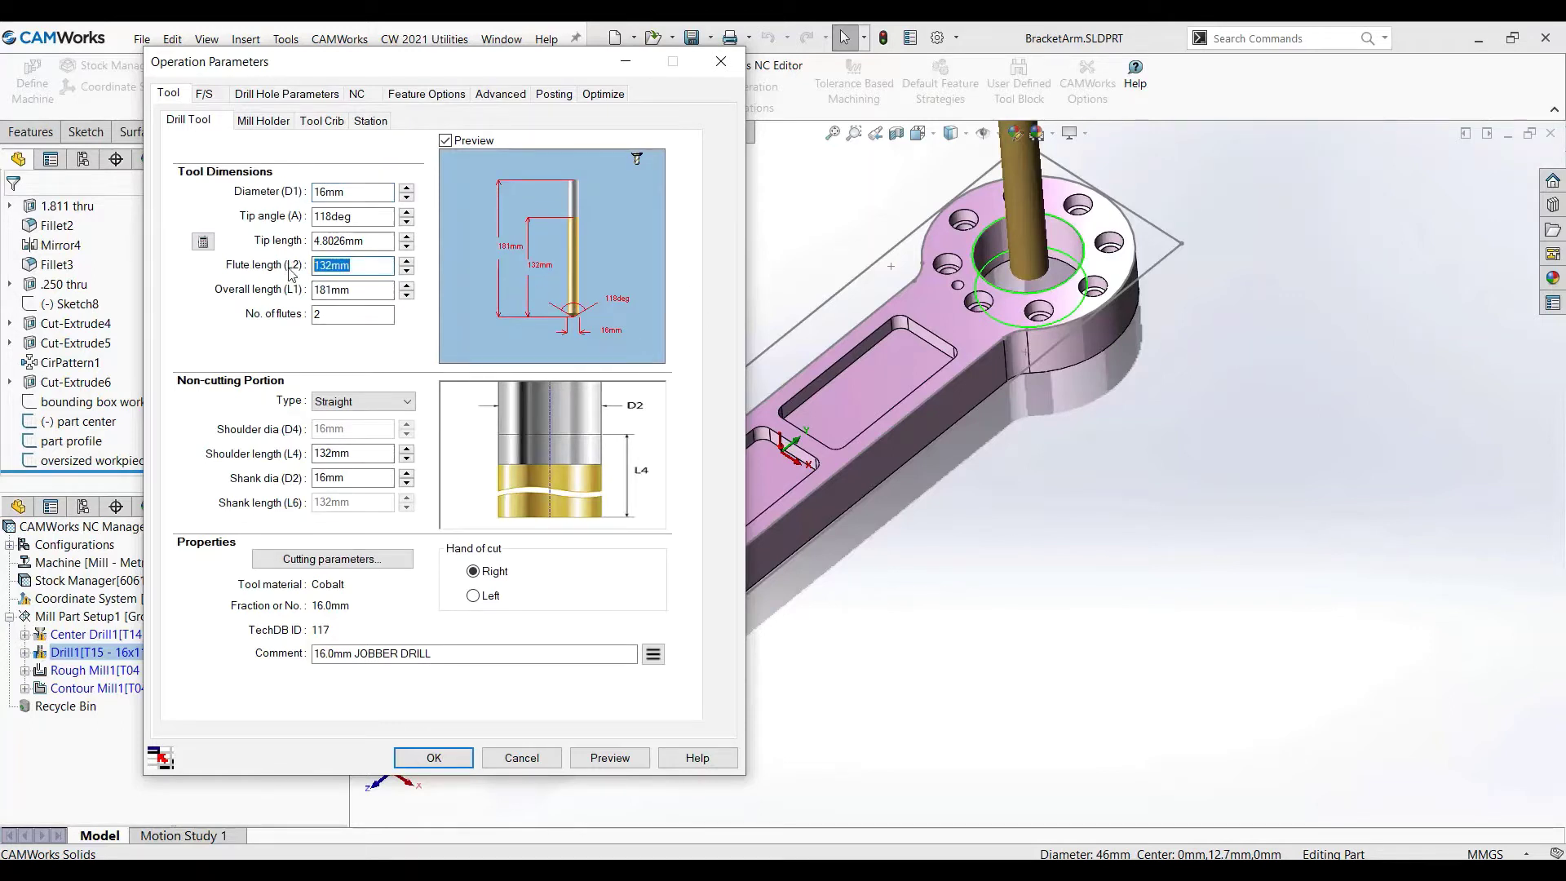
text(50)
click(367, 287)
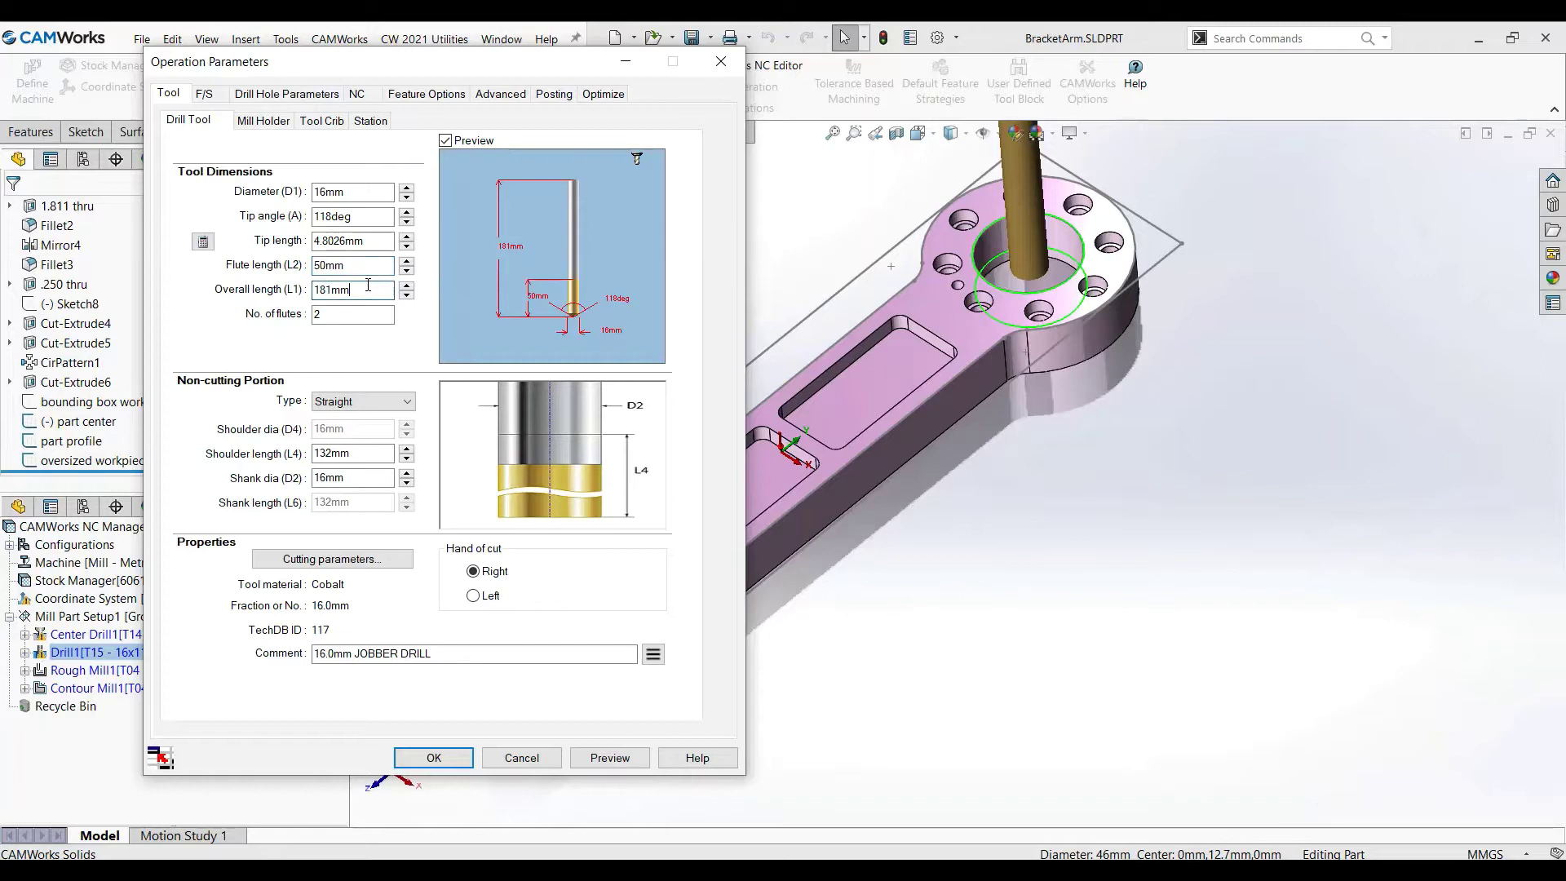
Set the subsequent peck amount to 5 percent of the flute length, and convert it to an input value
click(286, 93)
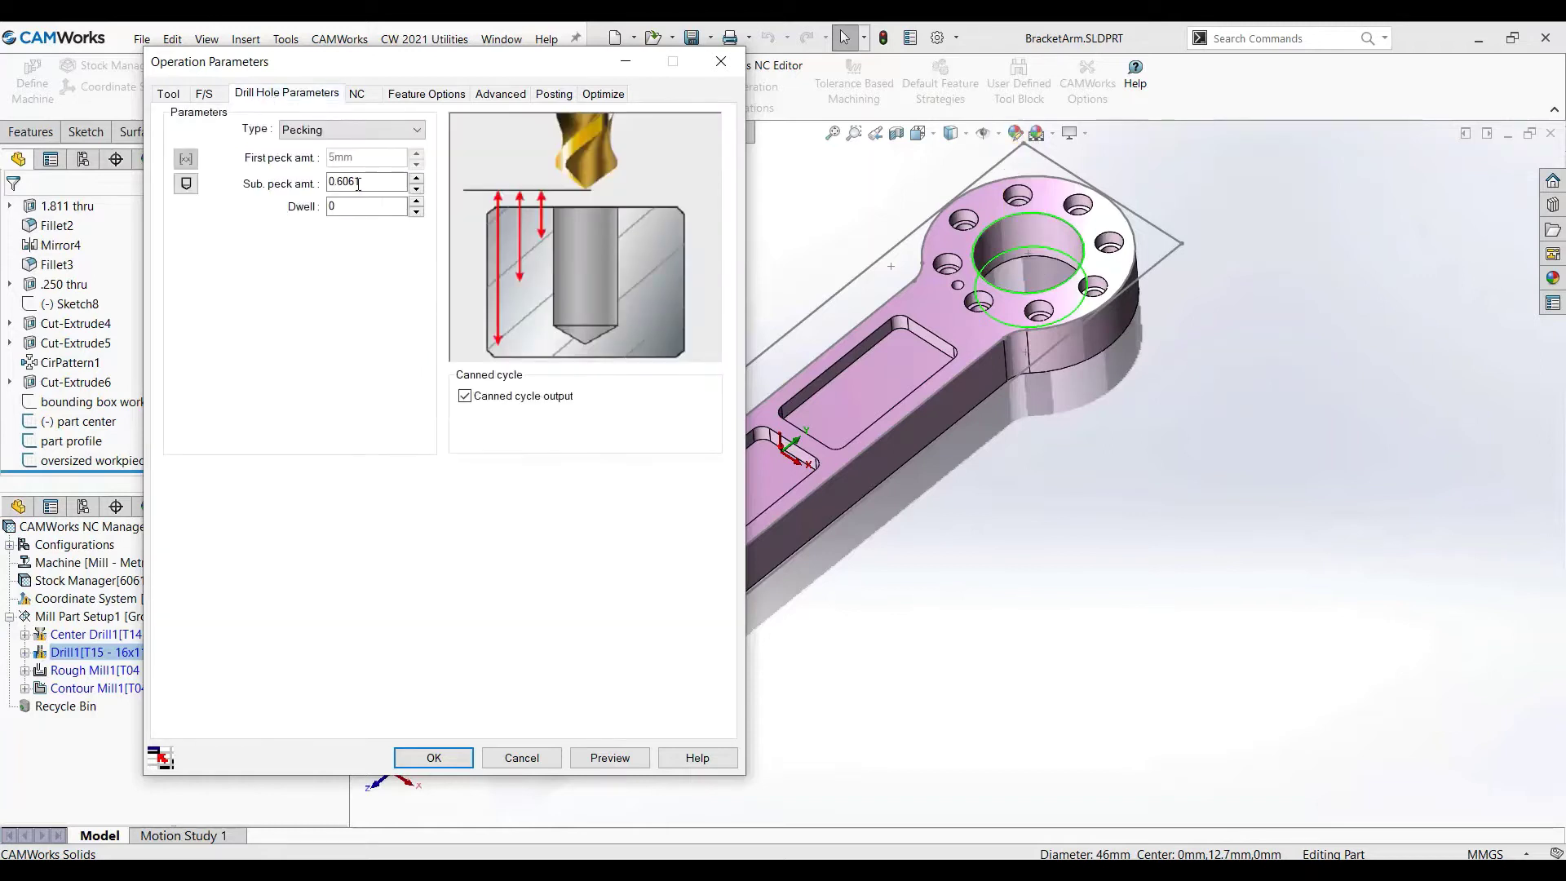
drag(361, 181, 299, 181)
text(5)
click(187, 182)
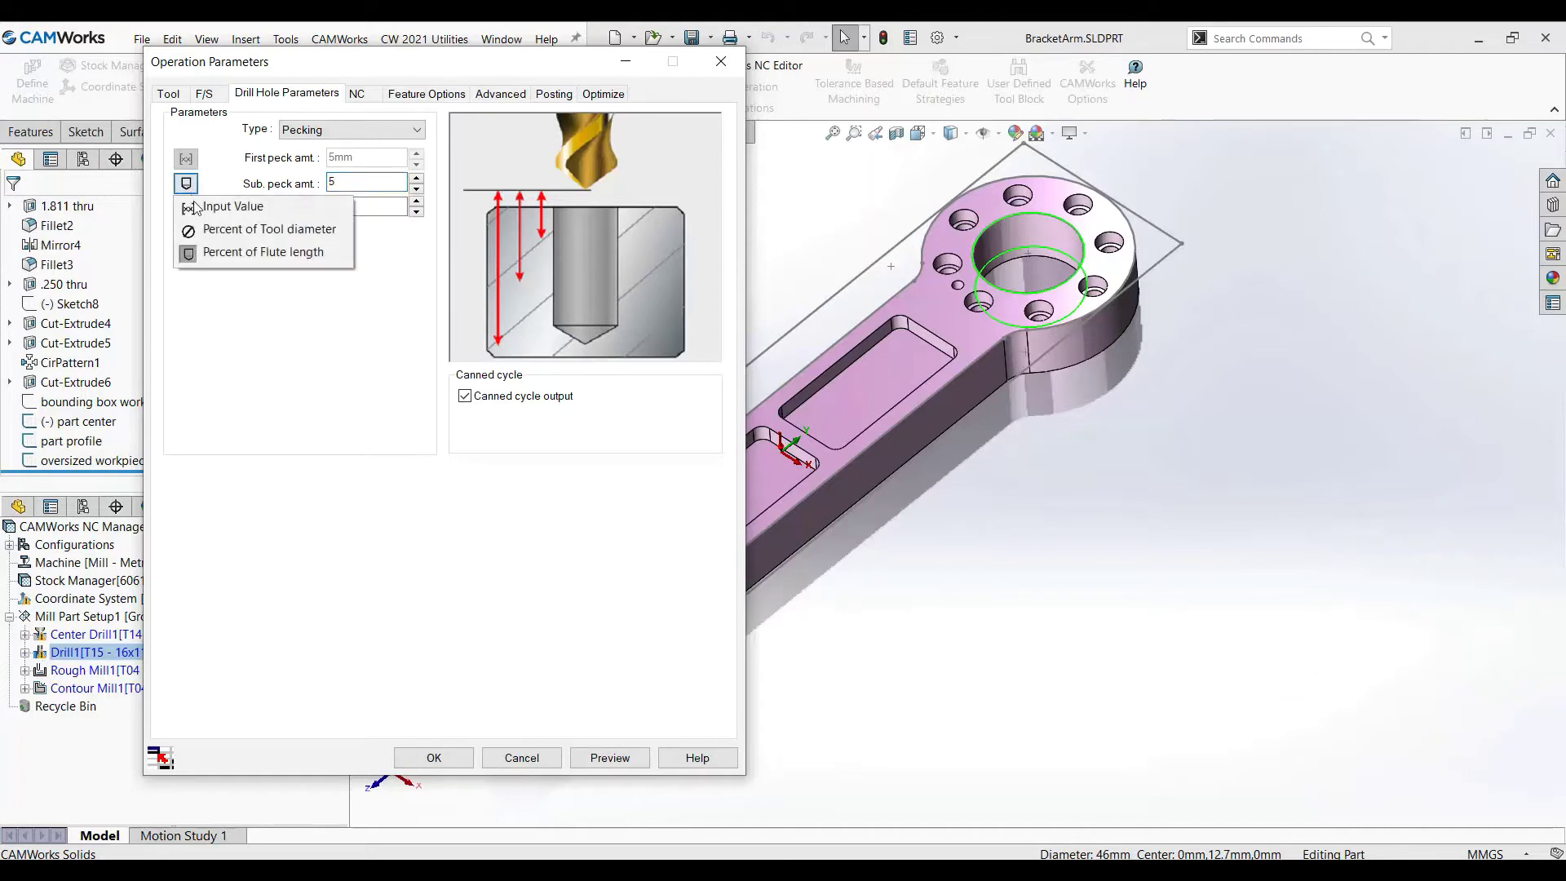
click(195, 209)
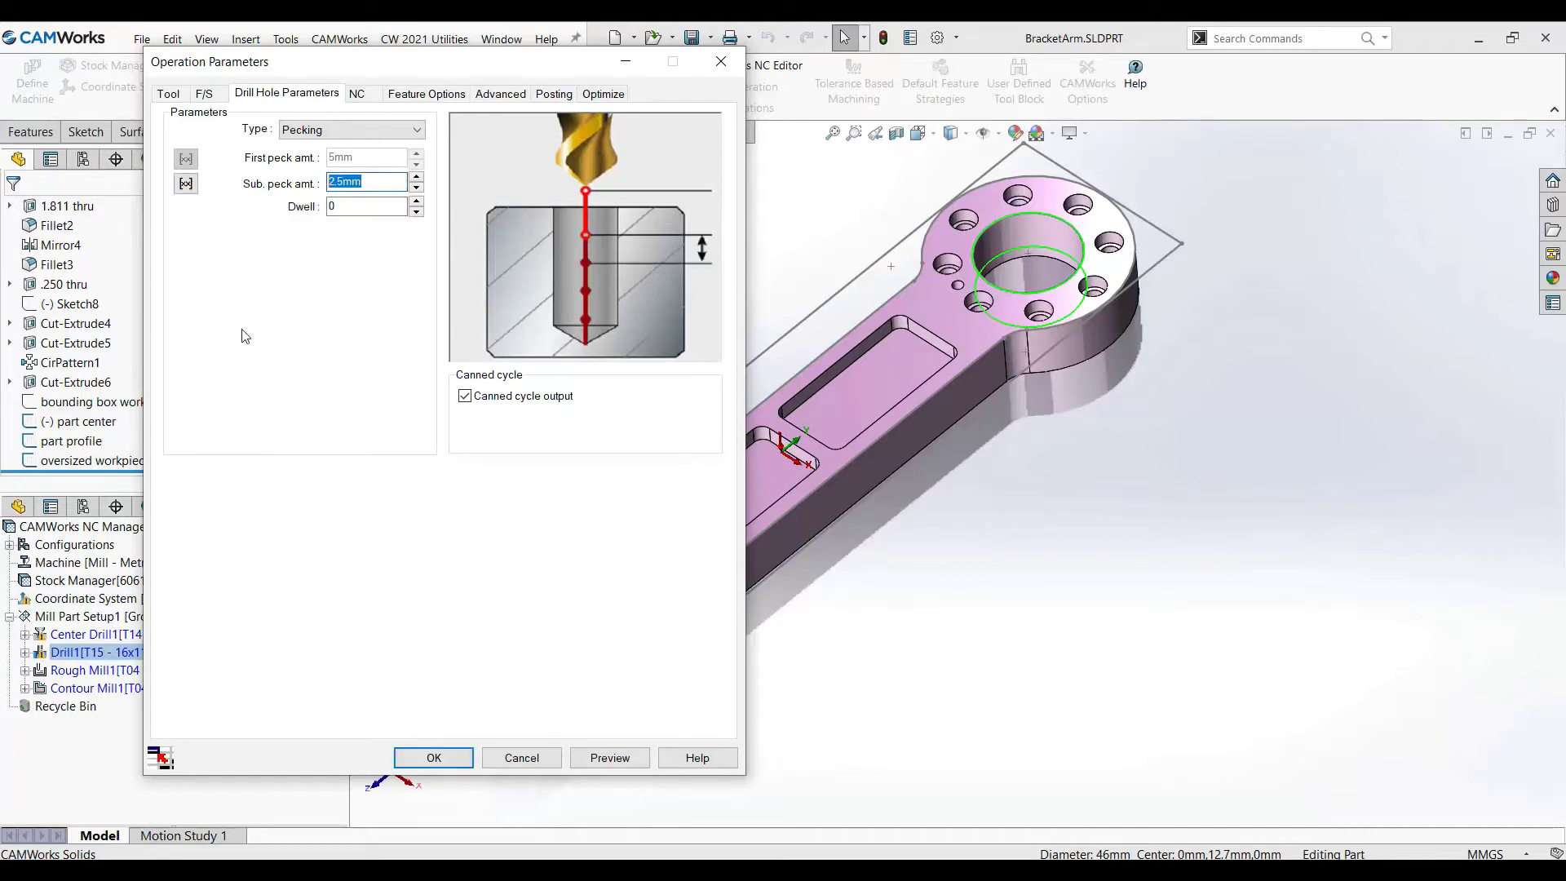
Set the subsequent peck amount to 10 percent of the flute length, and convert it to an input value
click(187, 184)
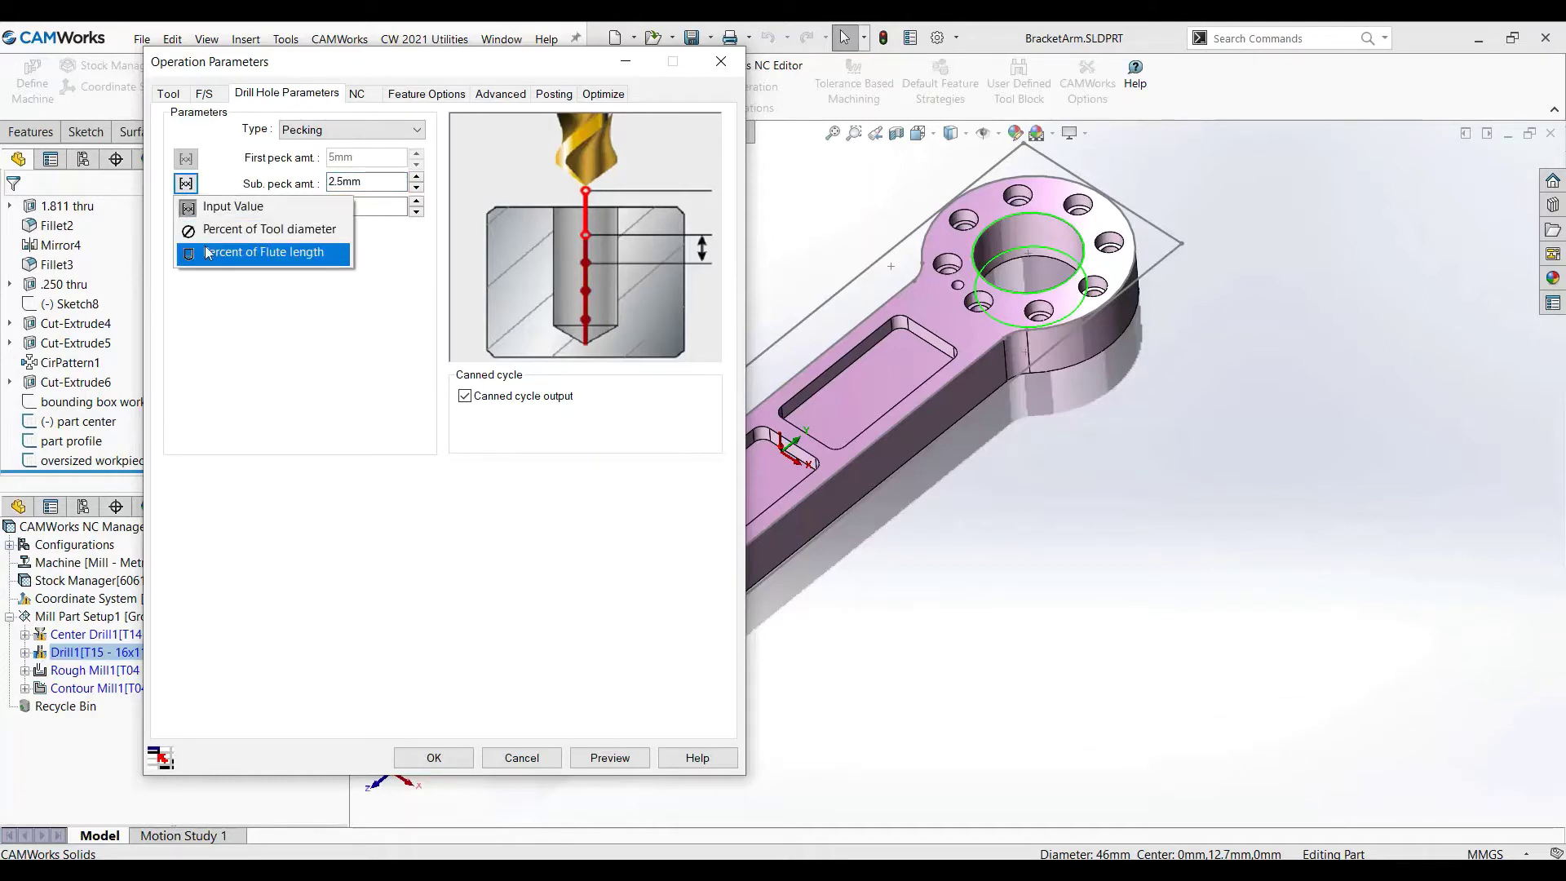
click(310, 253)
text(10)
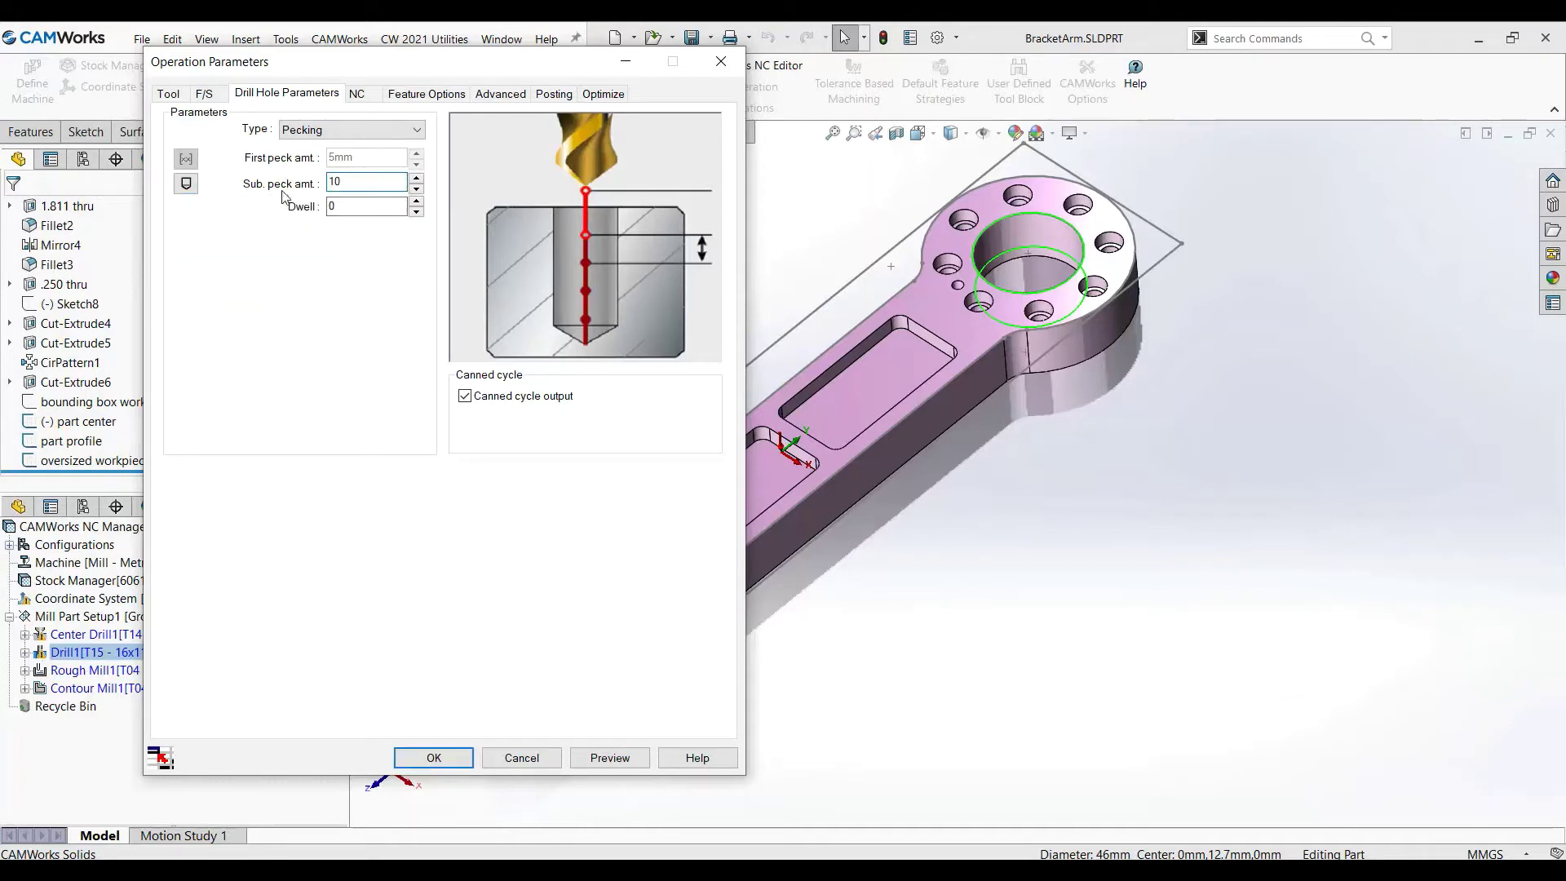
click(186, 183)
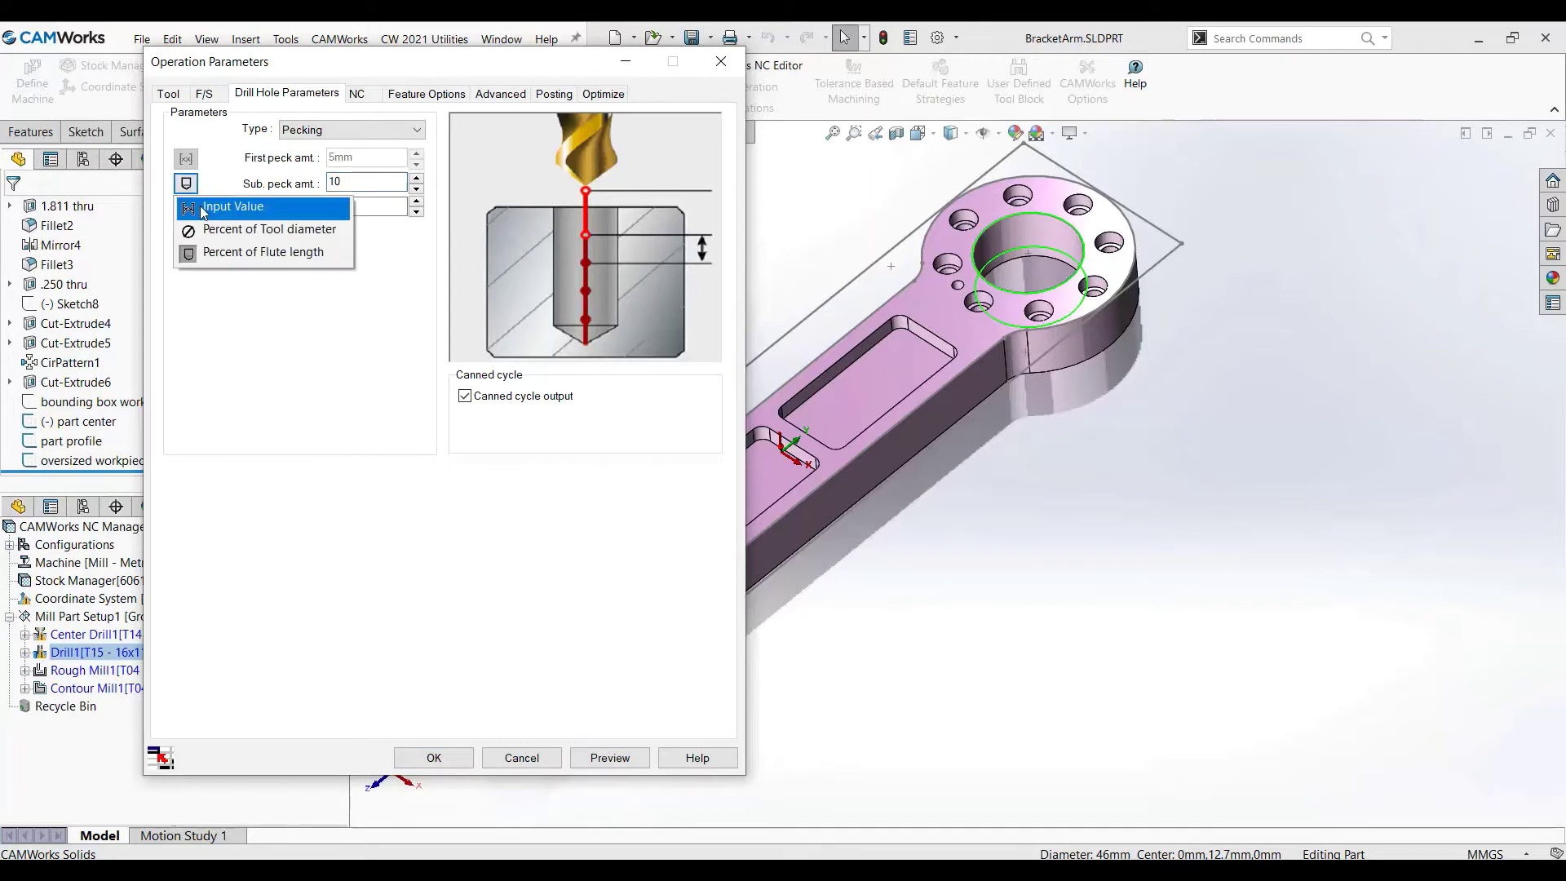
click(237, 204)
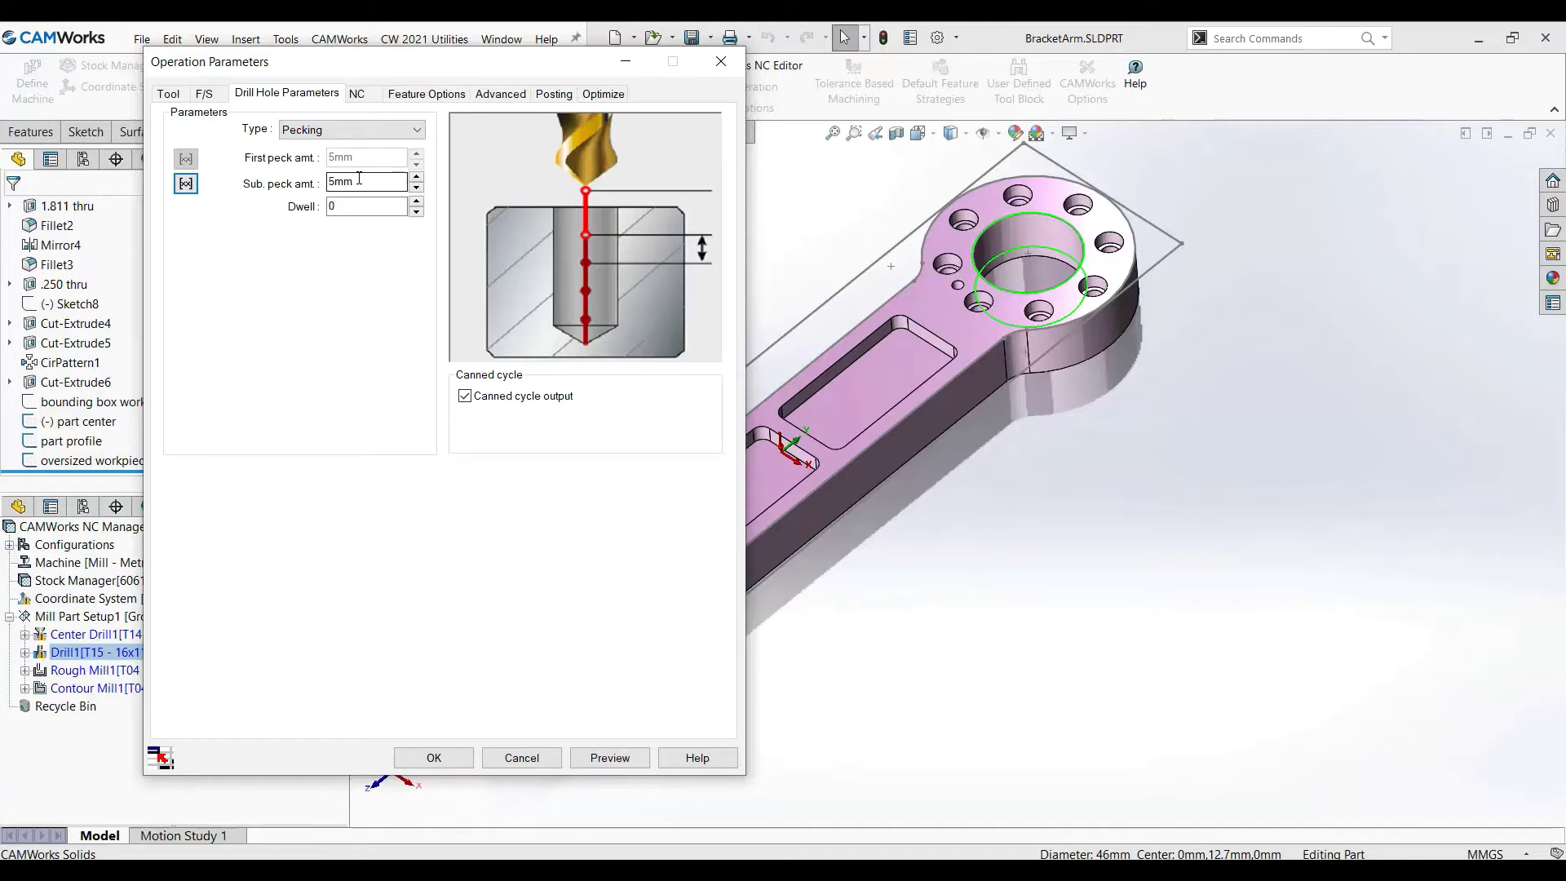
Set the subsequent peck amount to 15 percent of the tool diameter, and convert it to an input value
click(186, 184)
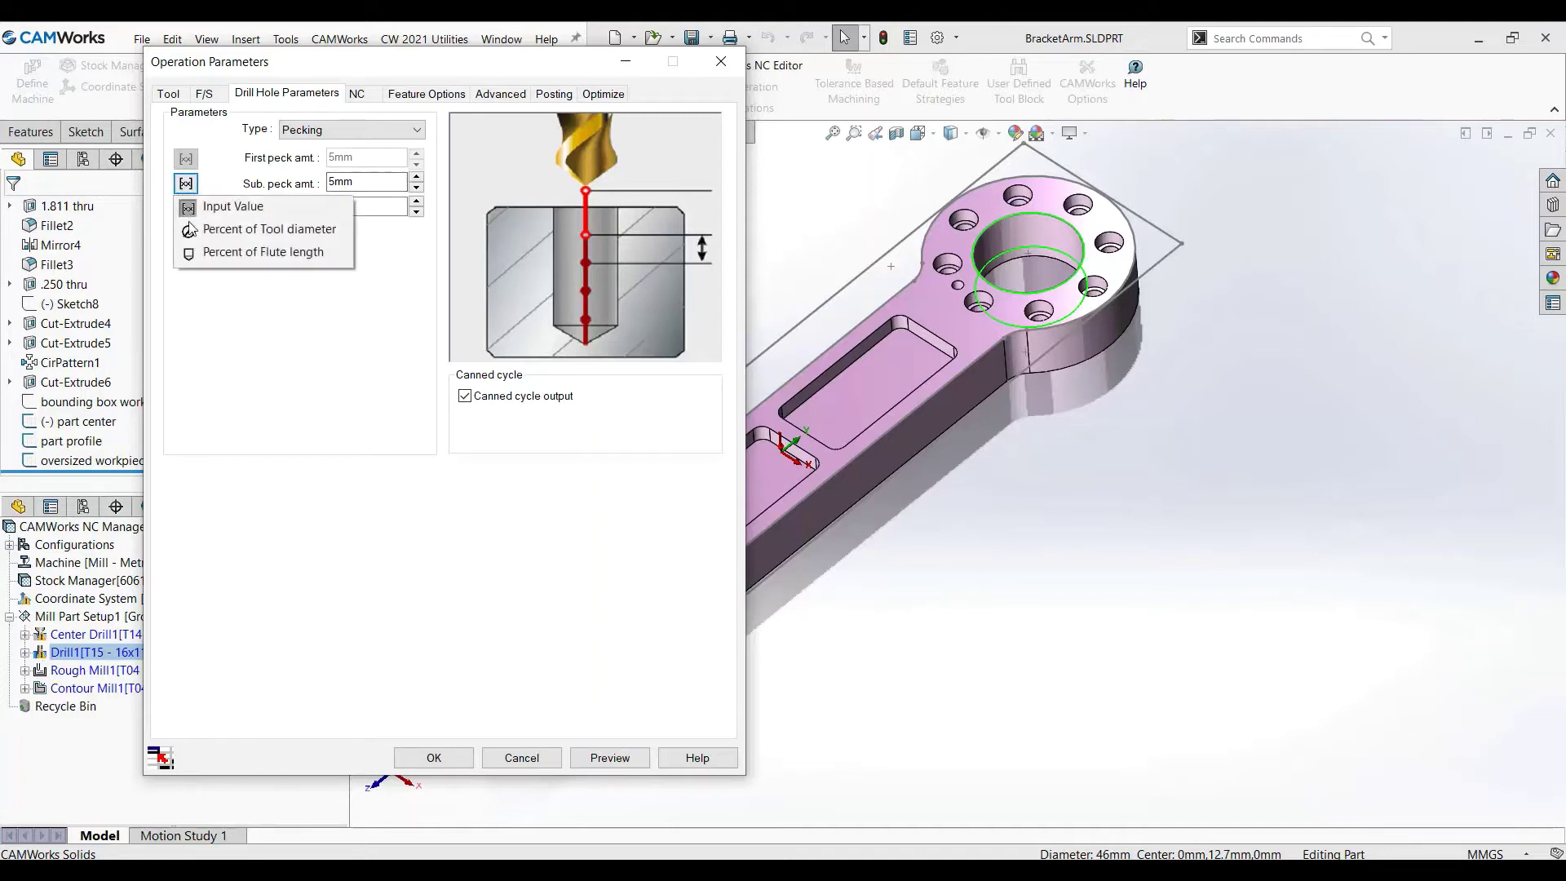
click(205, 237)
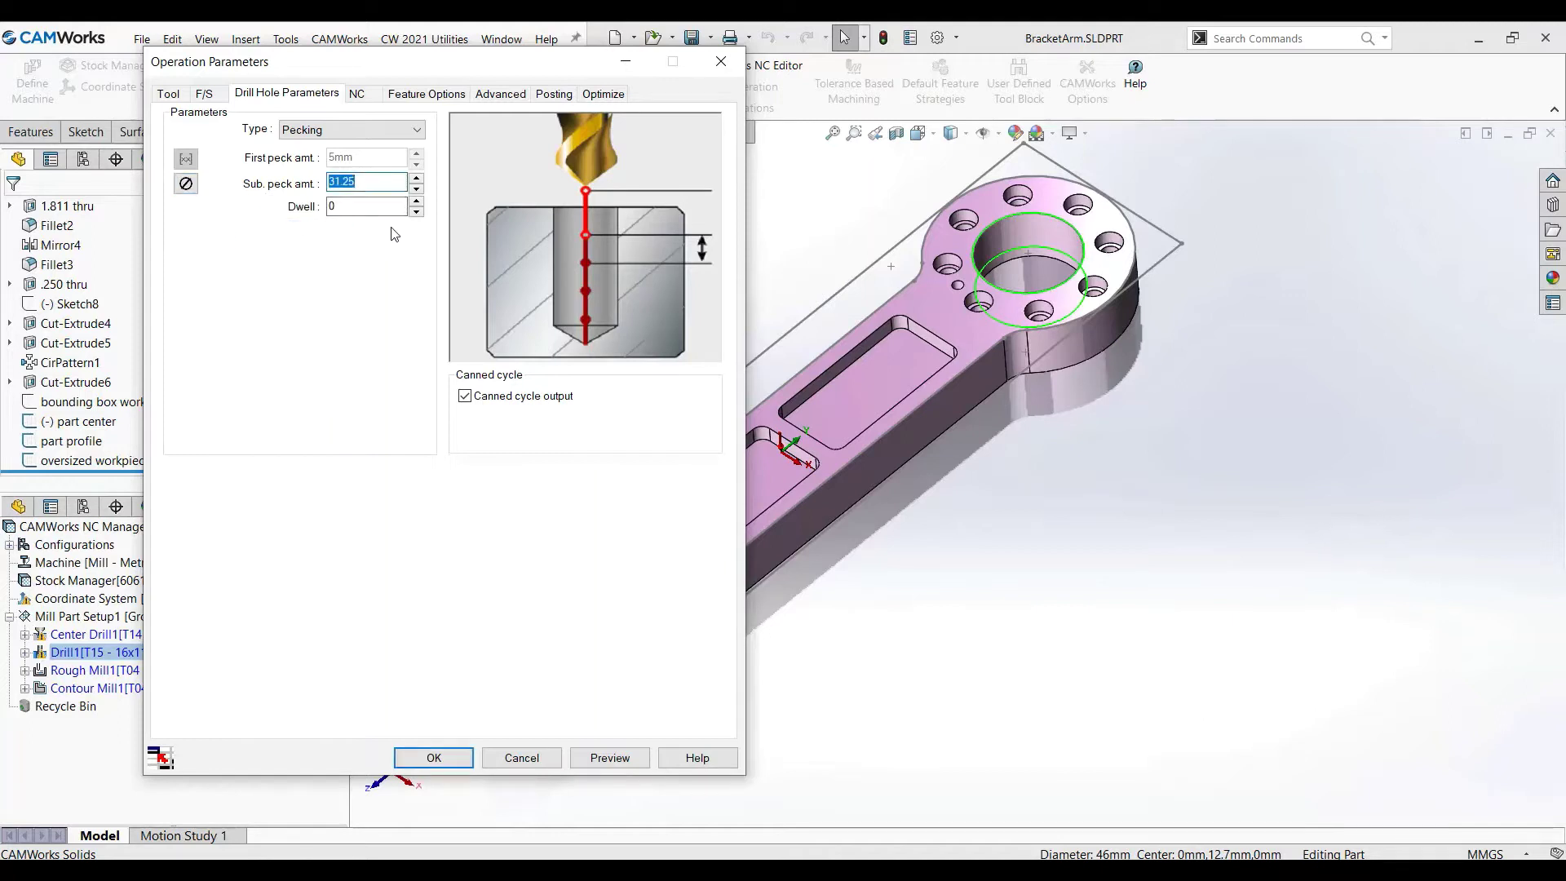
text(15)
click(186, 184)
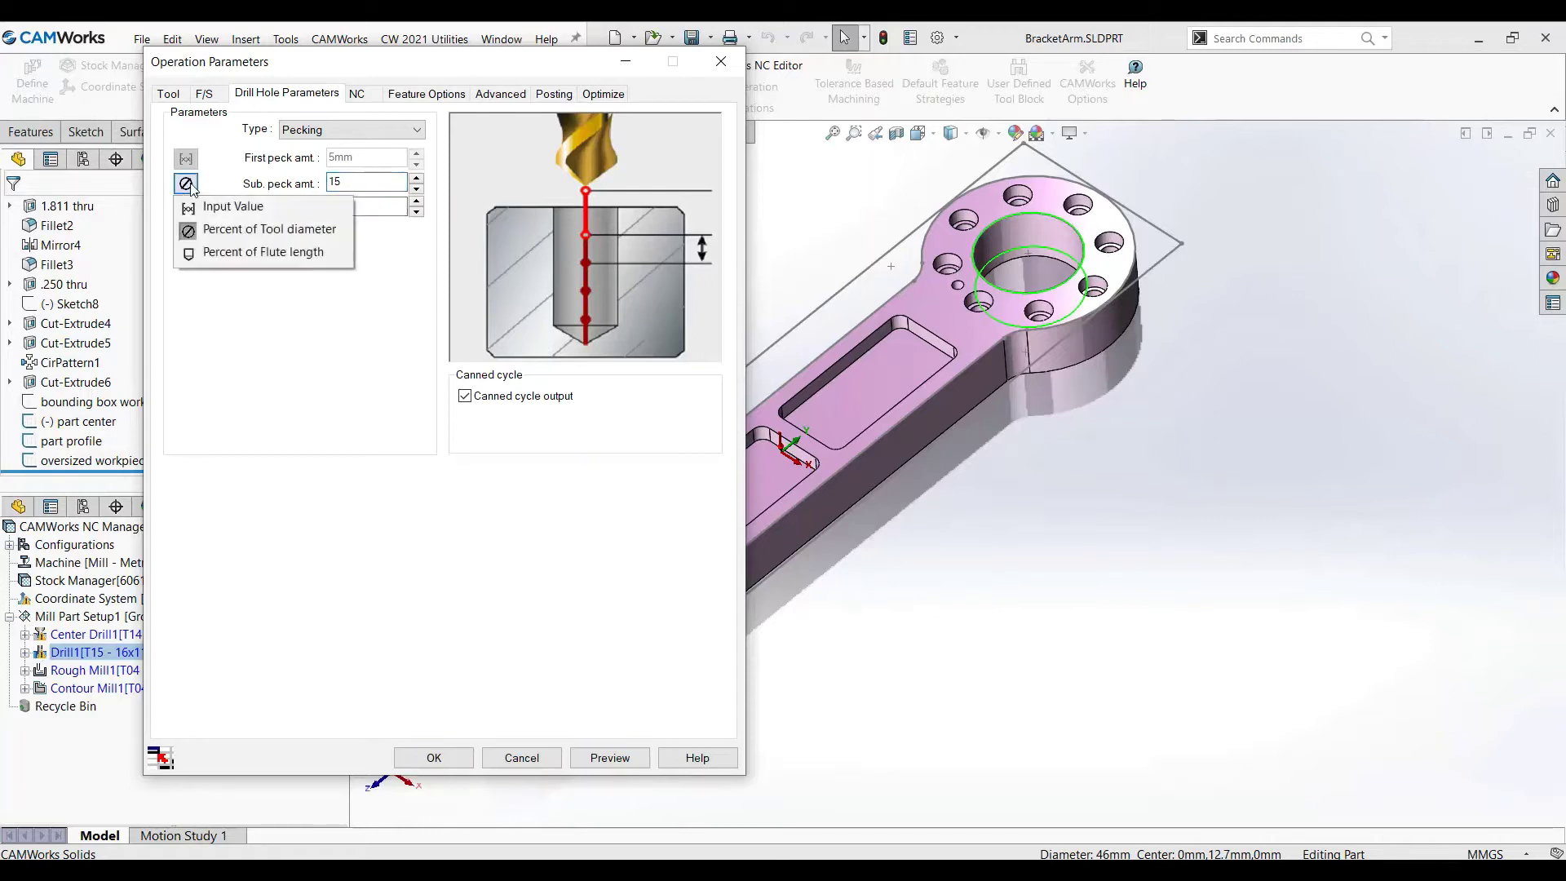
click(216, 206)
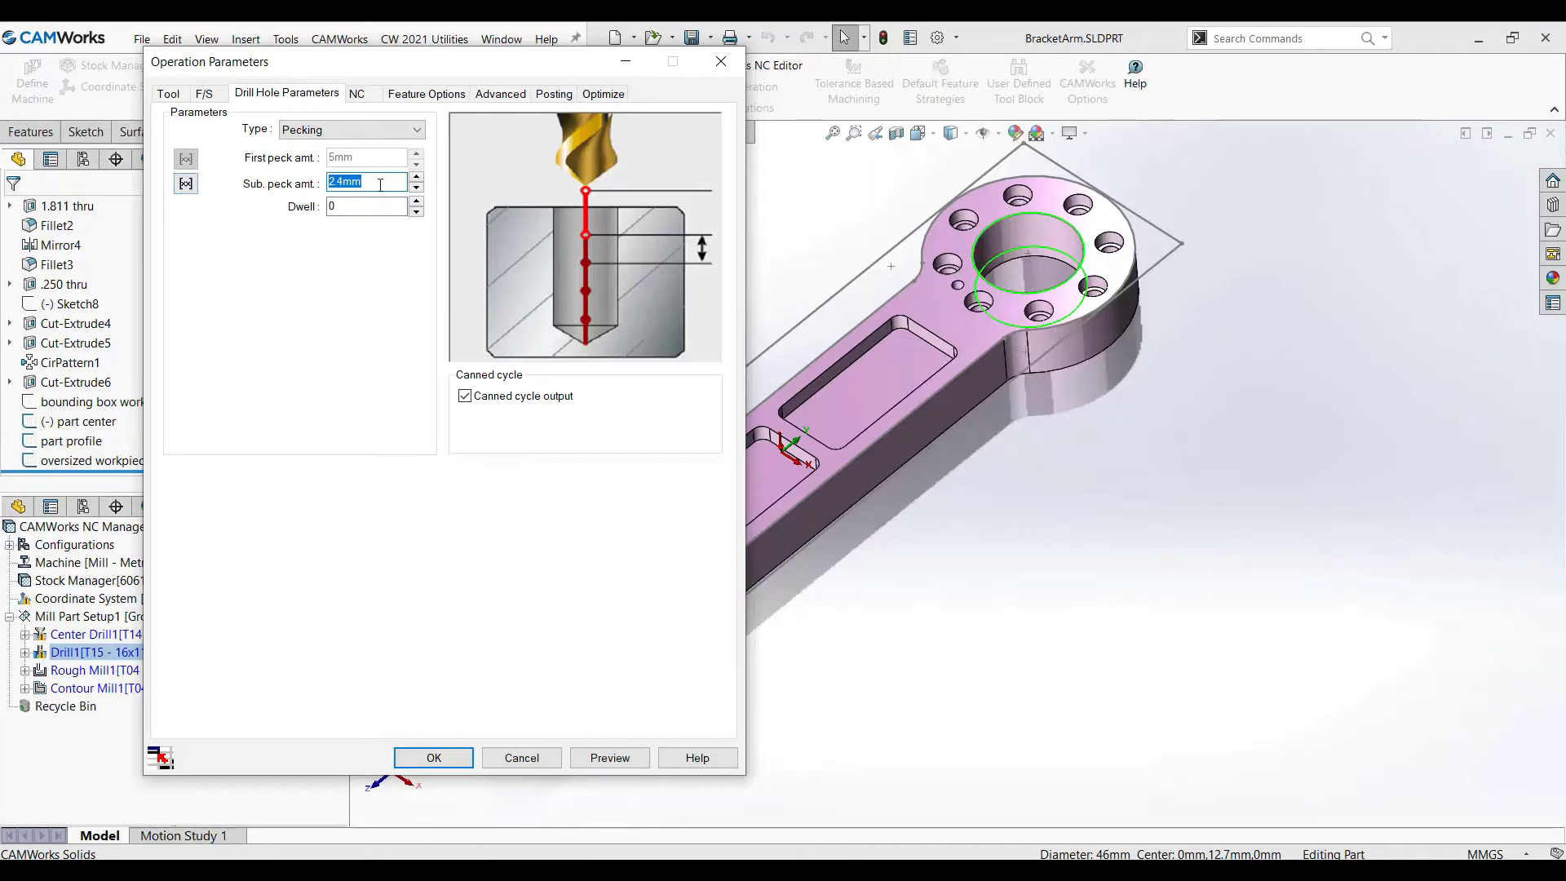
Return the subsequent peck amount to Percent of Tool diameter, and set the drill's diameter and shank diameter to 32 mm
click(187, 186)
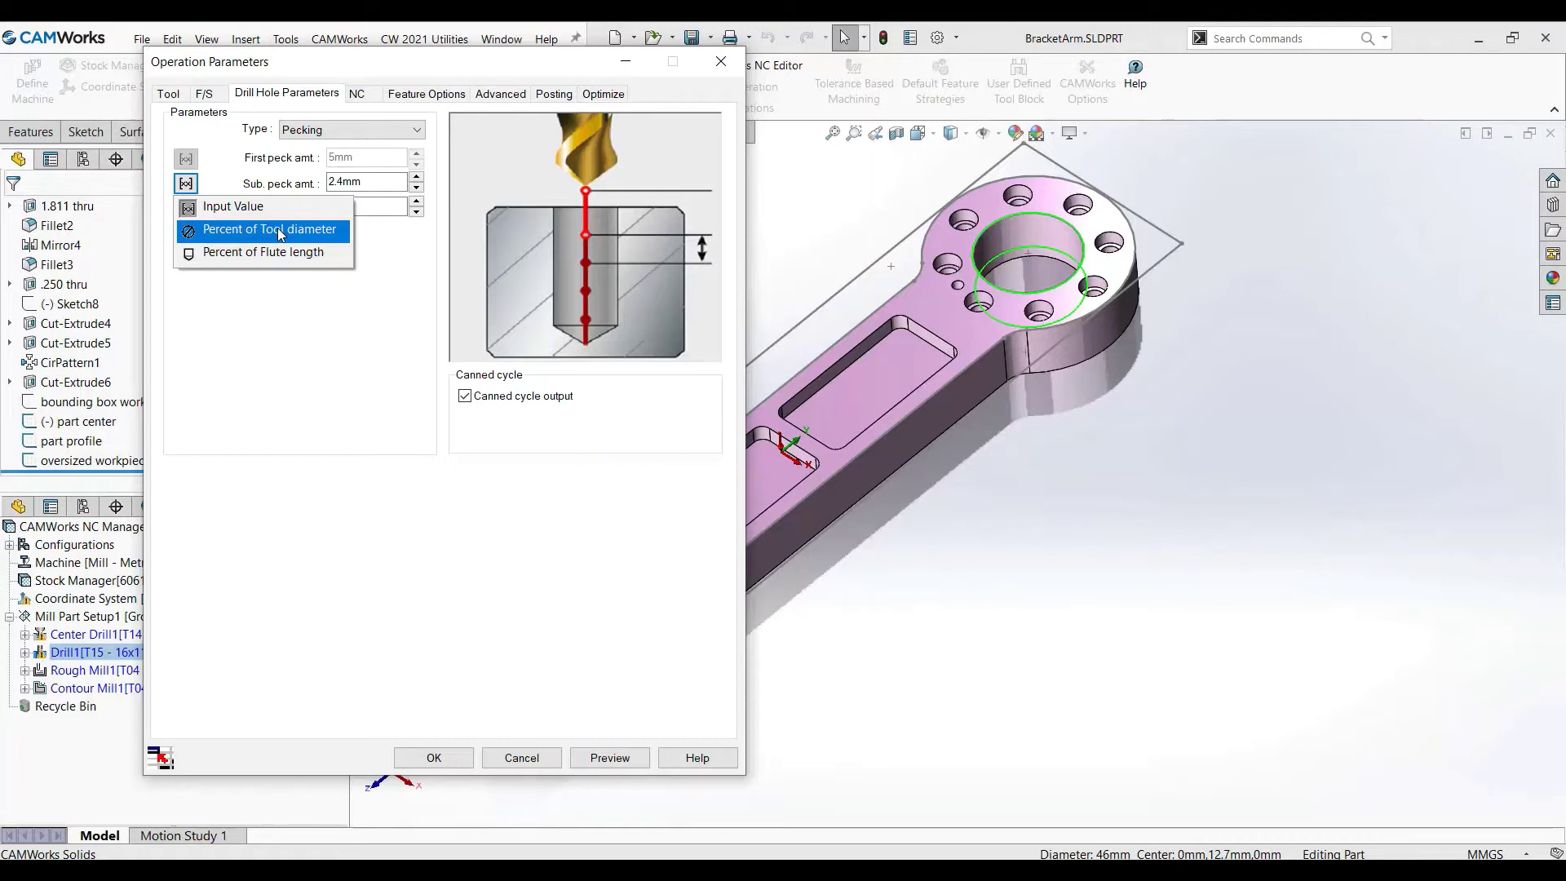
click(278, 228)
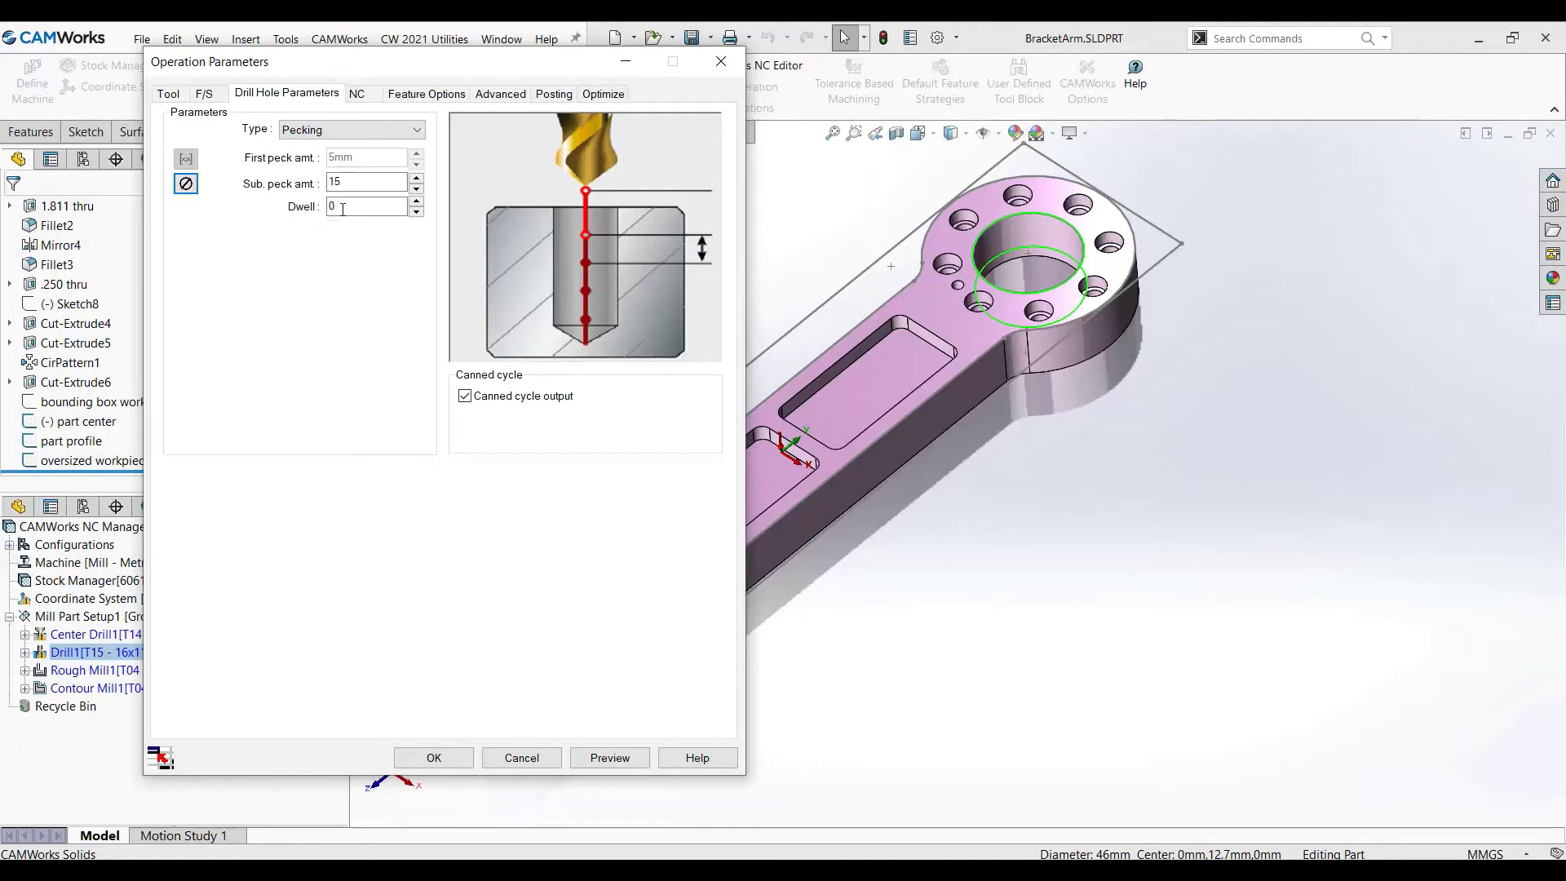
click(168, 93)
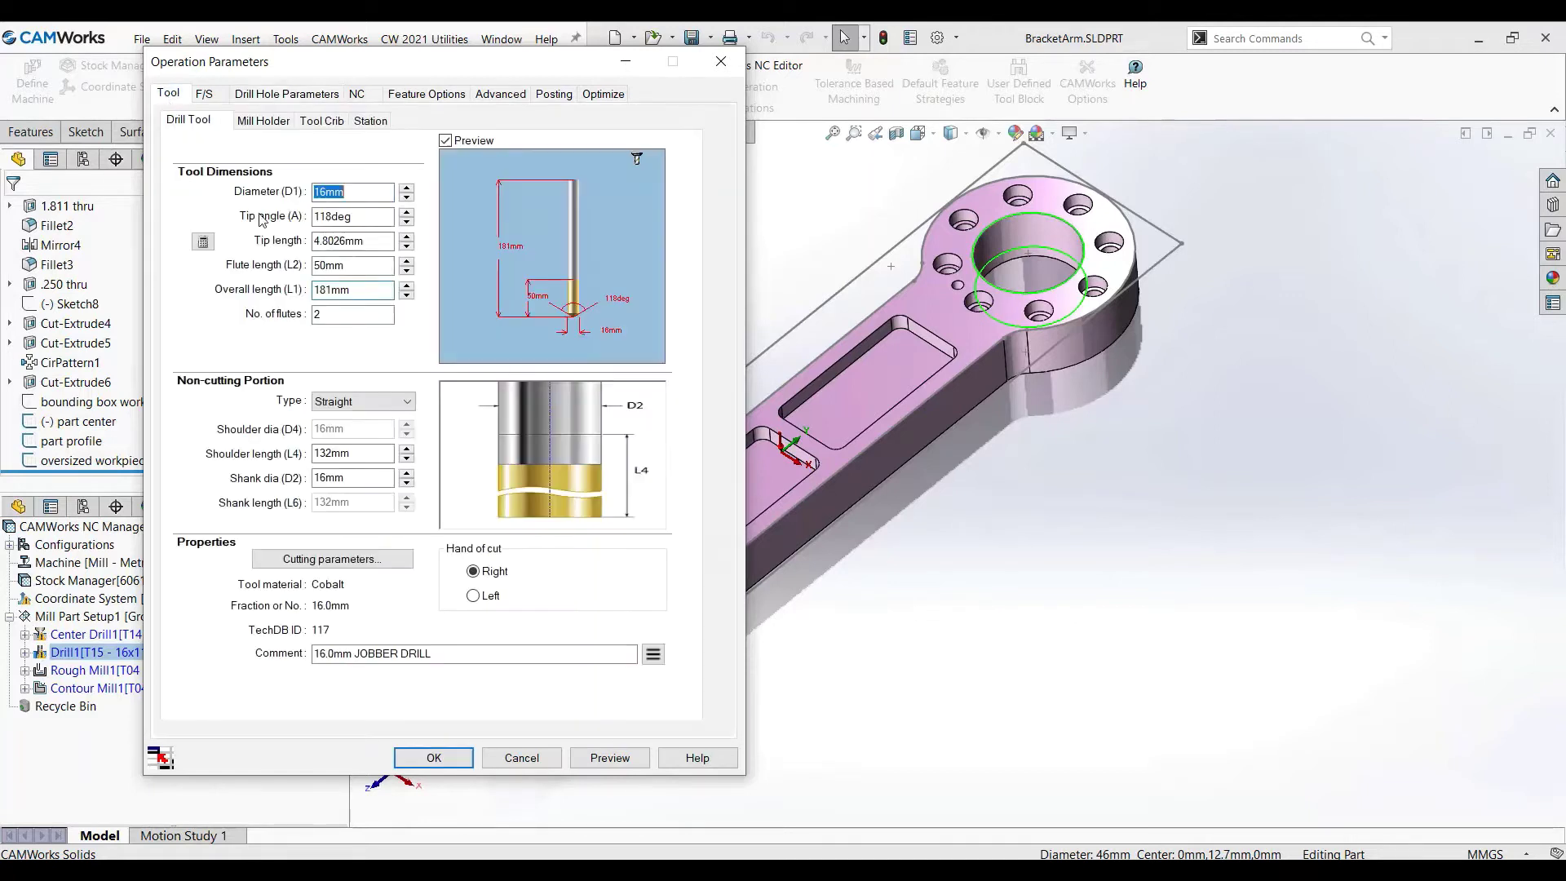
text(32)
key(Tab)
key(Tab)
key(Tab)
key(Tab)
key(Tab)
key(Tab)
key(Tab)
key(Tab)
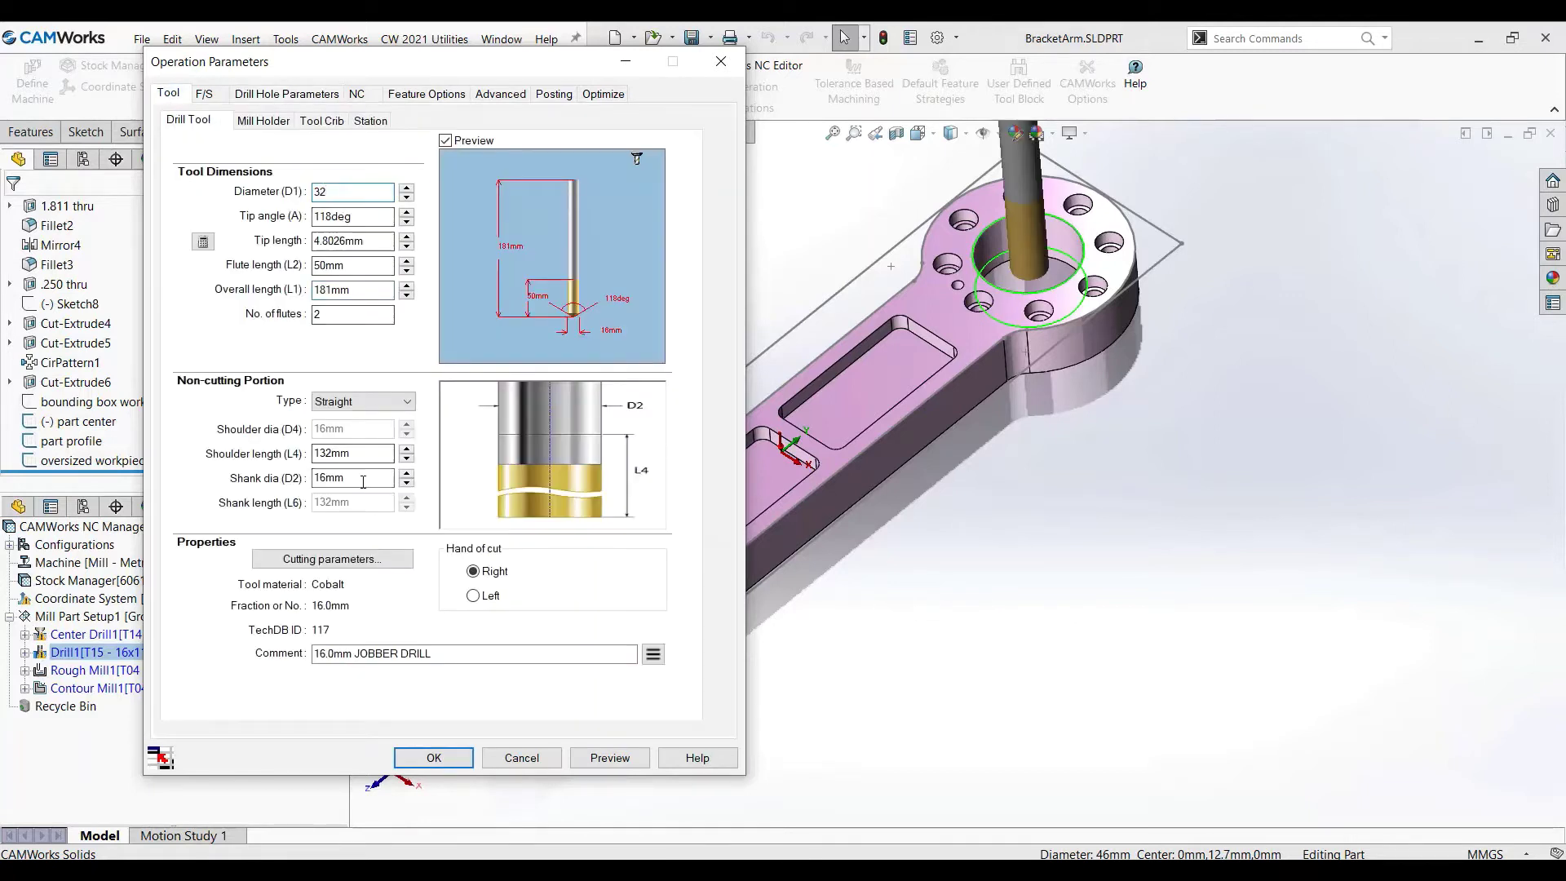
text(32)
Convert the subsequent peck amount for the 32 mm drill from Percent of Tool diameter to Input Value
click(286, 93)
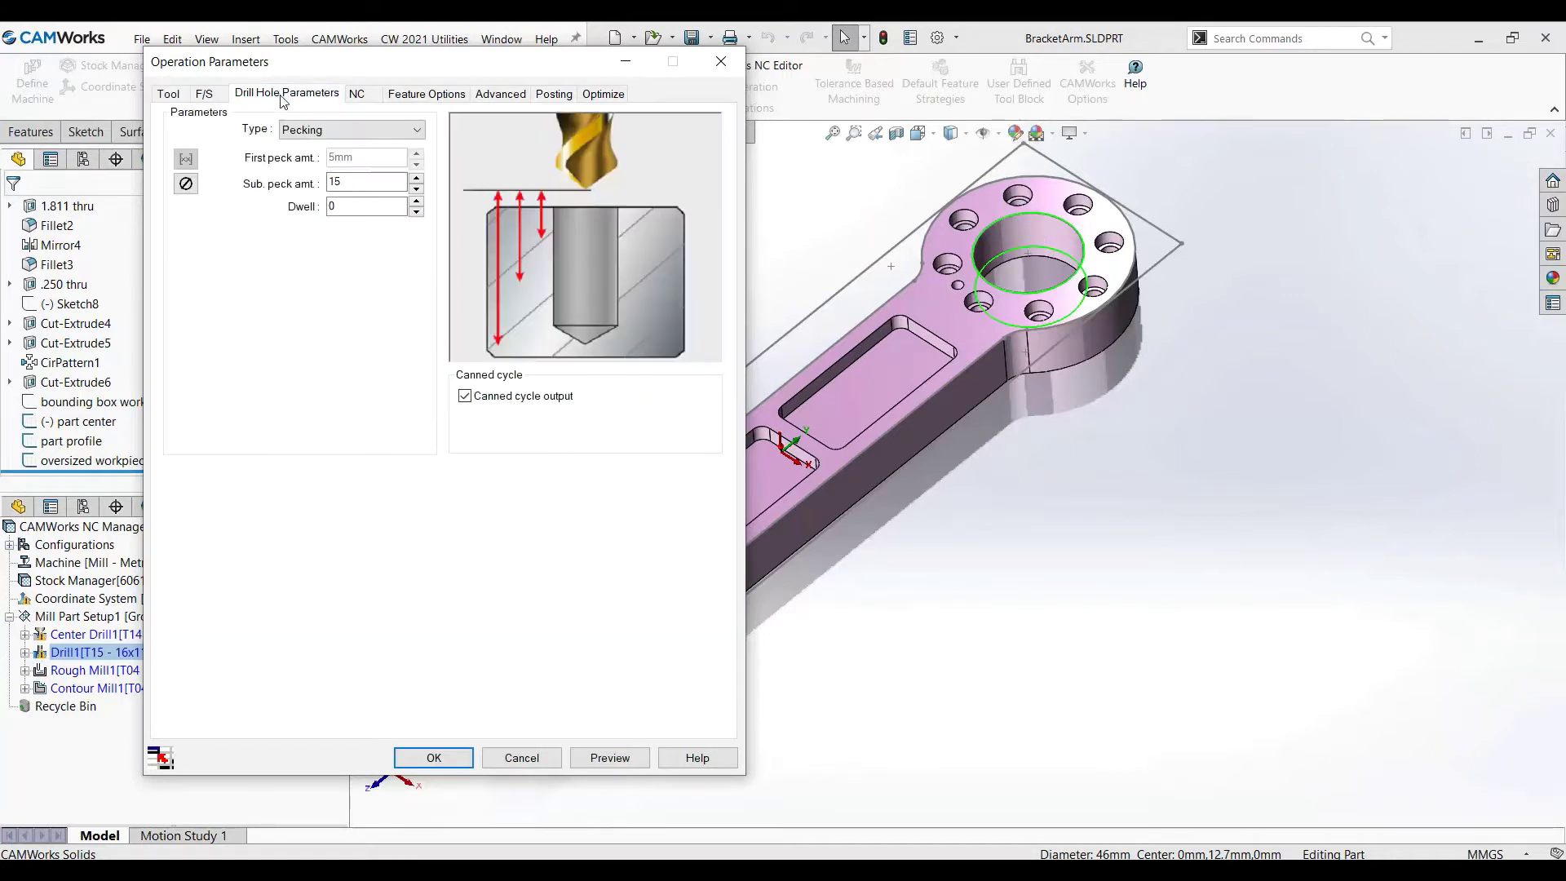
click(186, 182)
click(208, 202)
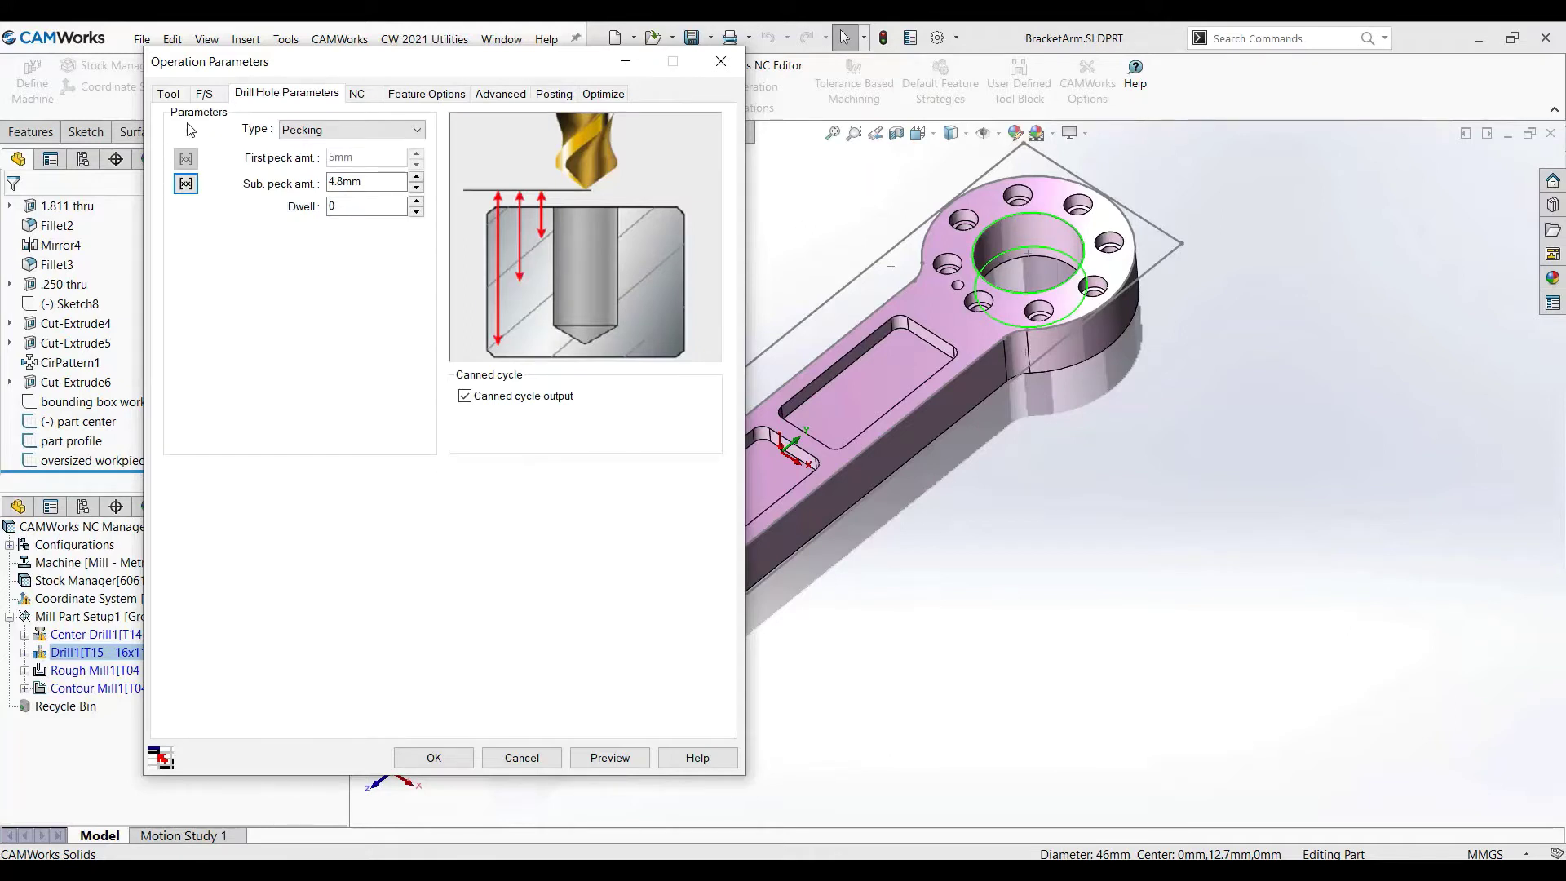
Set the drill's diameter and shank diameter to 10 mm
click(168, 93)
text(10)
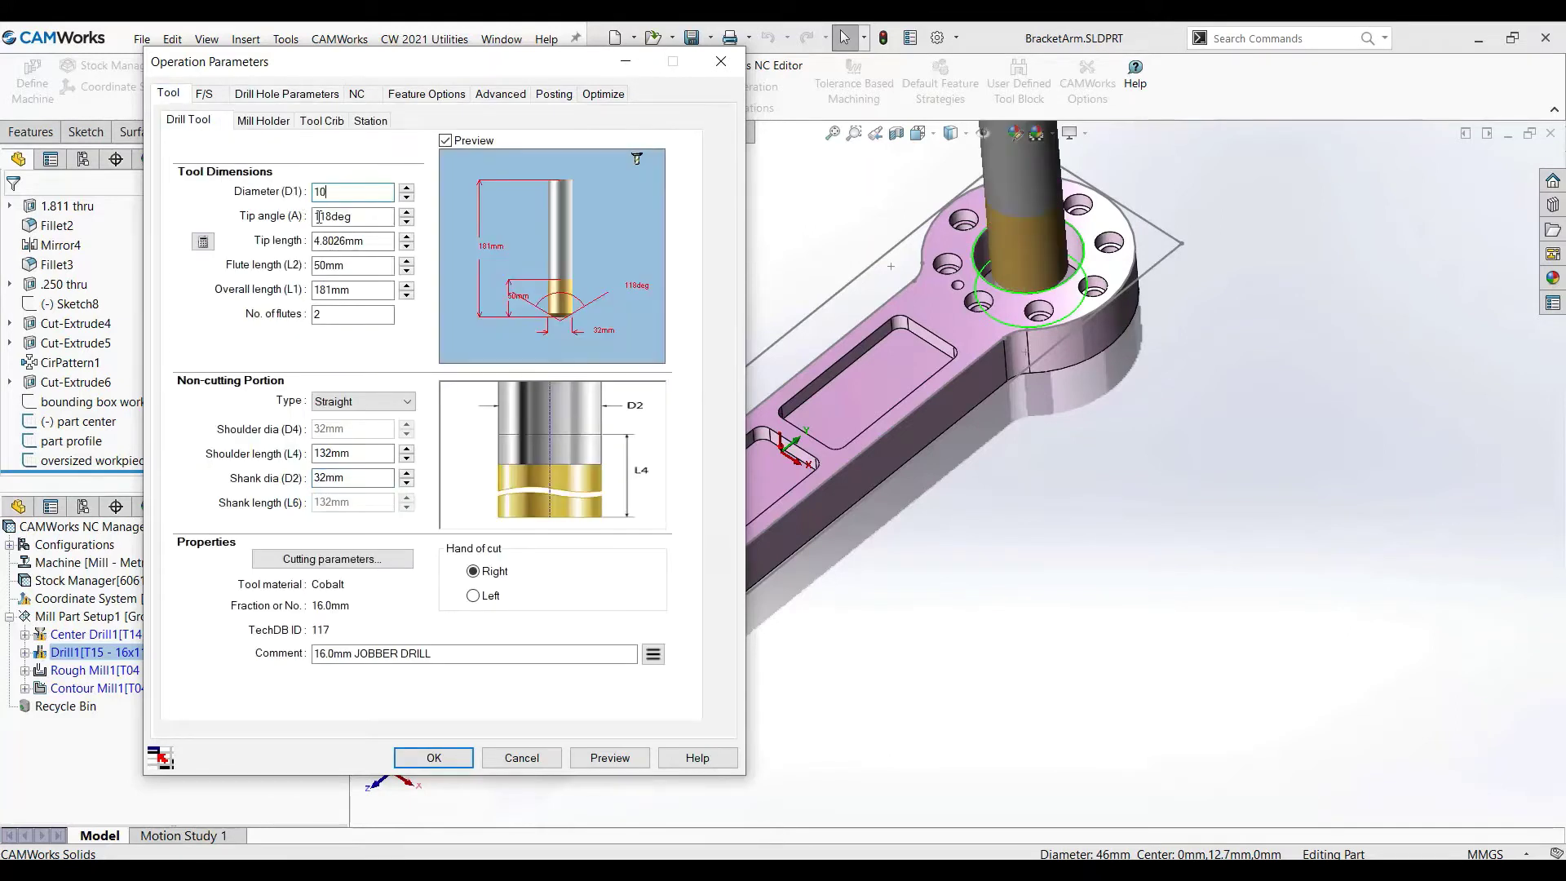
drag(351, 478, 257, 467)
text(10)
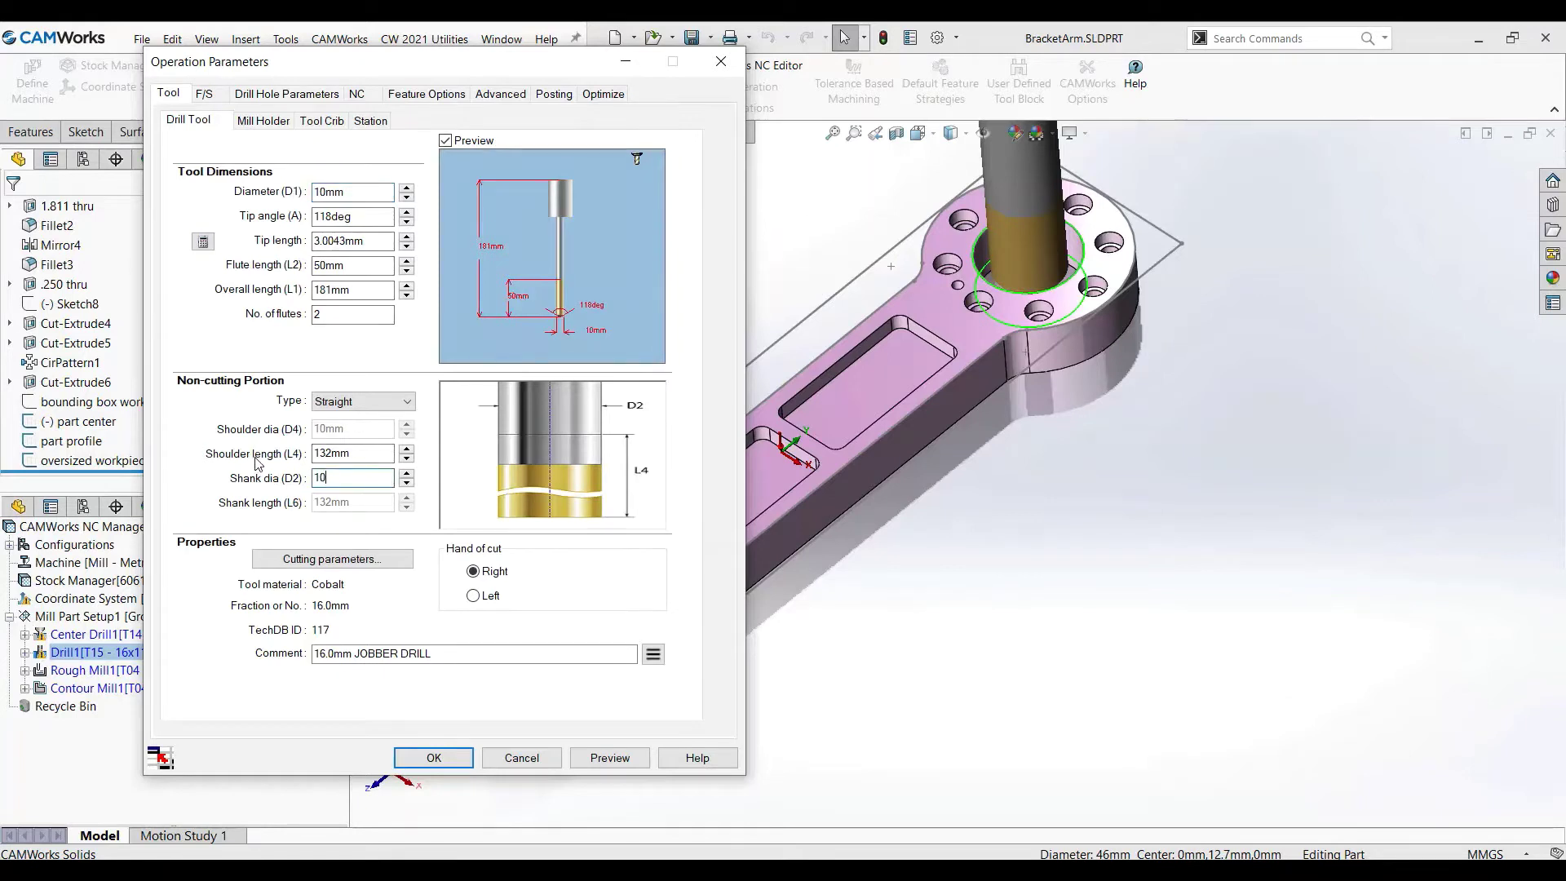
Toggle the 10 mm drill's subsequent peck amount between Percent of Tool diameter and Input Value, ending on Percent of Tool diameter
click(293, 94)
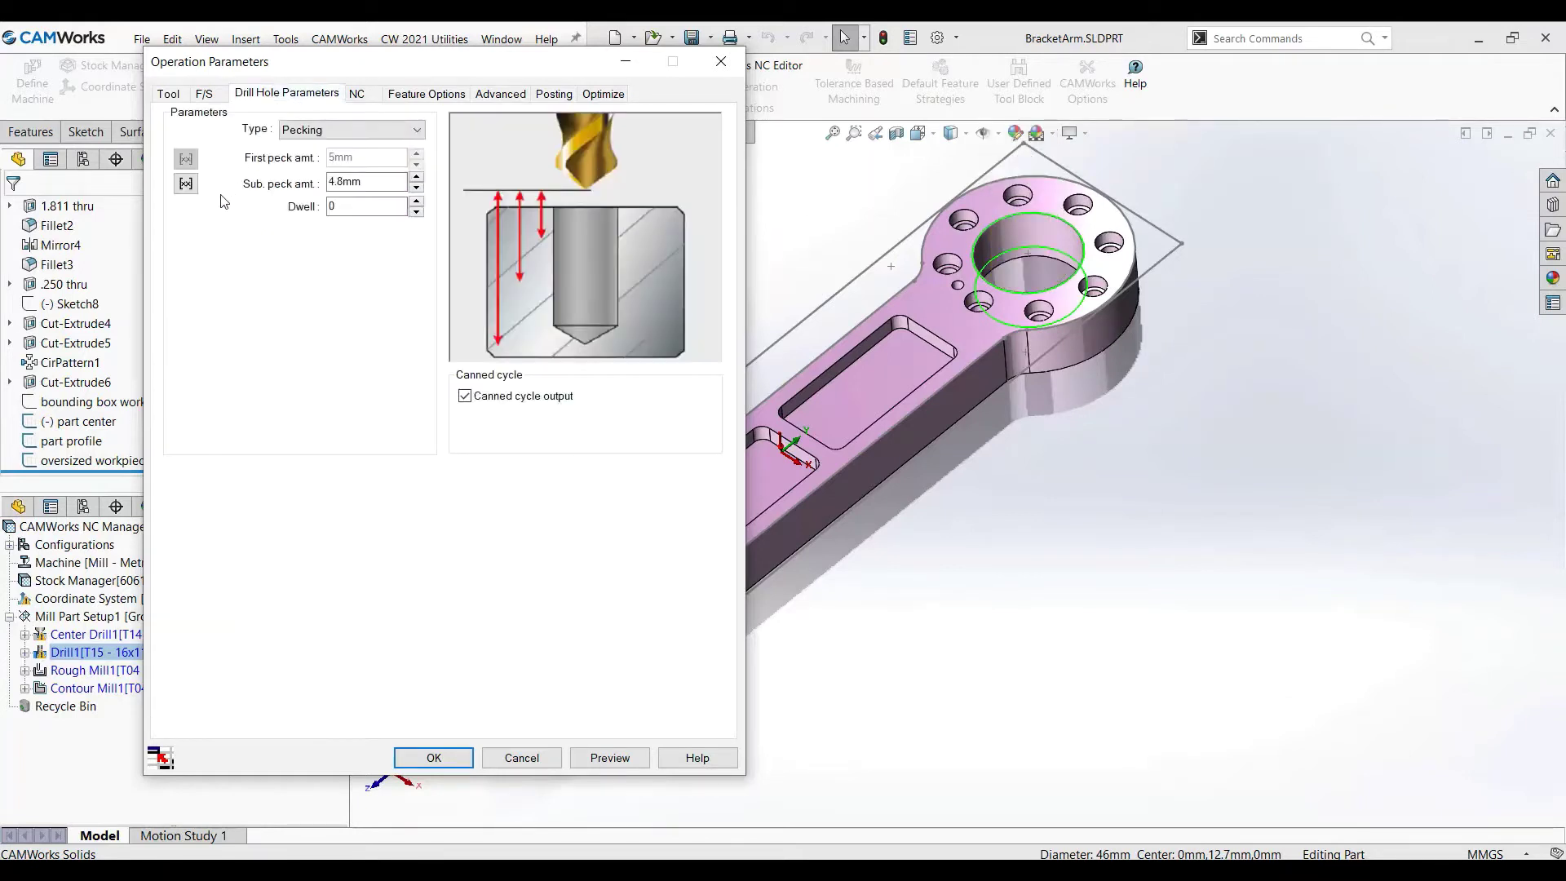
click(185, 183)
click(217, 235)
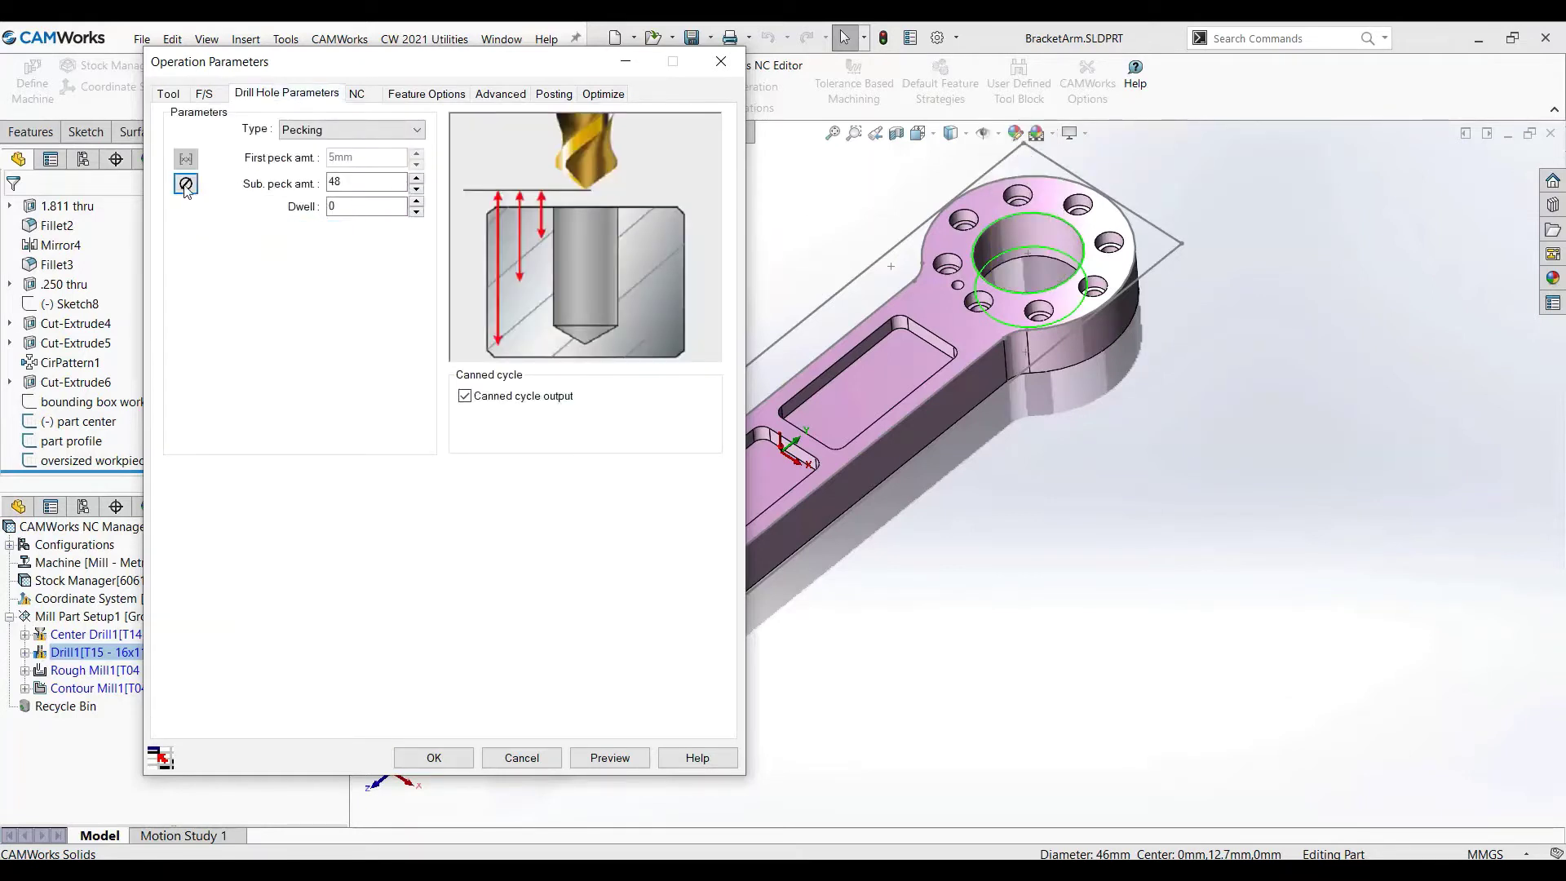
click(185, 183)
click(220, 209)
click(186, 184)
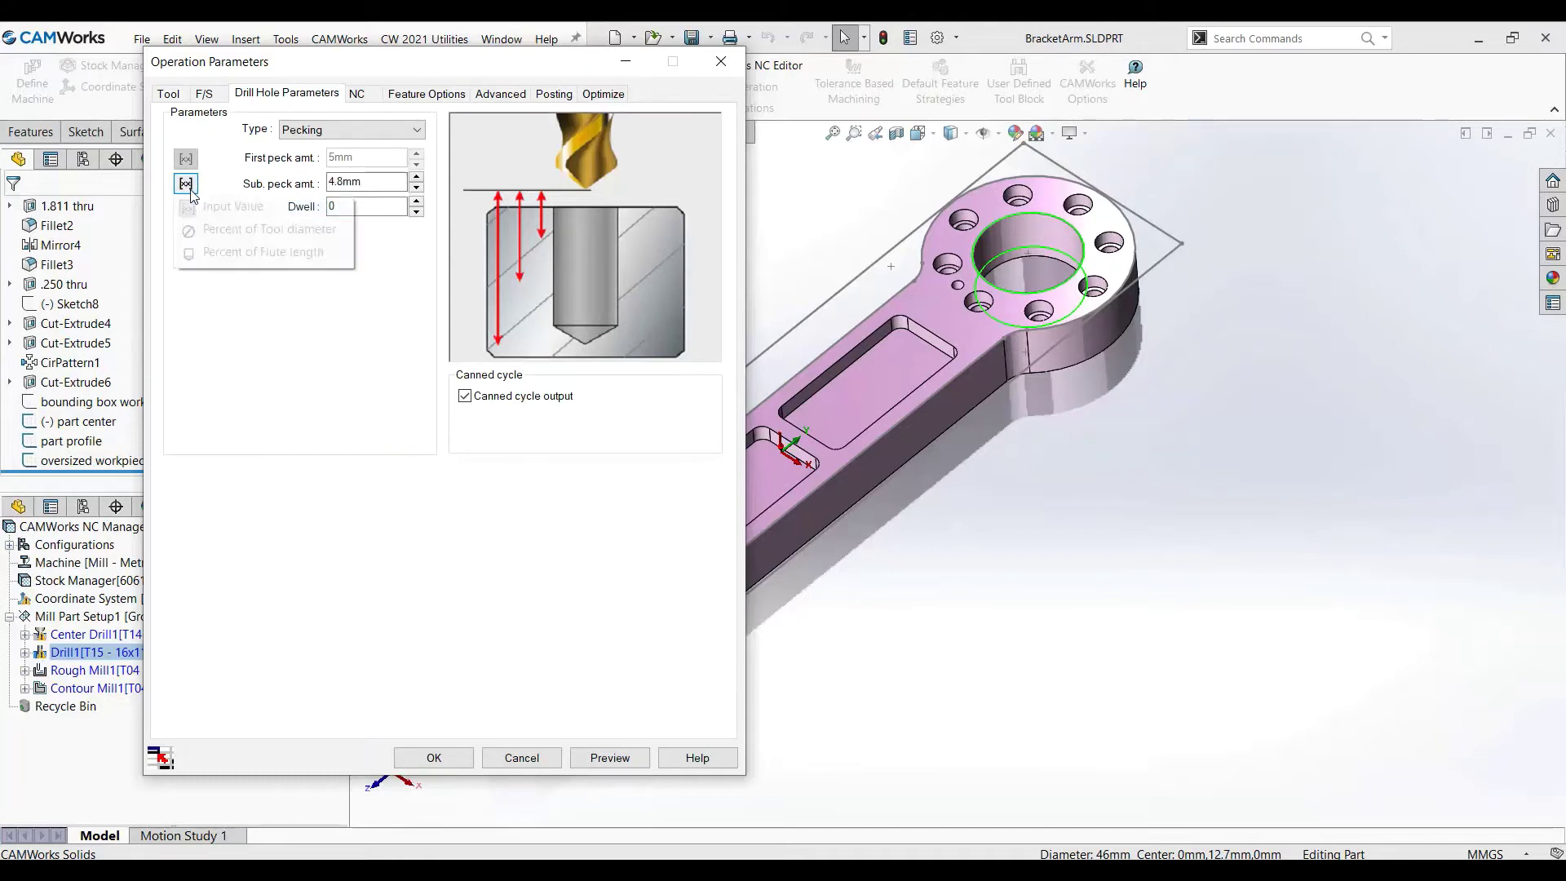
click(245, 229)
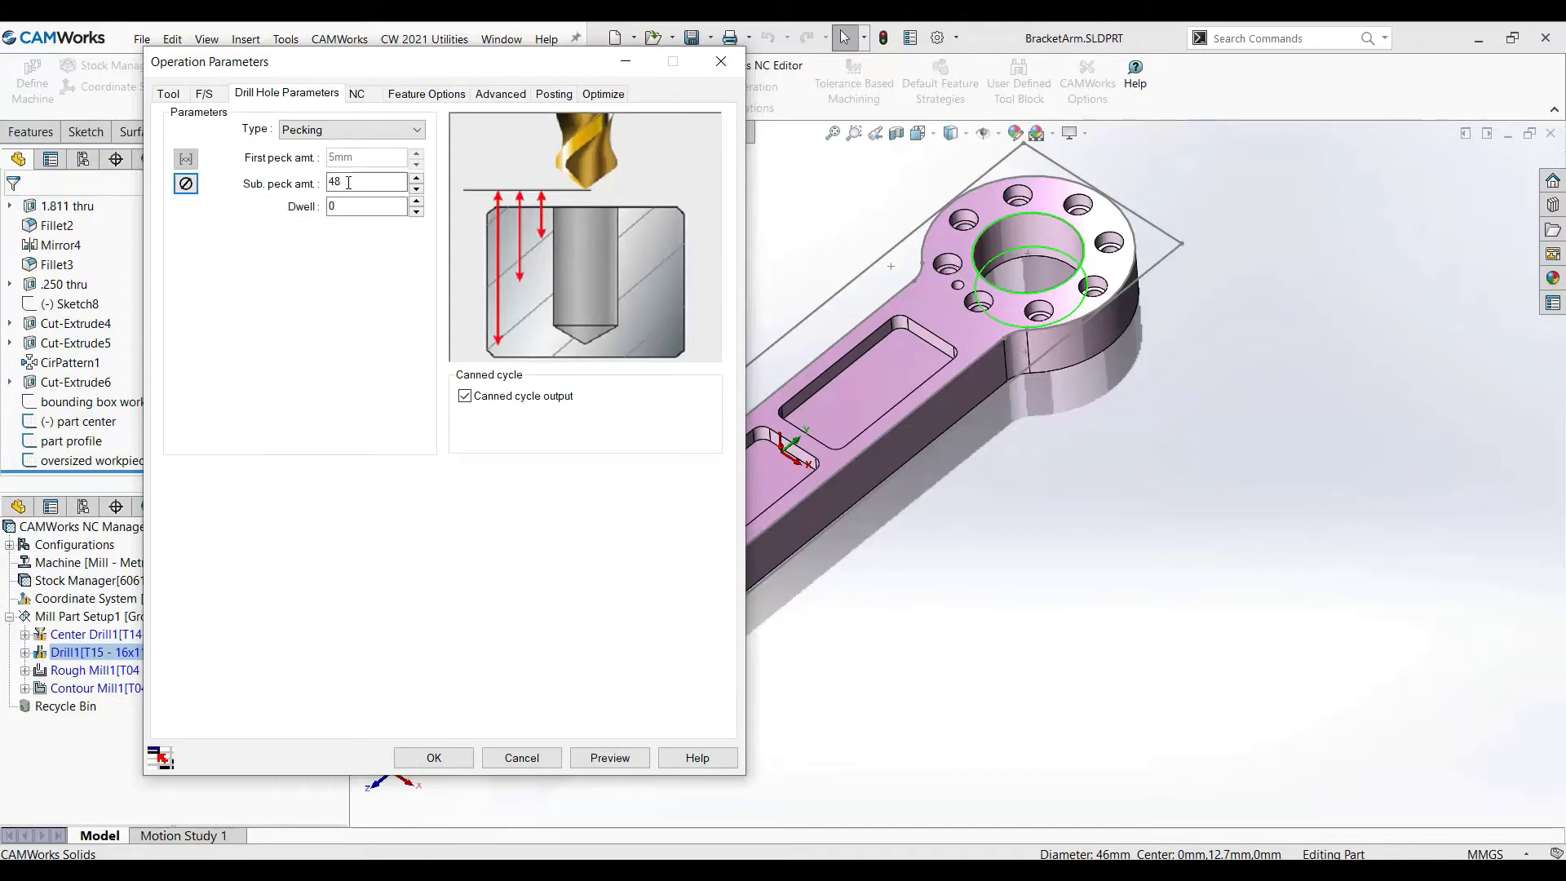
Convert a subsequent peck amount of 15 percent of the tool diameter to an input value, and discard the Drill1 parameter changes
double_click(335, 182)
text(15)
click(185, 183)
click(229, 207)
click(373, 181)
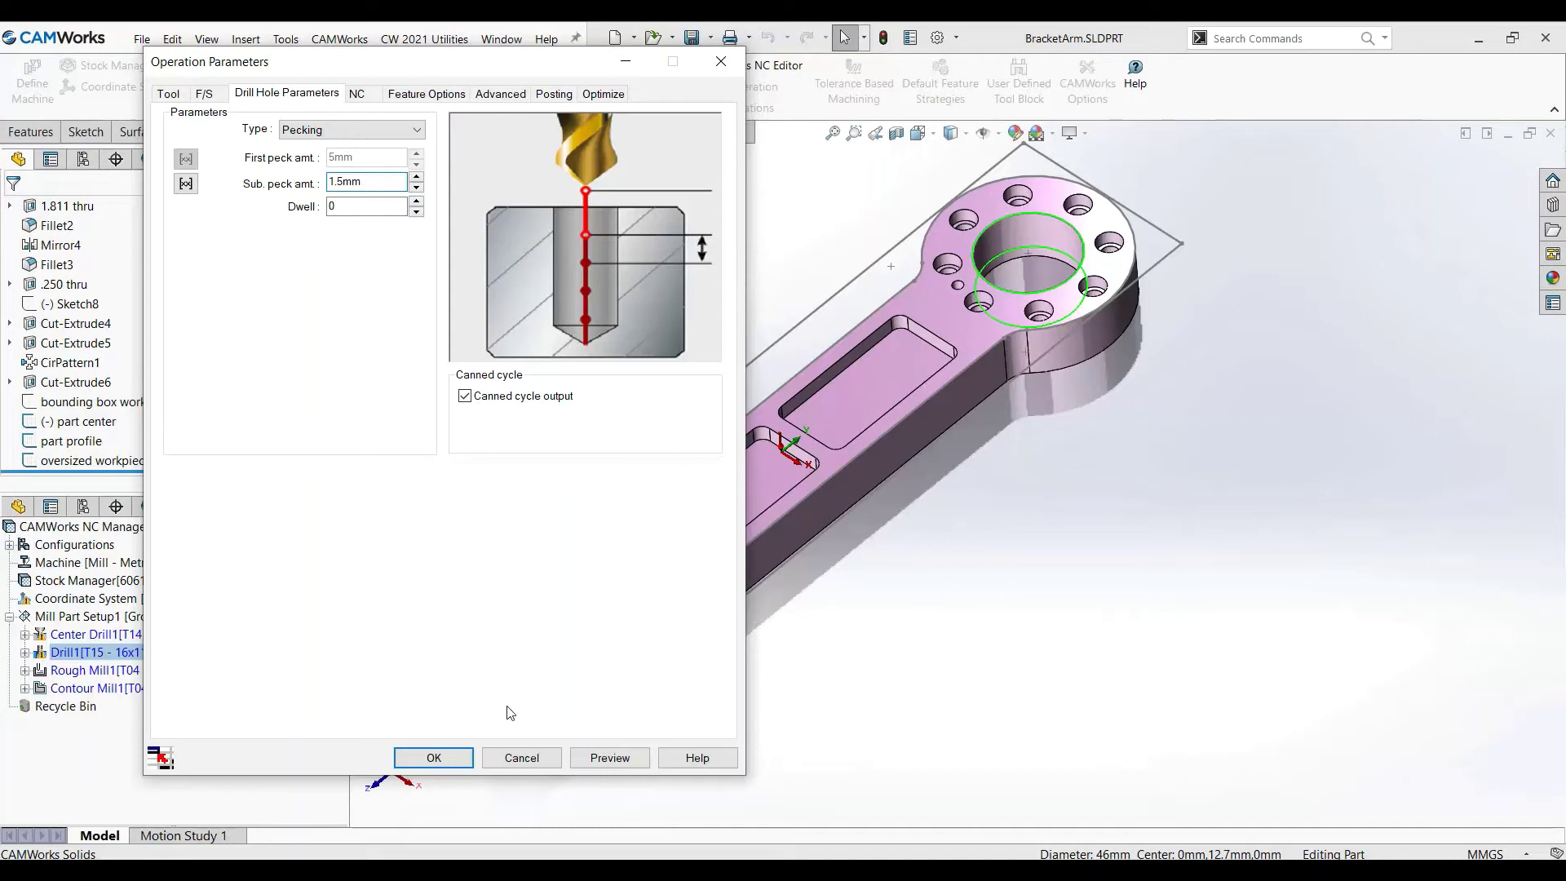
click(522, 757)
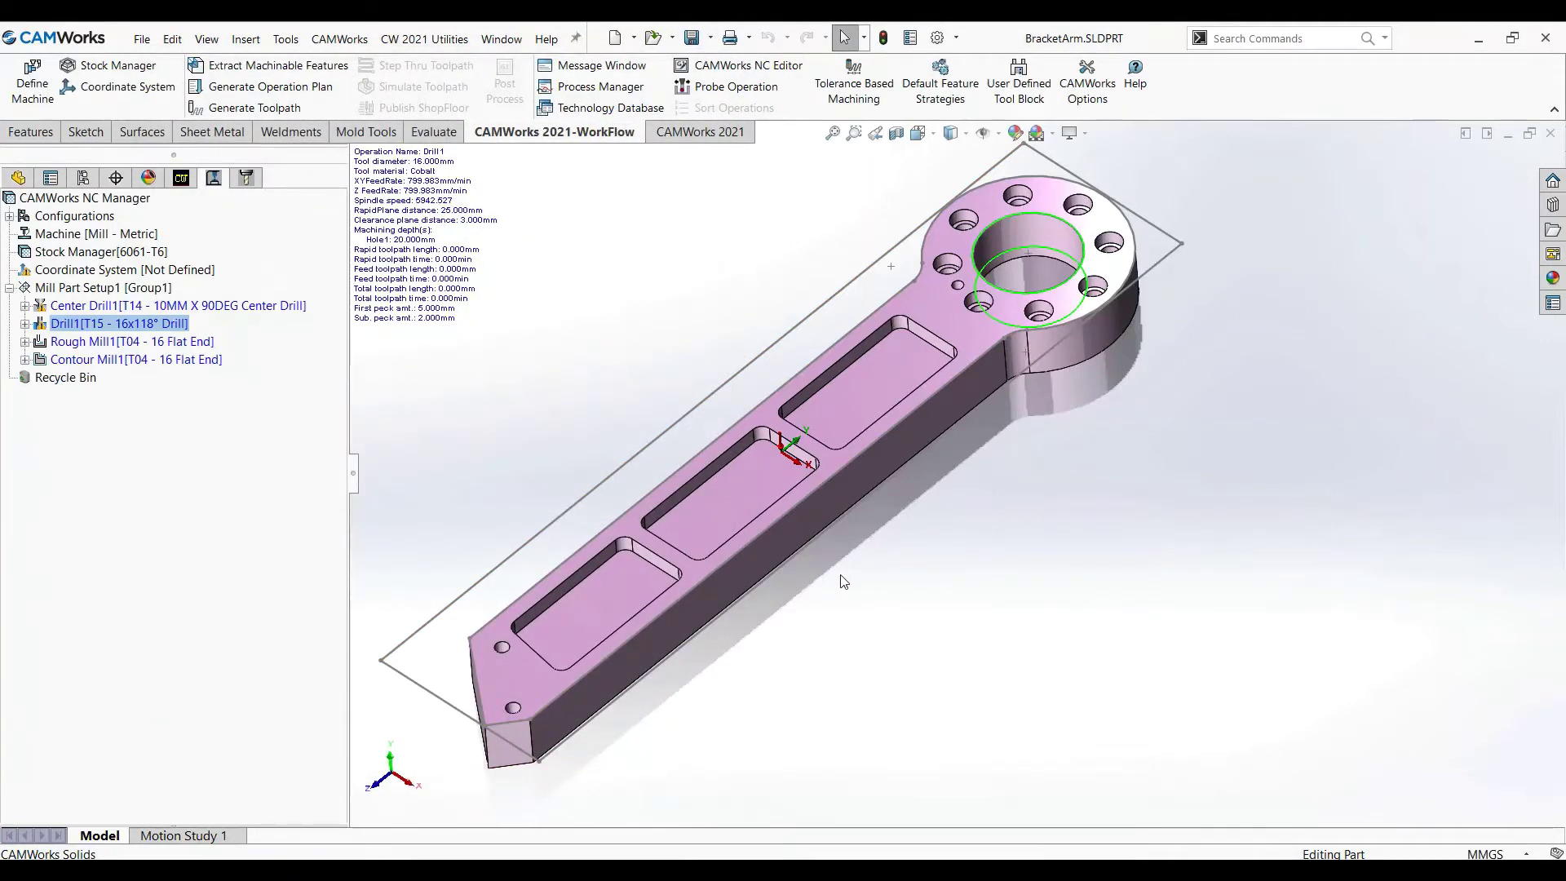
Switch to the PowerPoint slide show, advance to the slide on the stock-modification rebuild prompt, and return to CAMWorks
key(super+Tab)
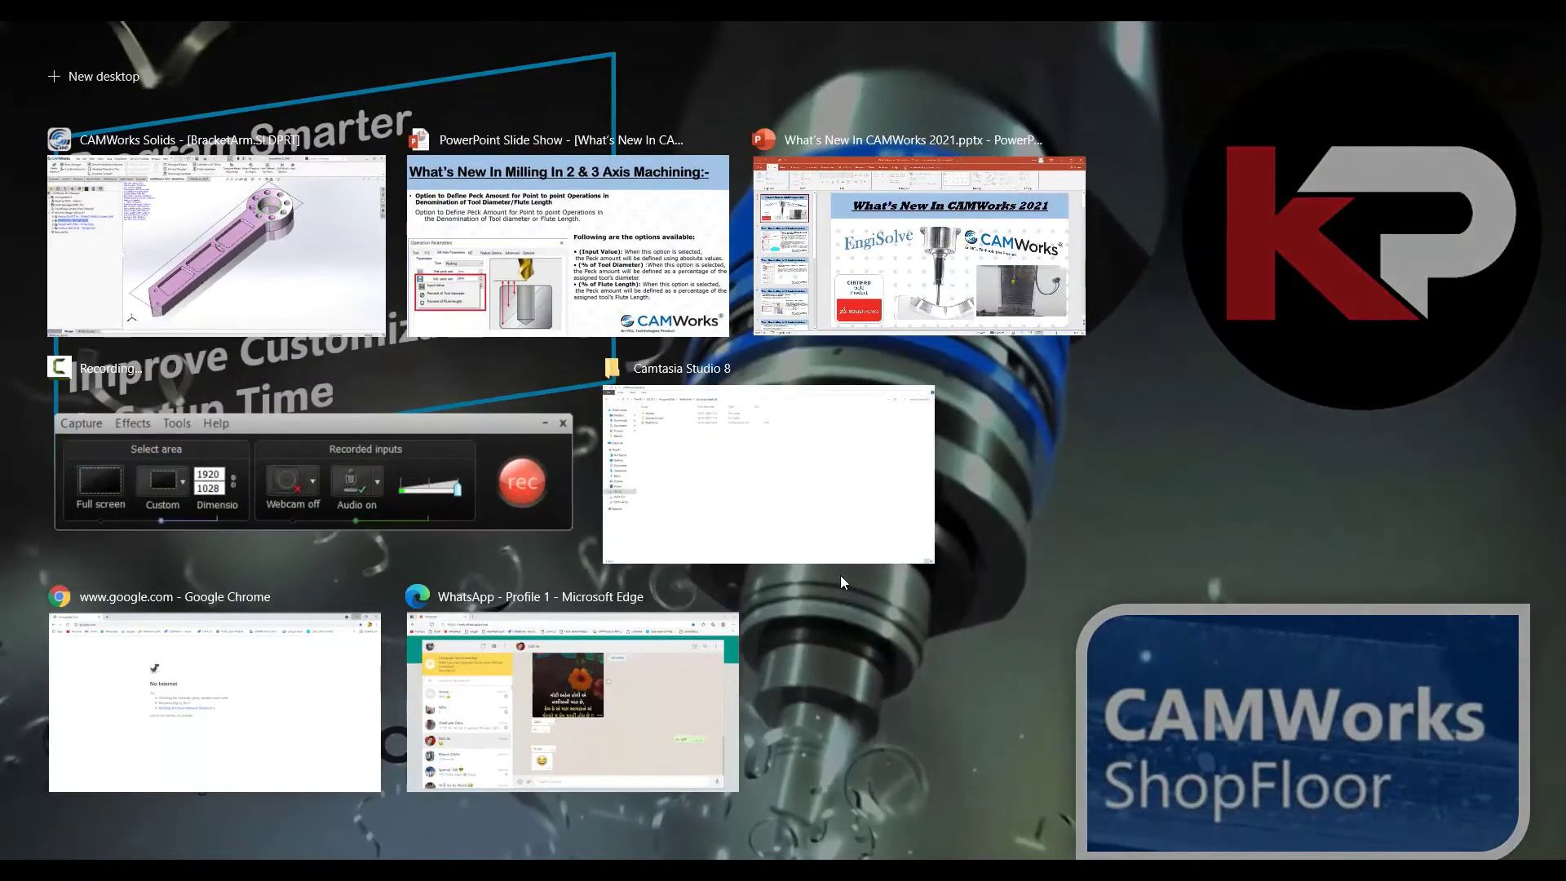
click(593, 294)
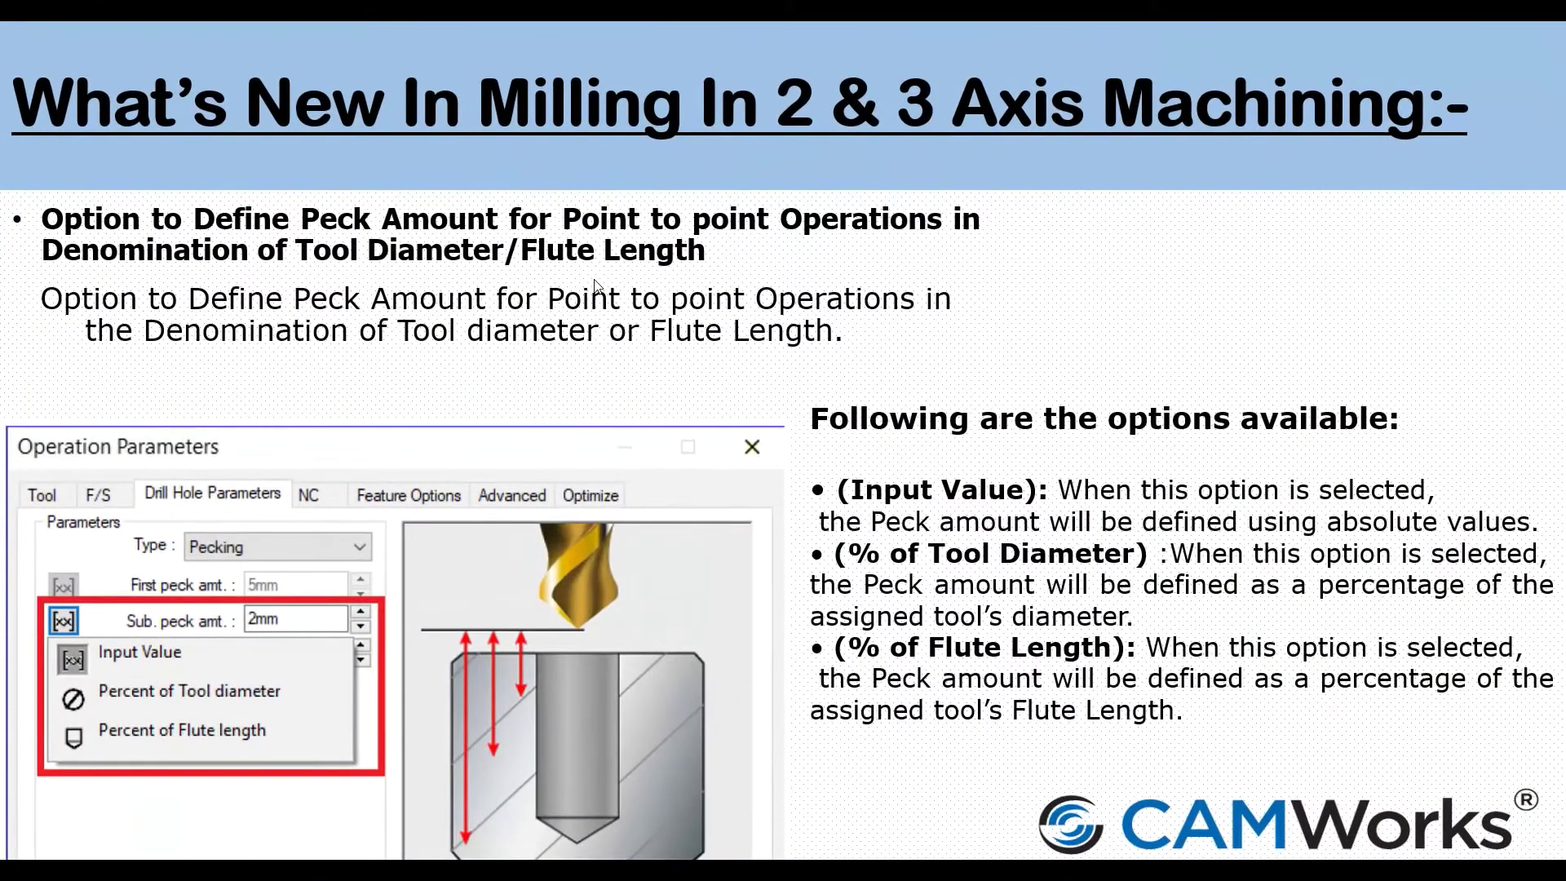
click(594, 285)
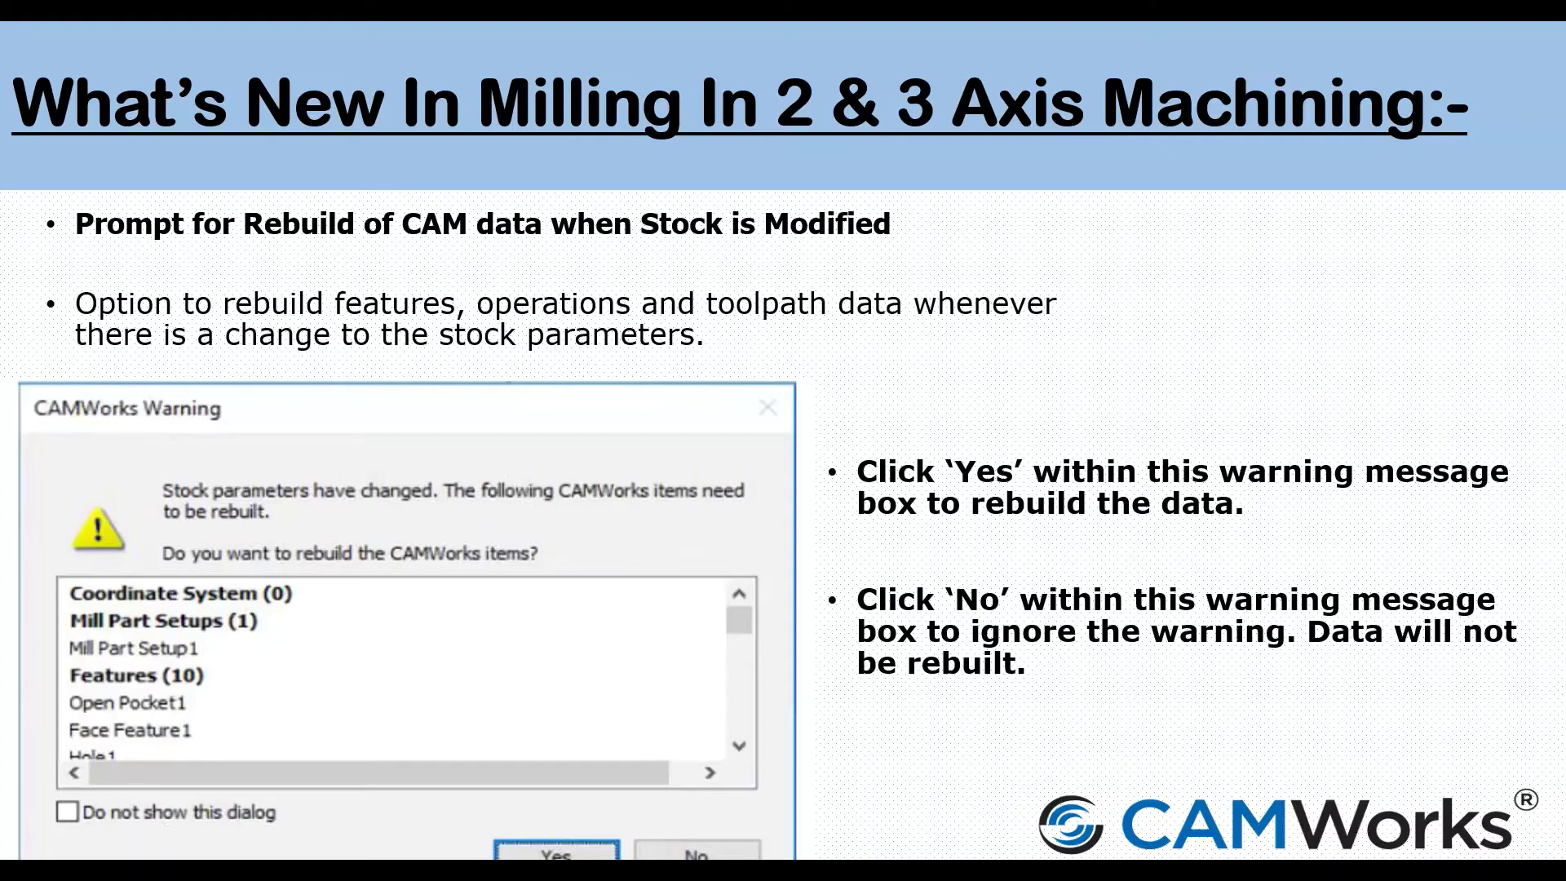
key(super+Tab)
click(595, 228)
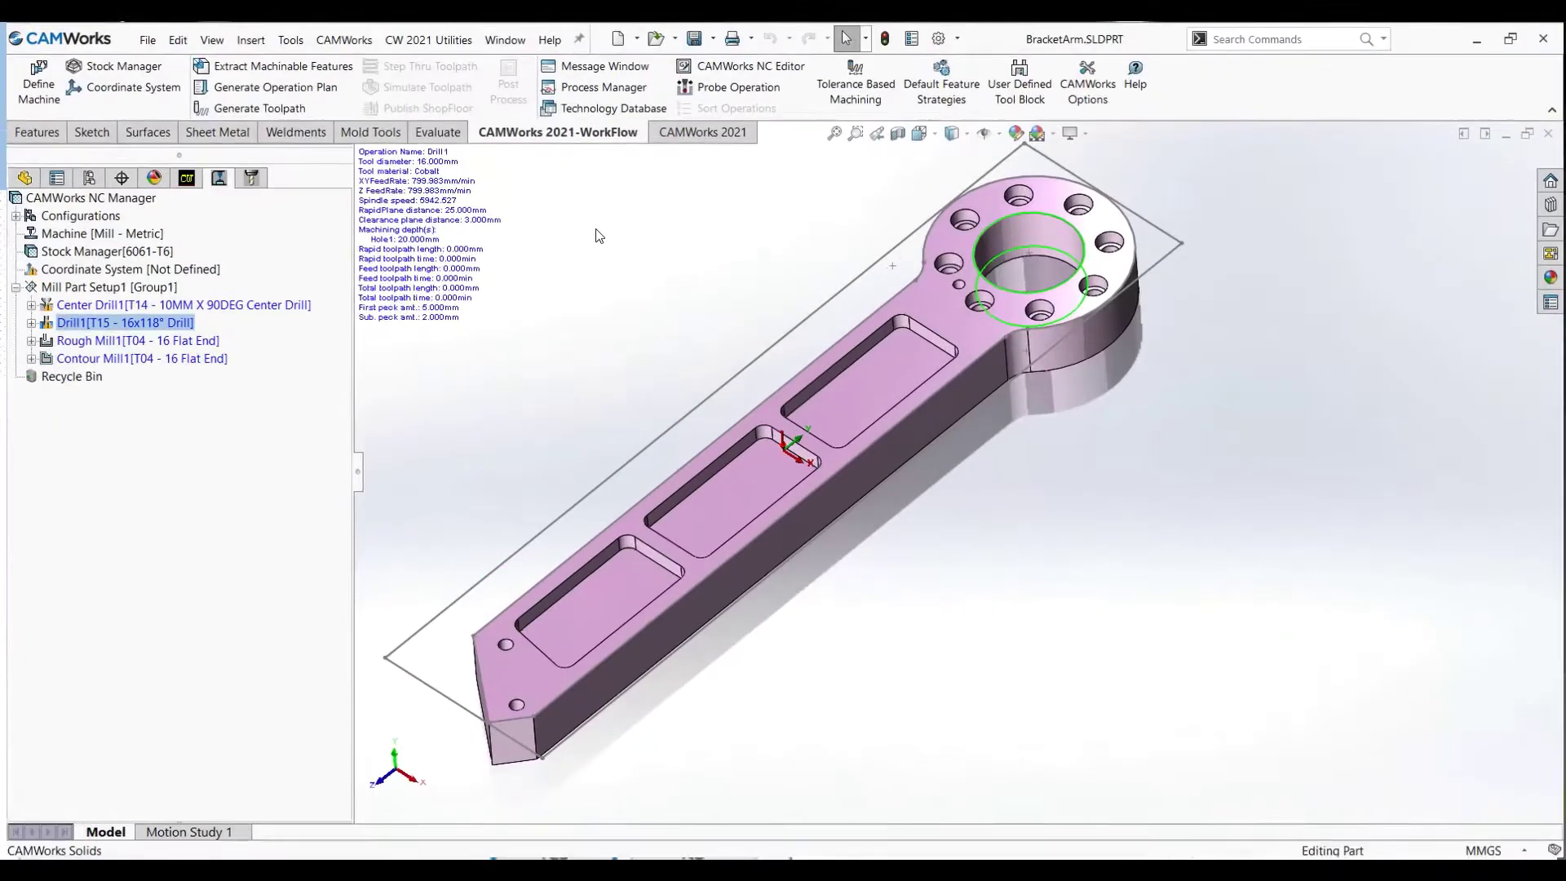
Set the stock's bounding box offsets to 10 mm in X, Y and Z, accept them, and rebuild the CAMWorks items
click(102, 252)
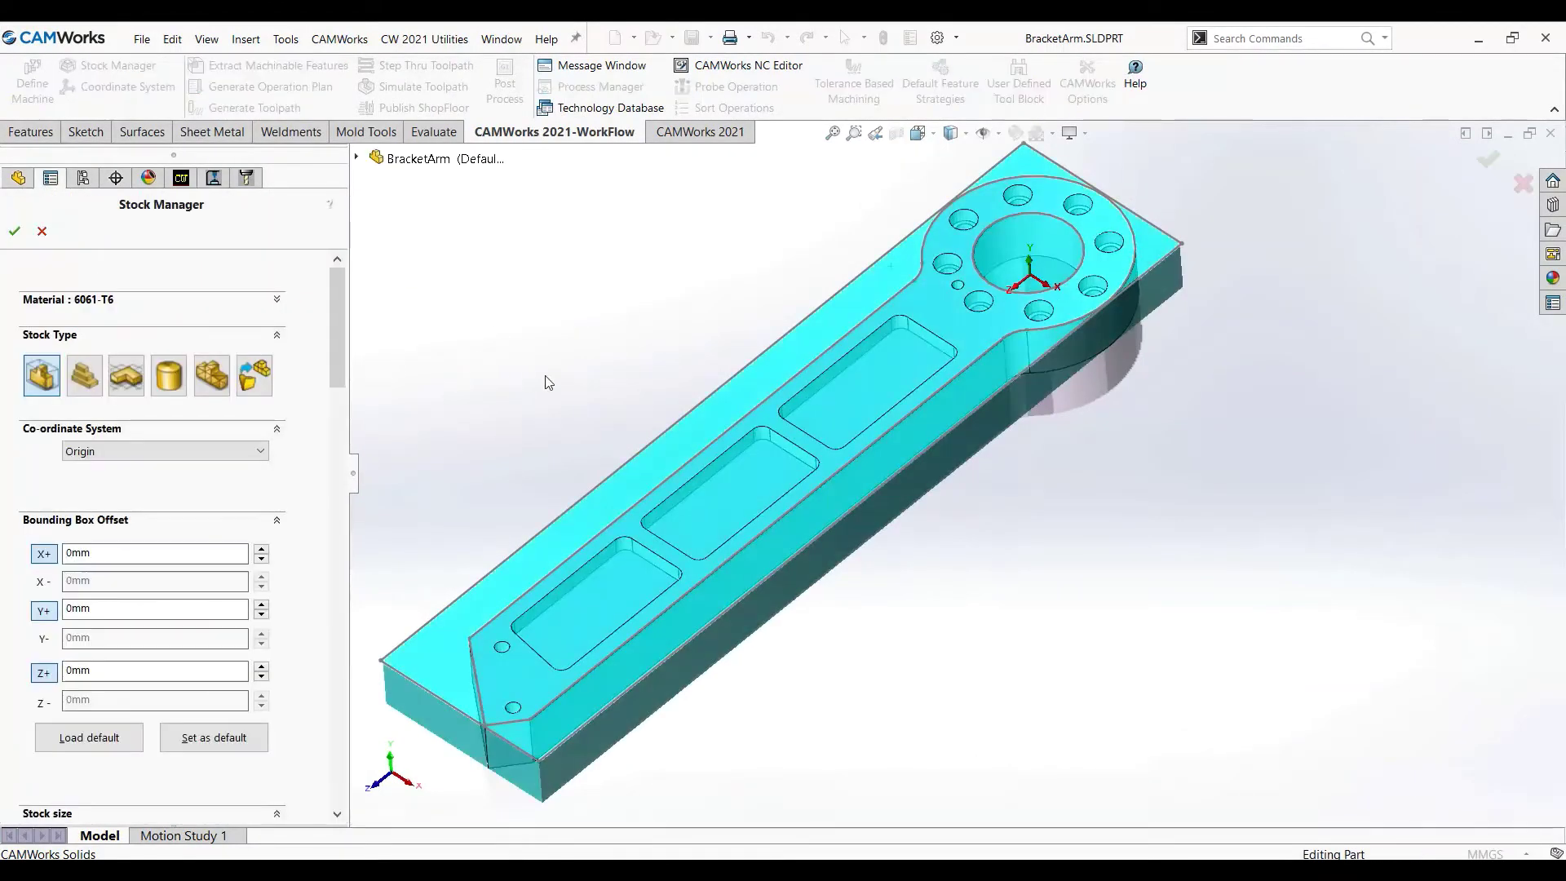
click(261, 549)
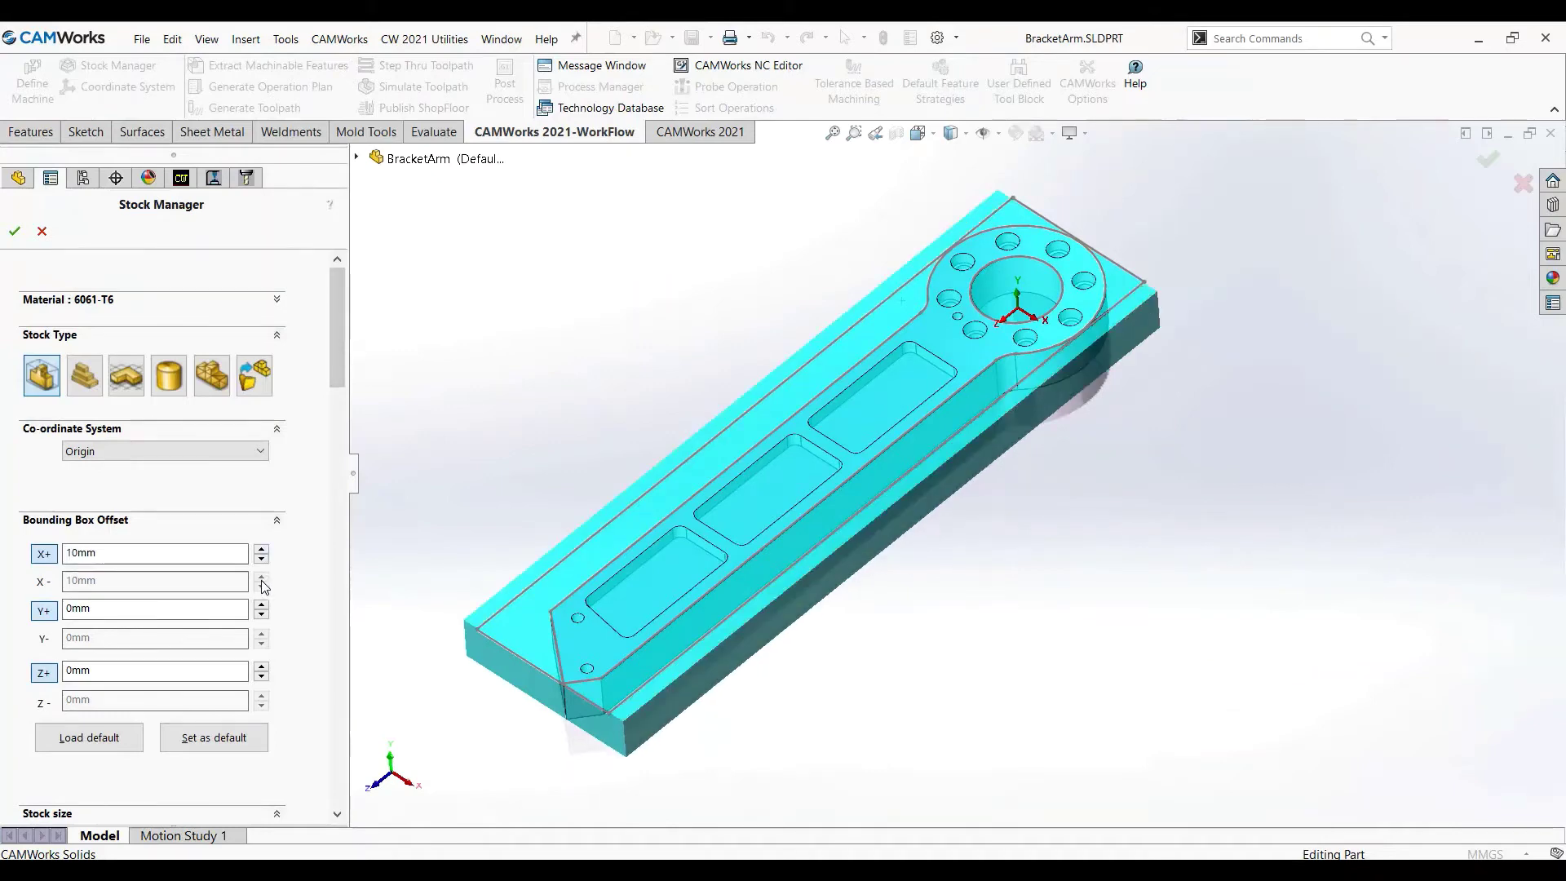
click(261, 605)
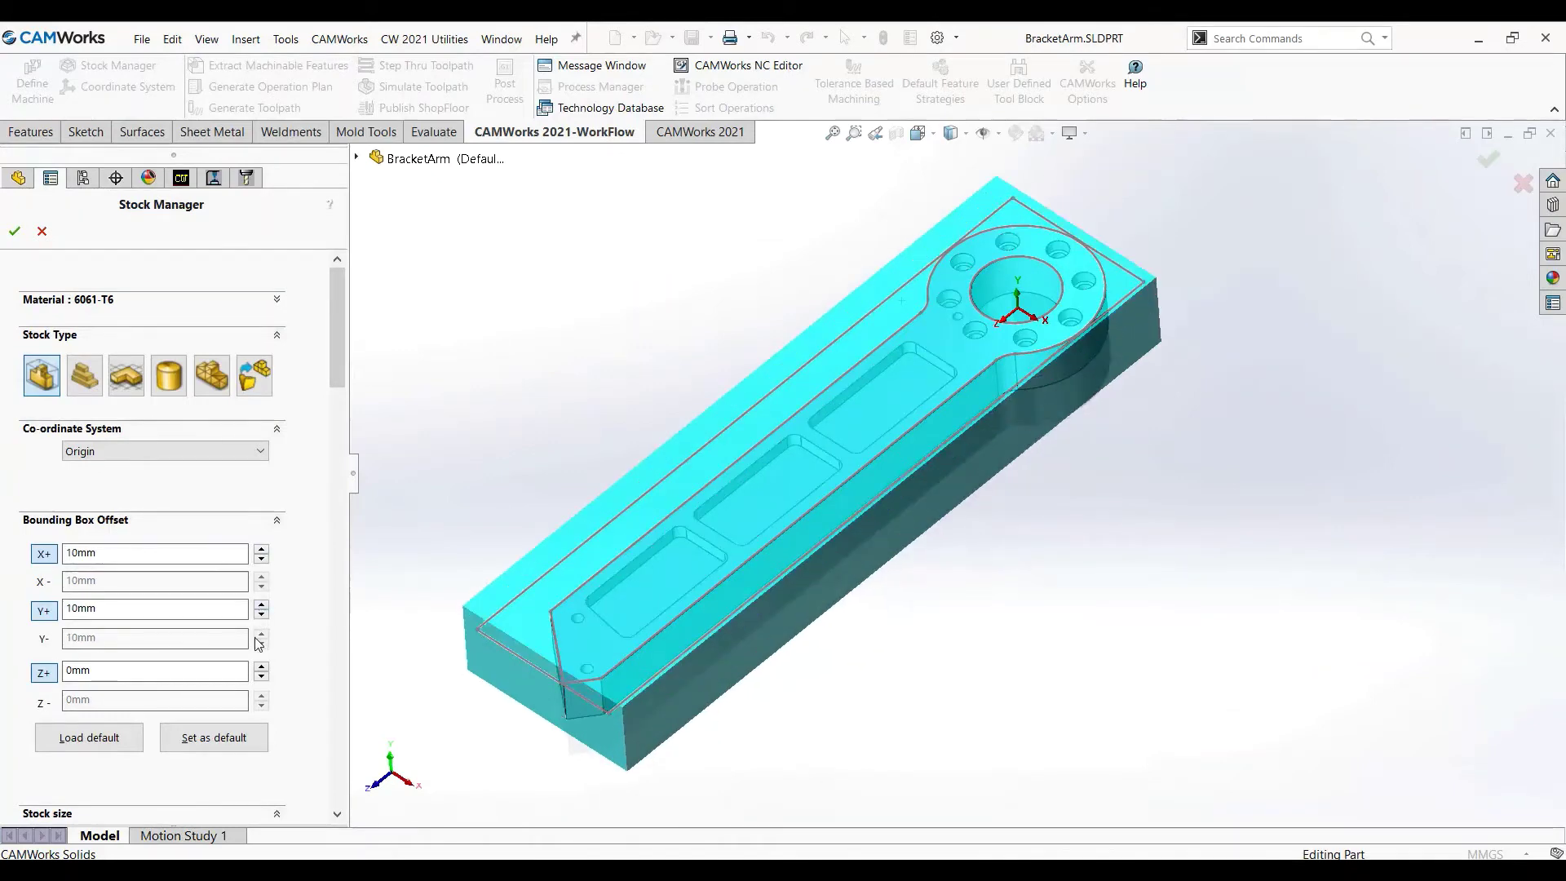
click(262, 665)
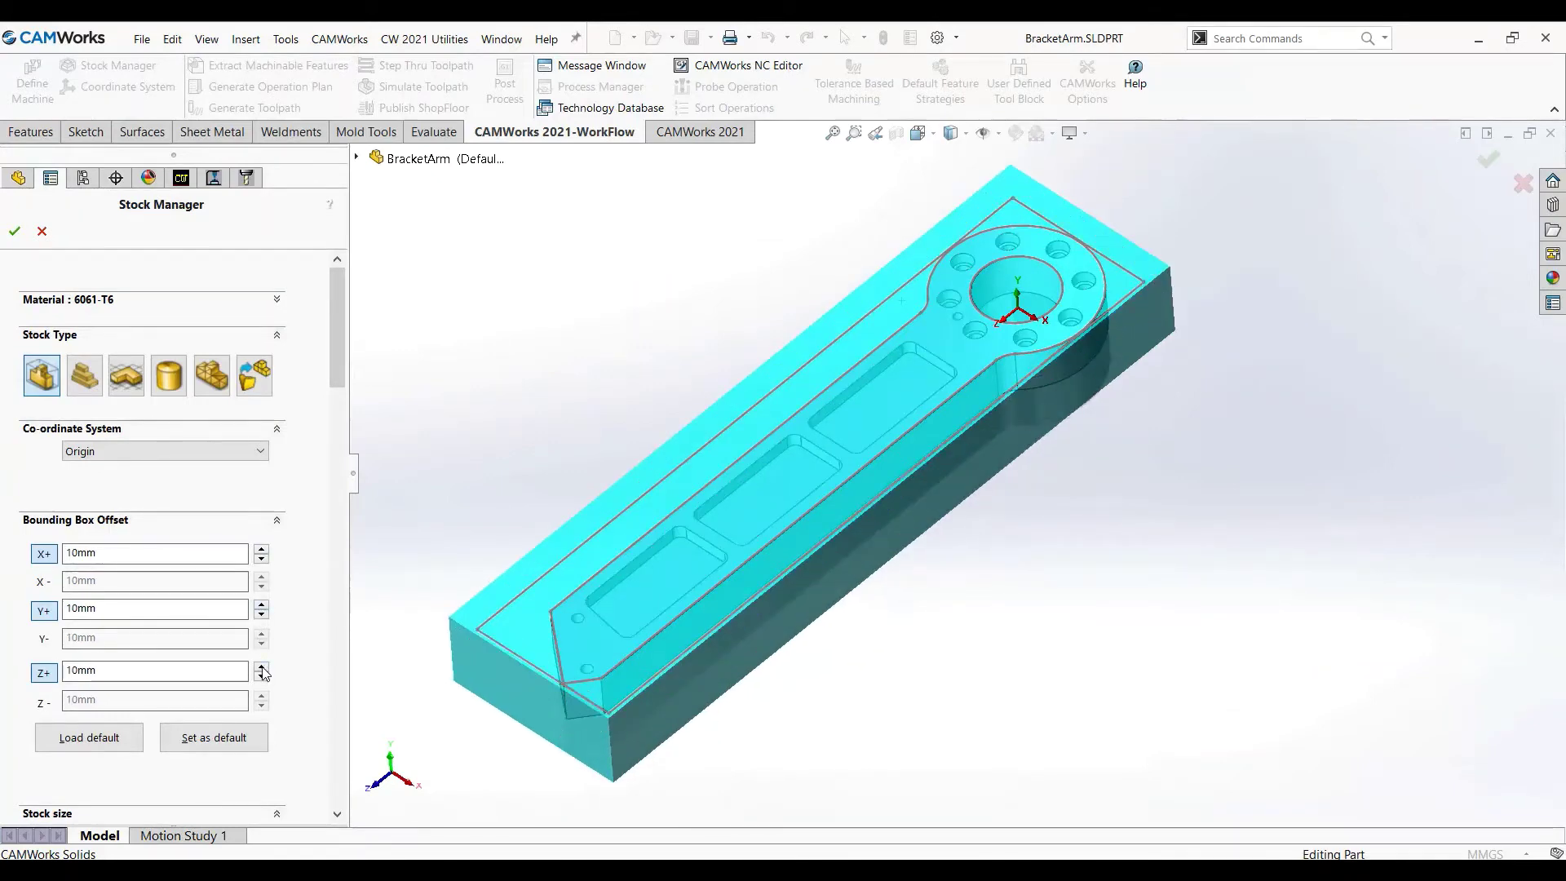
click(14, 231)
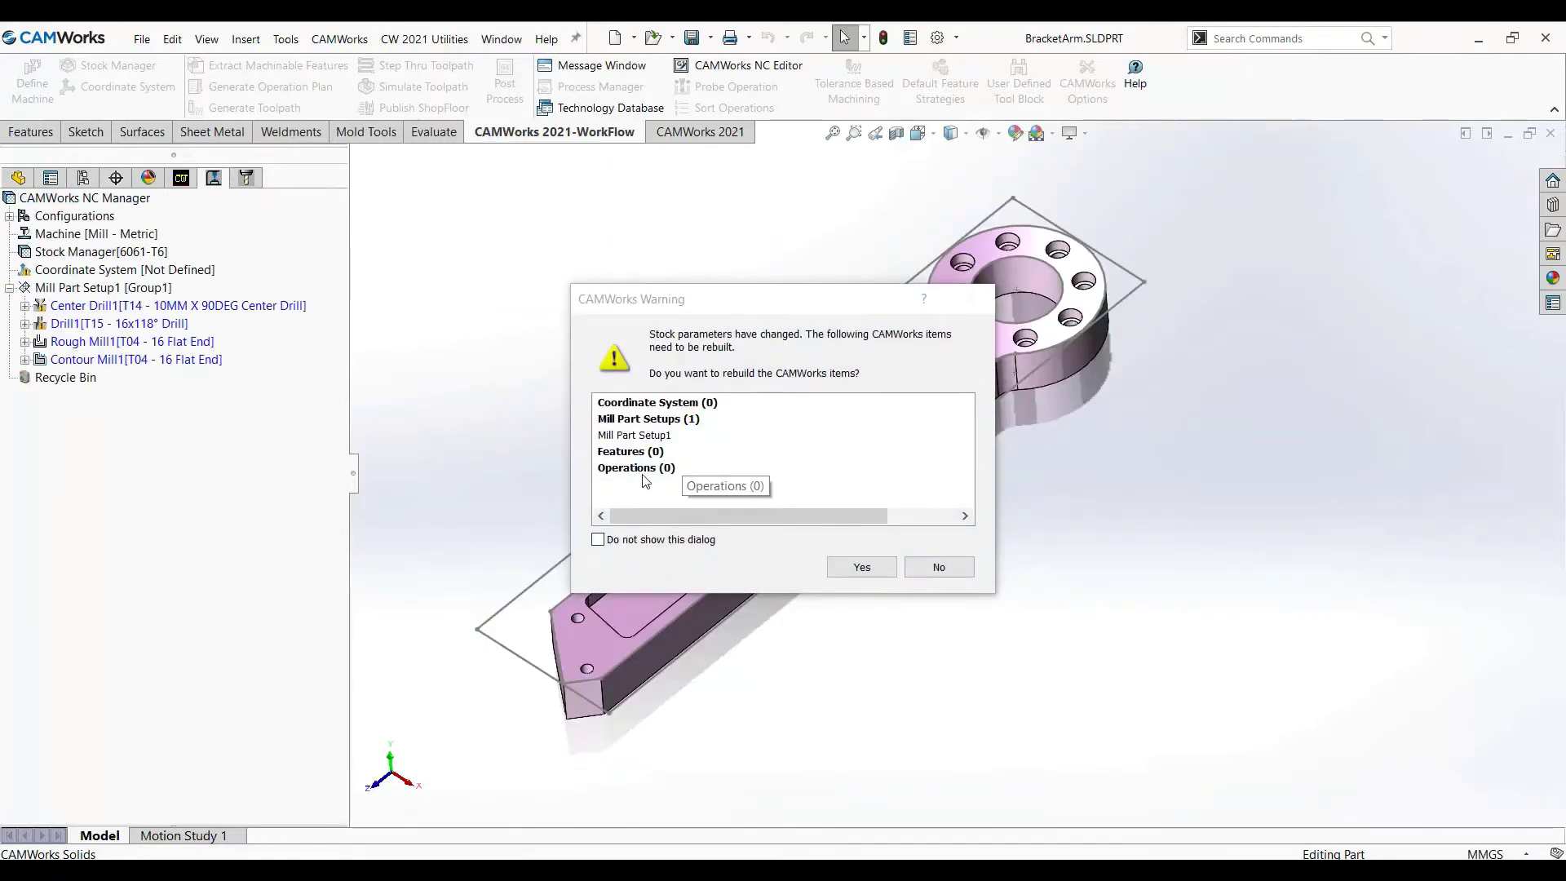
click(650, 436)
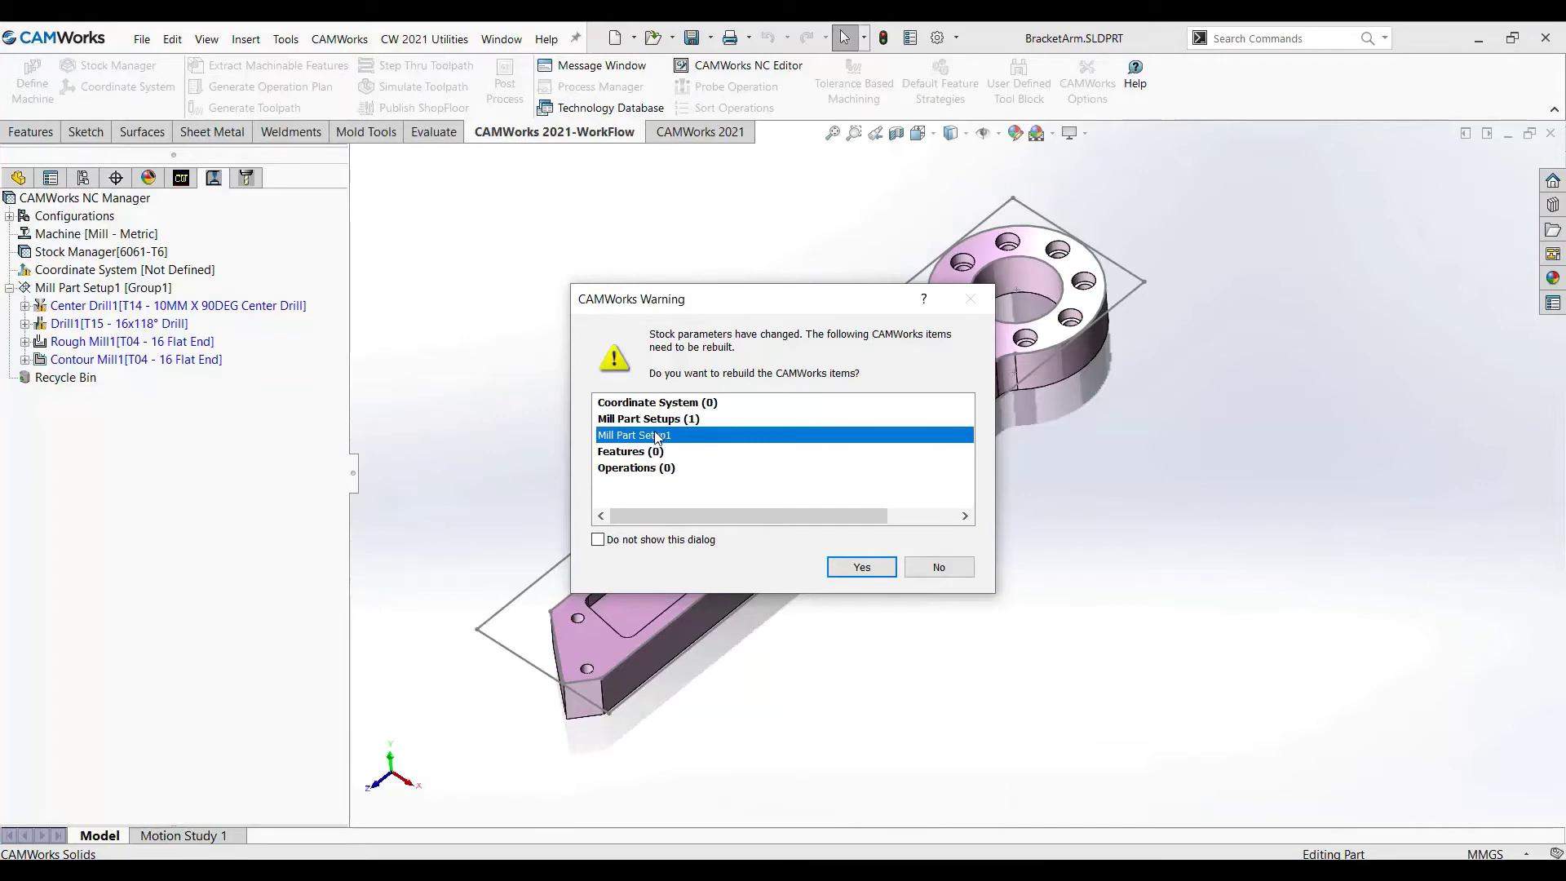
click(852, 568)
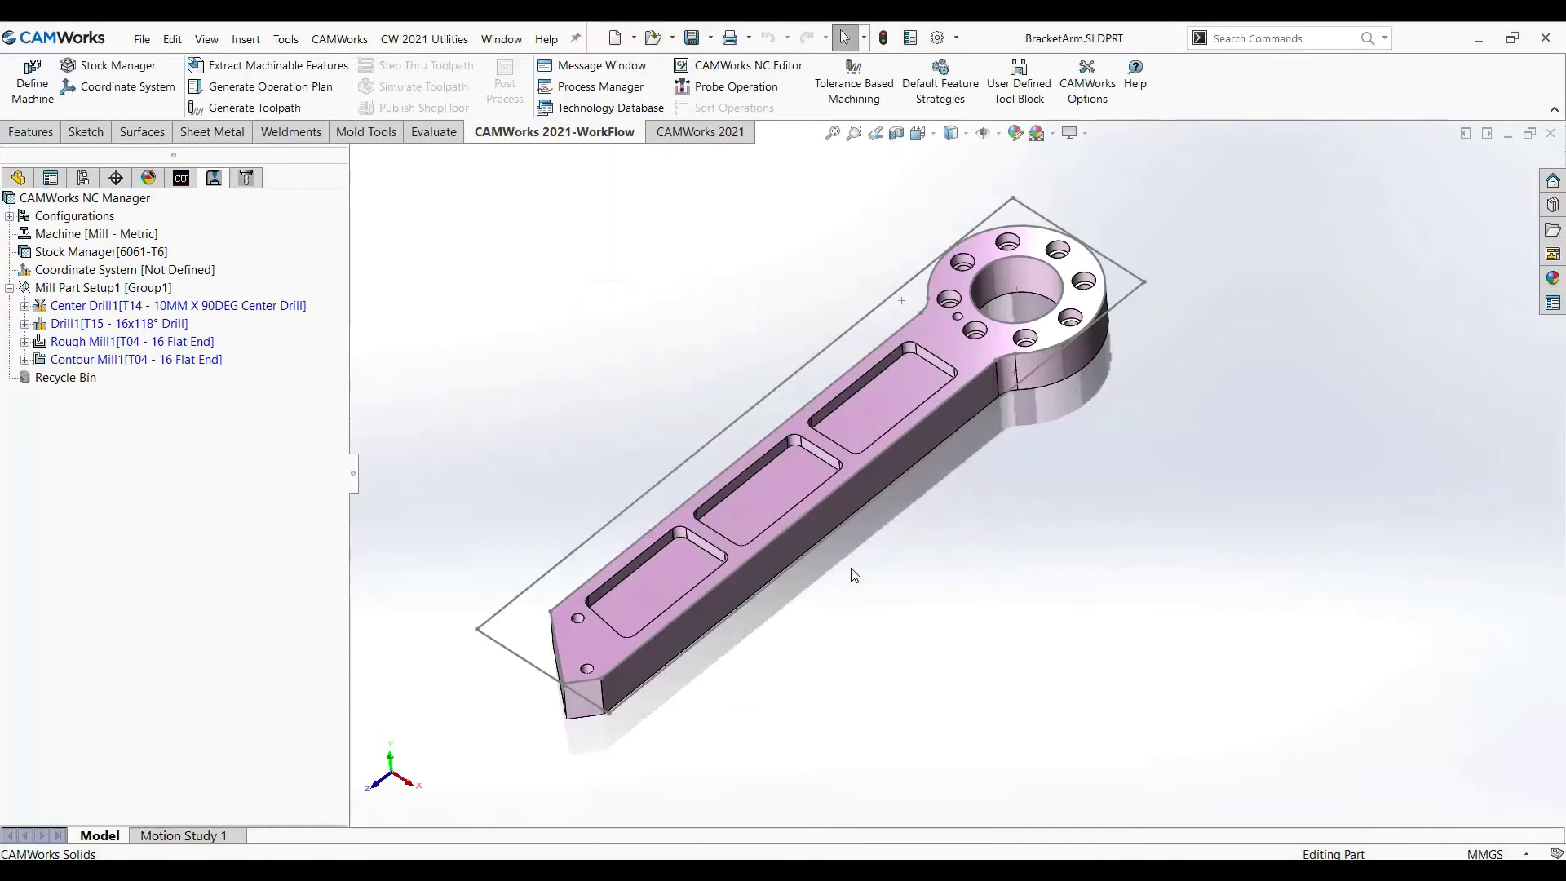
Edit the sketch of the three pockets, dimension the pocket nearest the round end to 60 mm long, and exit the sketch
click(23, 180)
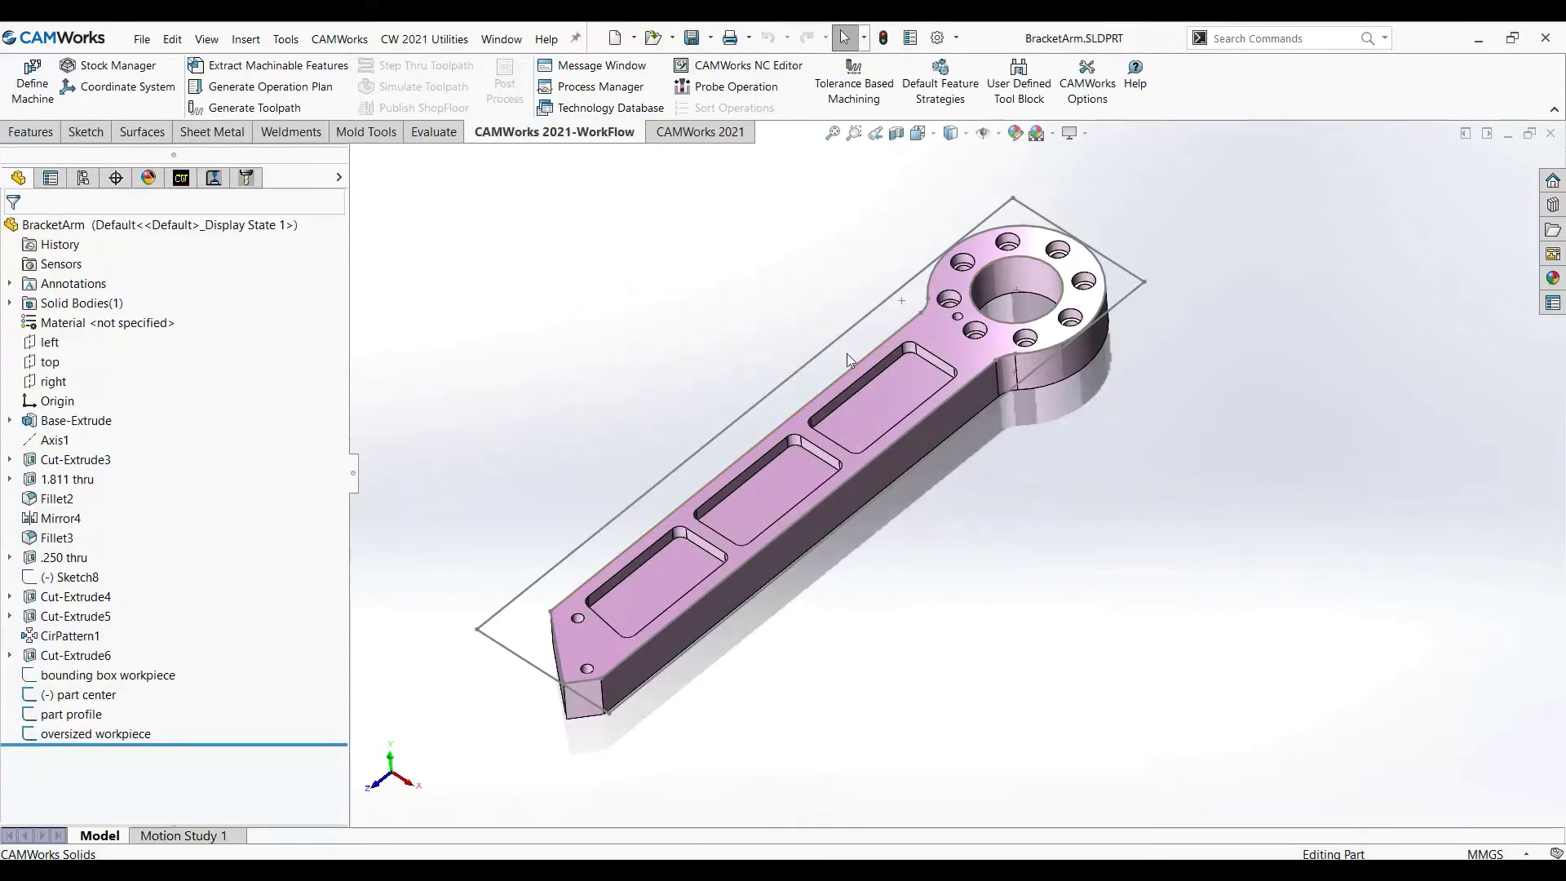
click(893, 383)
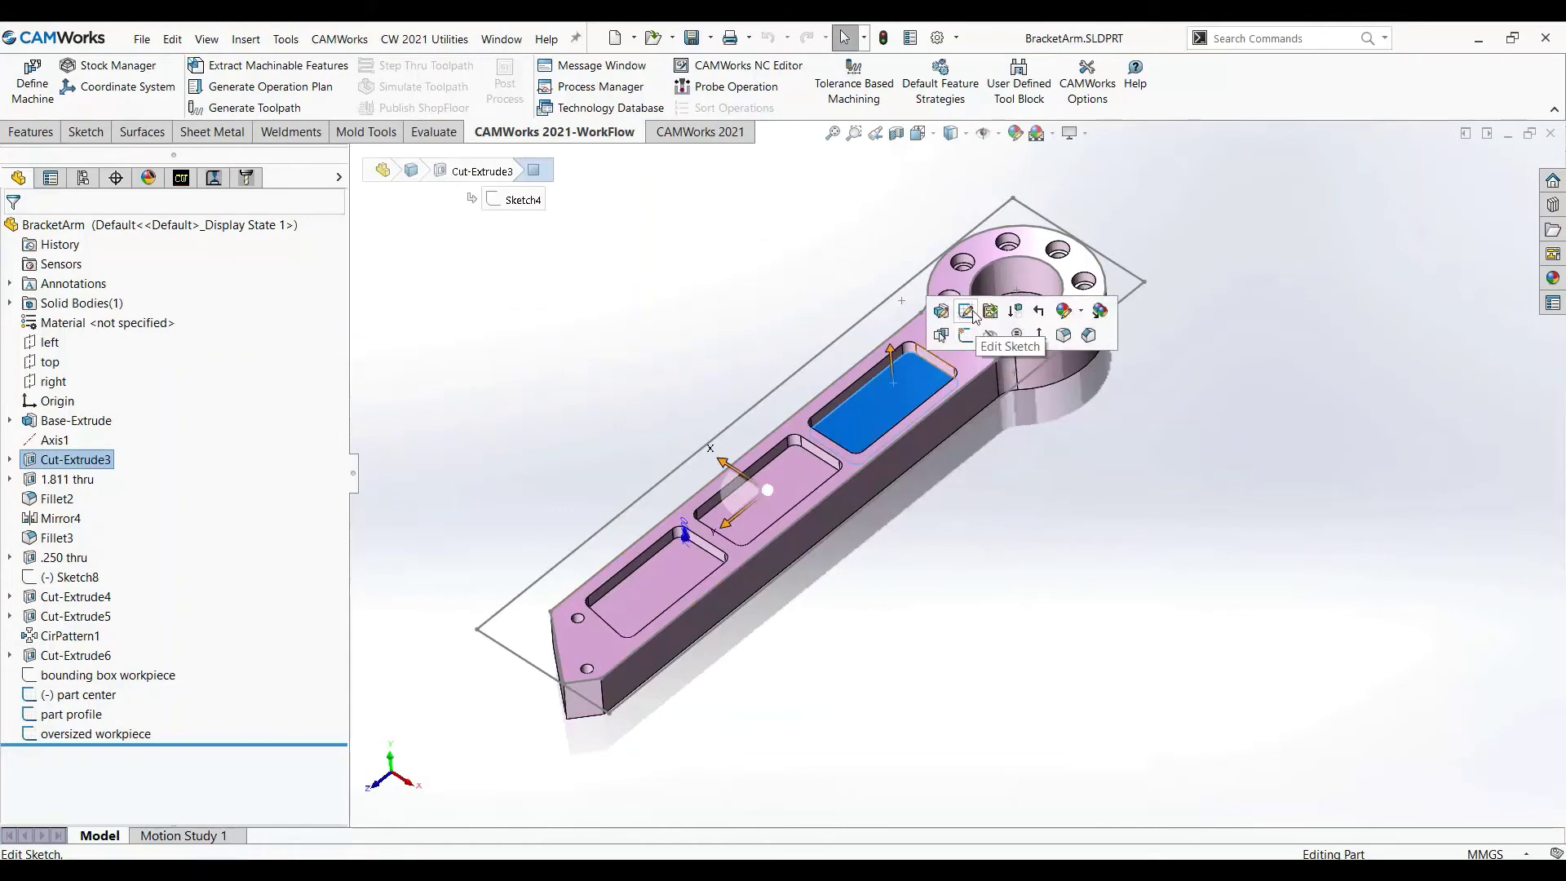
click(970, 310)
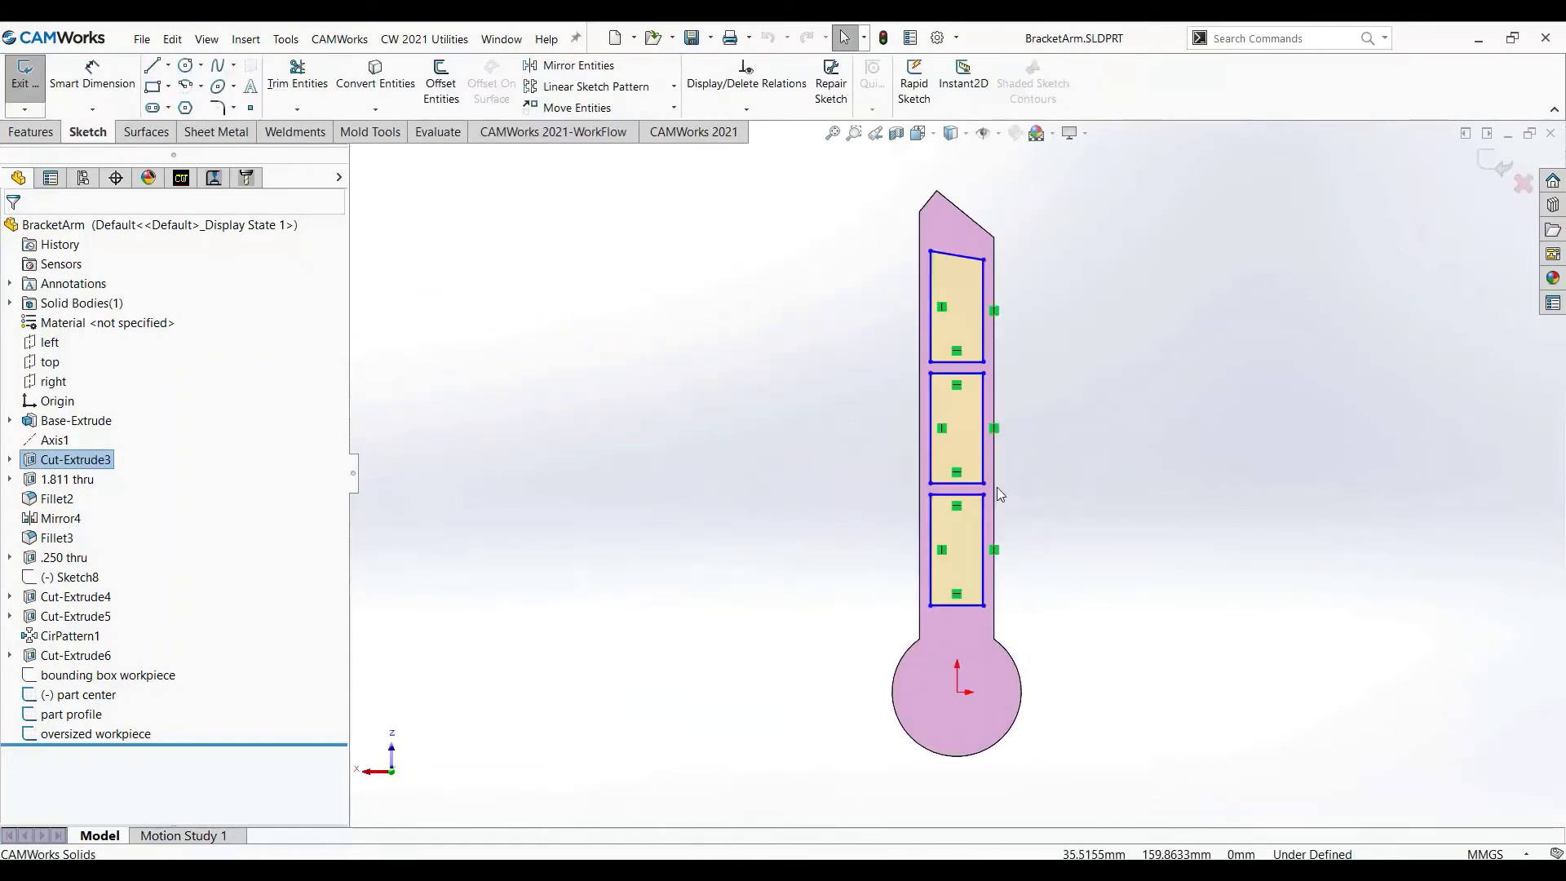
right_drag(1063, 580, 1073, 410)
scroll(1011, 530, down, 6)
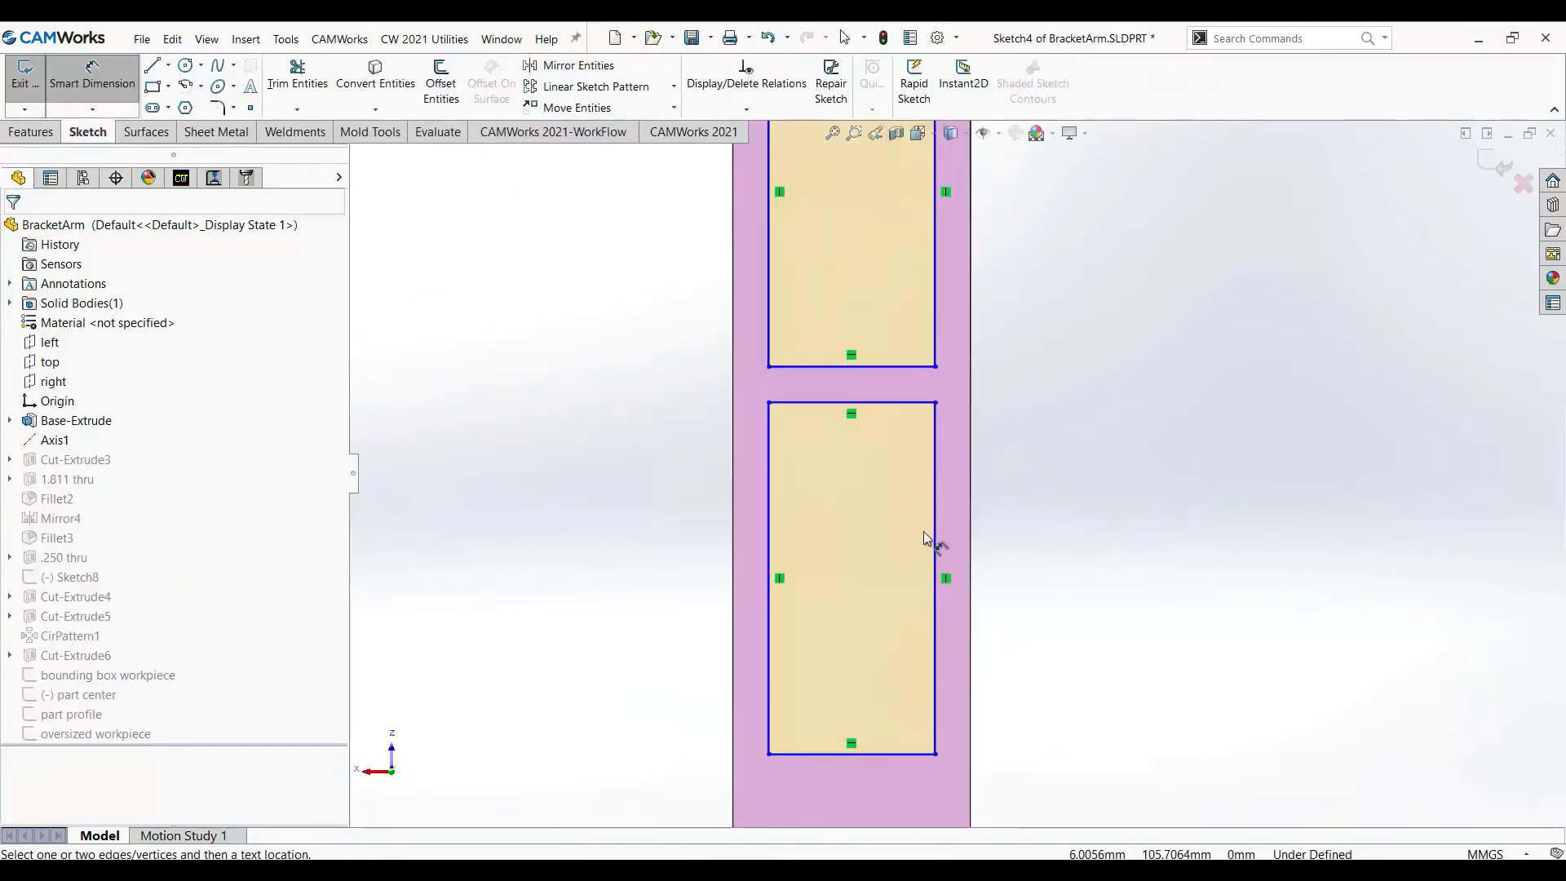
click(933, 522)
click(1021, 532)
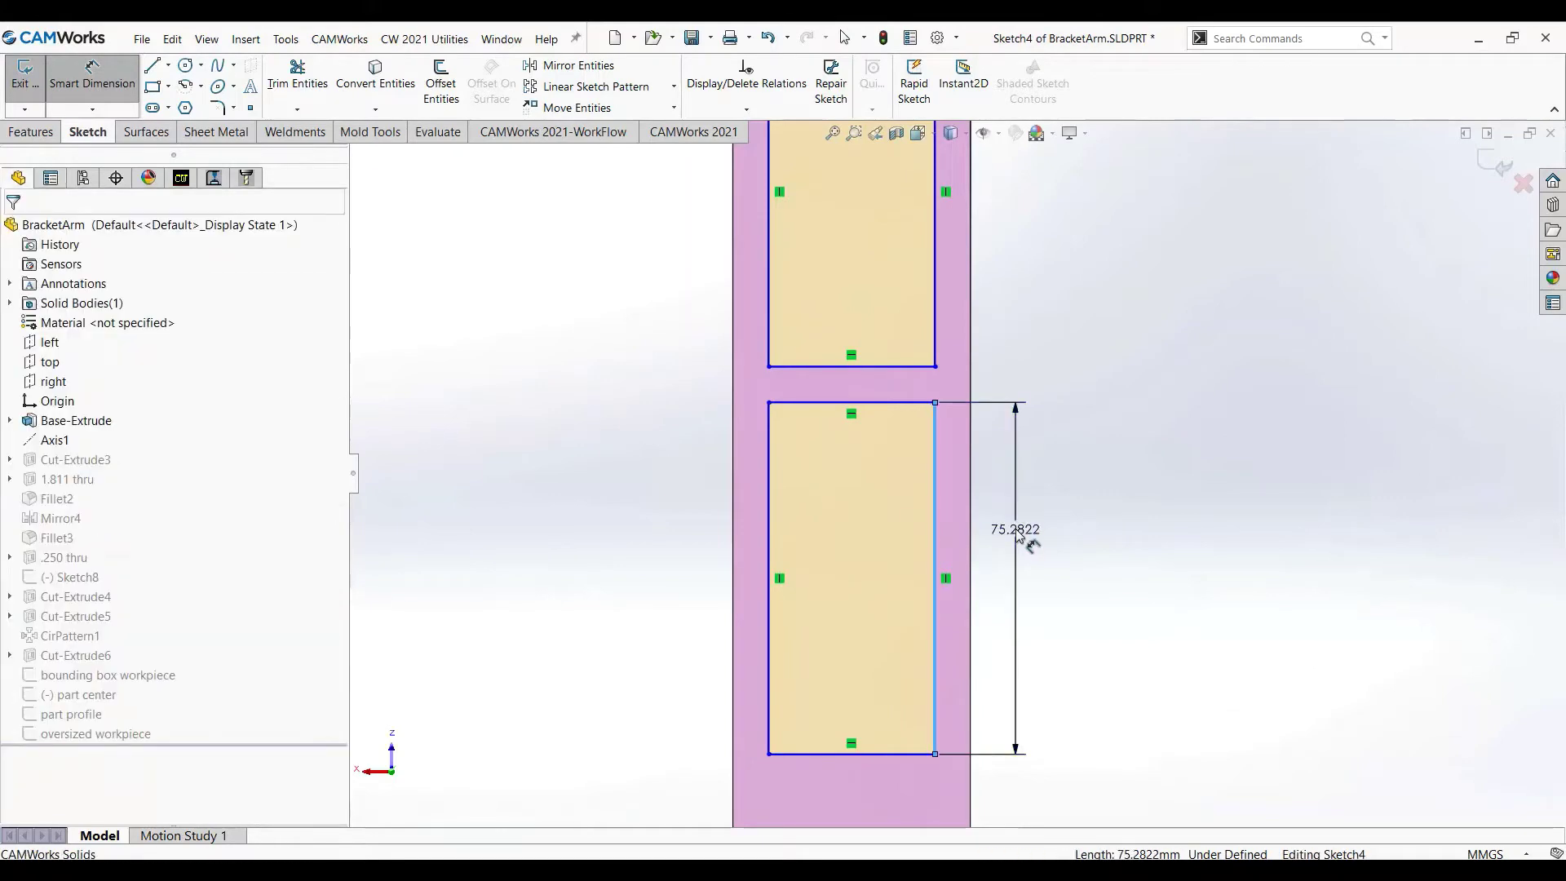
text(60)
key(Return)
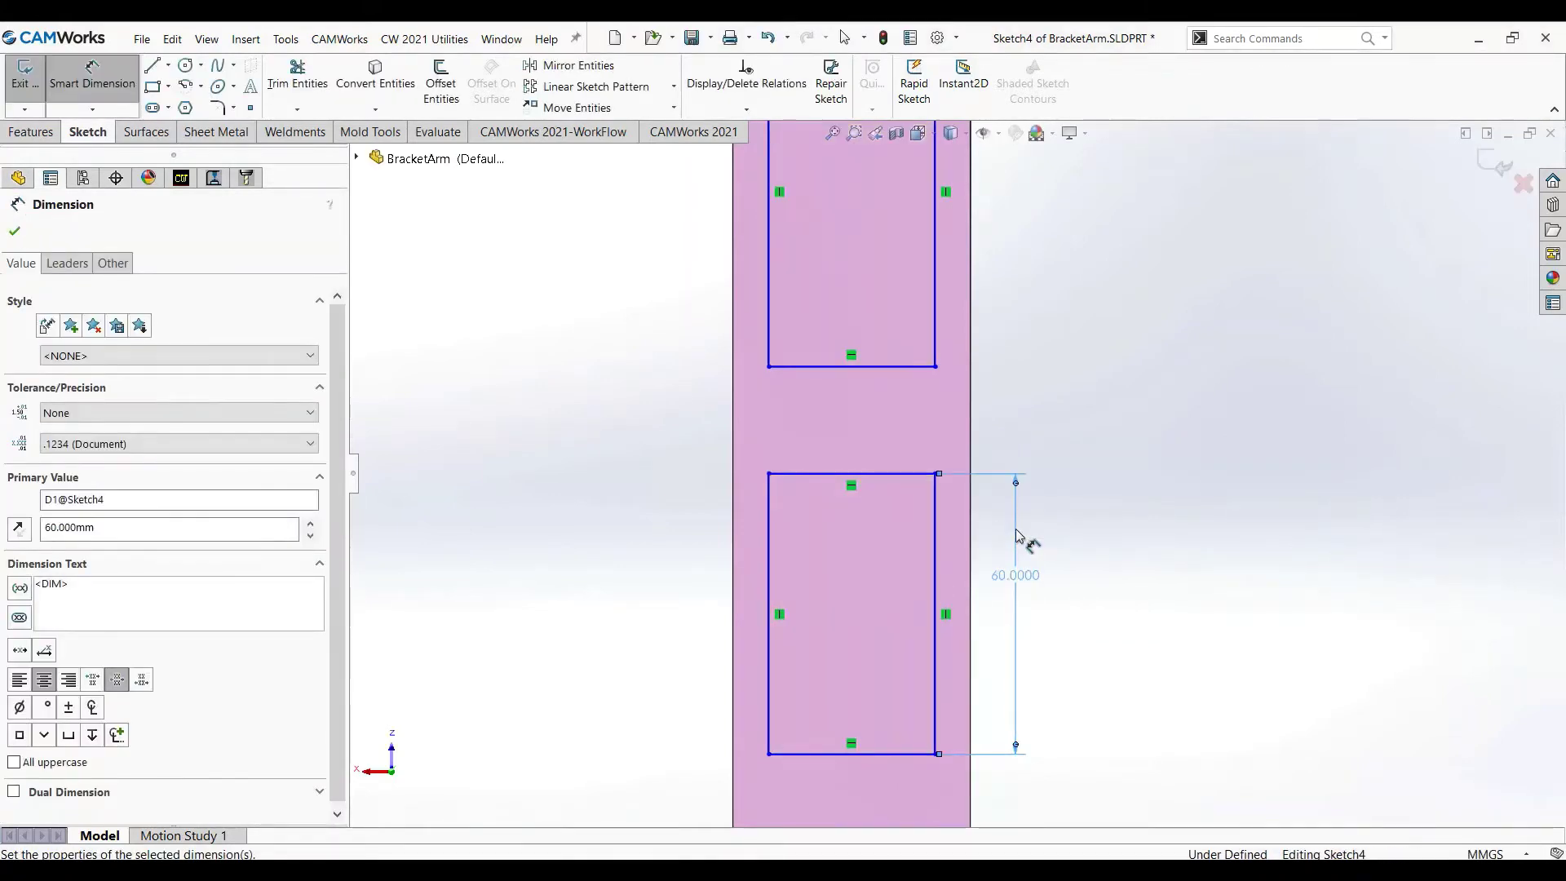
scroll(1147, 487, up, 4)
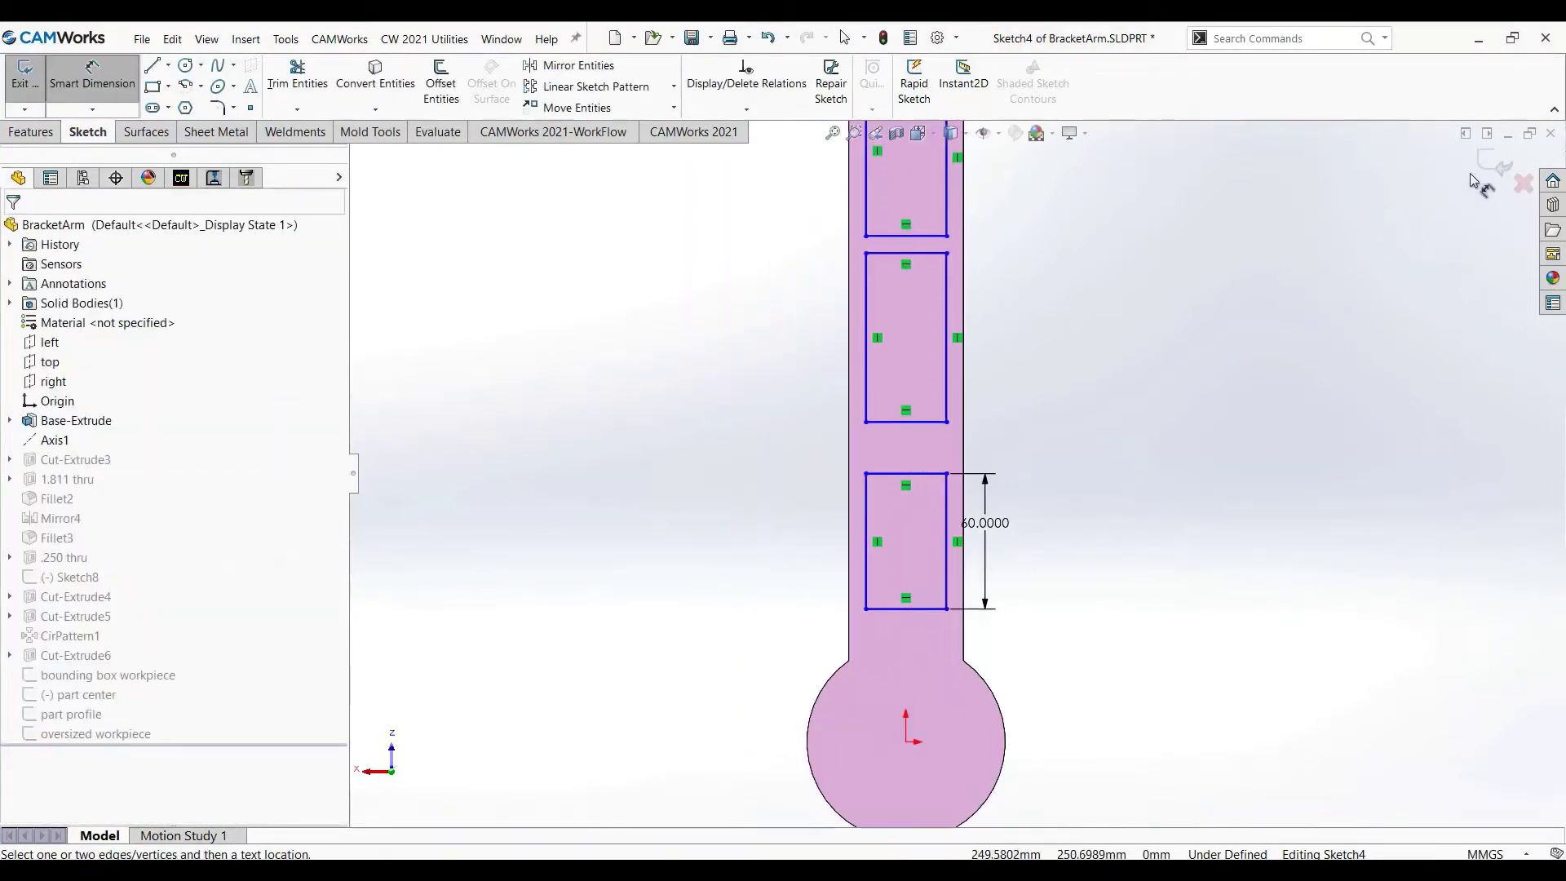
click(1495, 166)
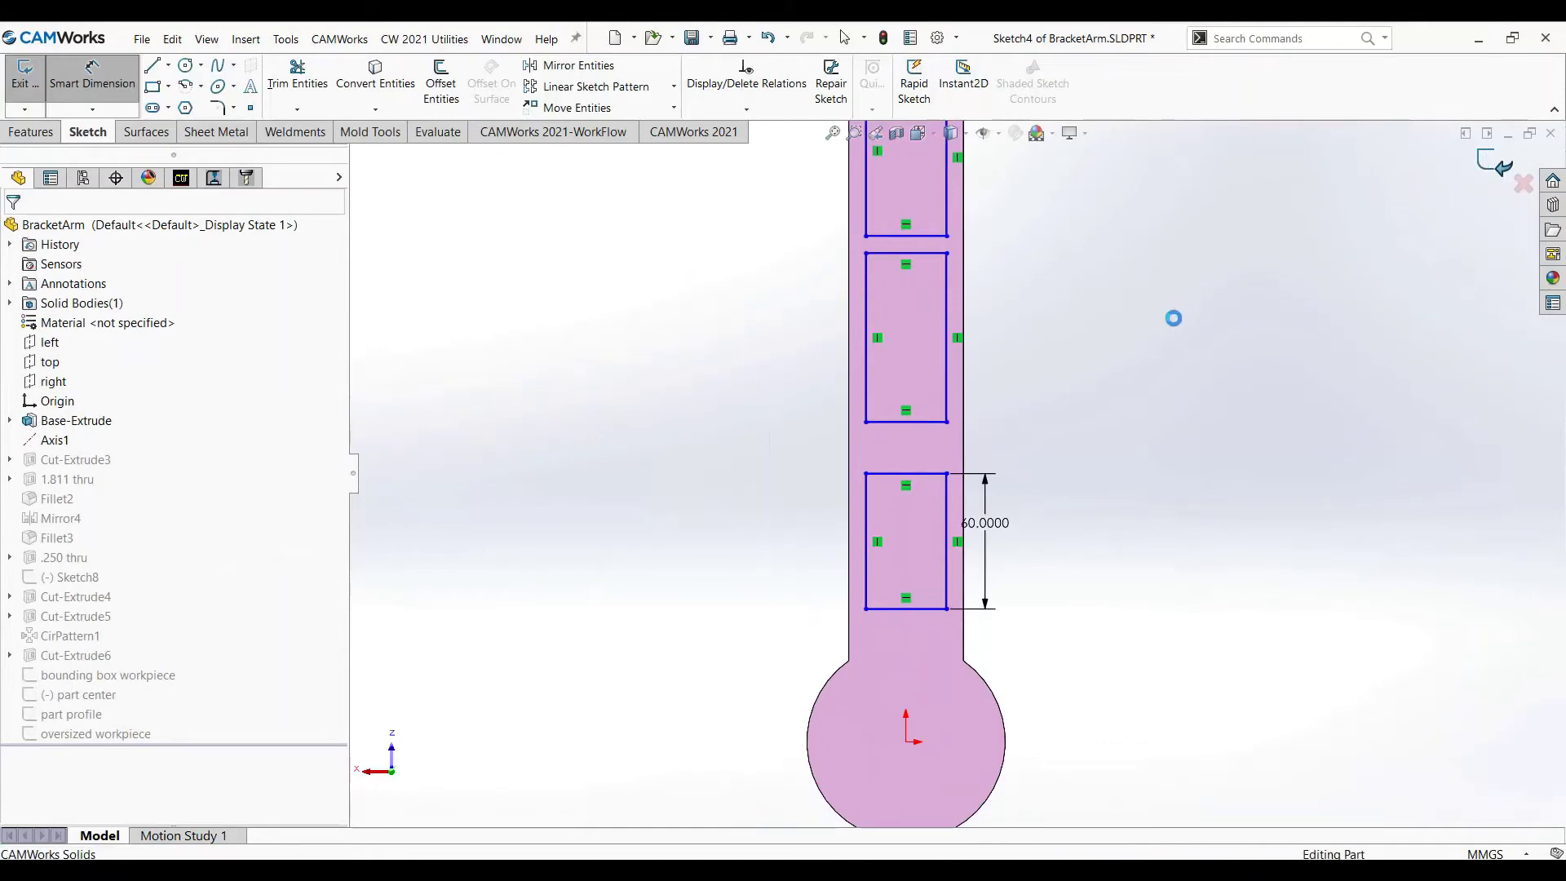
mouse_move(1147, 556)
middle_down()
mouse_move(1363, 371)
mouse_move(1169, 438)
mouse_move(937, 594)
mouse_move(892, 536)
mouse_move(980, 511)
middle_up()
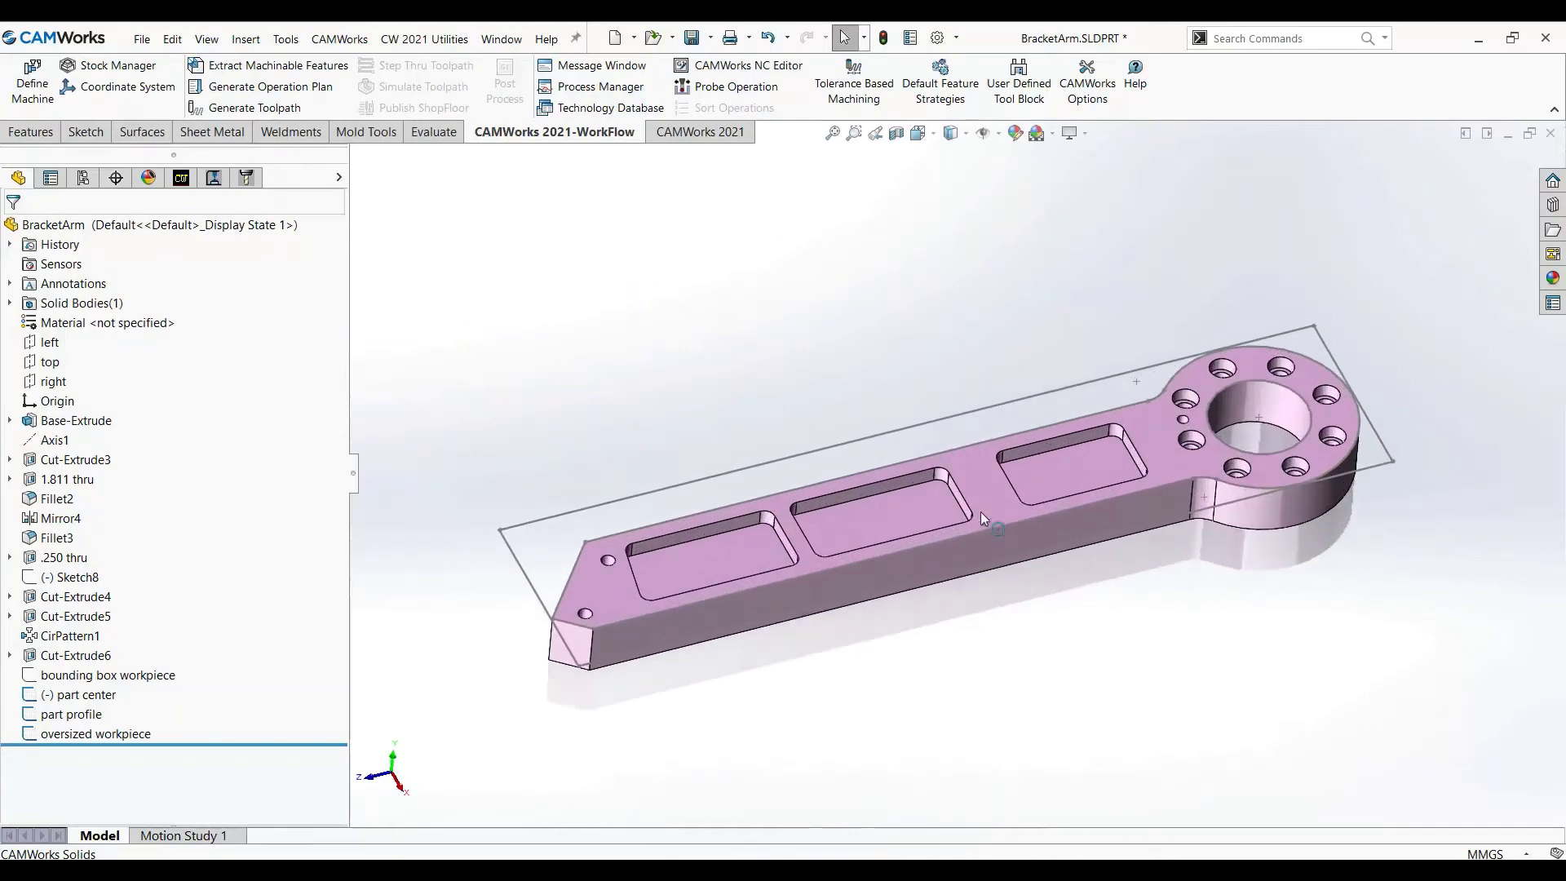
Set the stock's bounding box offsets to 0 mm in X, Y and Z, accept them, and rebuild the CAMWorks items
click(213, 180)
click(706, 524)
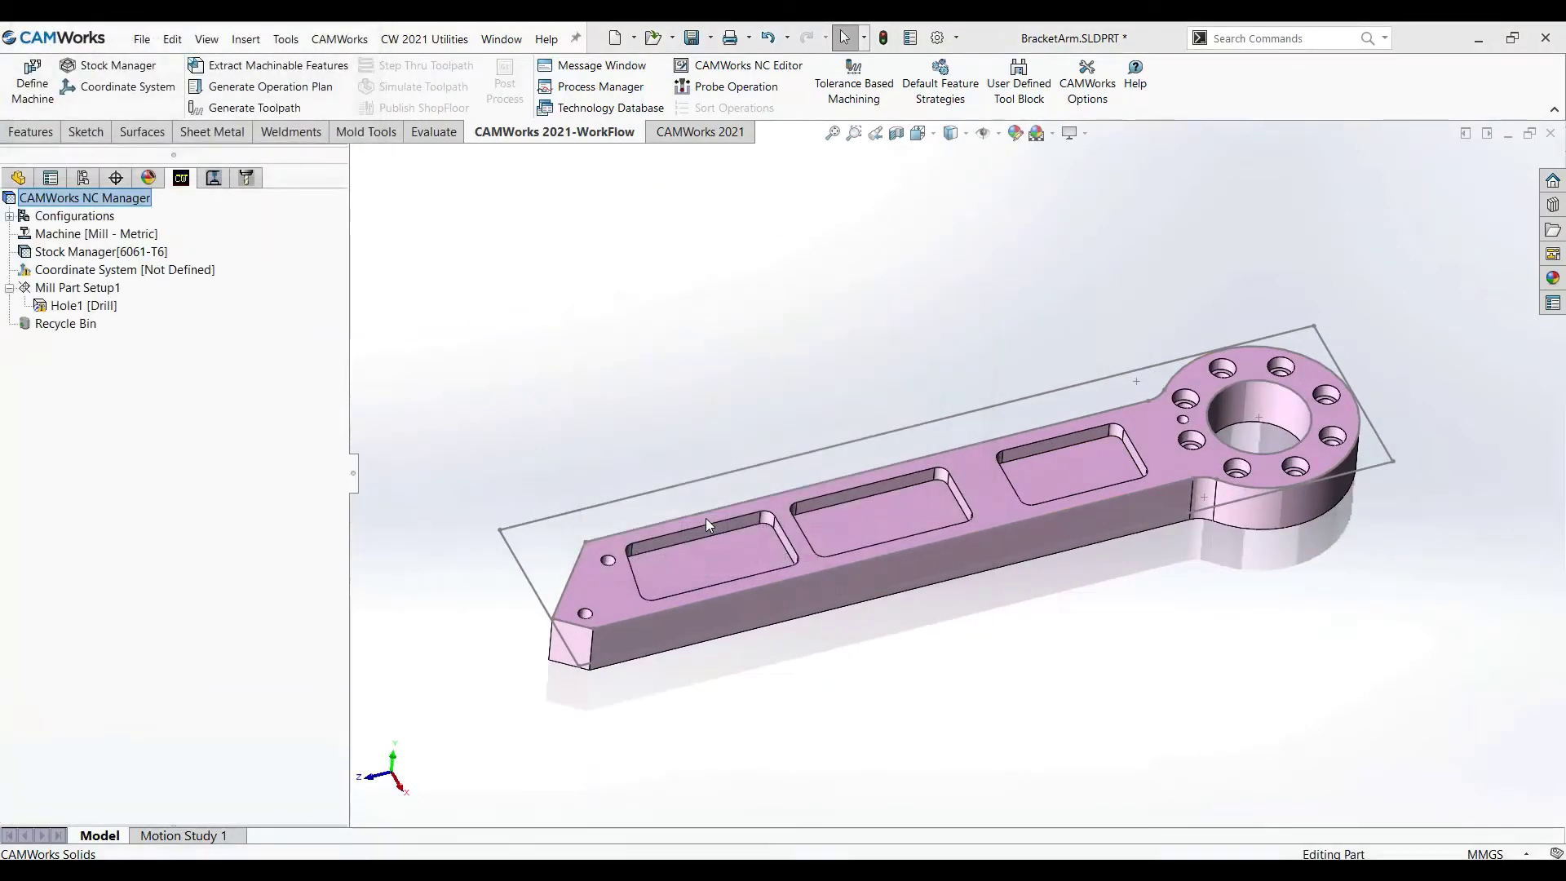
click(181, 177)
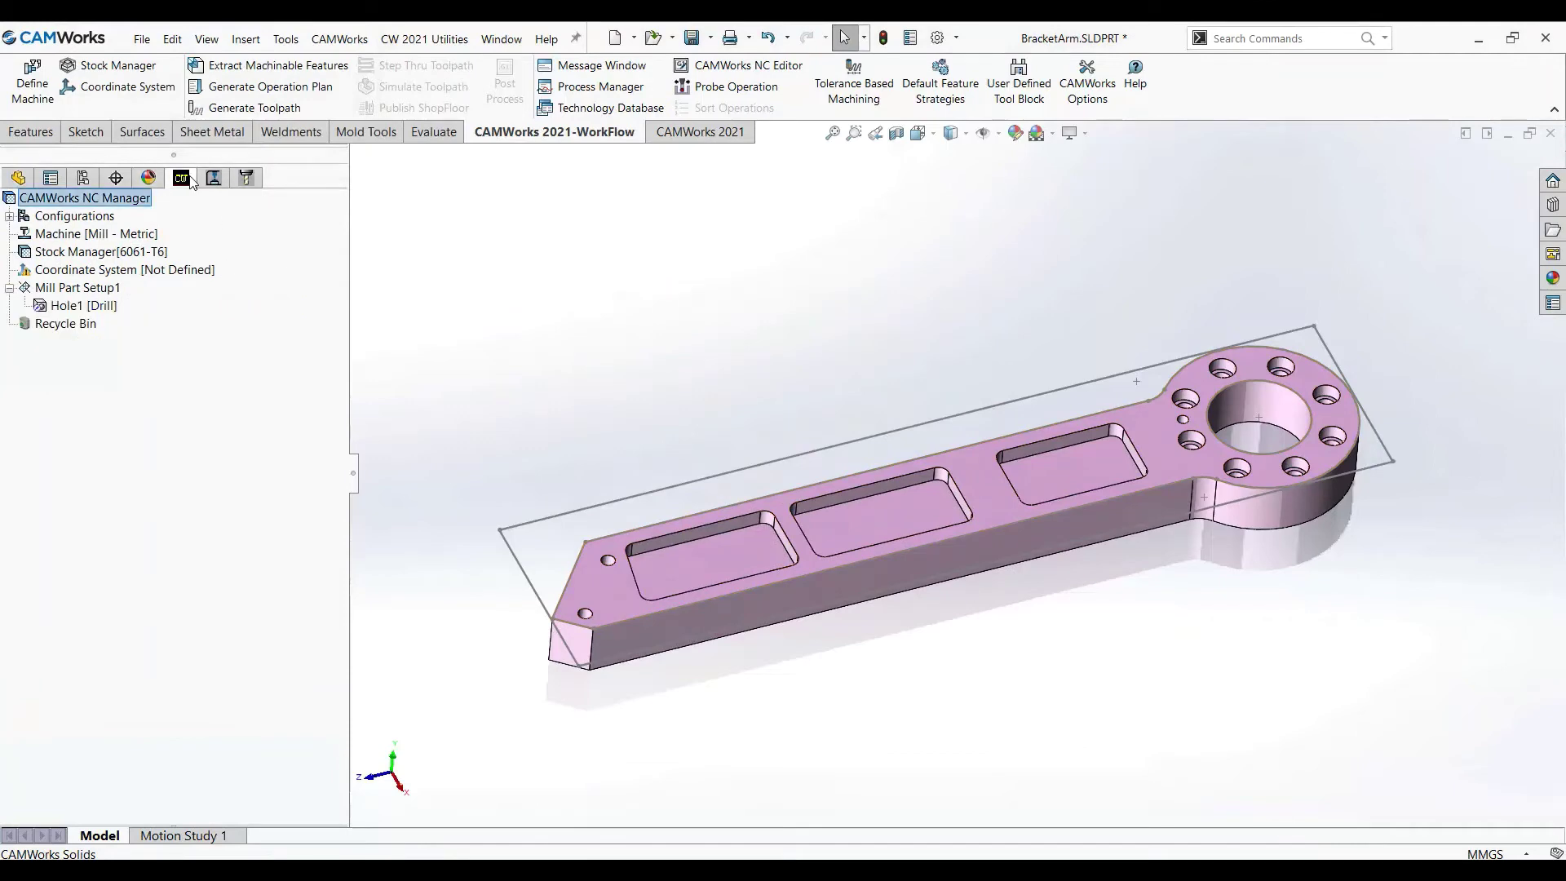
click(123, 253)
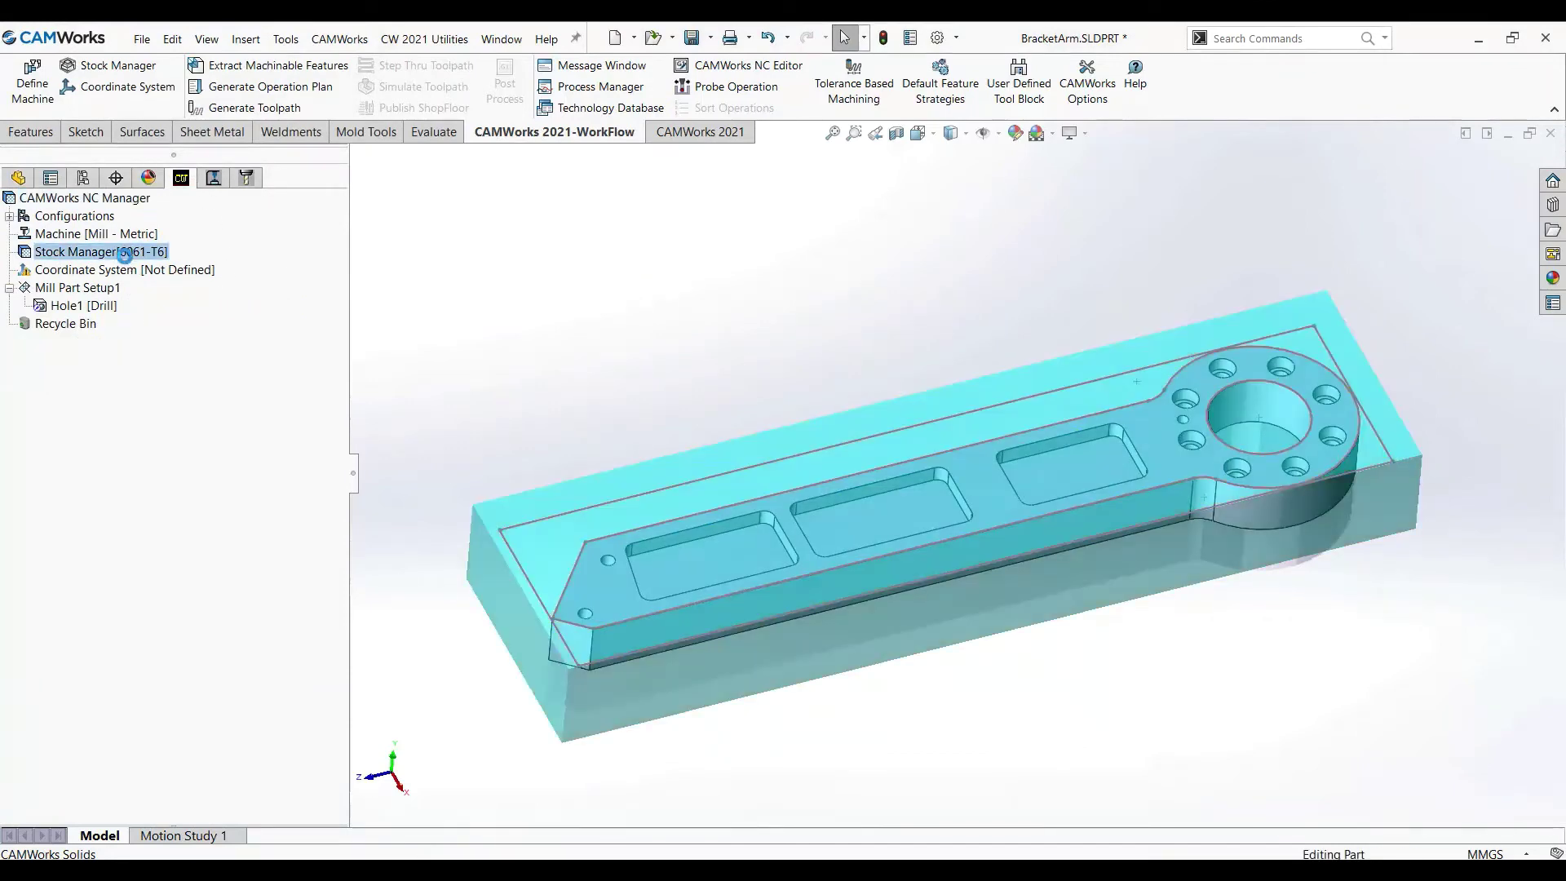
click(261, 558)
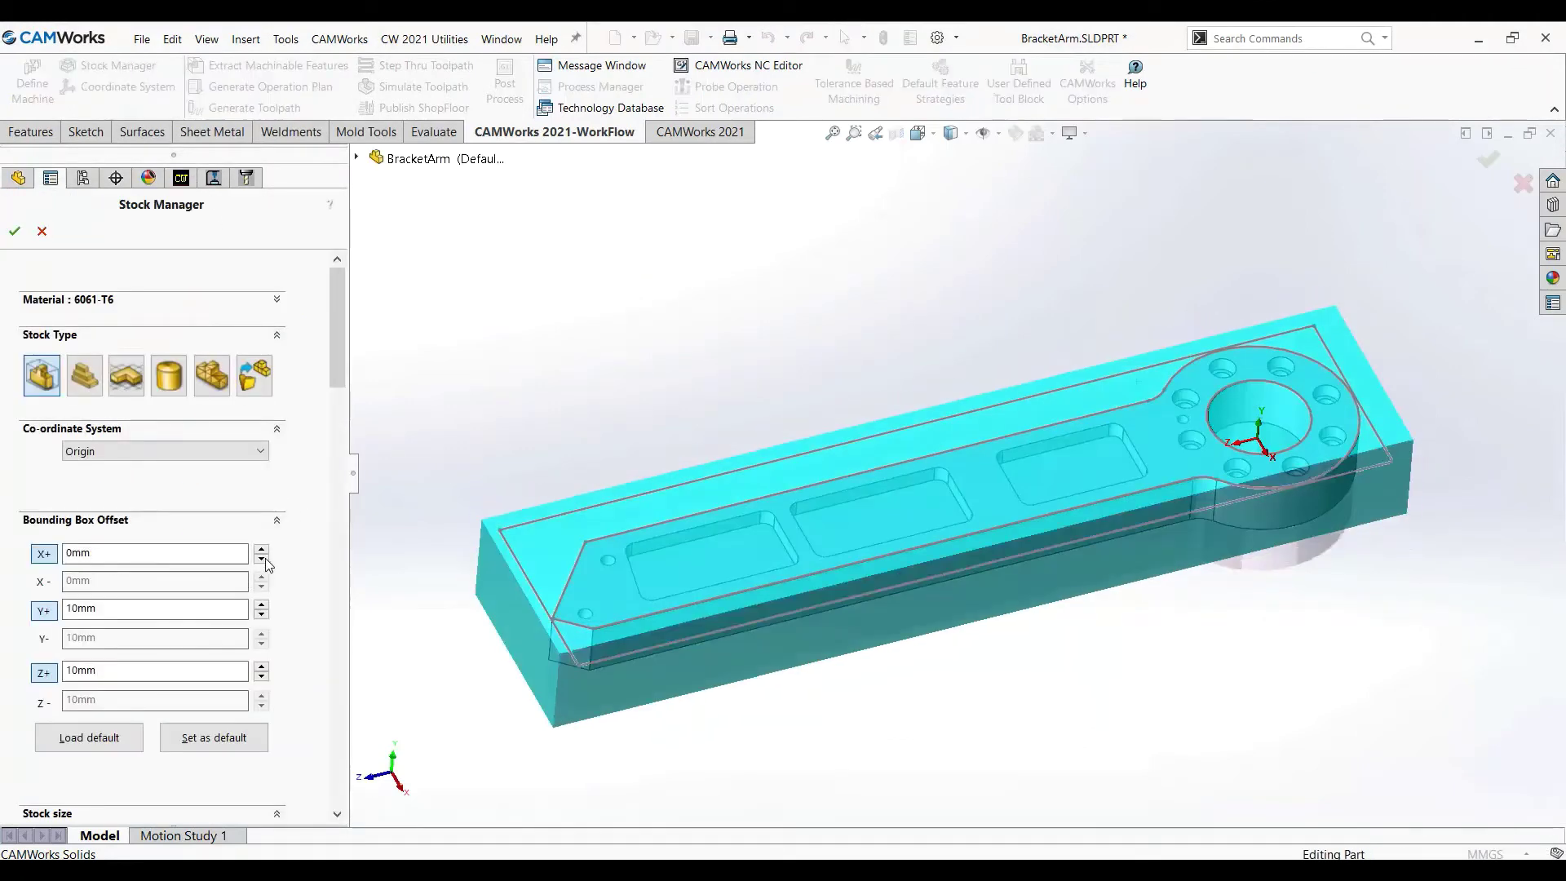
click(262, 615)
click(262, 677)
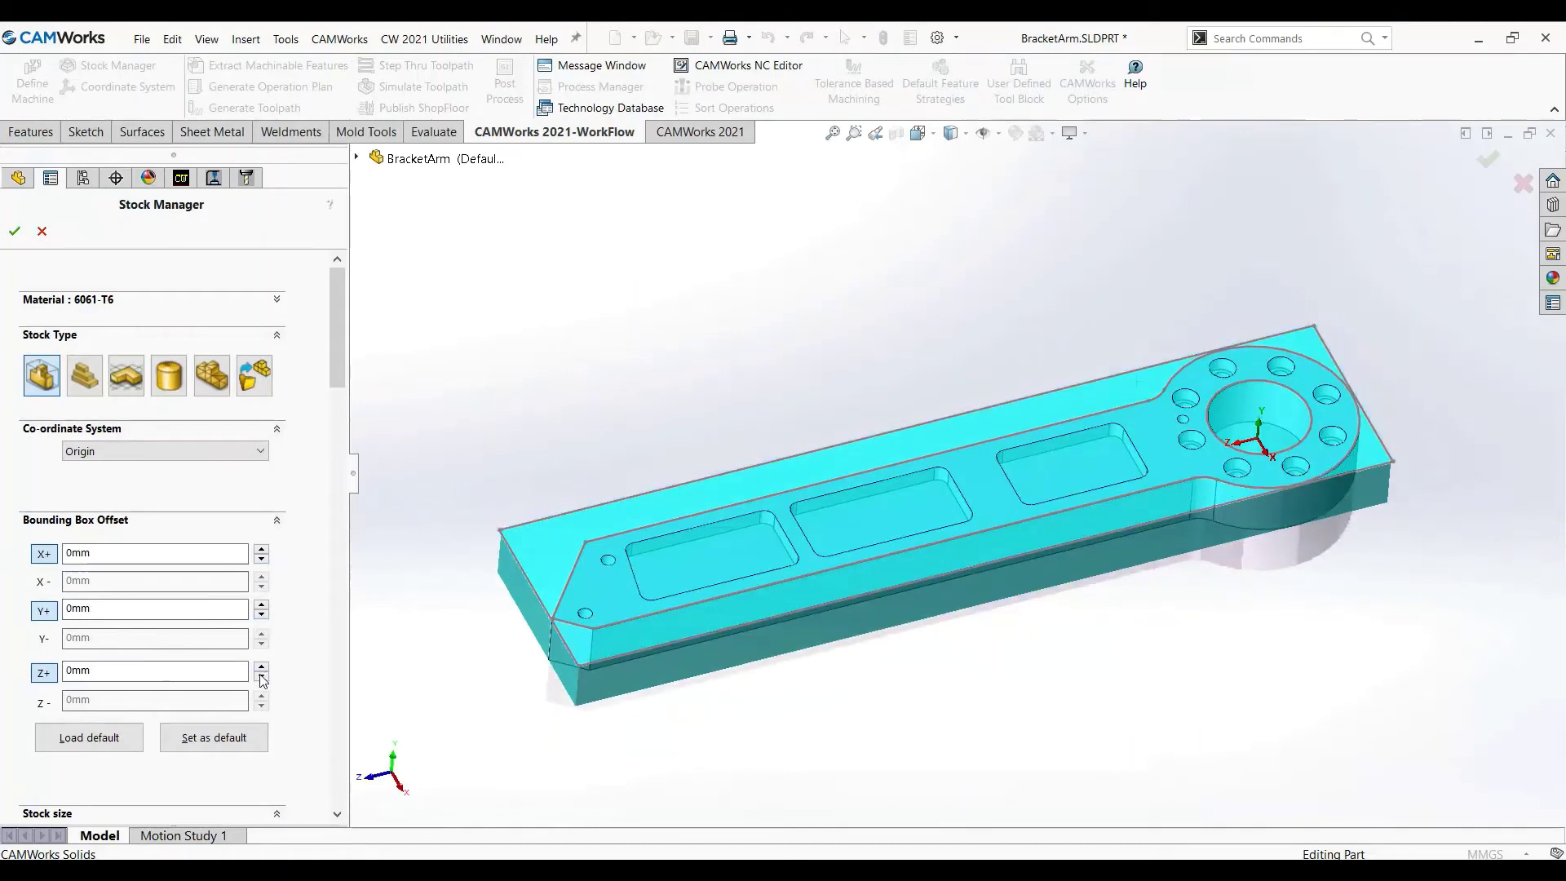
click(15, 233)
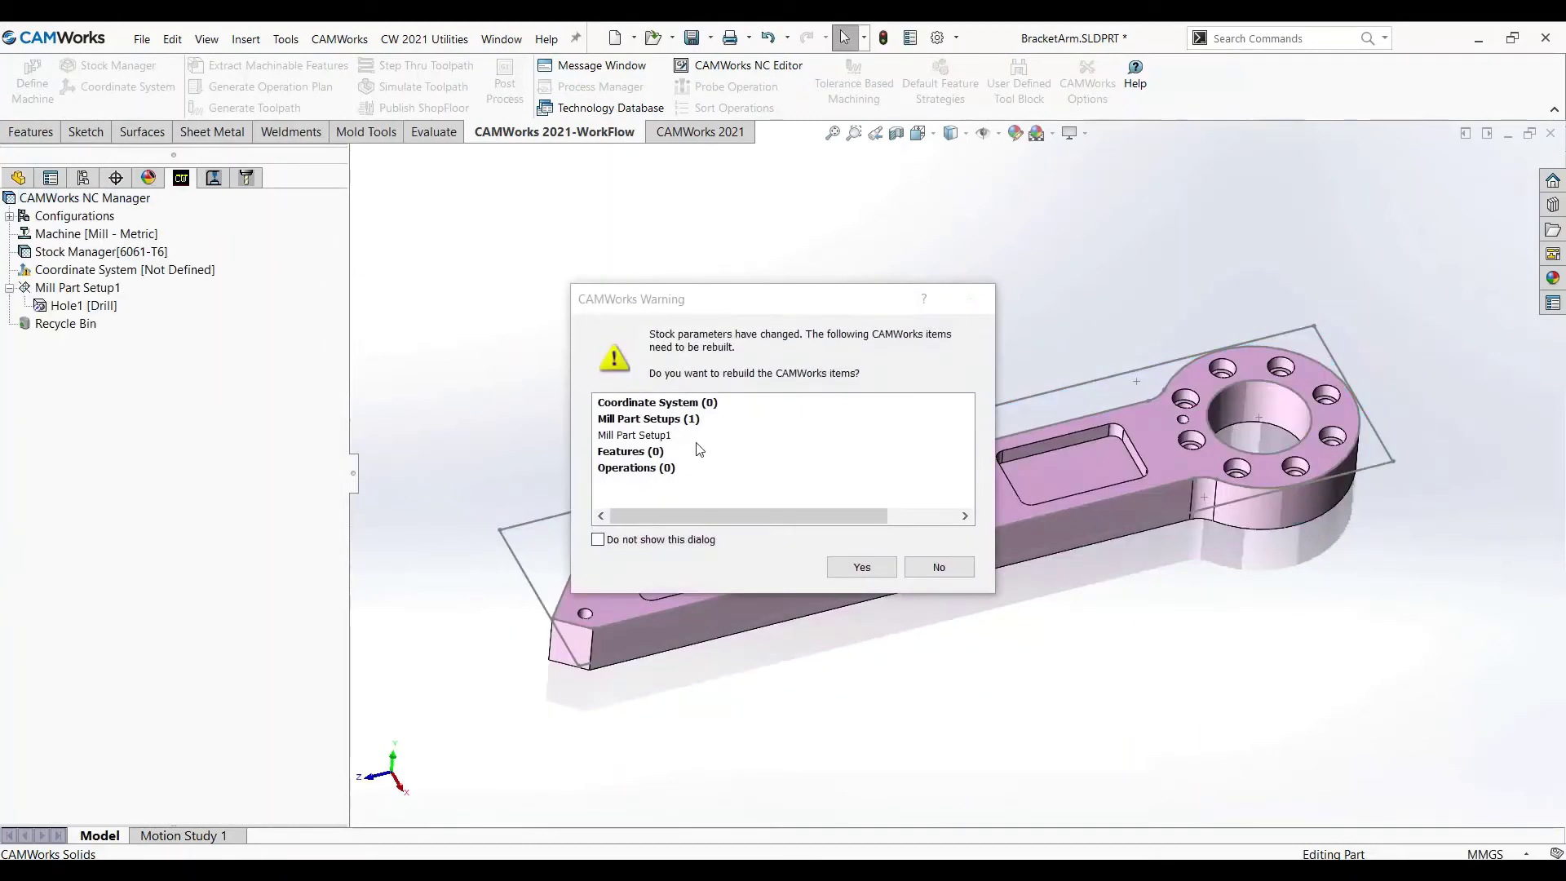
click(856, 566)
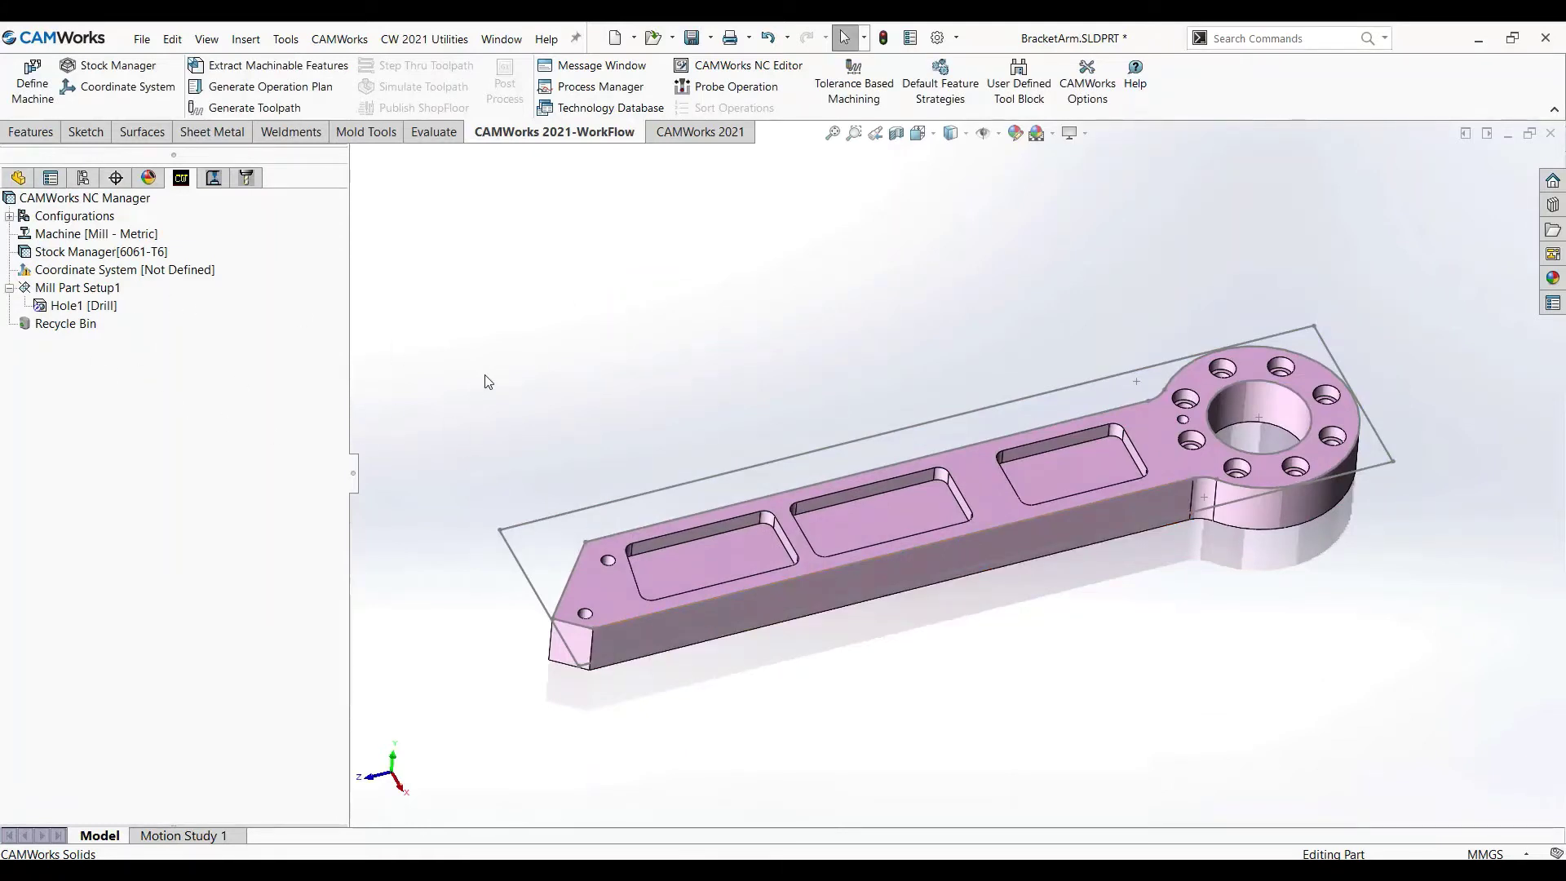
Switch to the PowerPoint slide show, review the slides on flagged feature nodes and controlling the warning message, and return to CAMWorks
key(super+Tab)
click(615, 256)
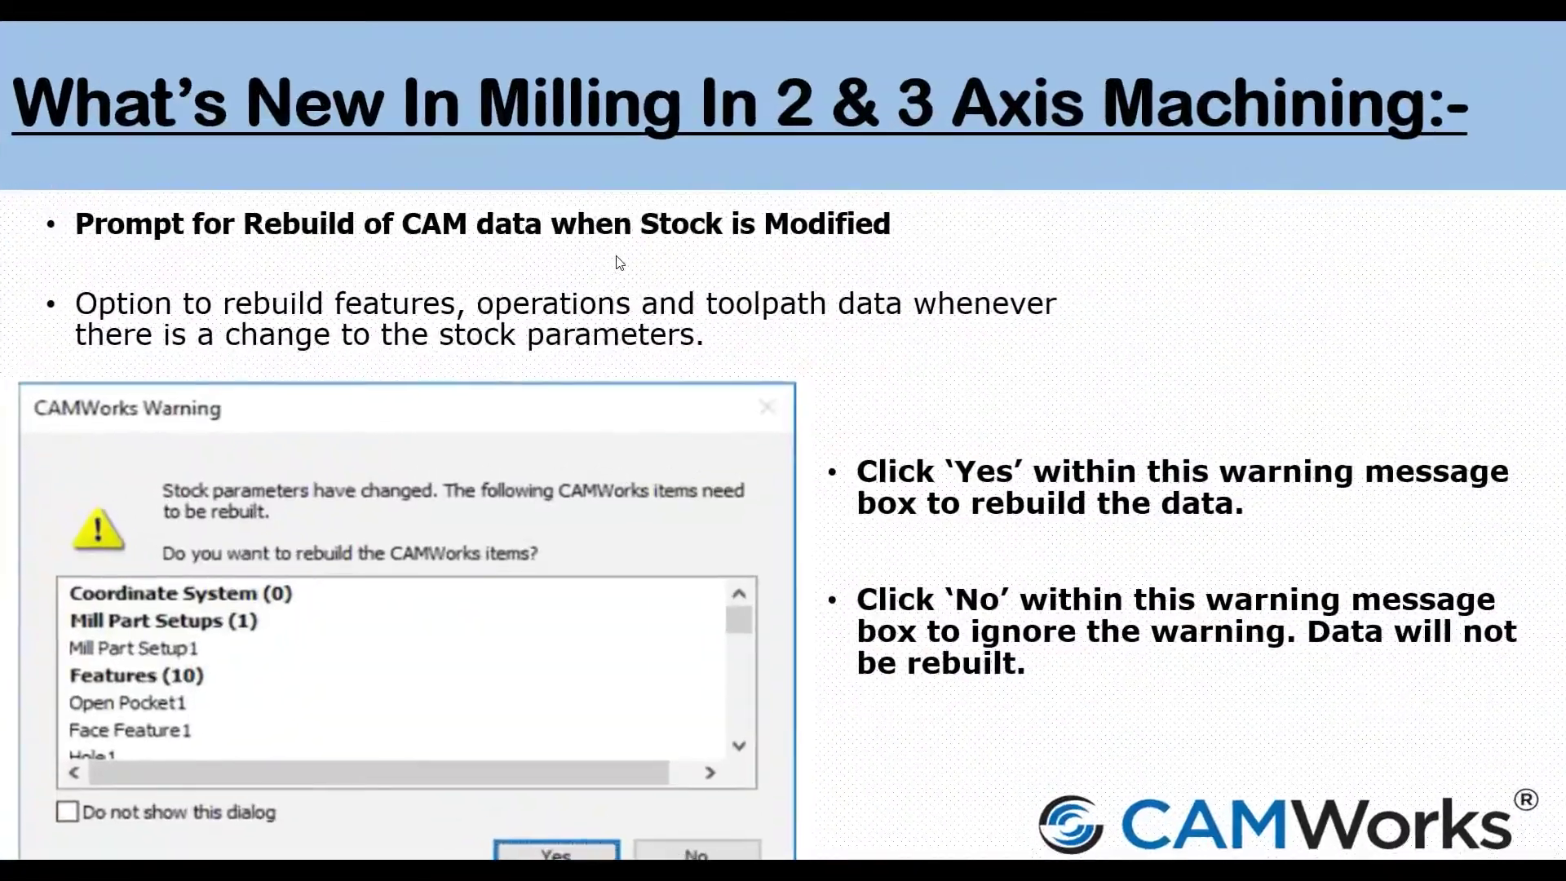
click(616, 256)
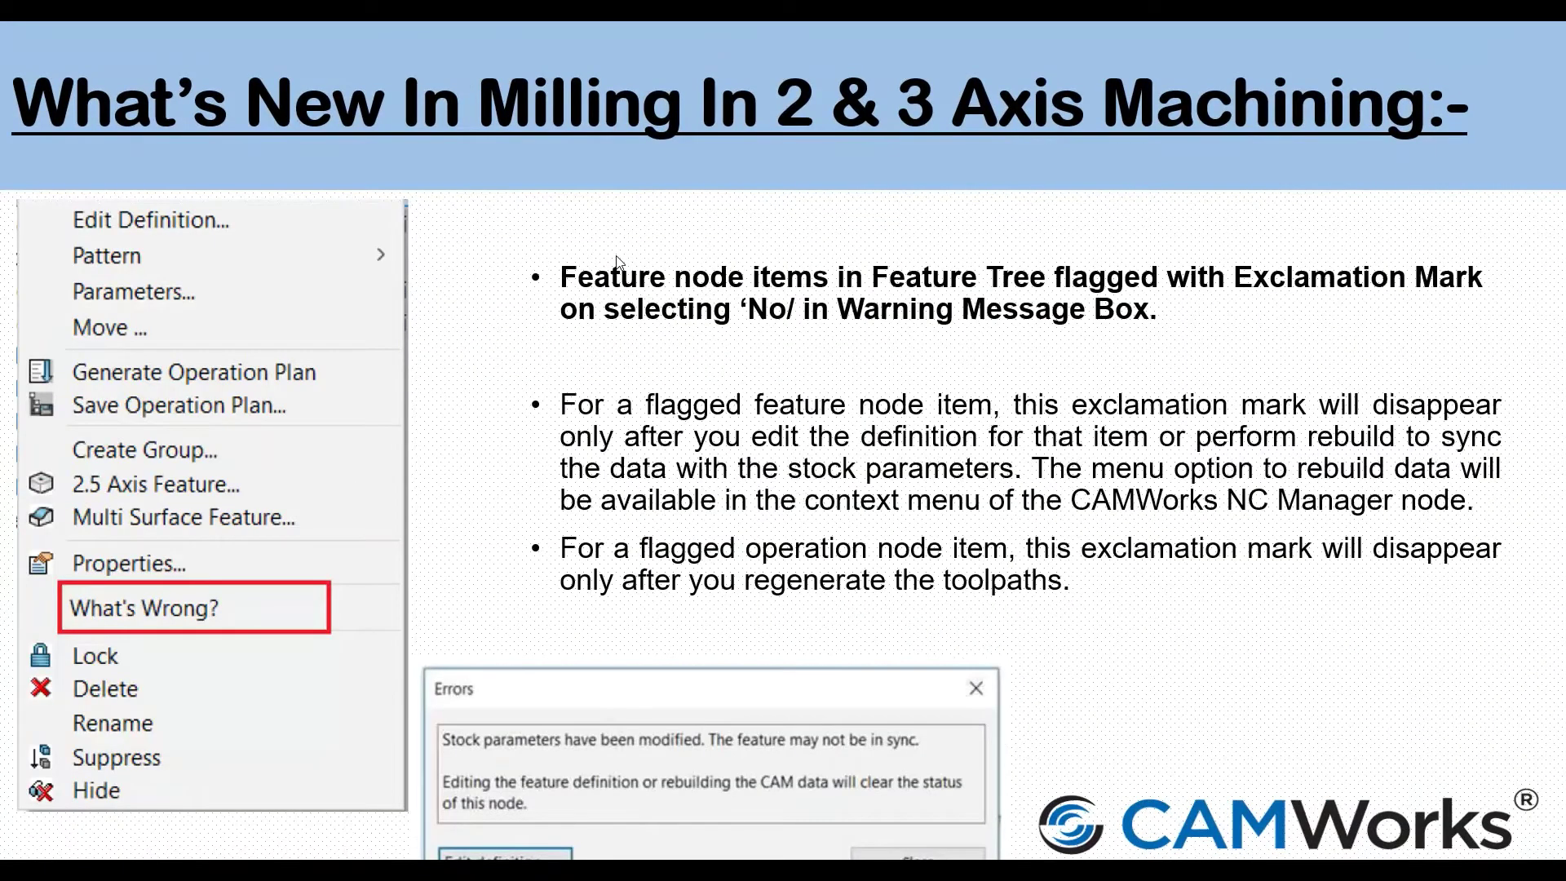
click(617, 262)
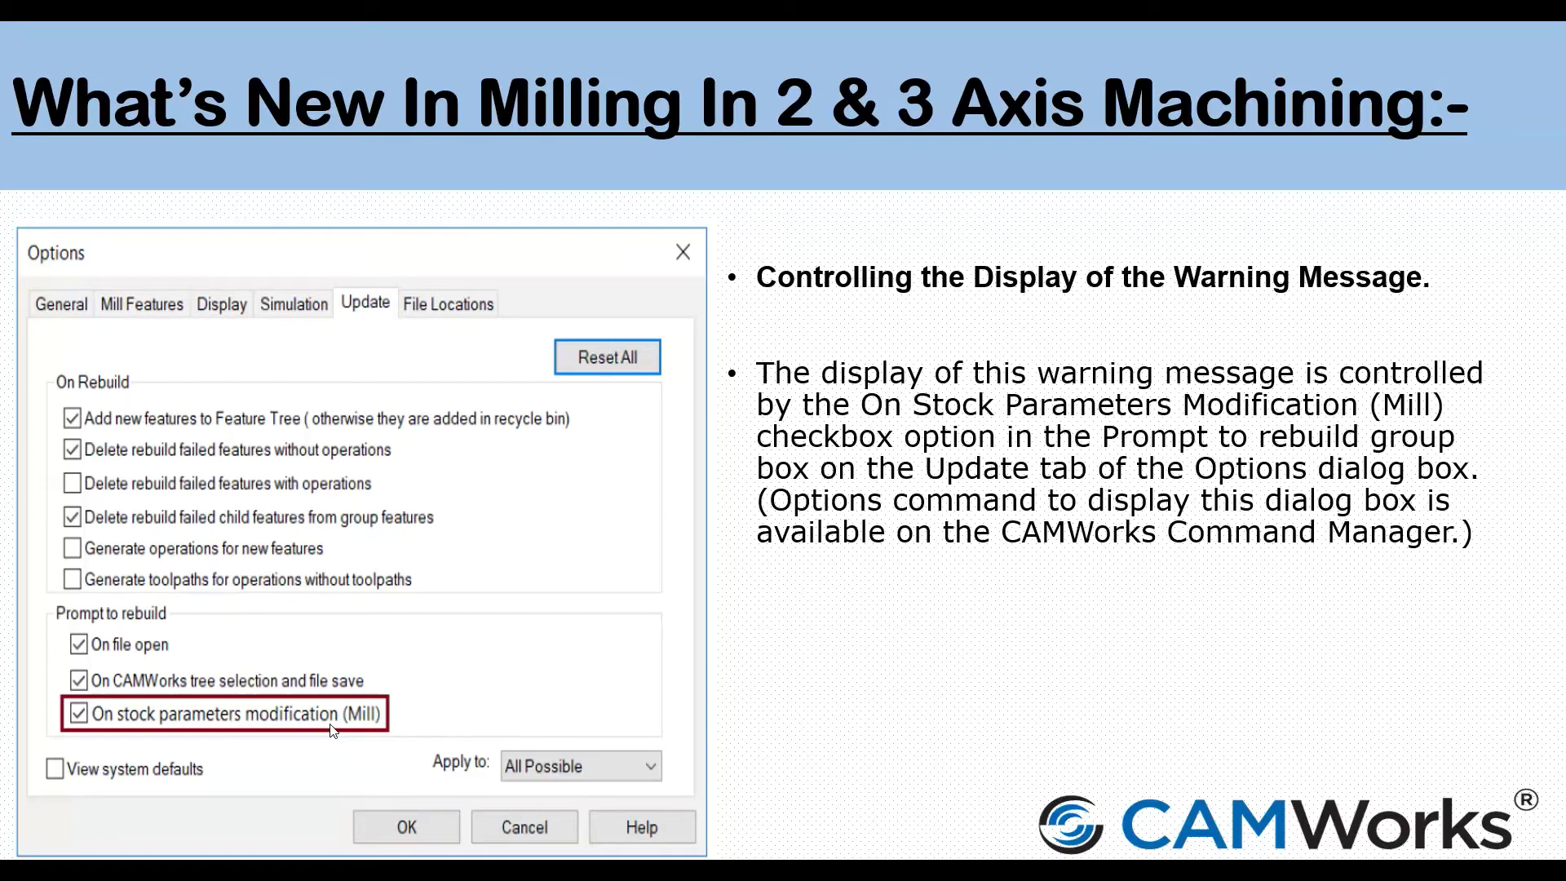
key(super+Tab)
click(513, 238)
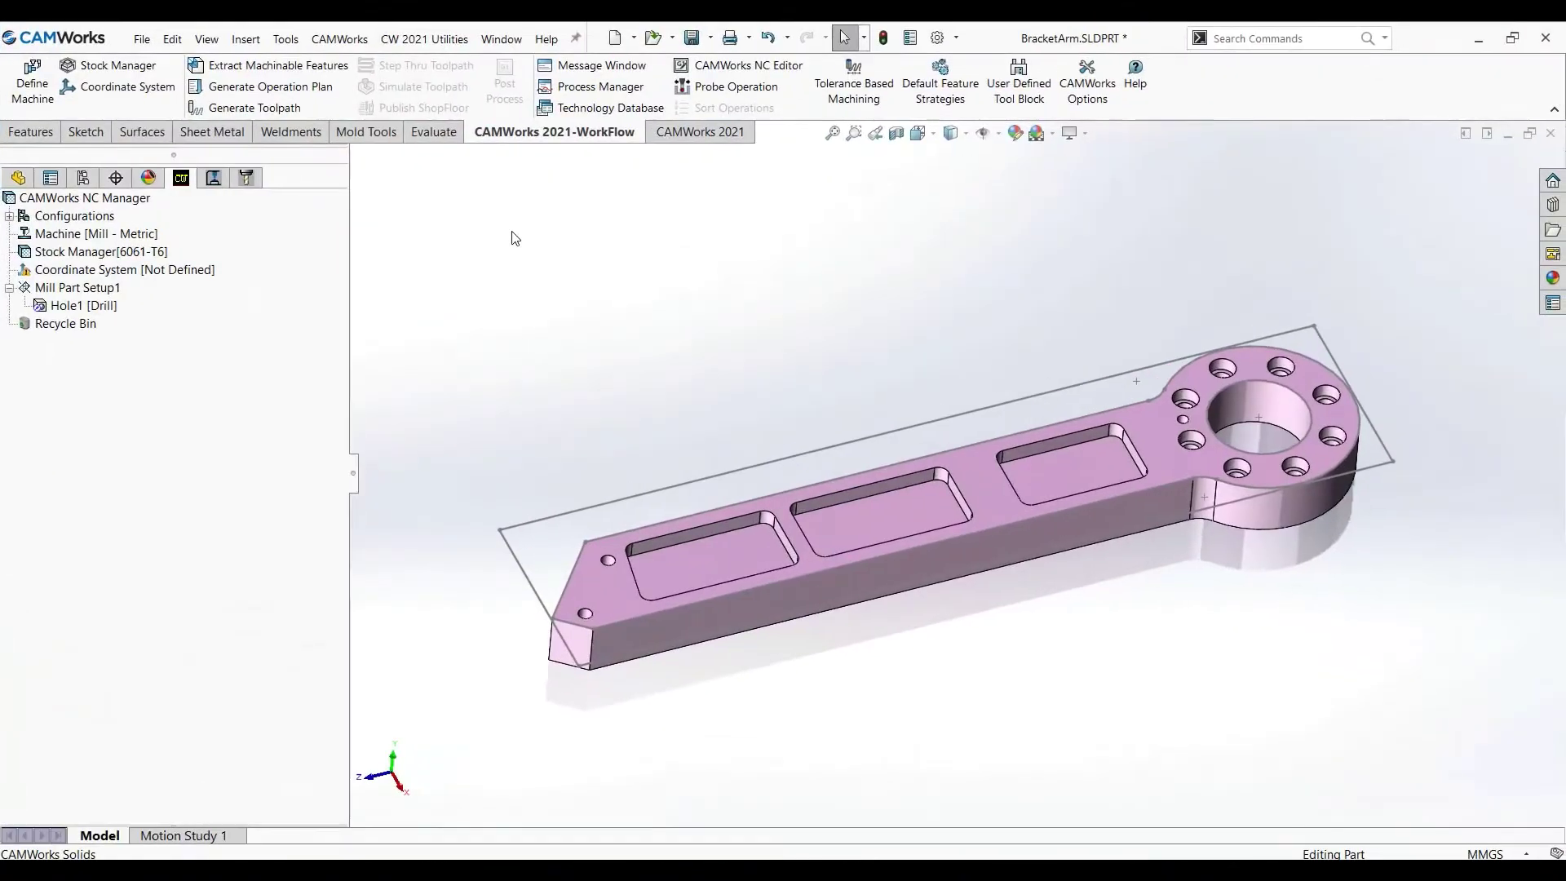
Turn off the prompt to rebuild on stock parameters modification in the CAMWorks update options
click(1087, 85)
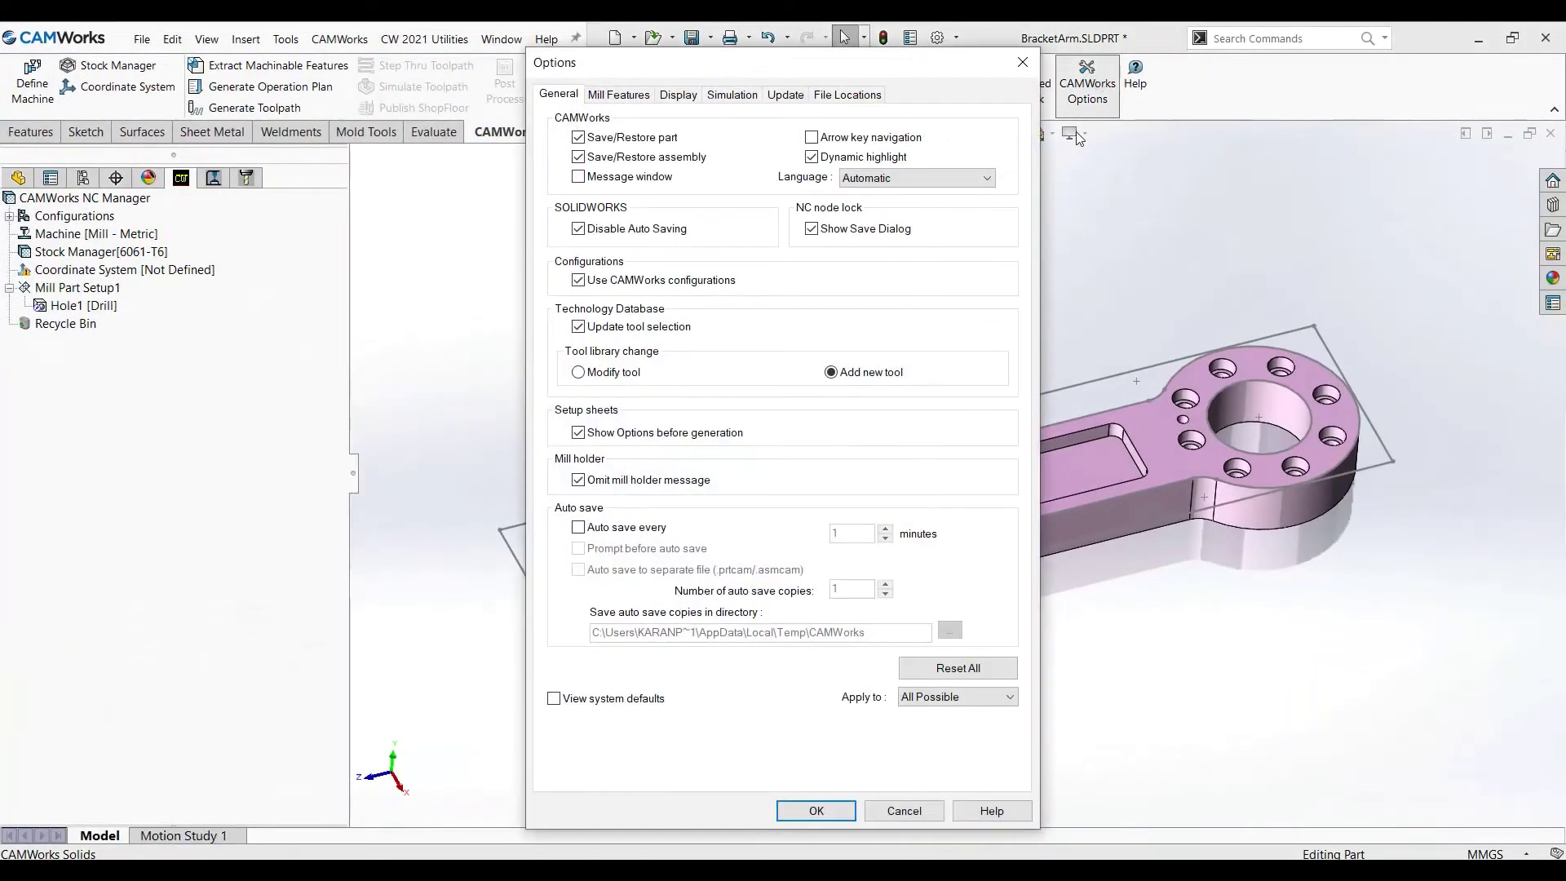
click(794, 97)
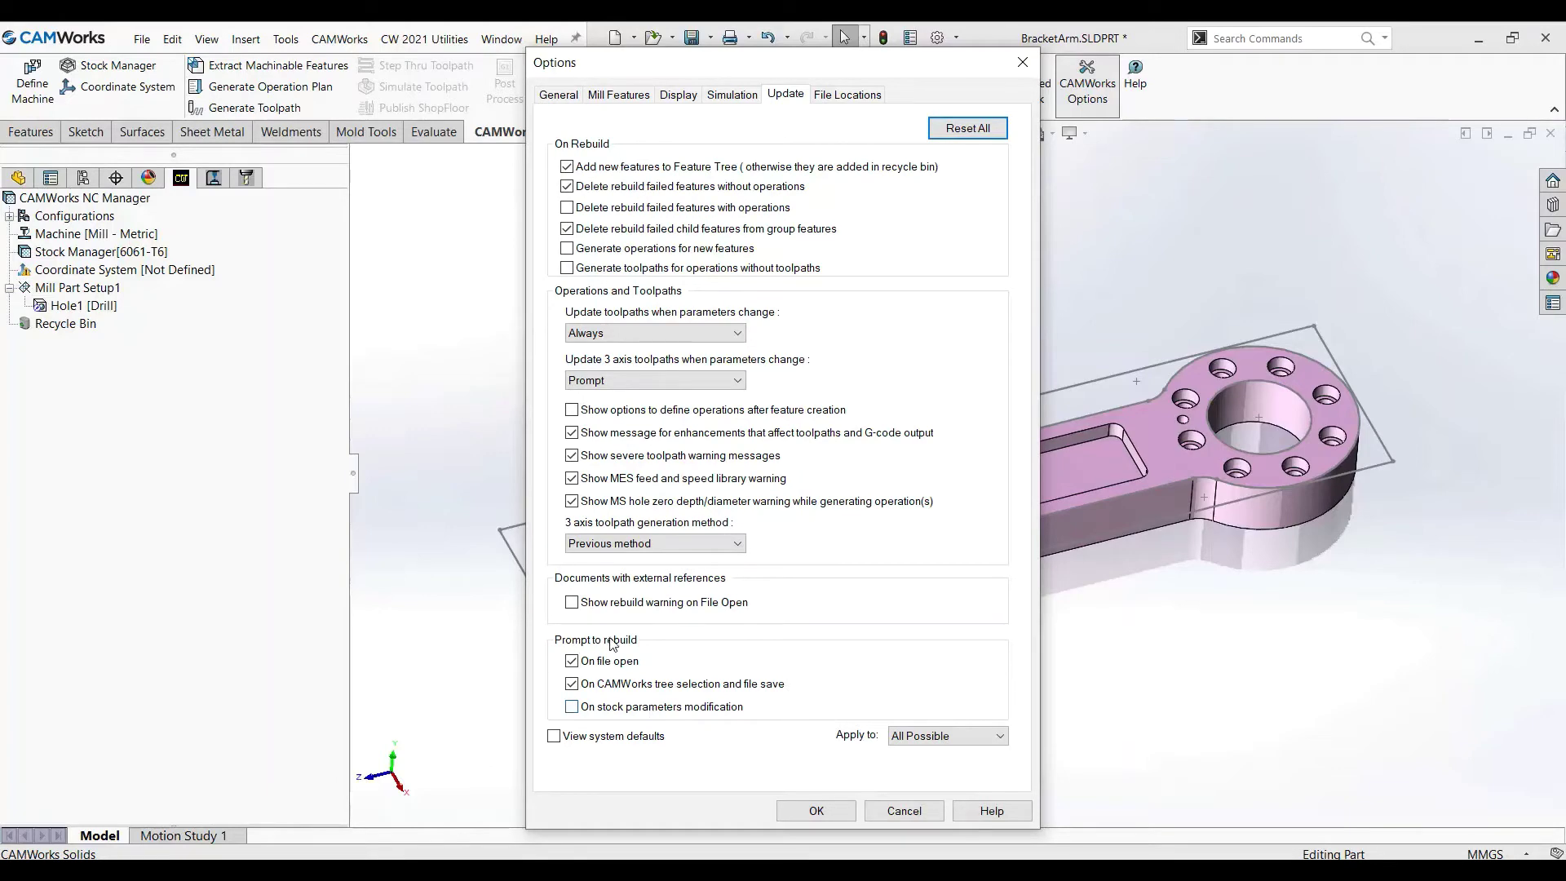
click(798, 812)
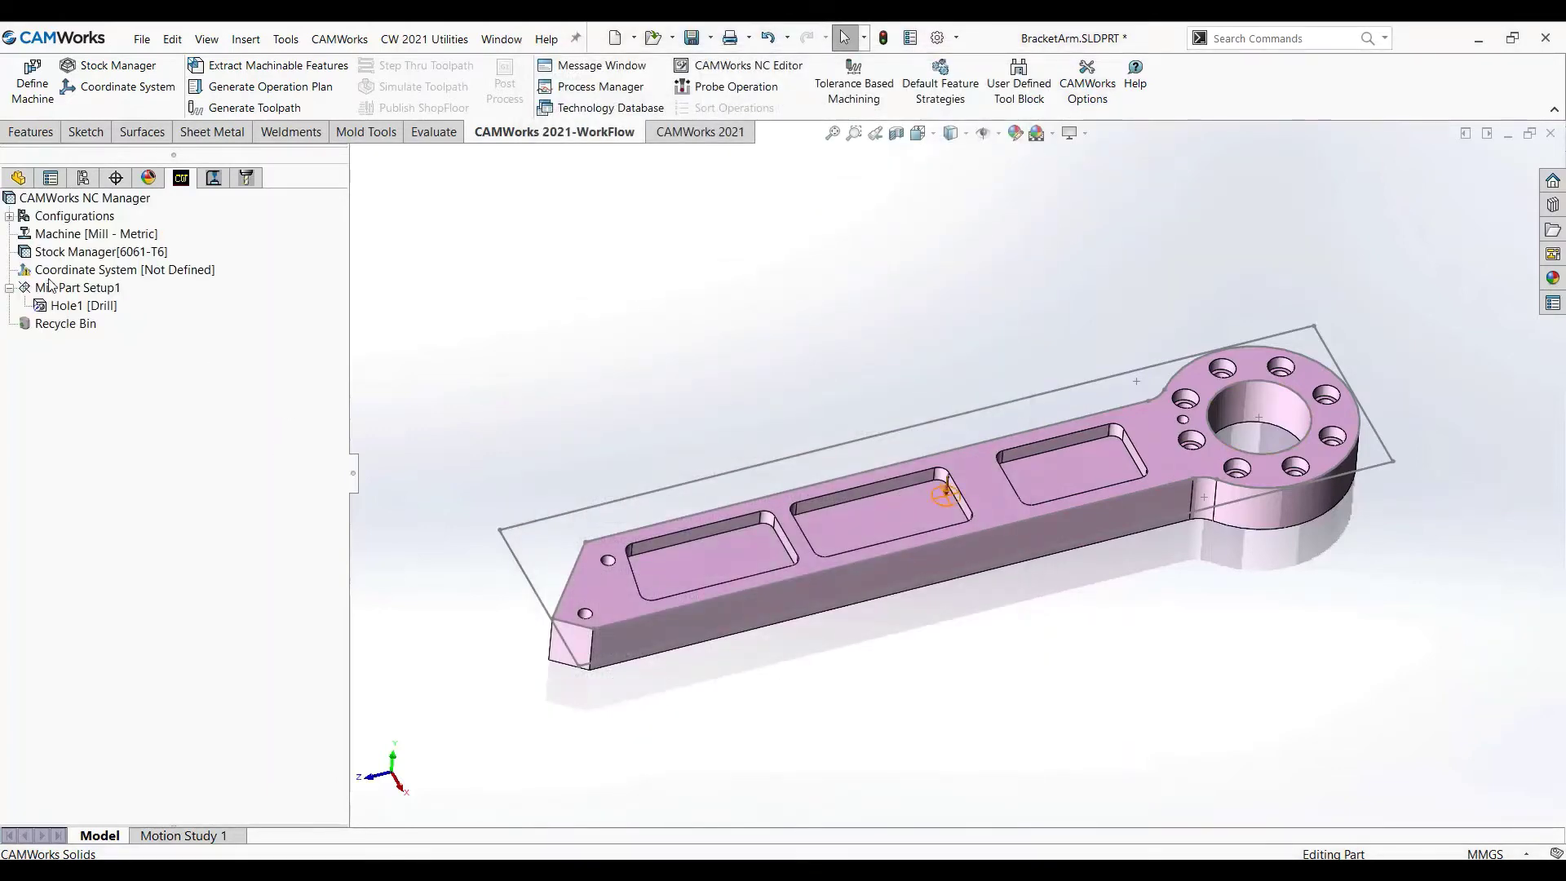
Change the stock to the cylindrical type around the Z axis with its default dimensions and accept it
double_click(69, 251)
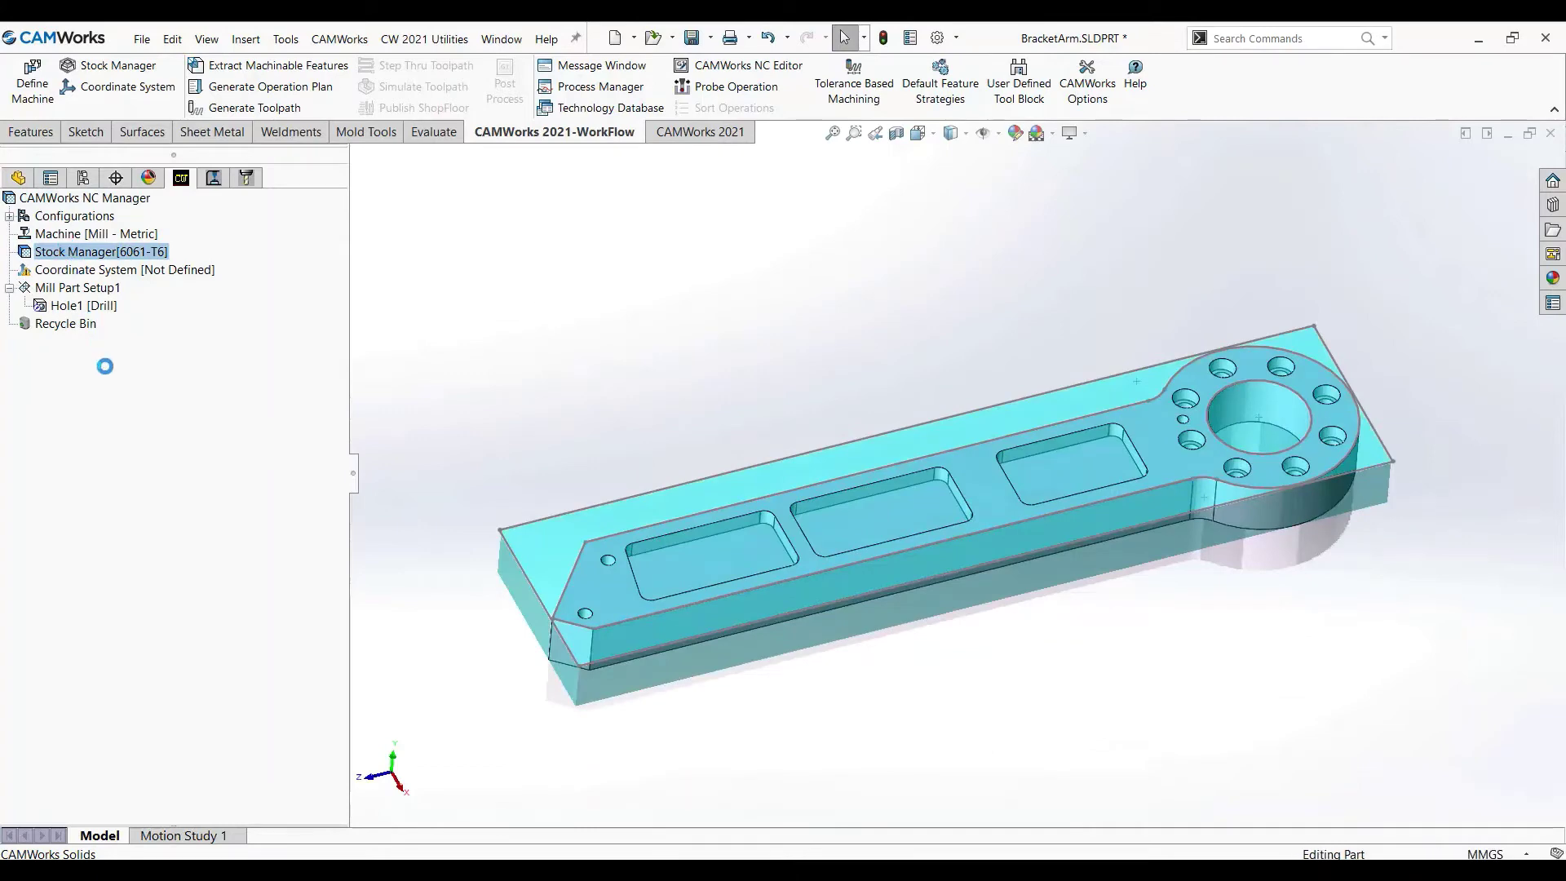
click(168, 376)
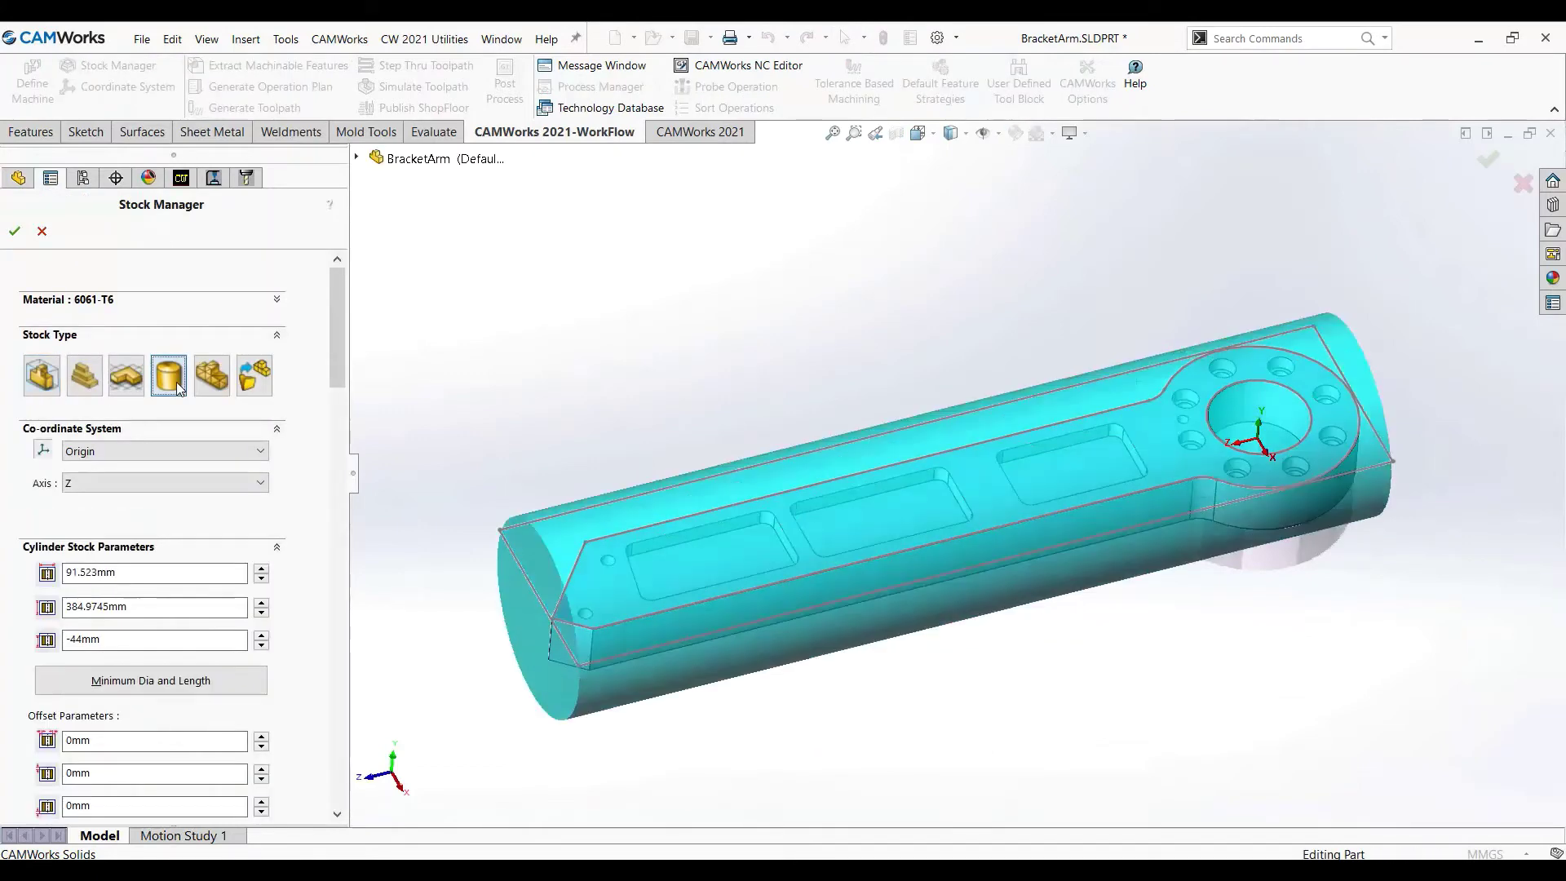
click(13, 231)
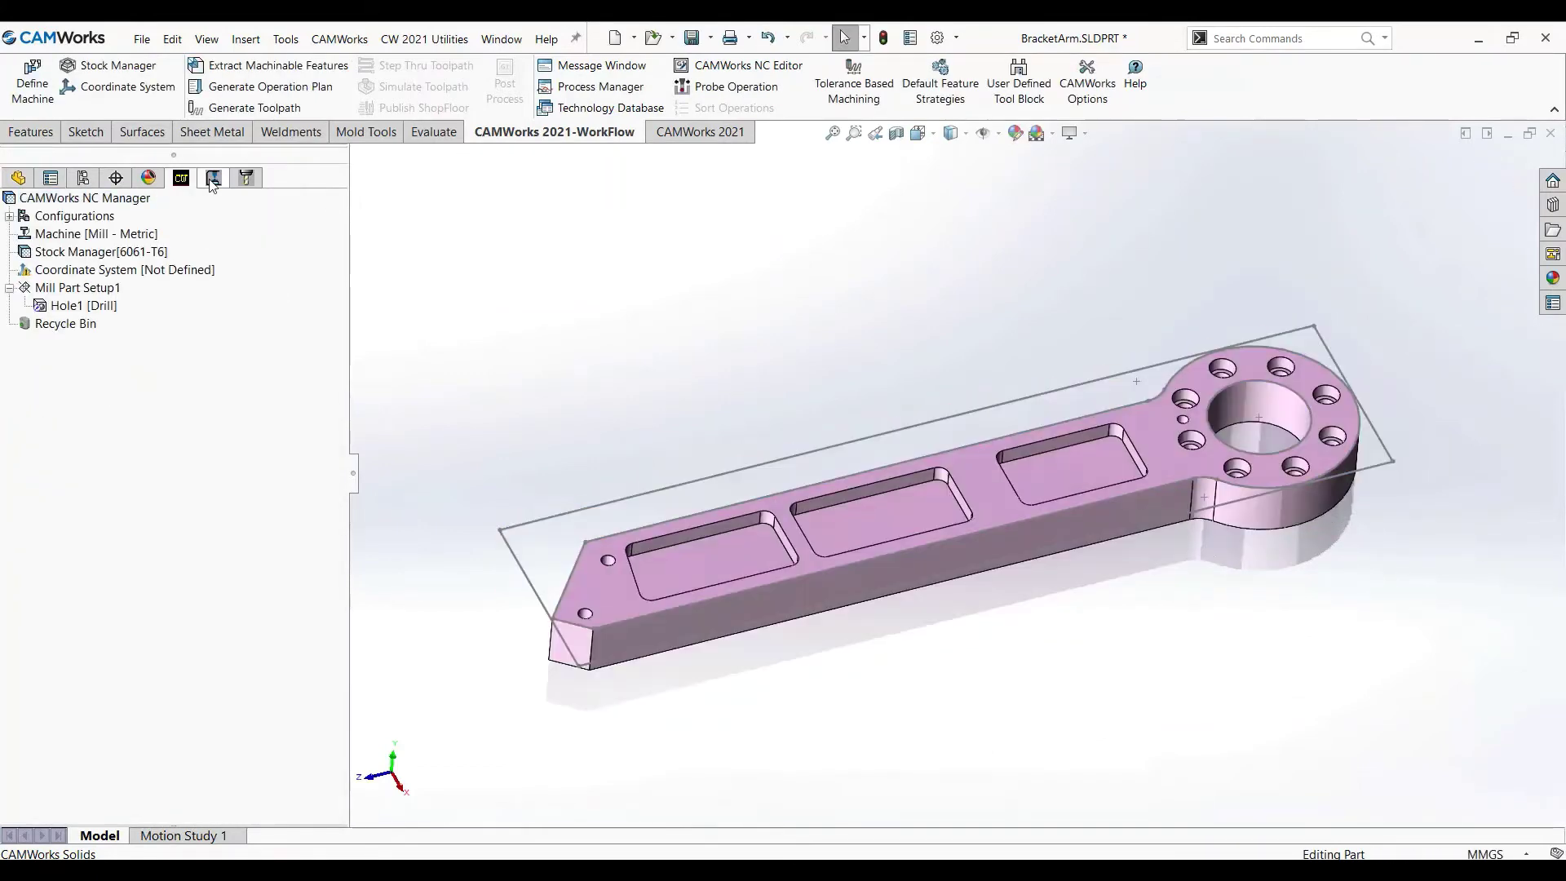
Turn on the prompt to rebuild on stock parameters modification in the CAMWorks update options
click(211, 179)
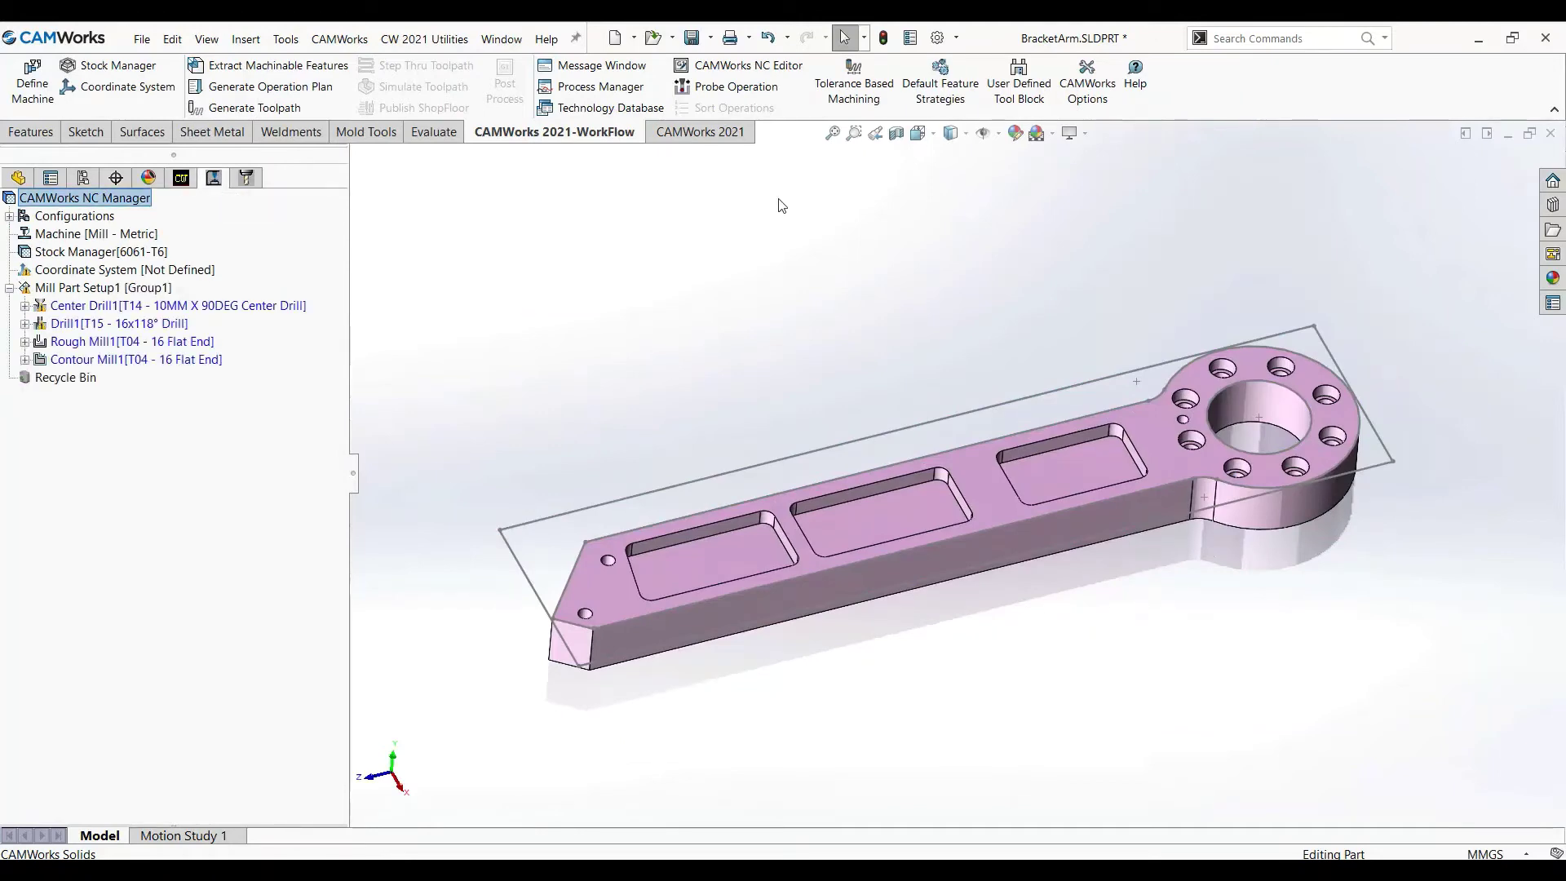
click(1087, 81)
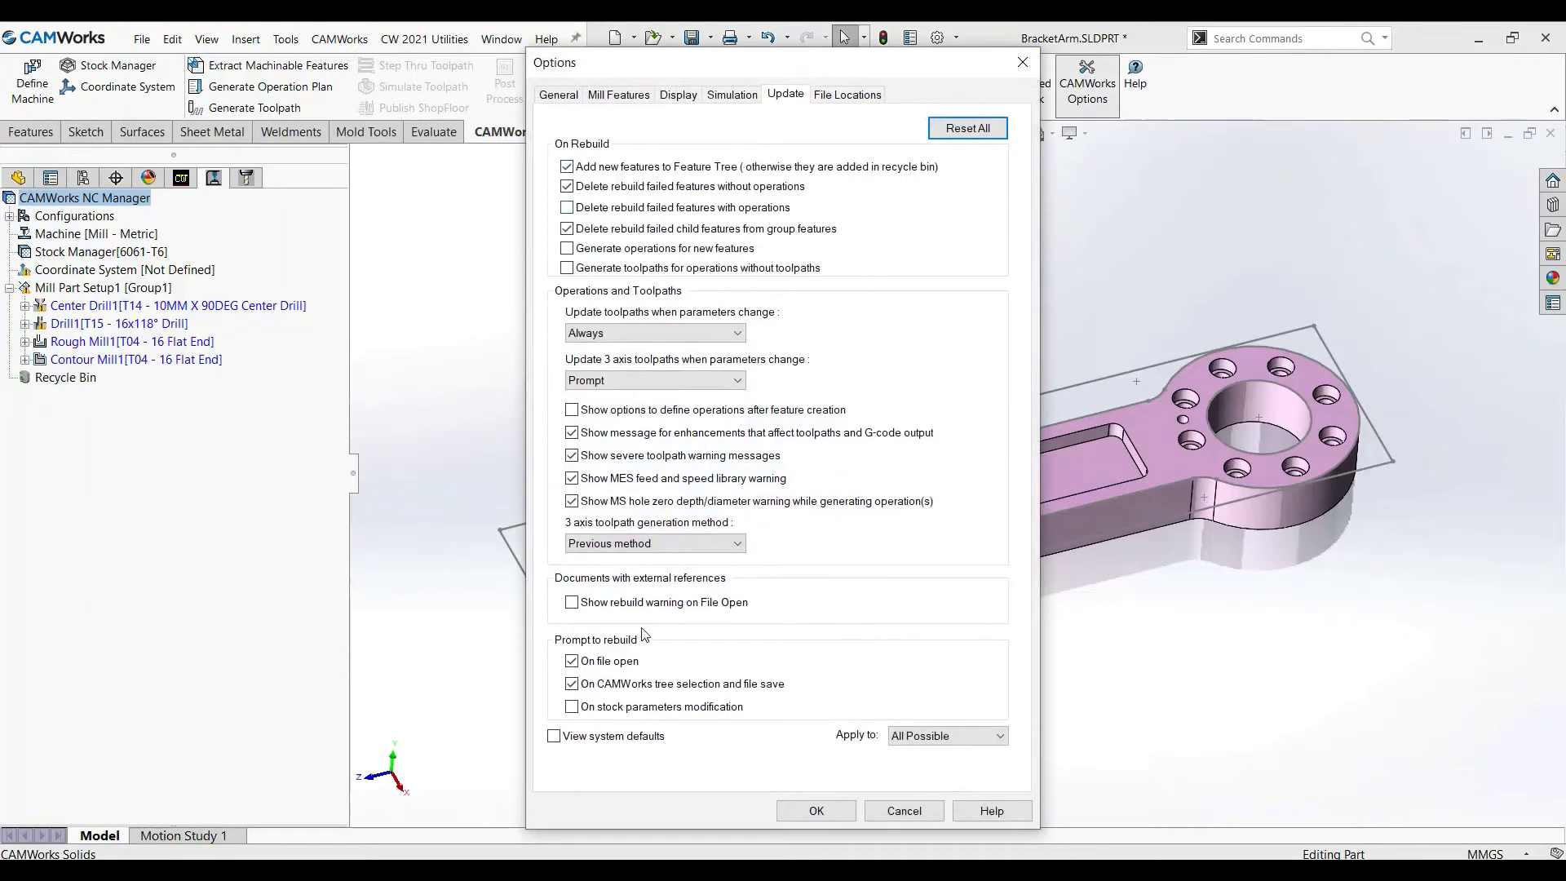
click(816, 809)
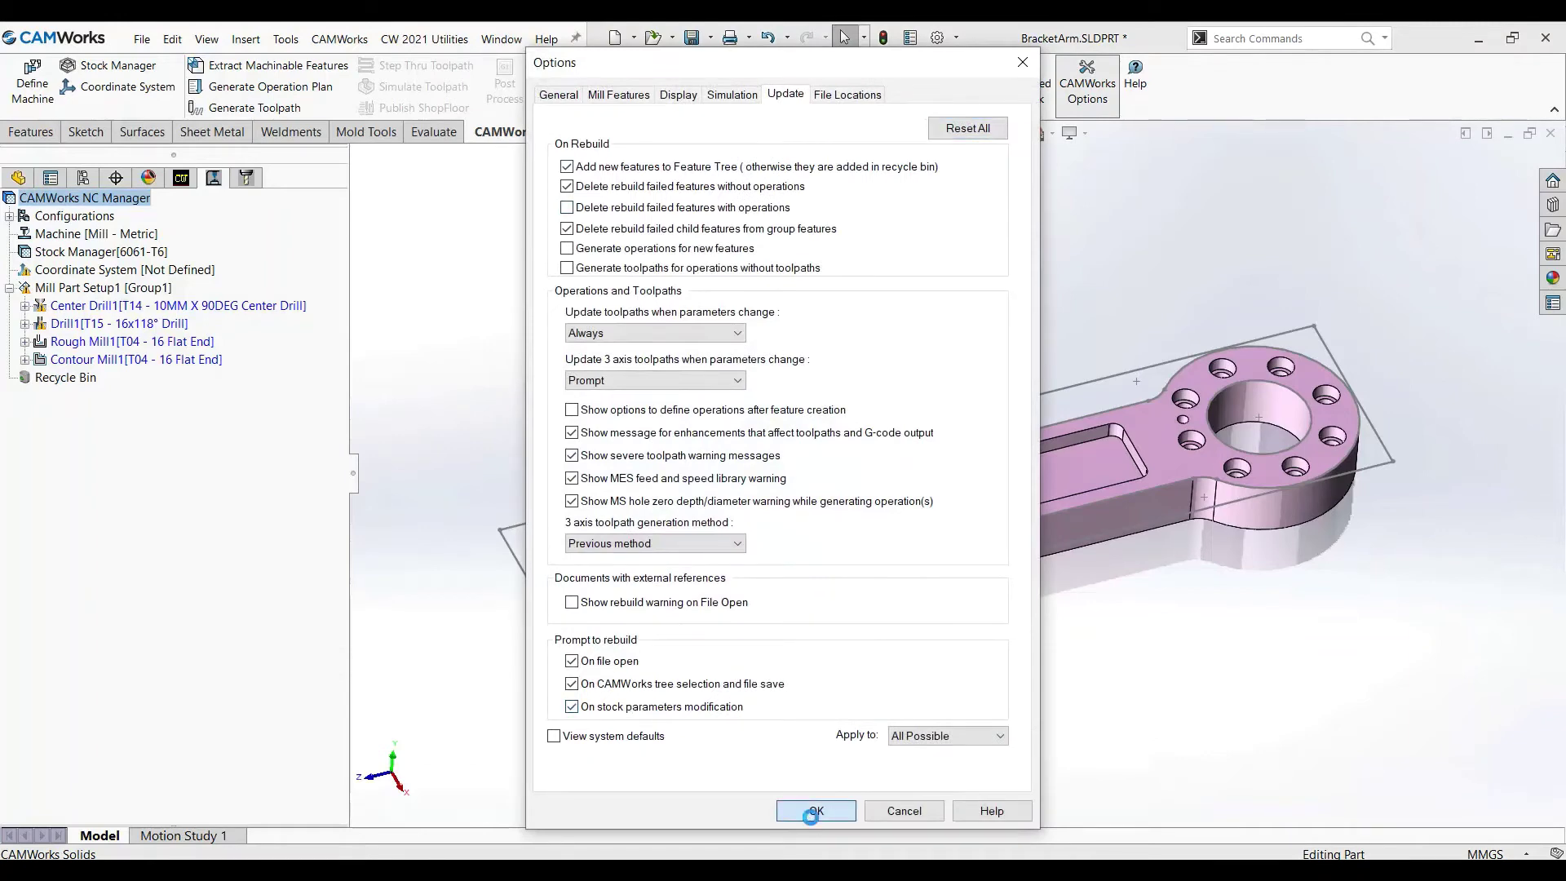
Change the stock type back to bounding box, accept it, and rebuild the CAMWorks items
click(151, 253)
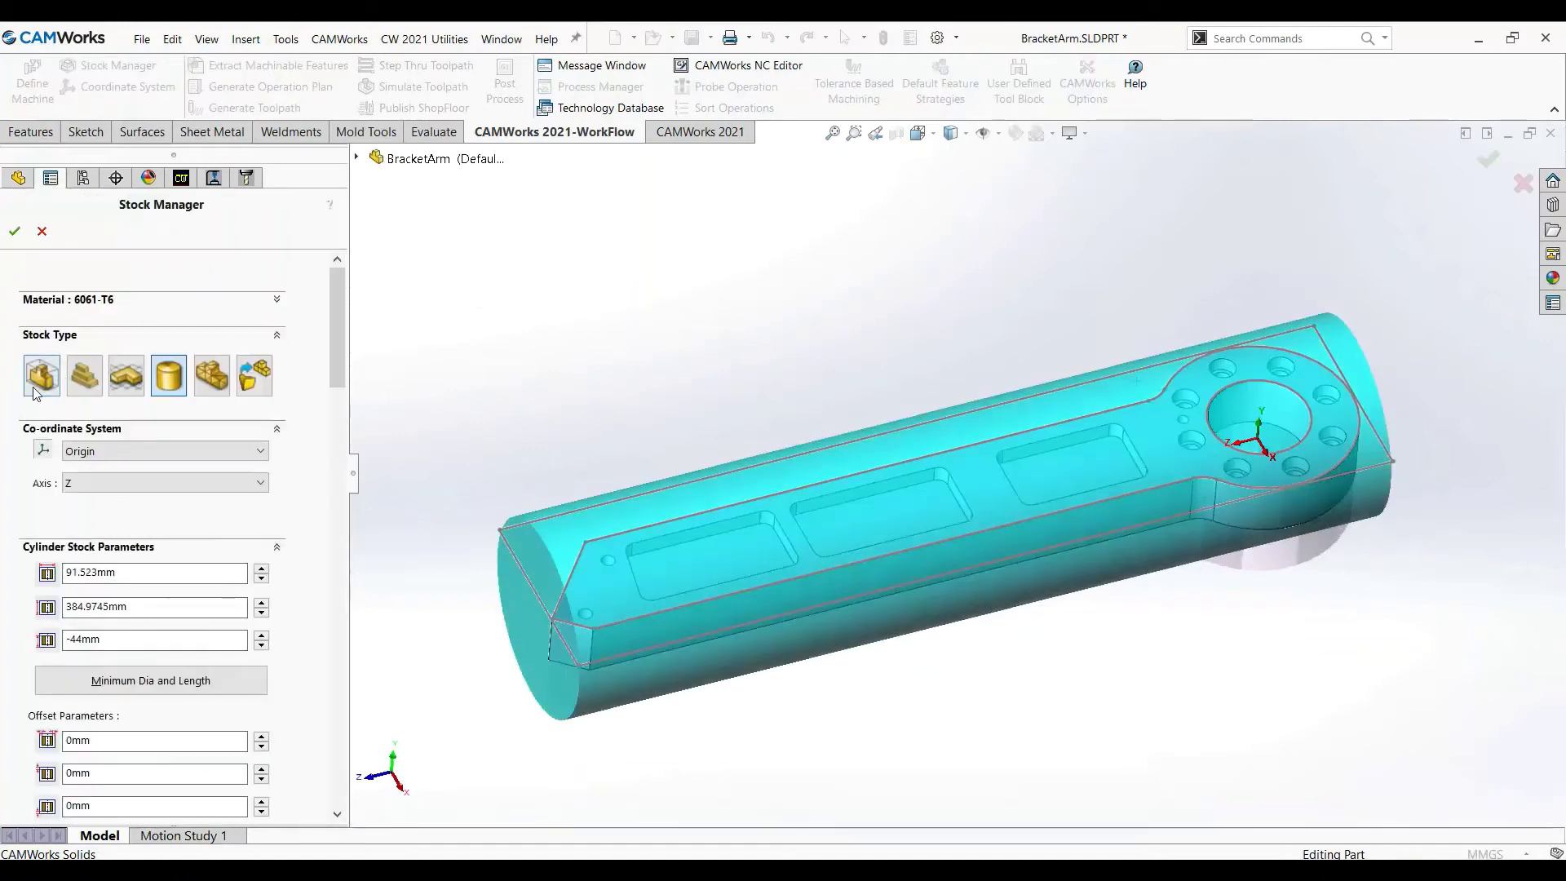
click(41, 375)
click(14, 231)
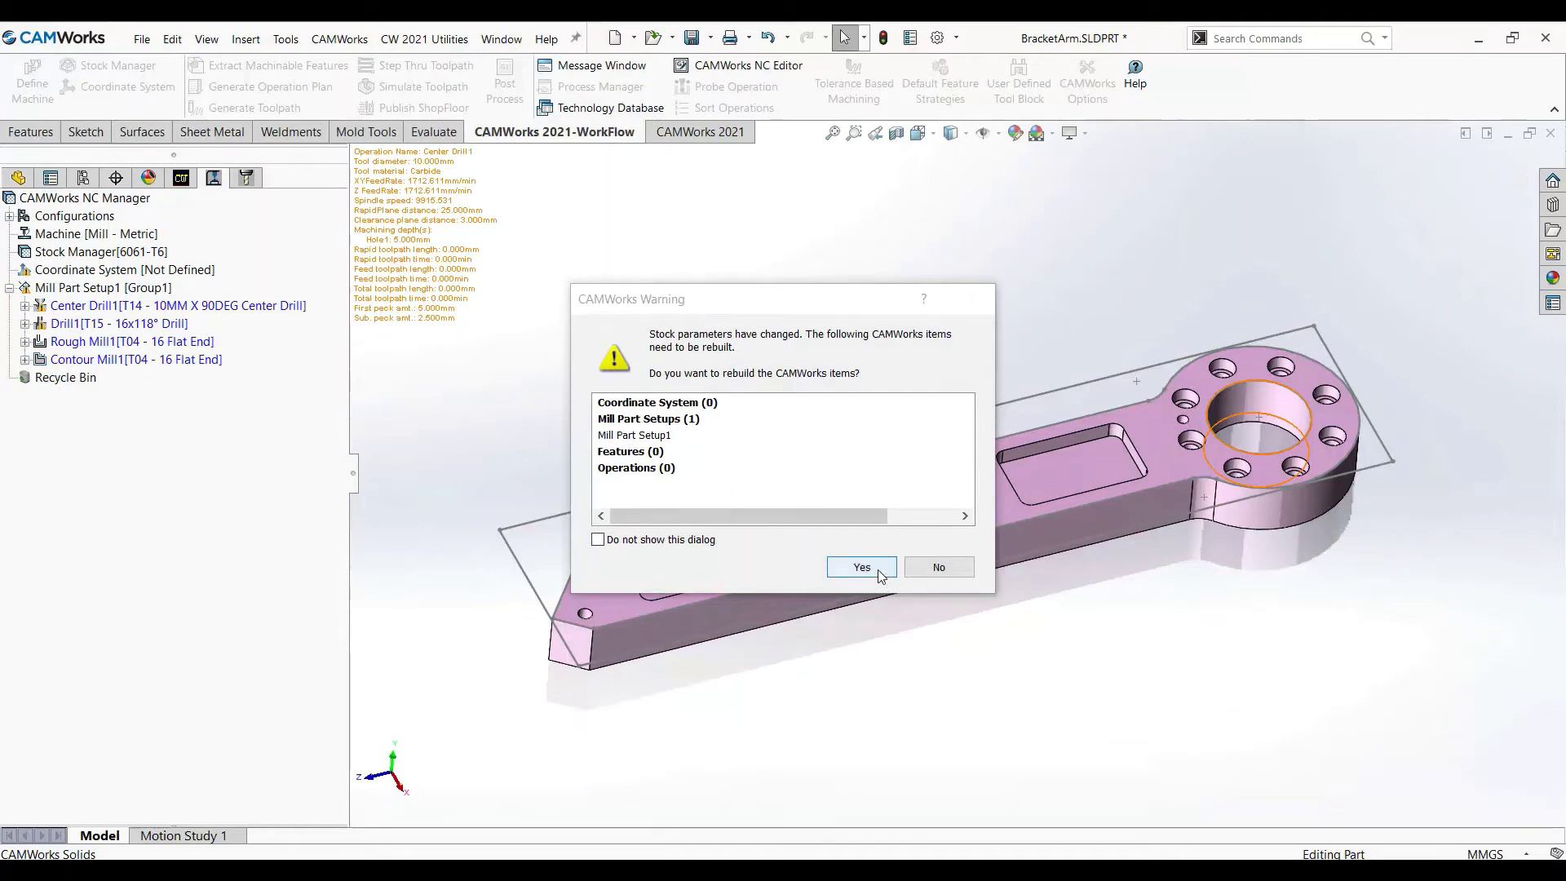
click(831, 567)
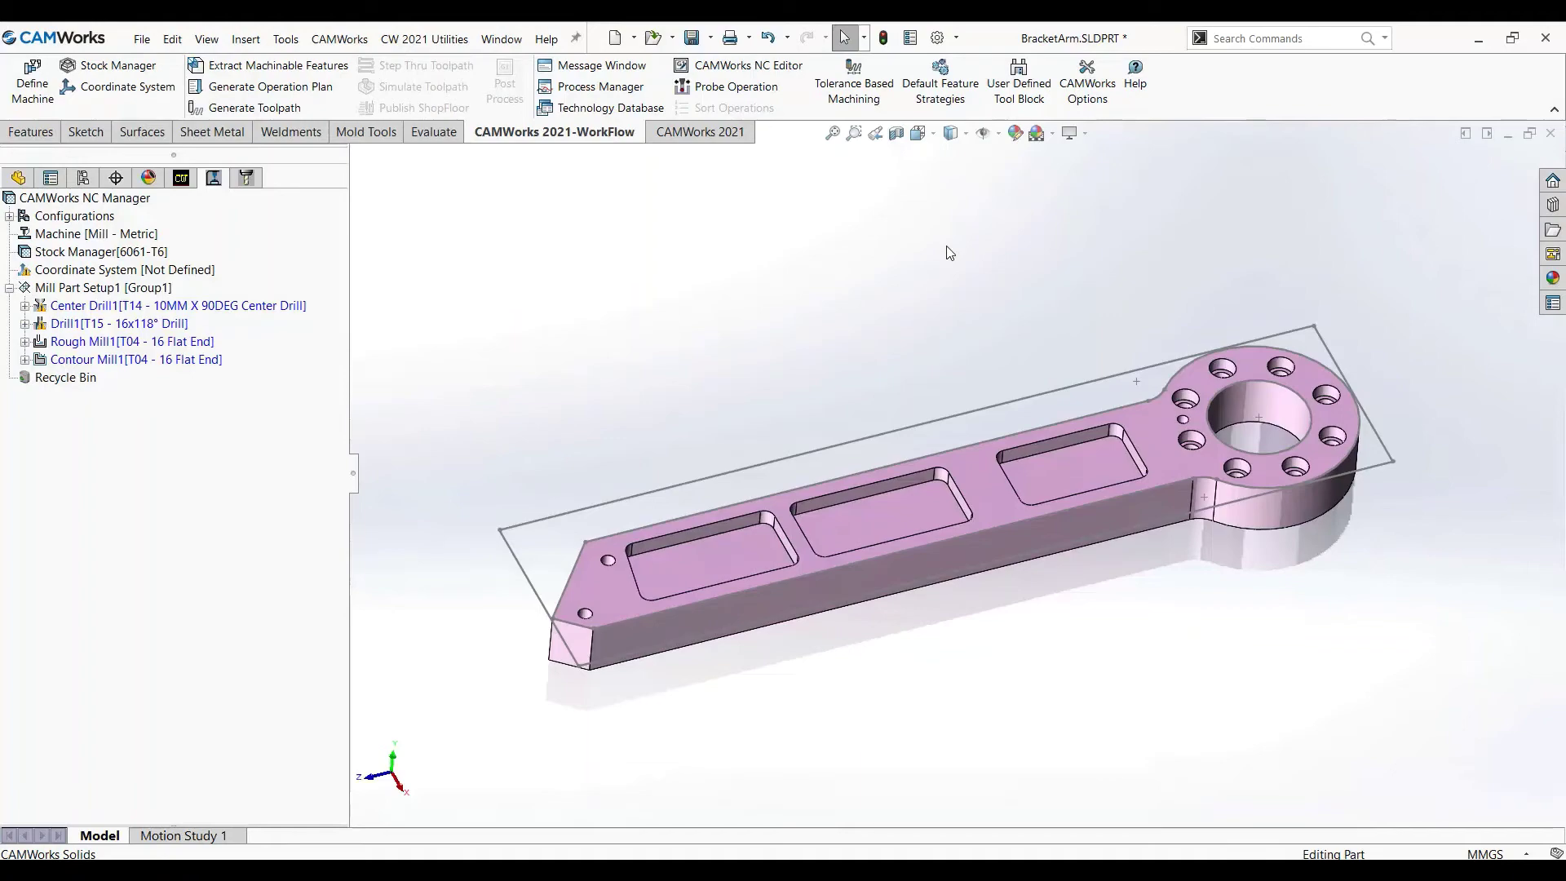
Switch to the PowerPoint slide show, review the slide on flagged feature and operation nodes, and return to CAMWorks
key(super+Tab)
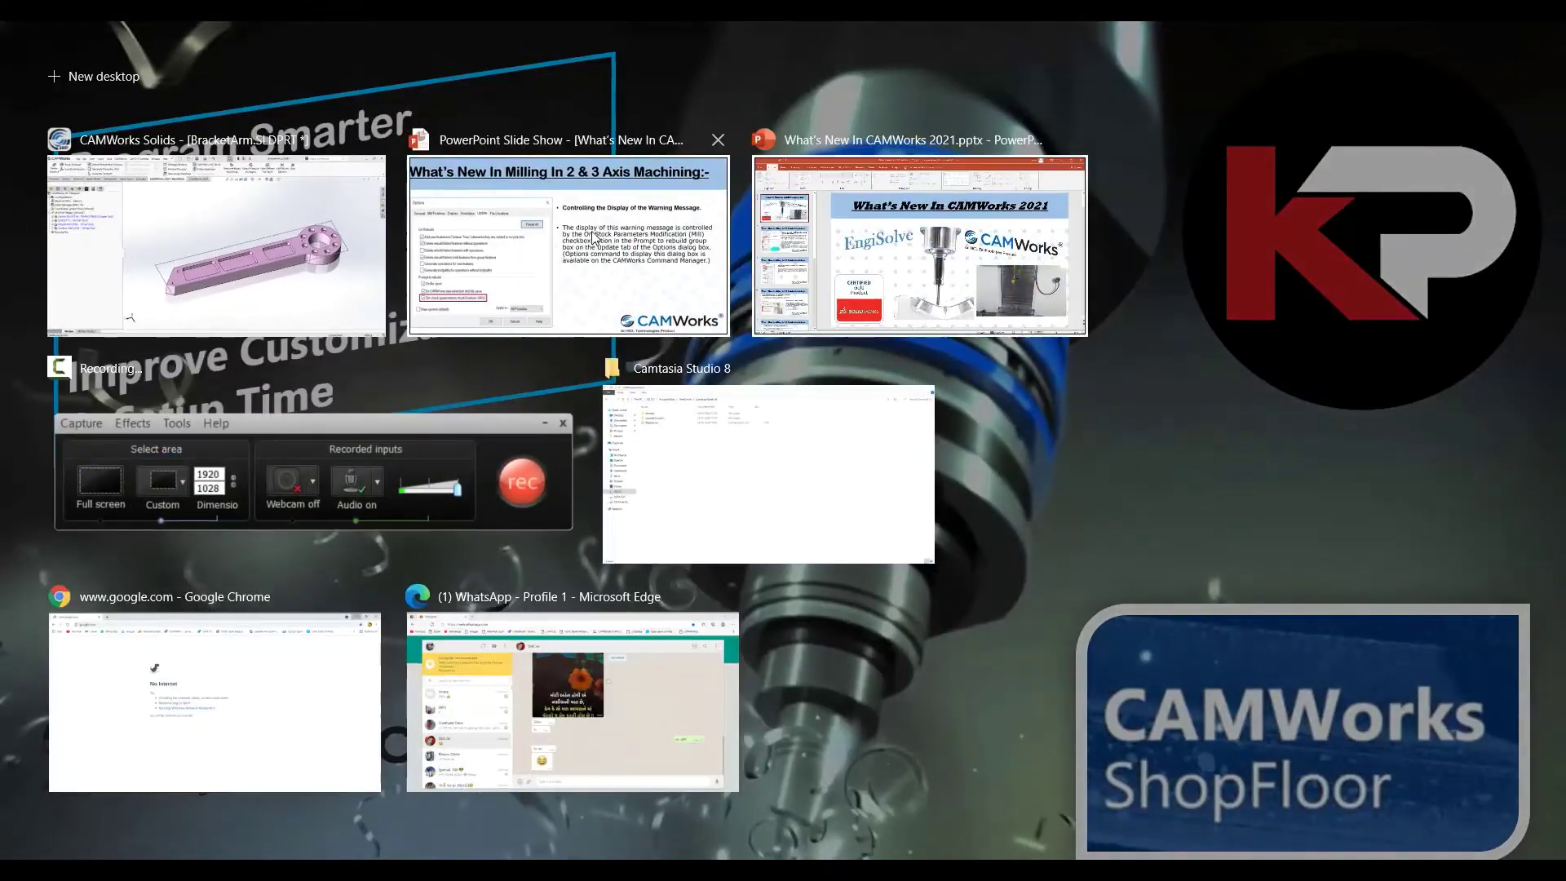
click(594, 239)
click(594, 239)
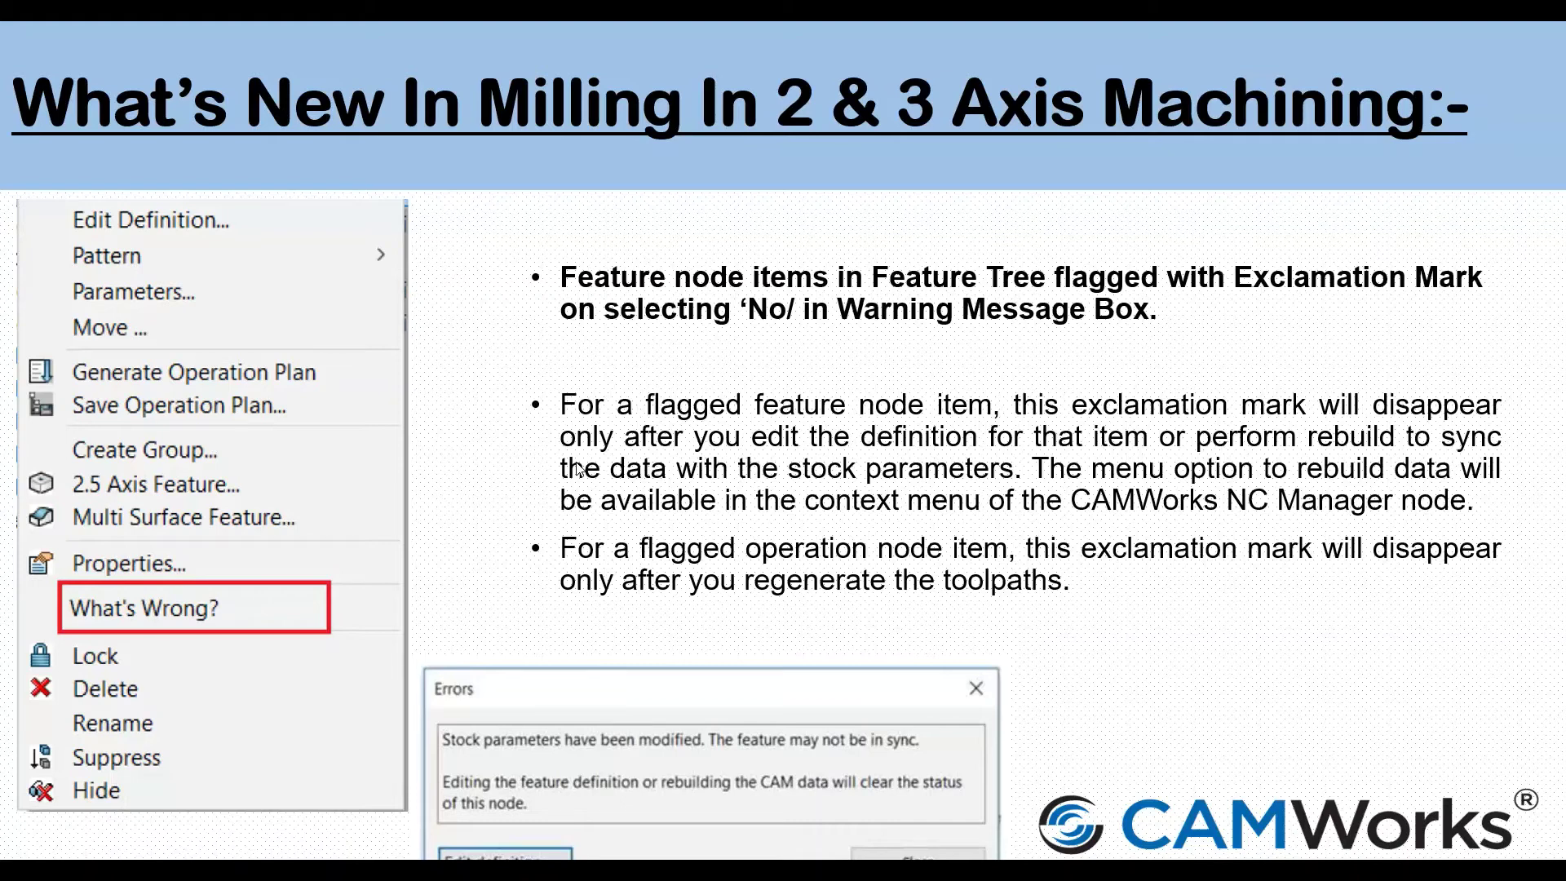
key(super+Tab)
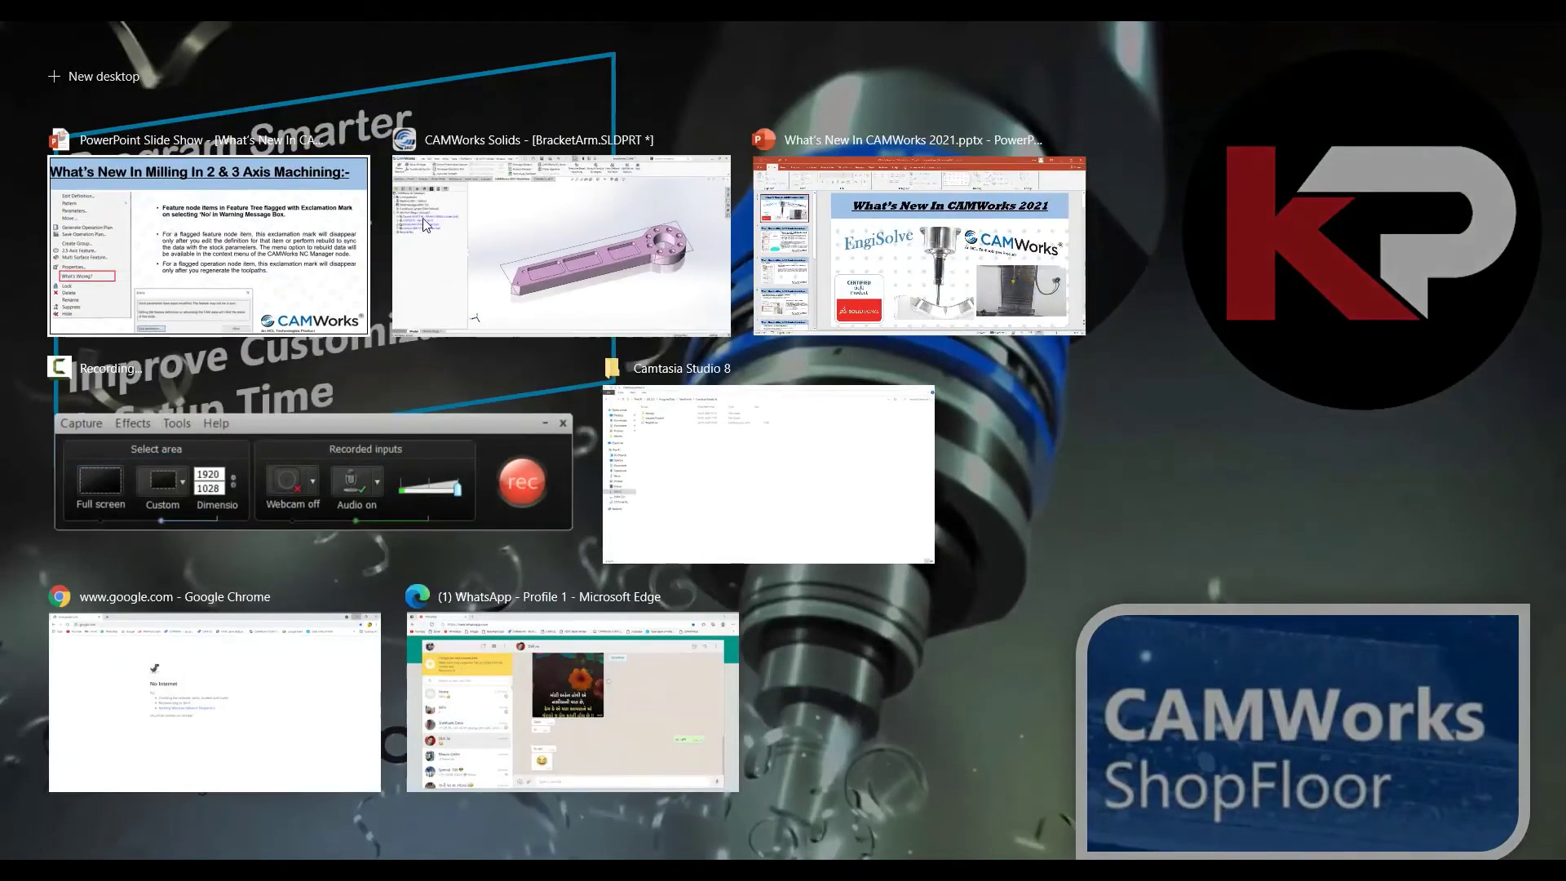
click(563, 244)
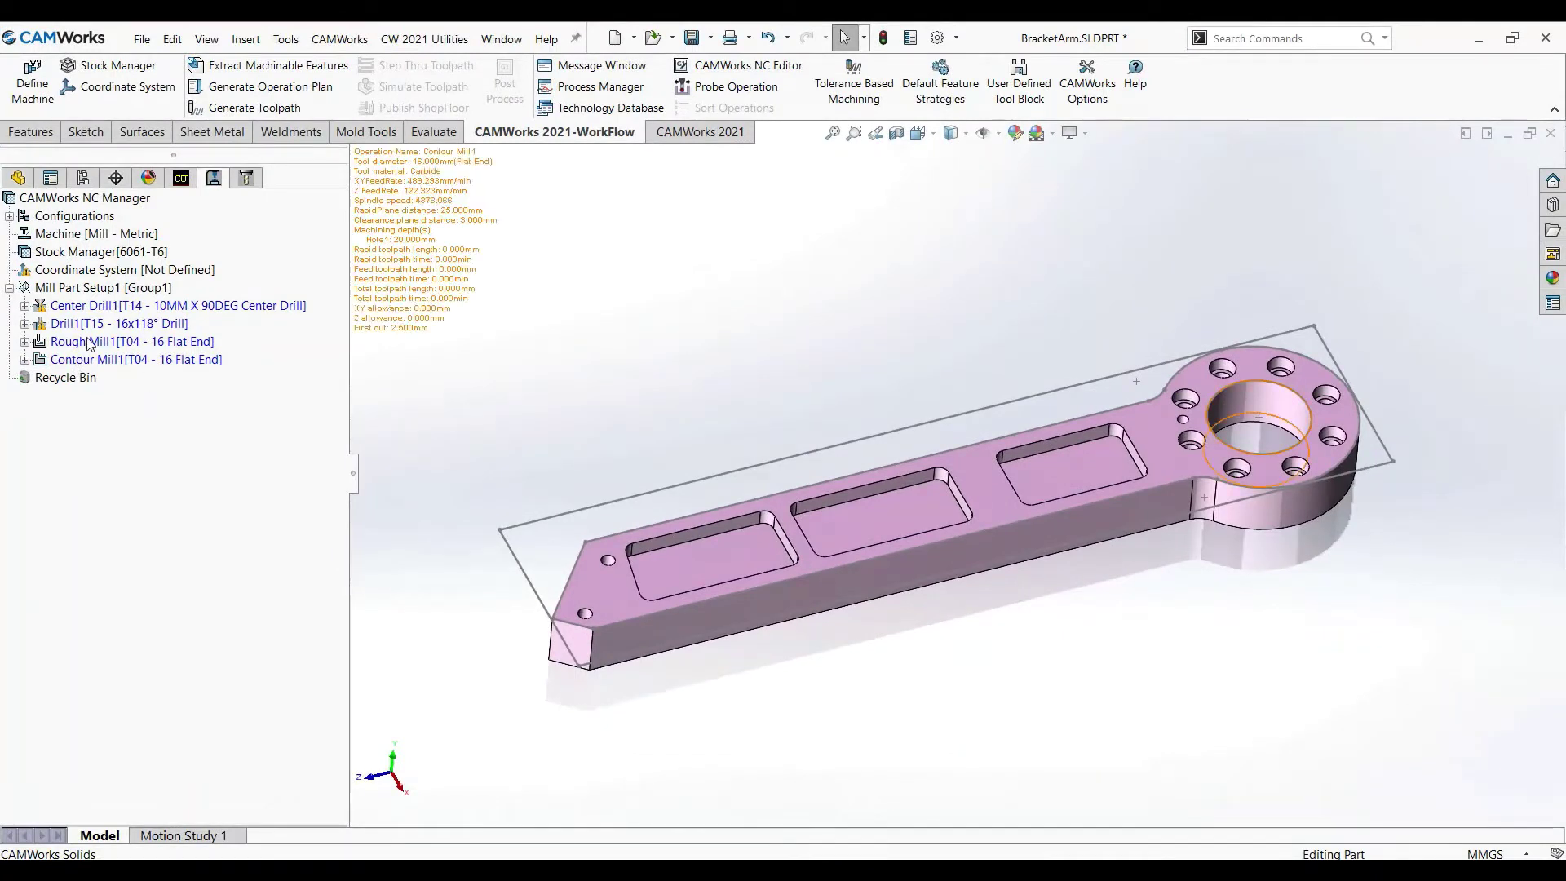
Check what is wrong with the Drill1 operation and clear its tool error
mouse_move(72, 327)
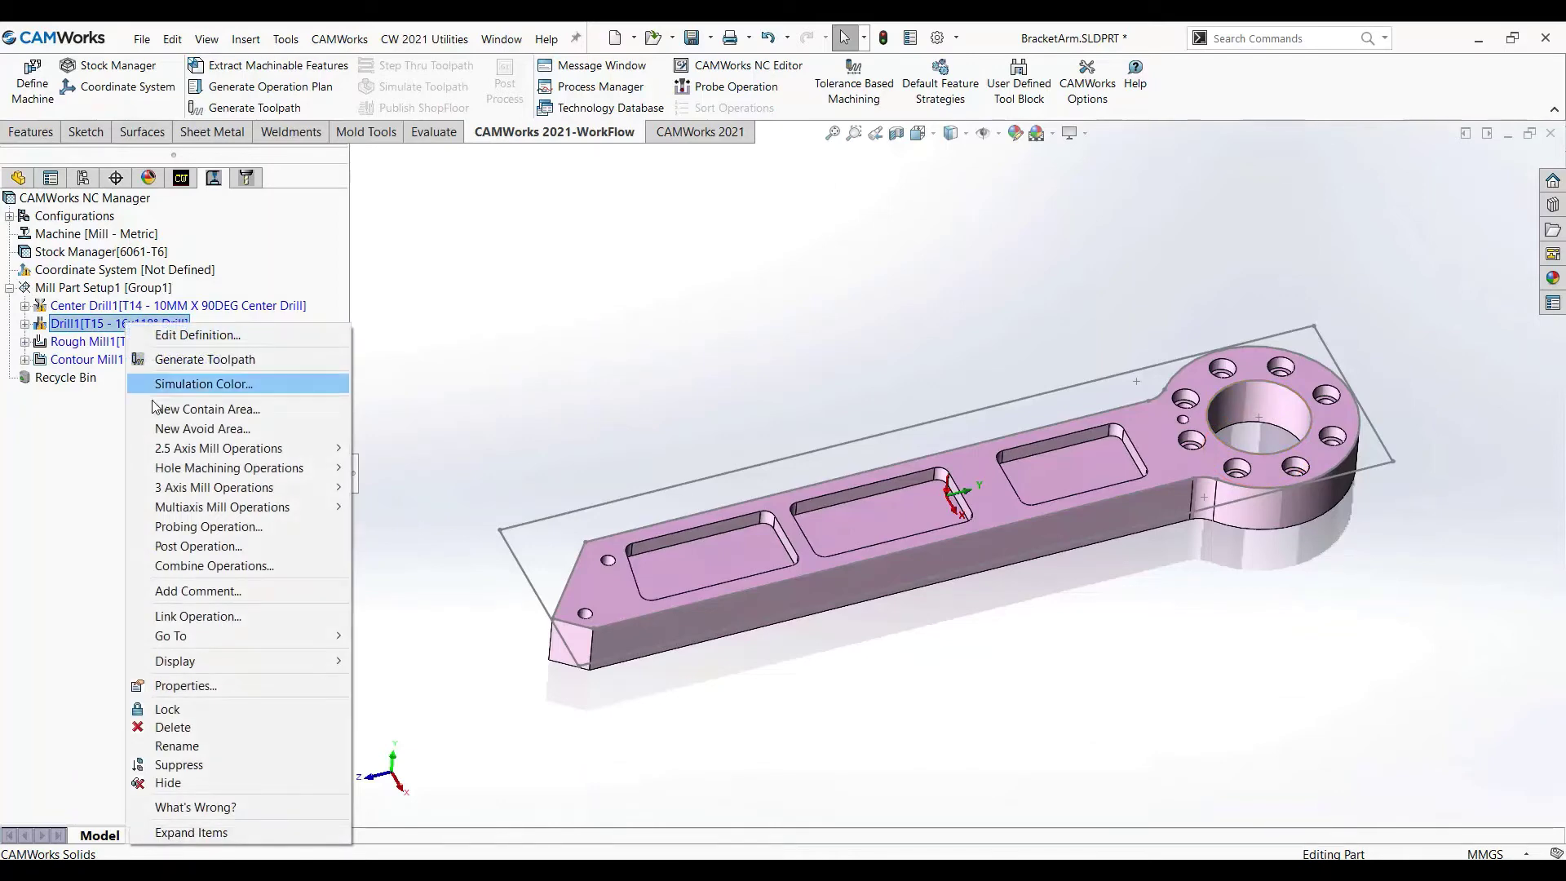
click(184, 808)
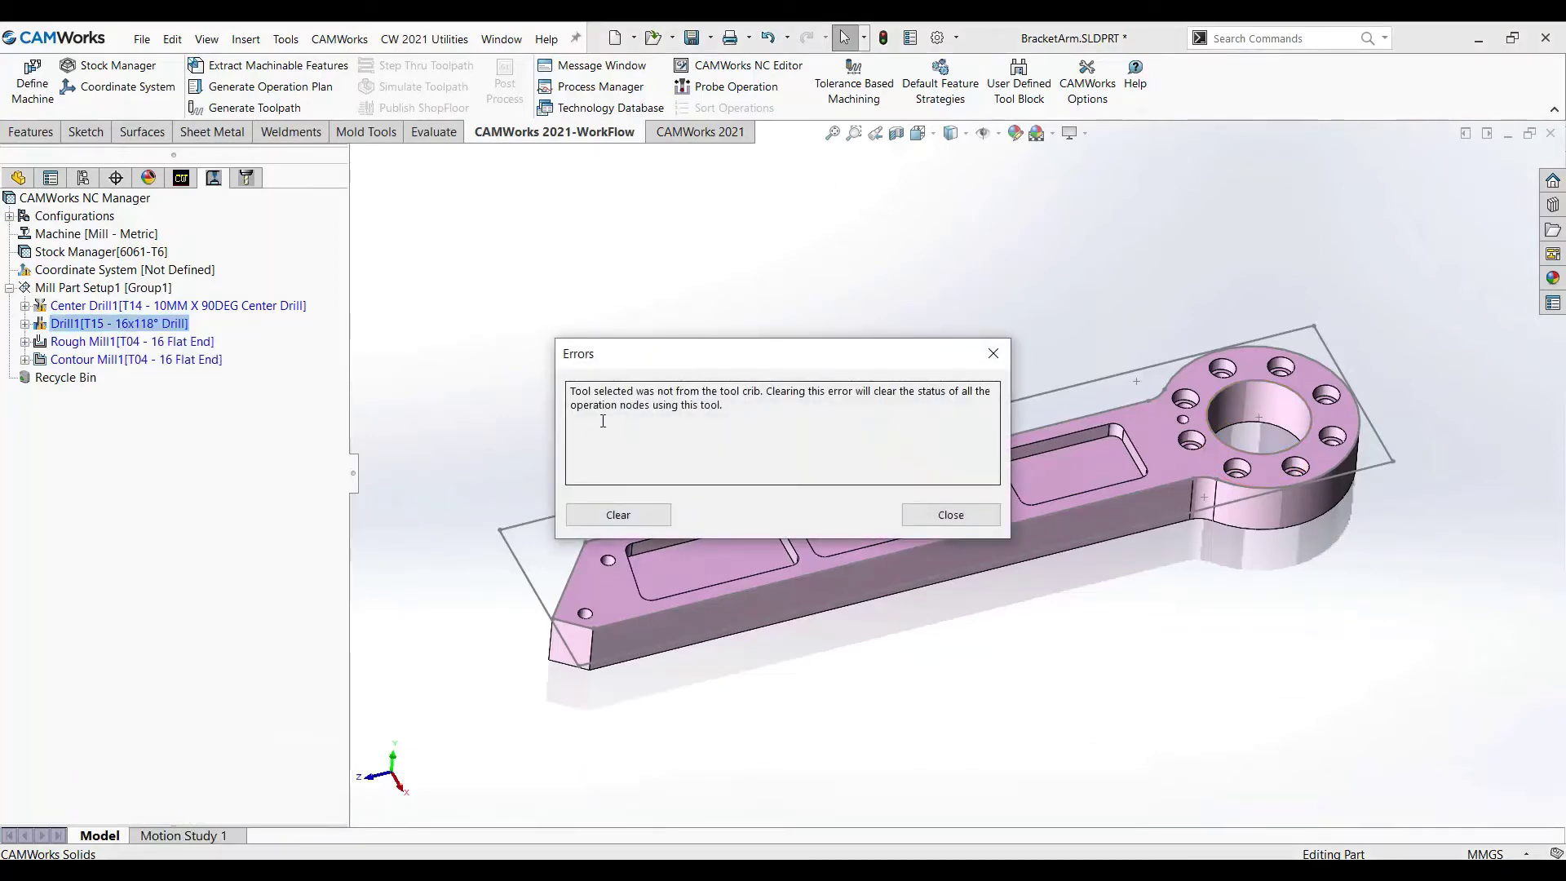
drag(618, 391, 752, 392)
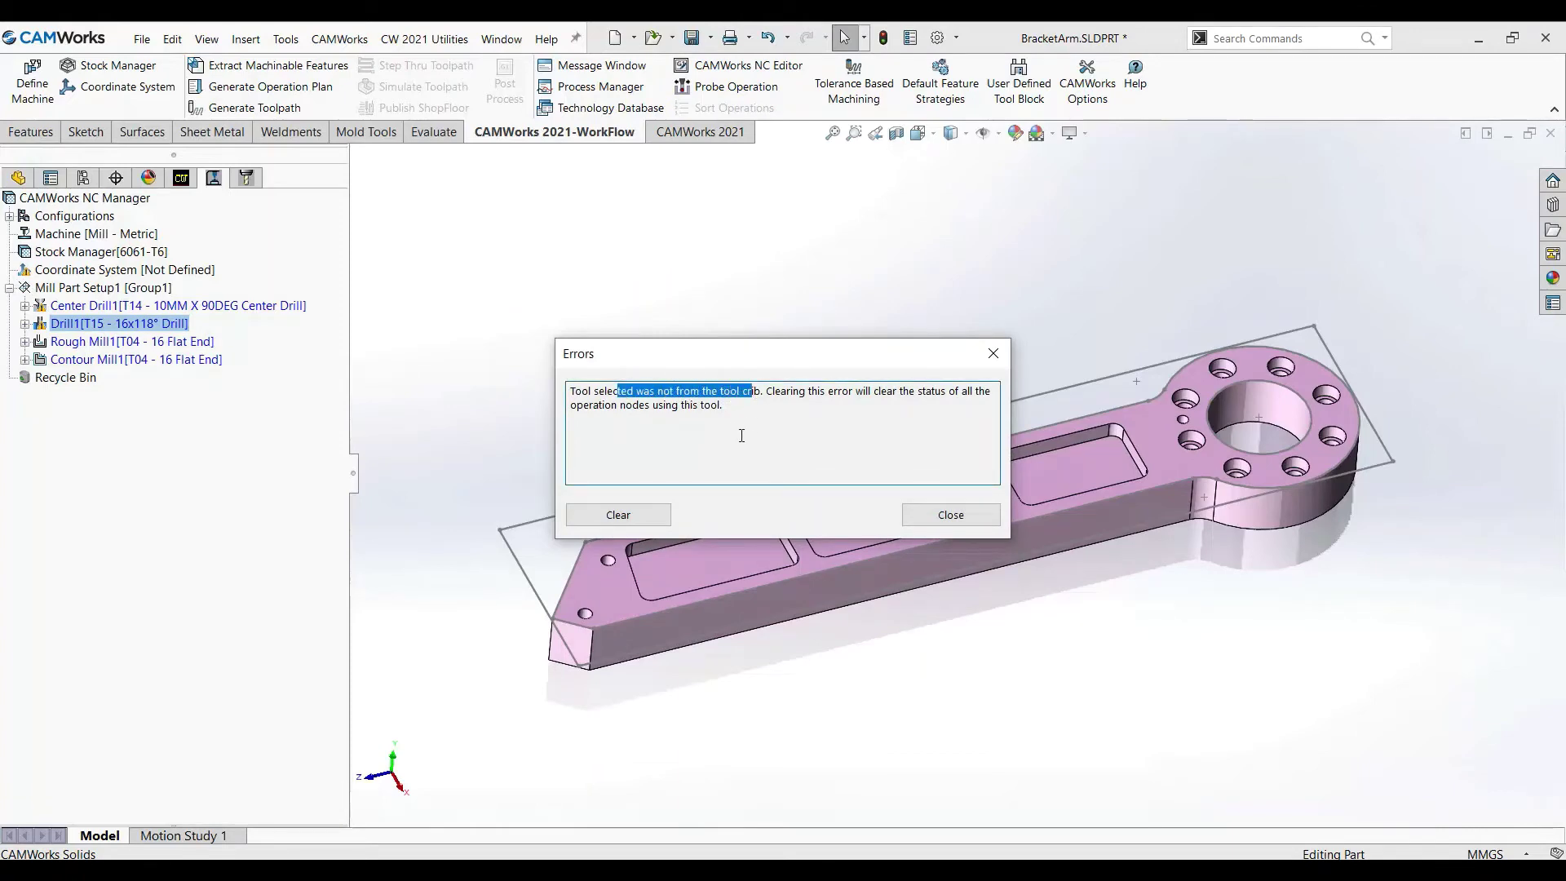
drag(798, 391, 856, 393)
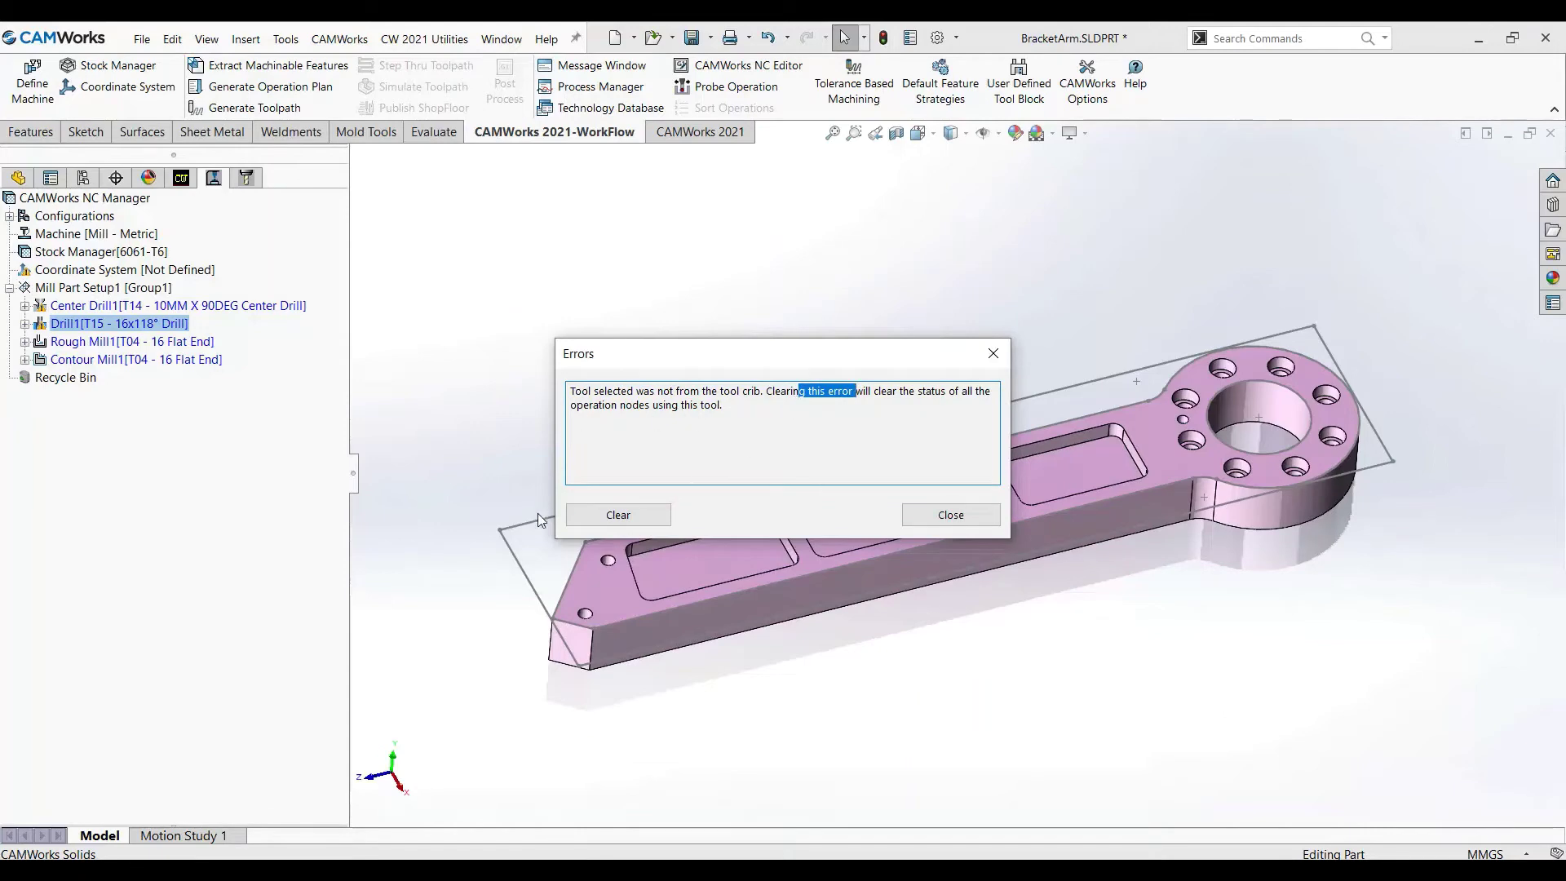
click(613, 514)
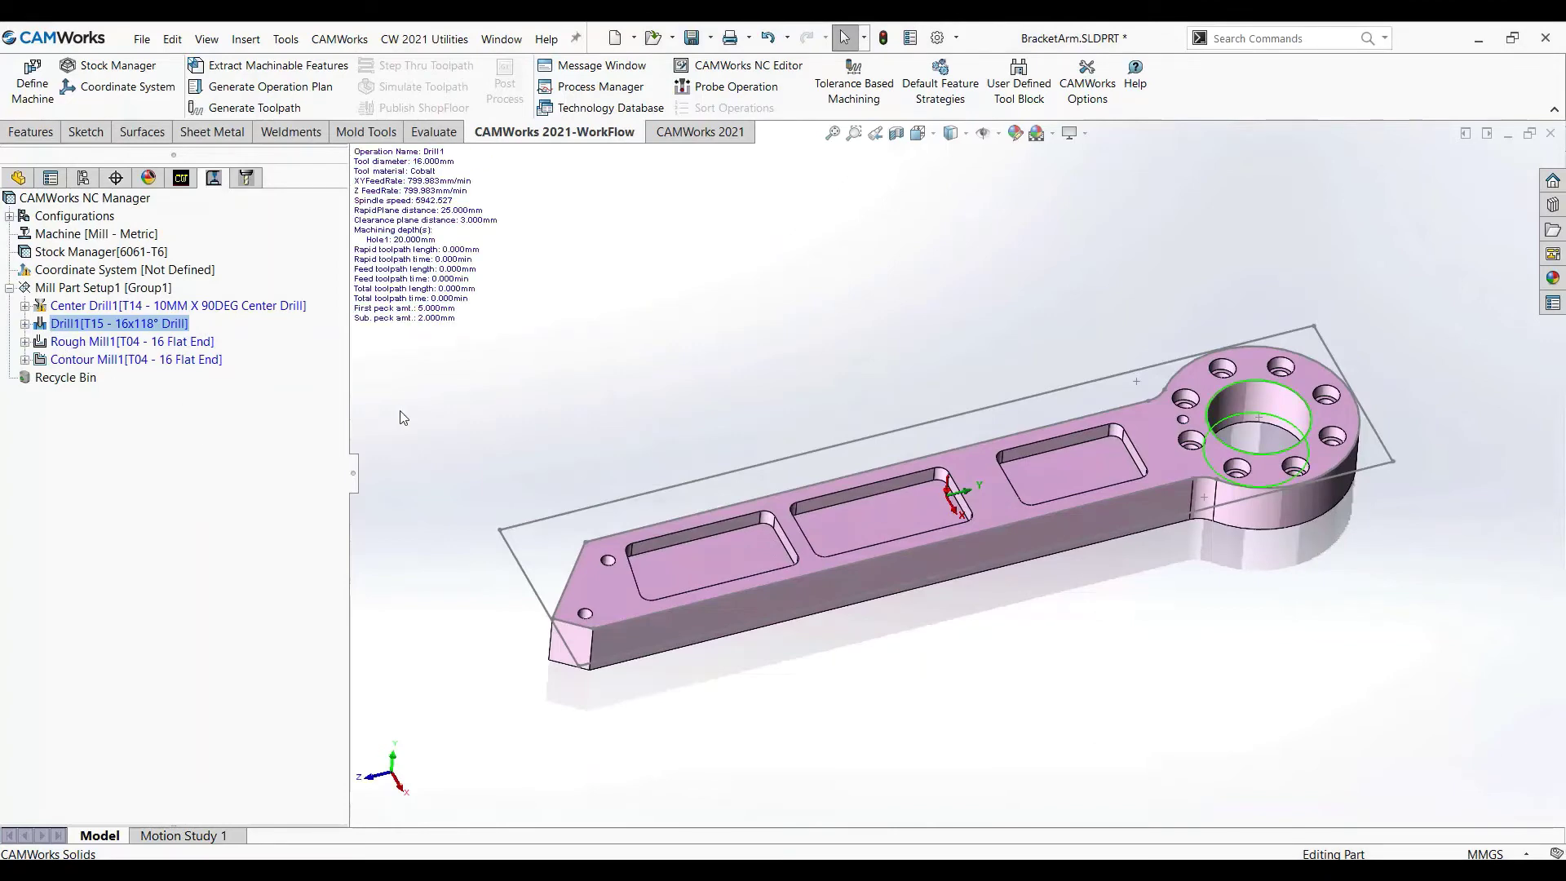
Check what is wrong with the Center Drill1 operation and clear its tool error
right_click(150, 274)
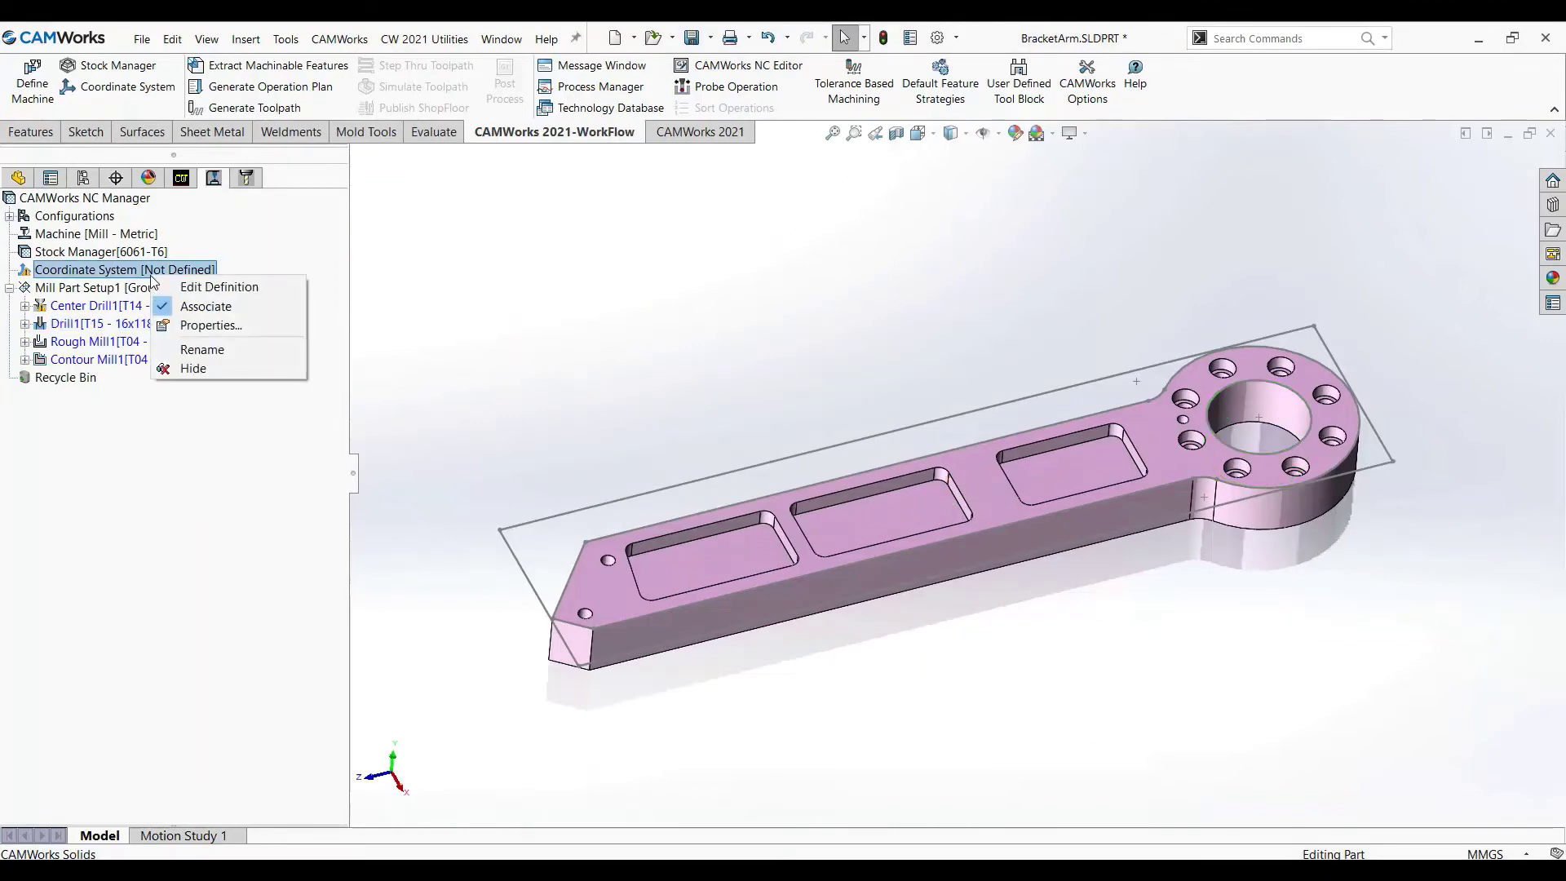
right_click(96, 303)
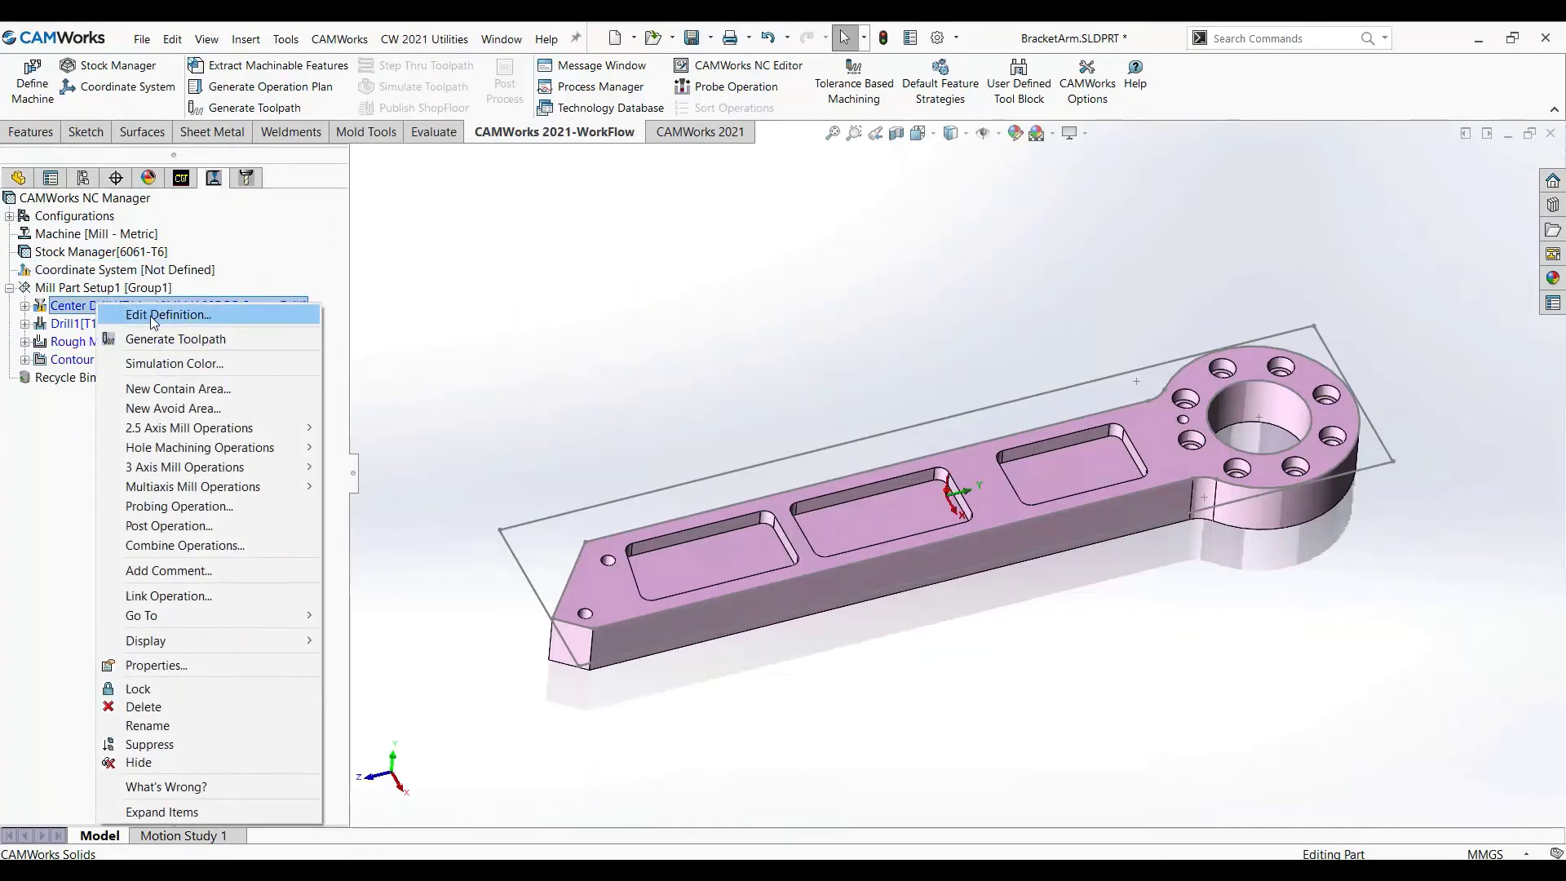
click(166, 786)
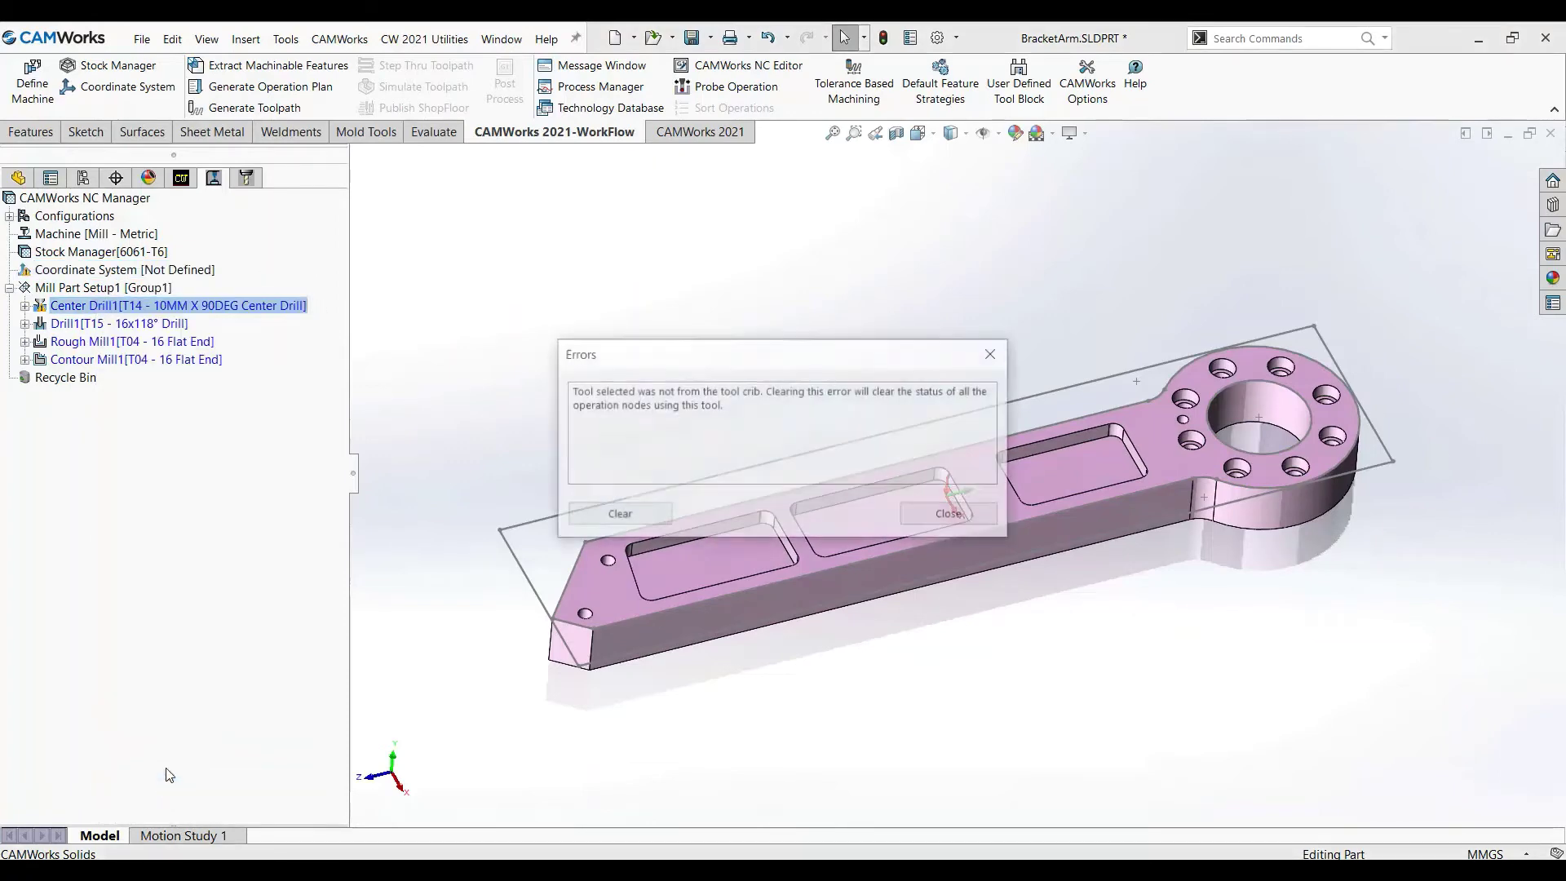
drag(621, 391, 680, 393)
click(620, 514)
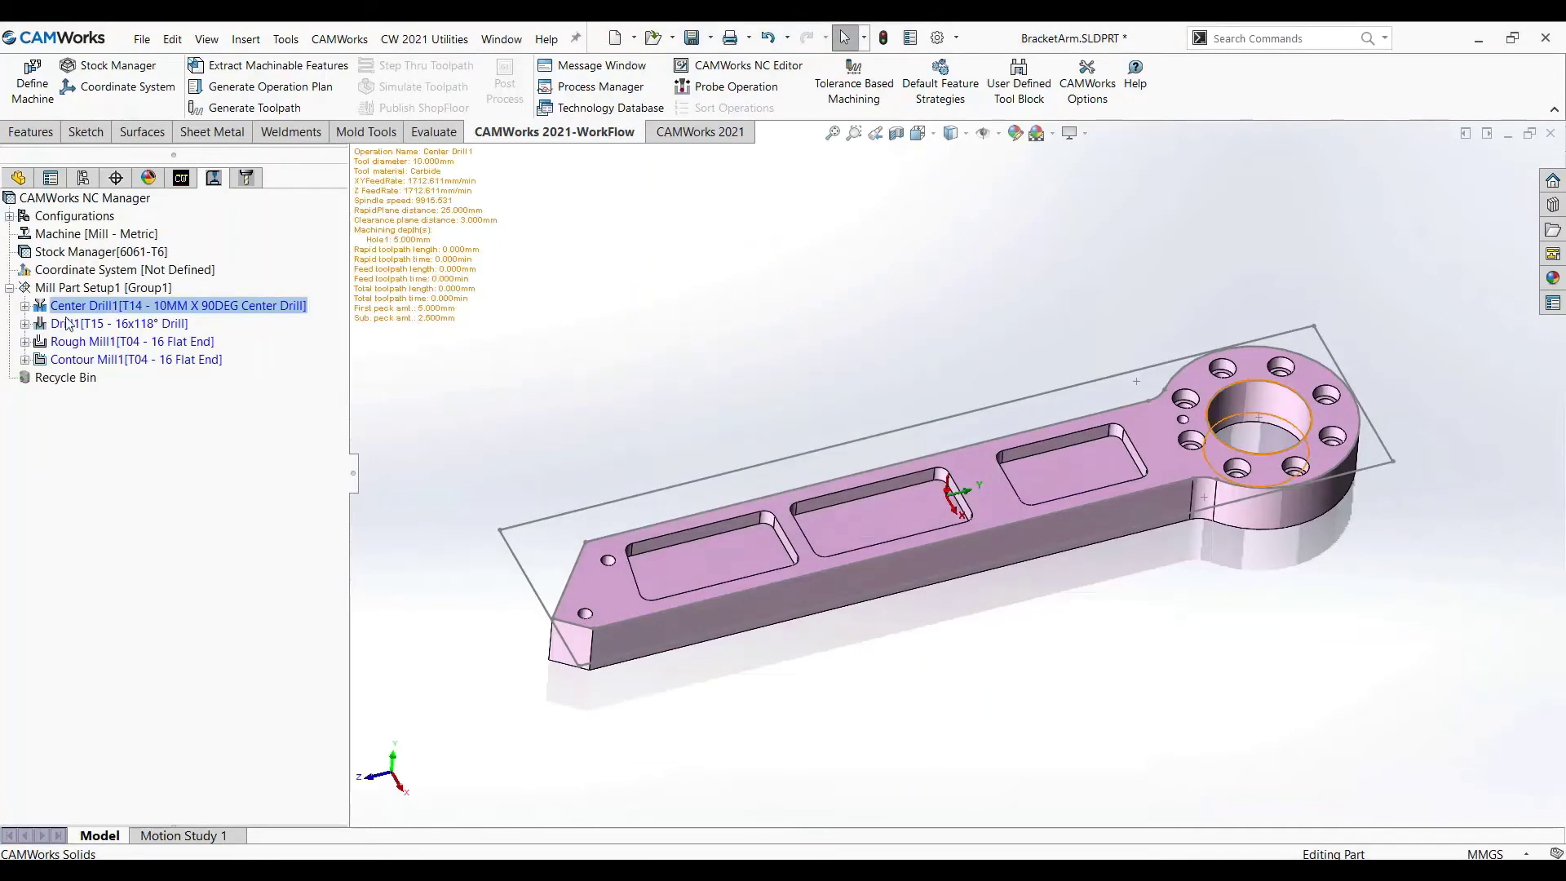
Generate the toolpaths for all operations in Mill Part Setup1
right_click(126, 327)
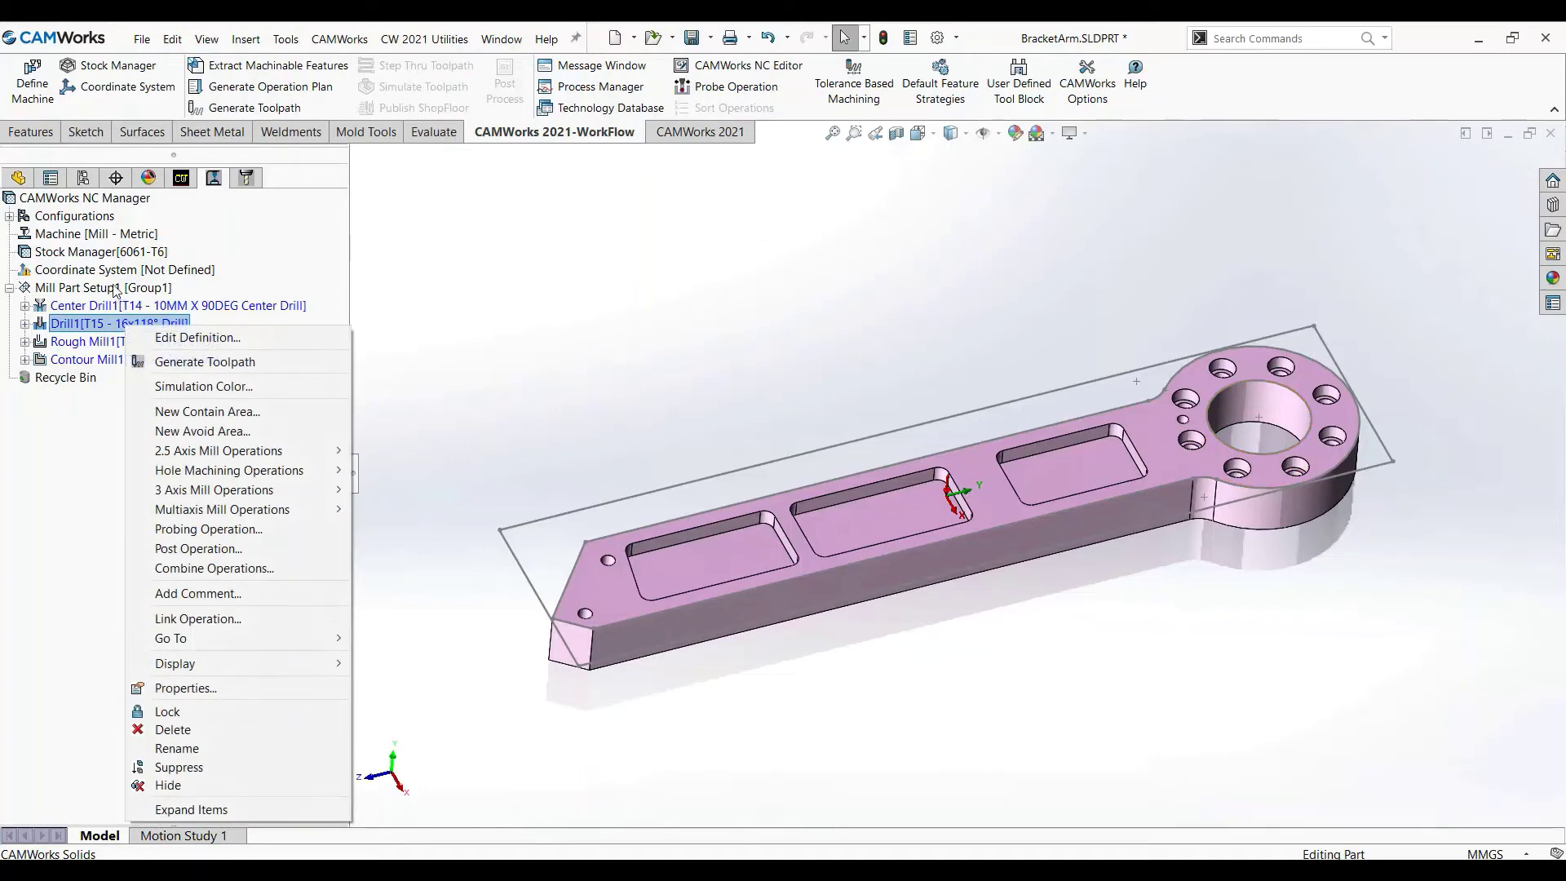
right_click(114, 288)
click(163, 321)
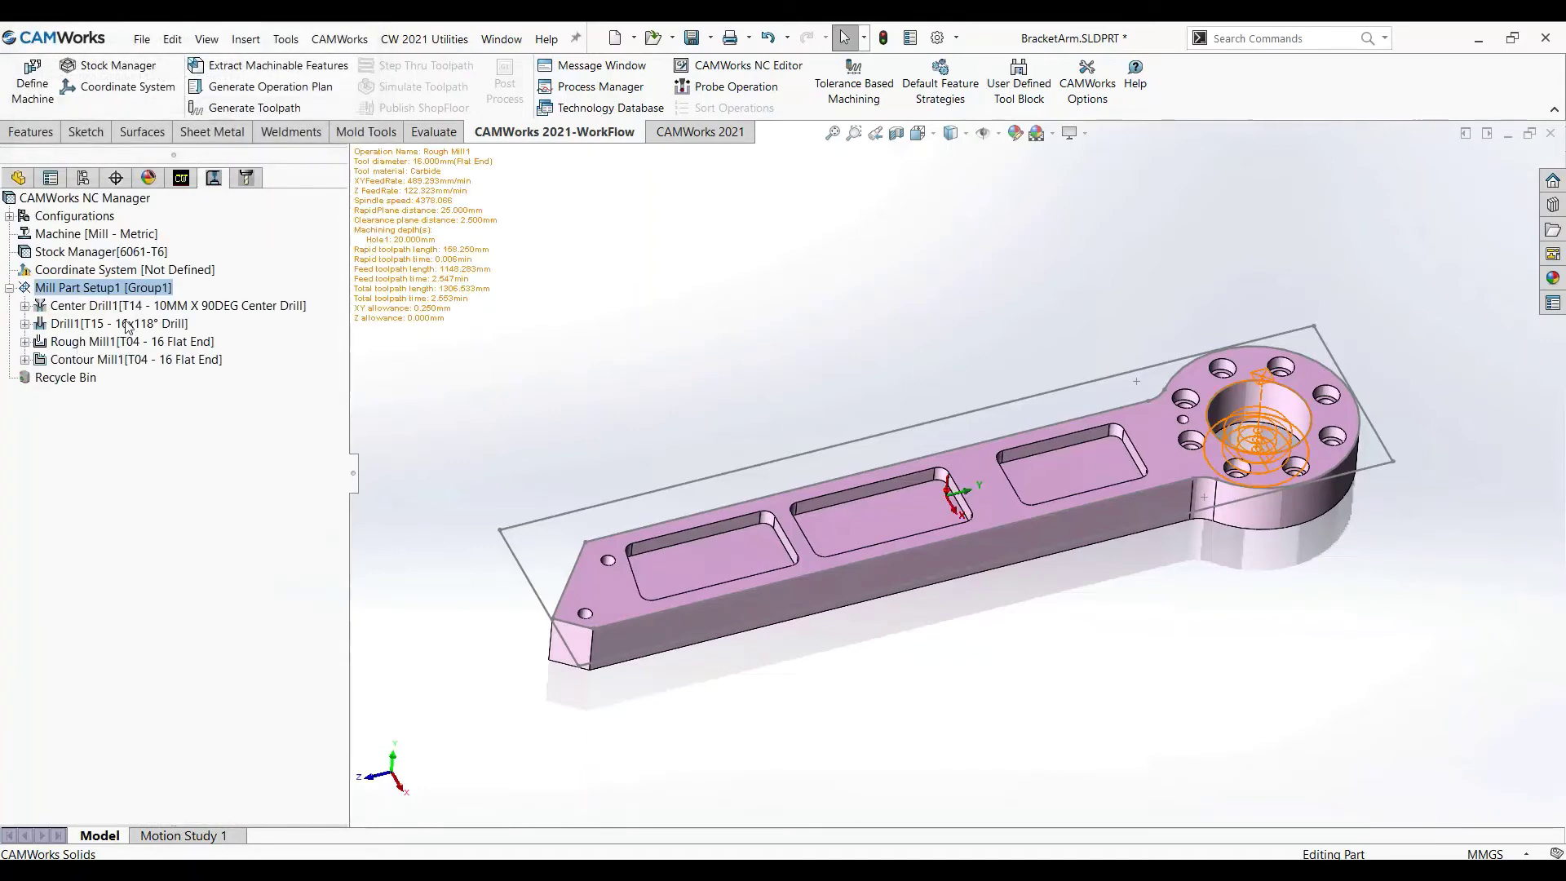
Check the tool crib for the 10MM X 90DEG center drill and the 16x118° drill, and return to the operation tree
click(246, 177)
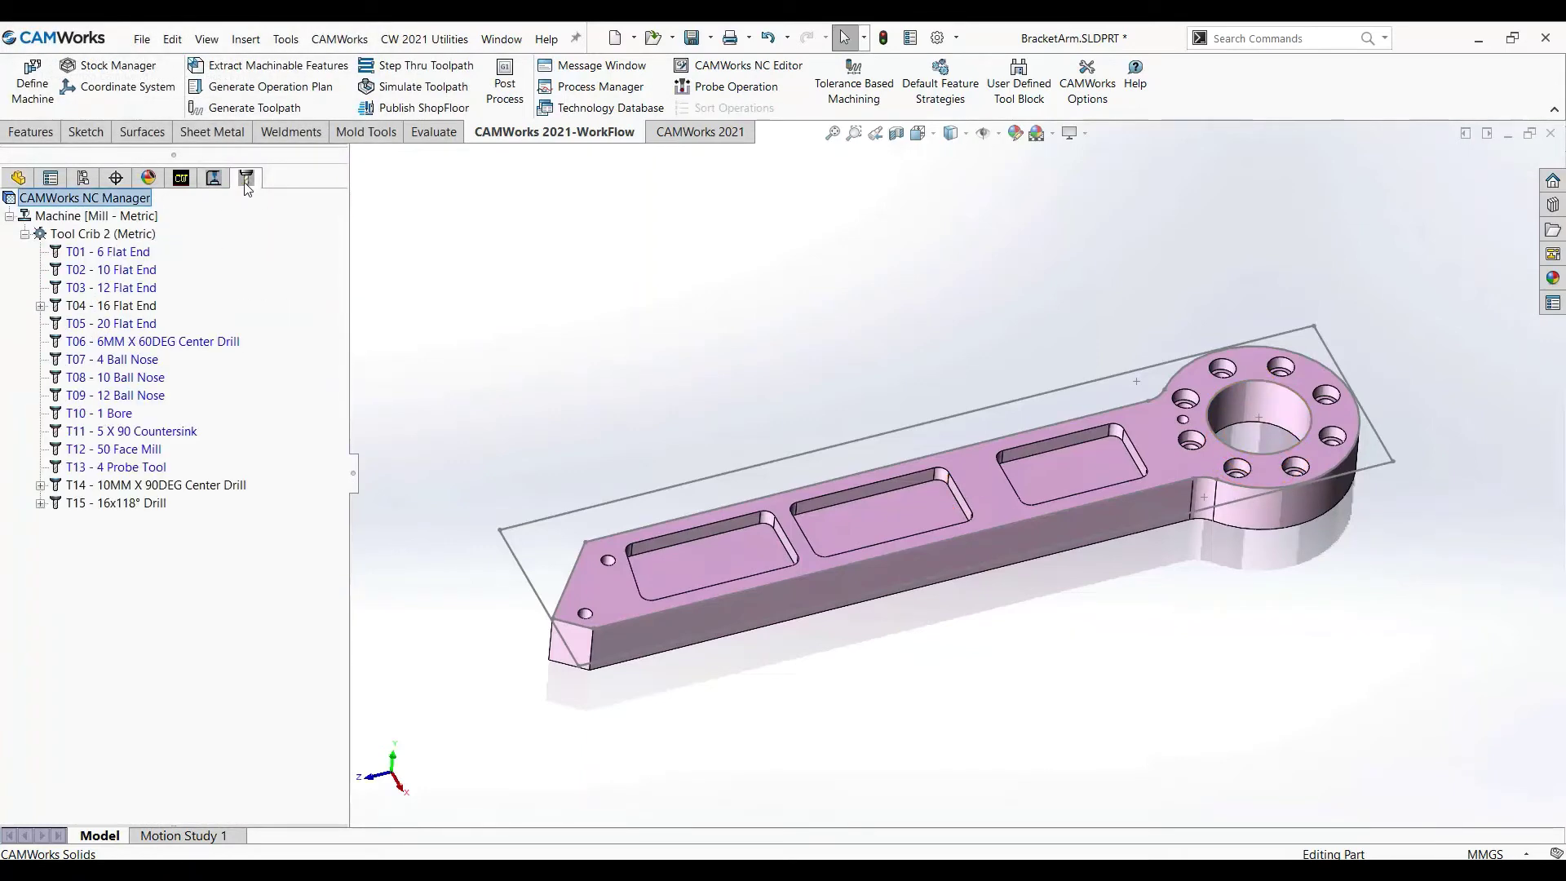
click(156, 488)
click(150, 503)
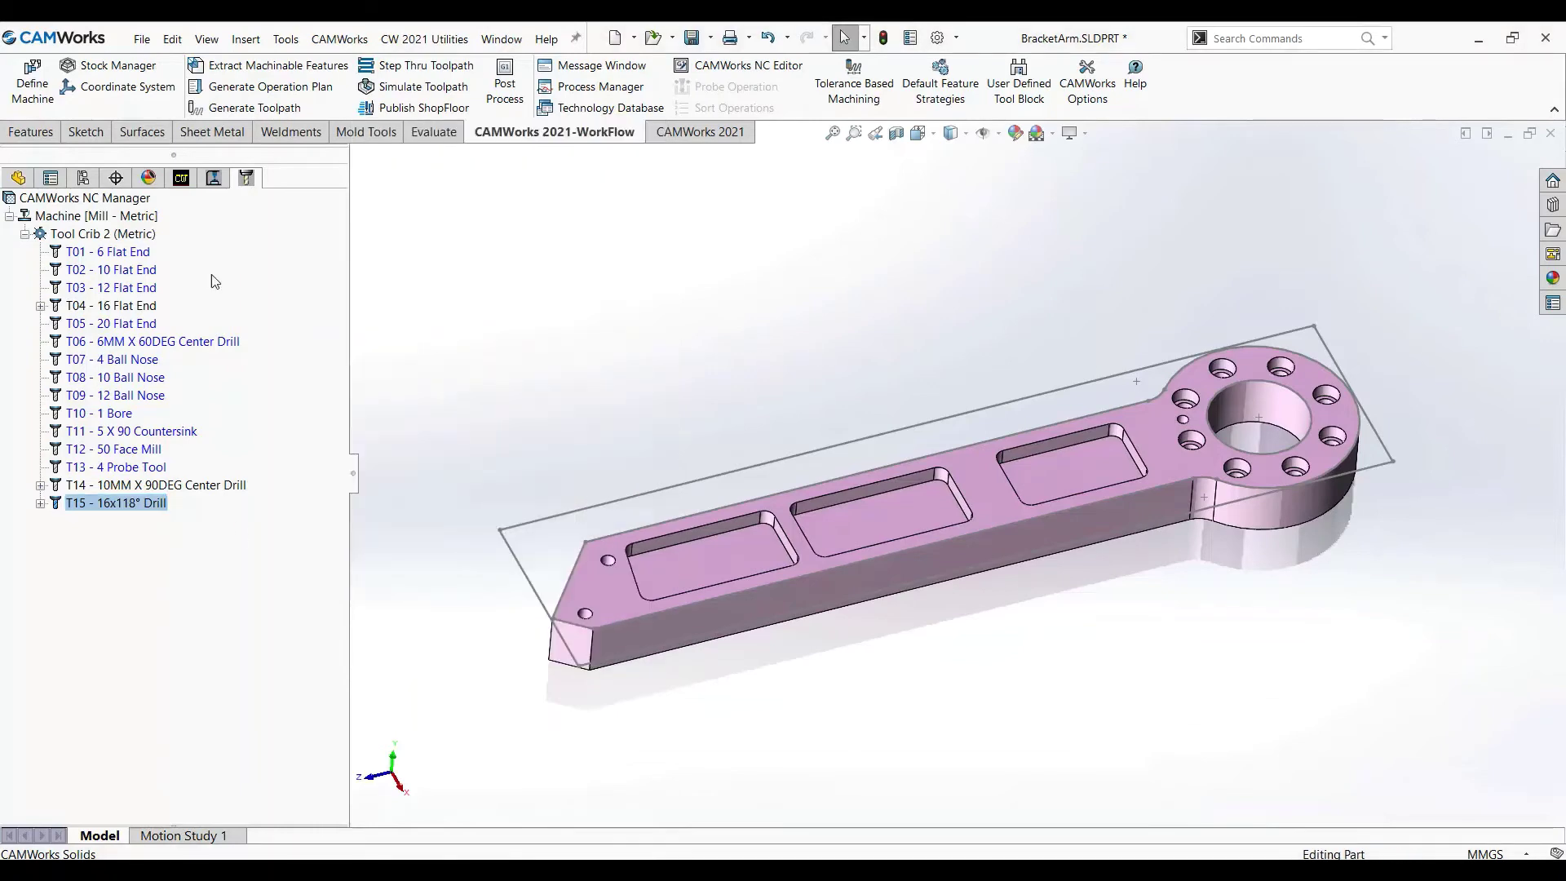
click(213, 177)
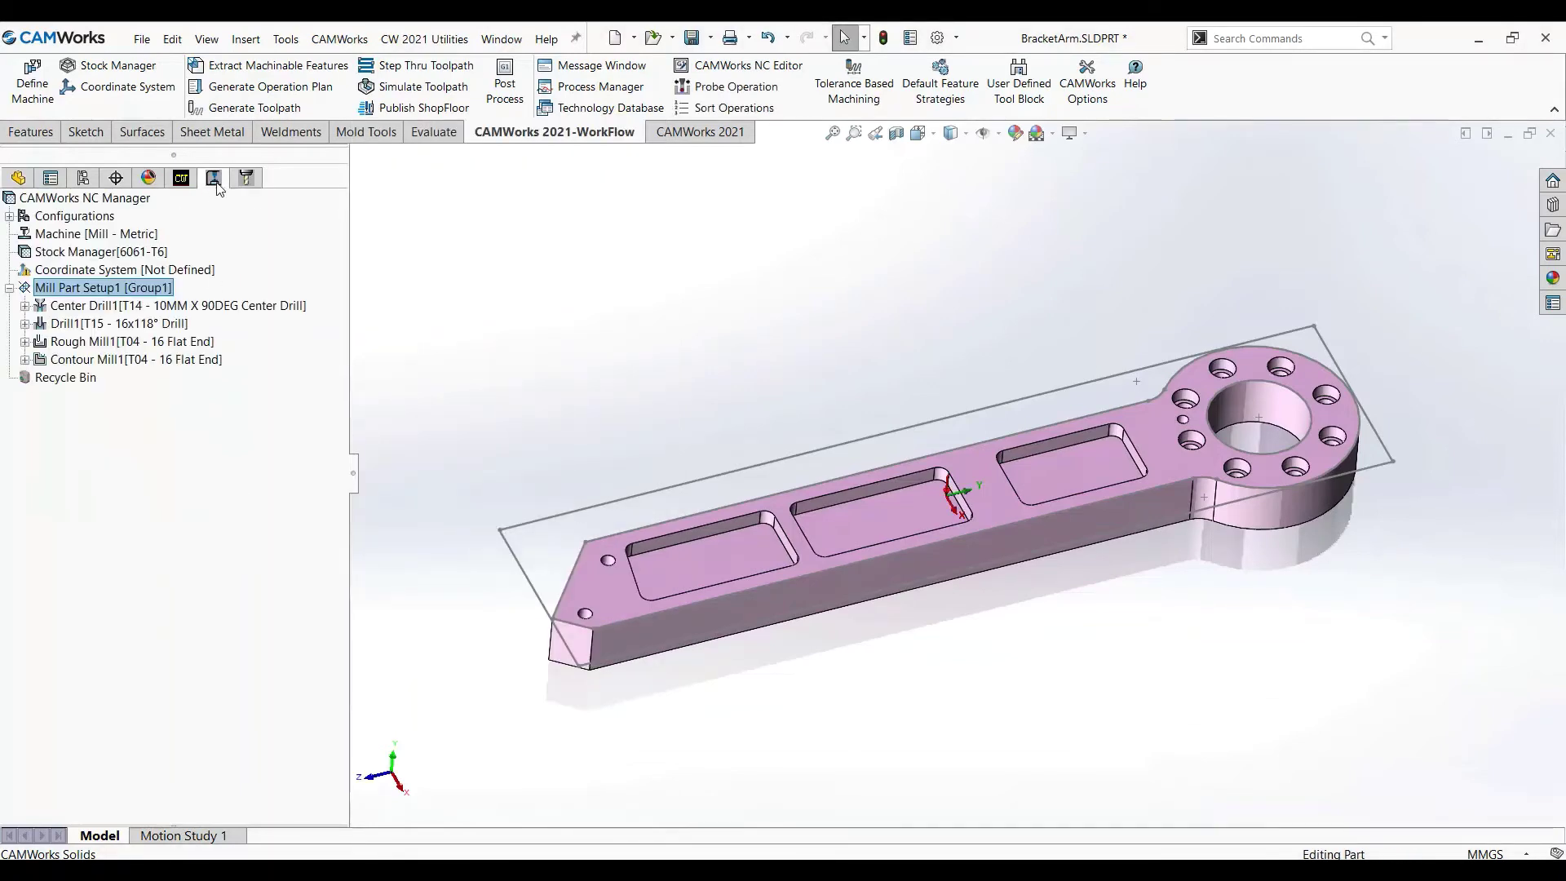
Set the Rough Mill1 flat end tool's cut diameter and shank diameter to 50 mm, adding it as a new tool
click(181, 344)
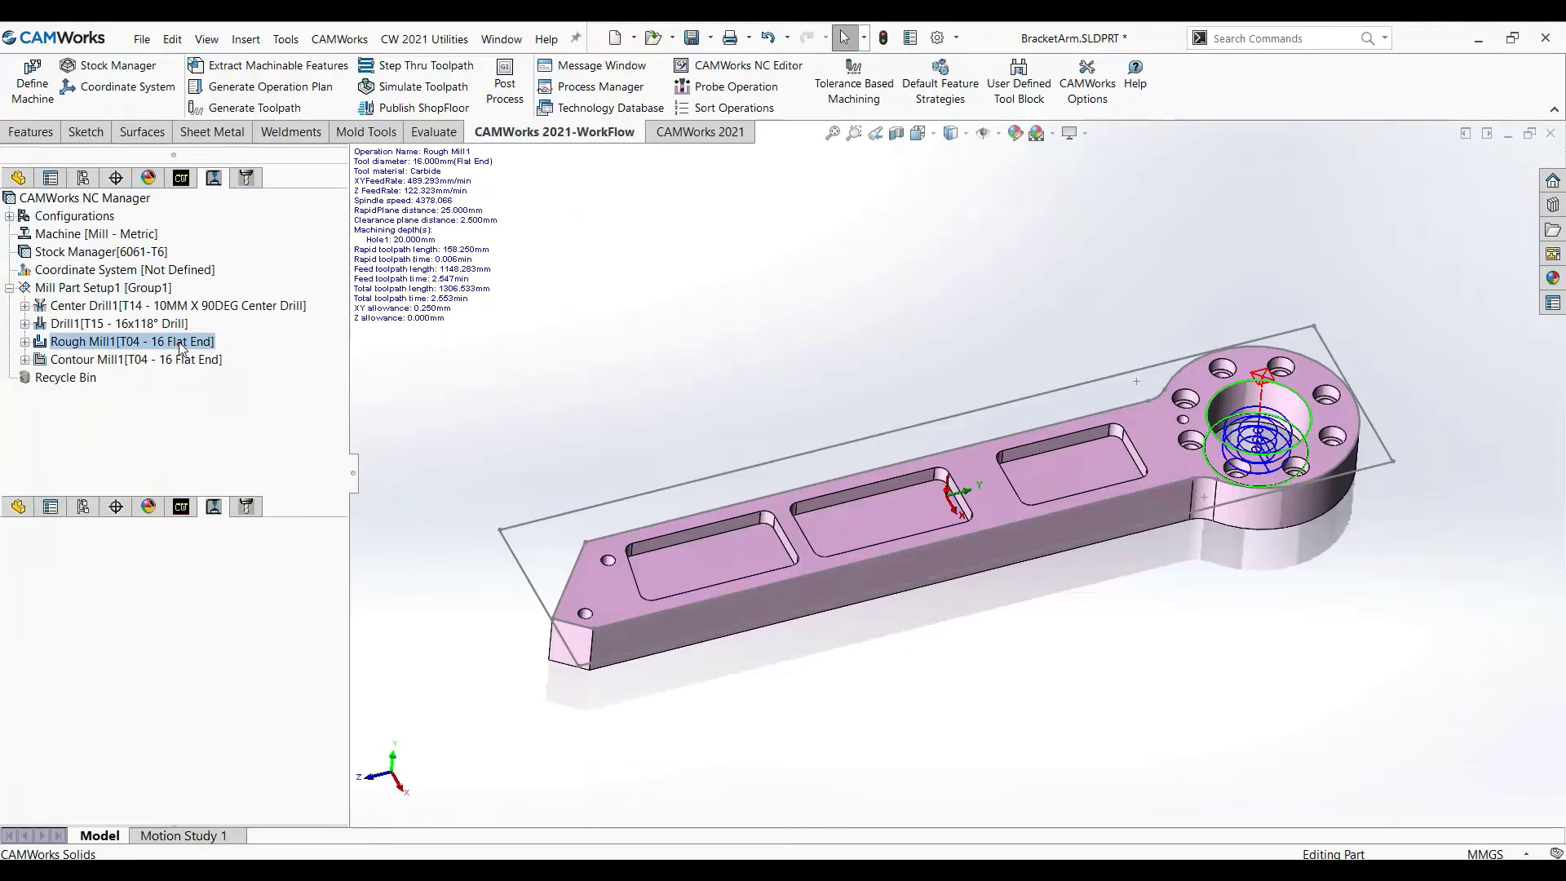
double_click(181, 343)
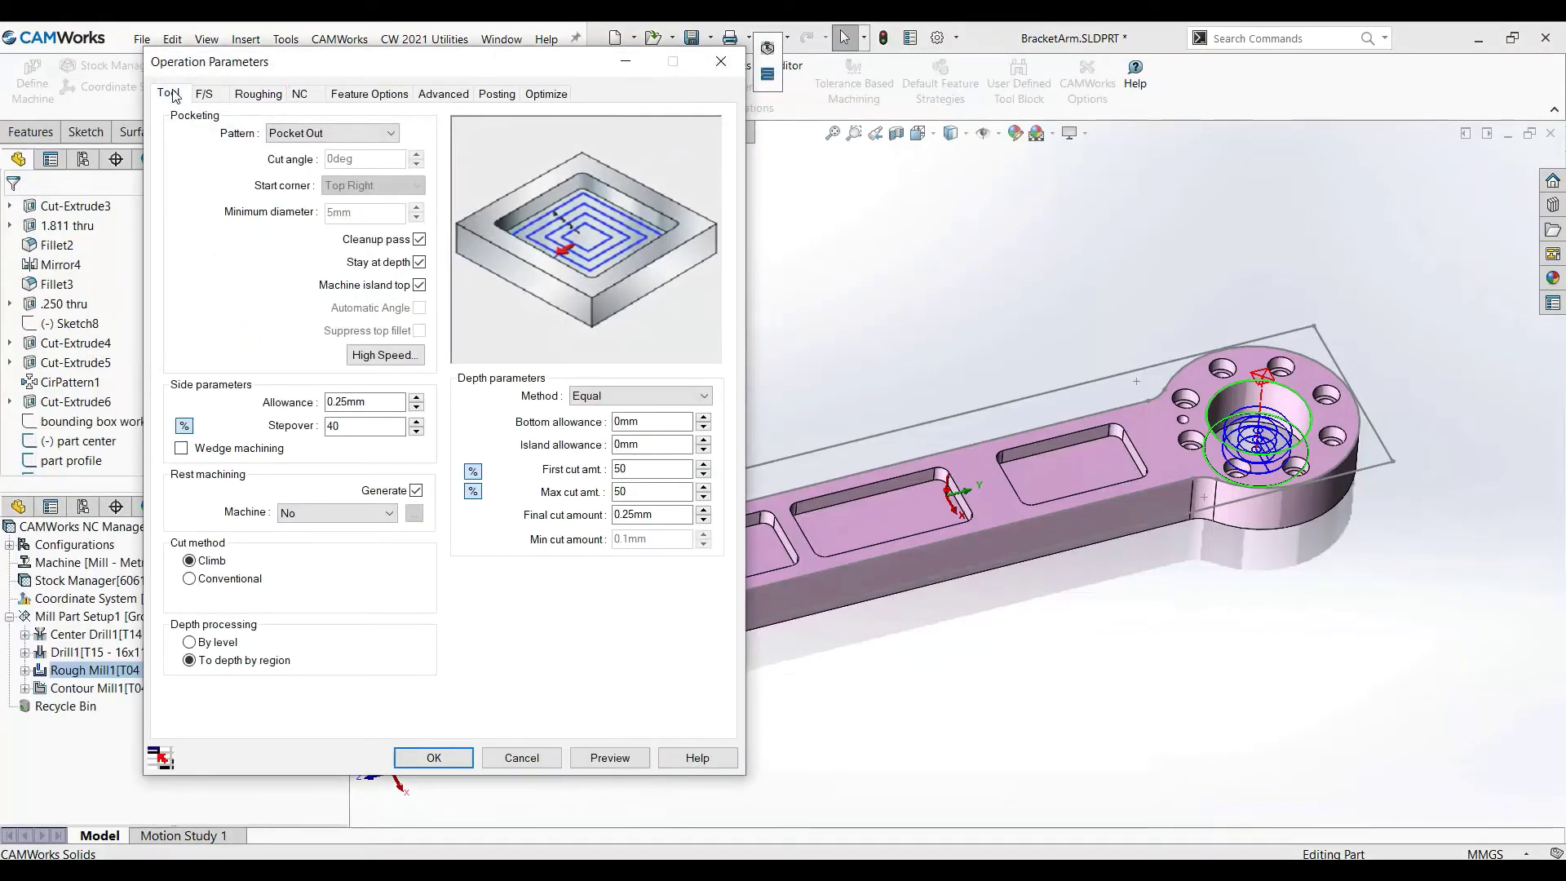
click(169, 94)
double_click(330, 237)
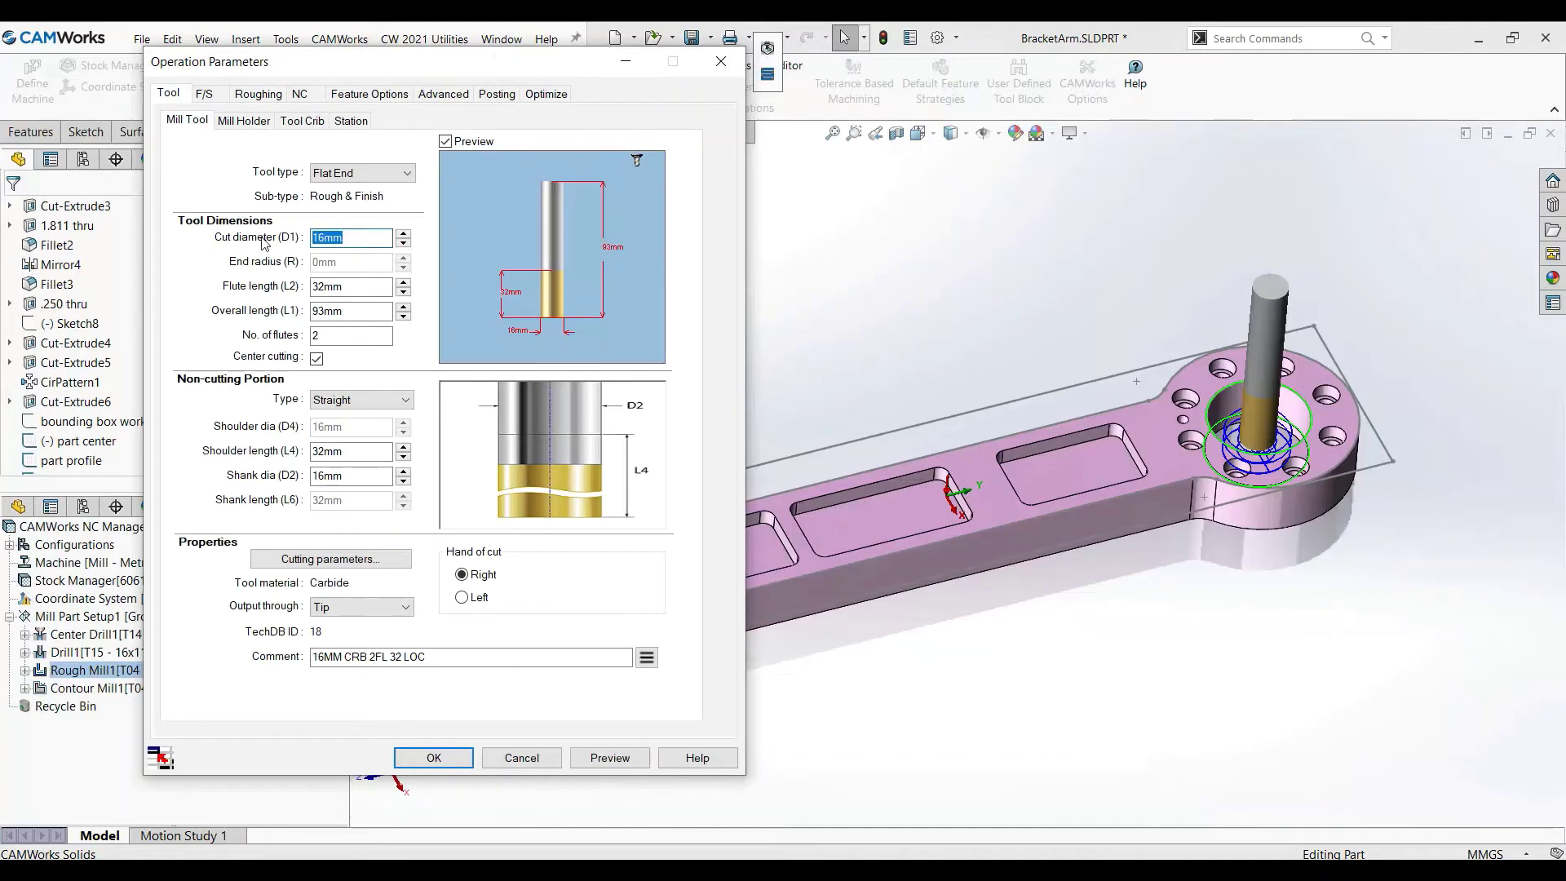
text(50)
double_click(353, 475)
text(5)
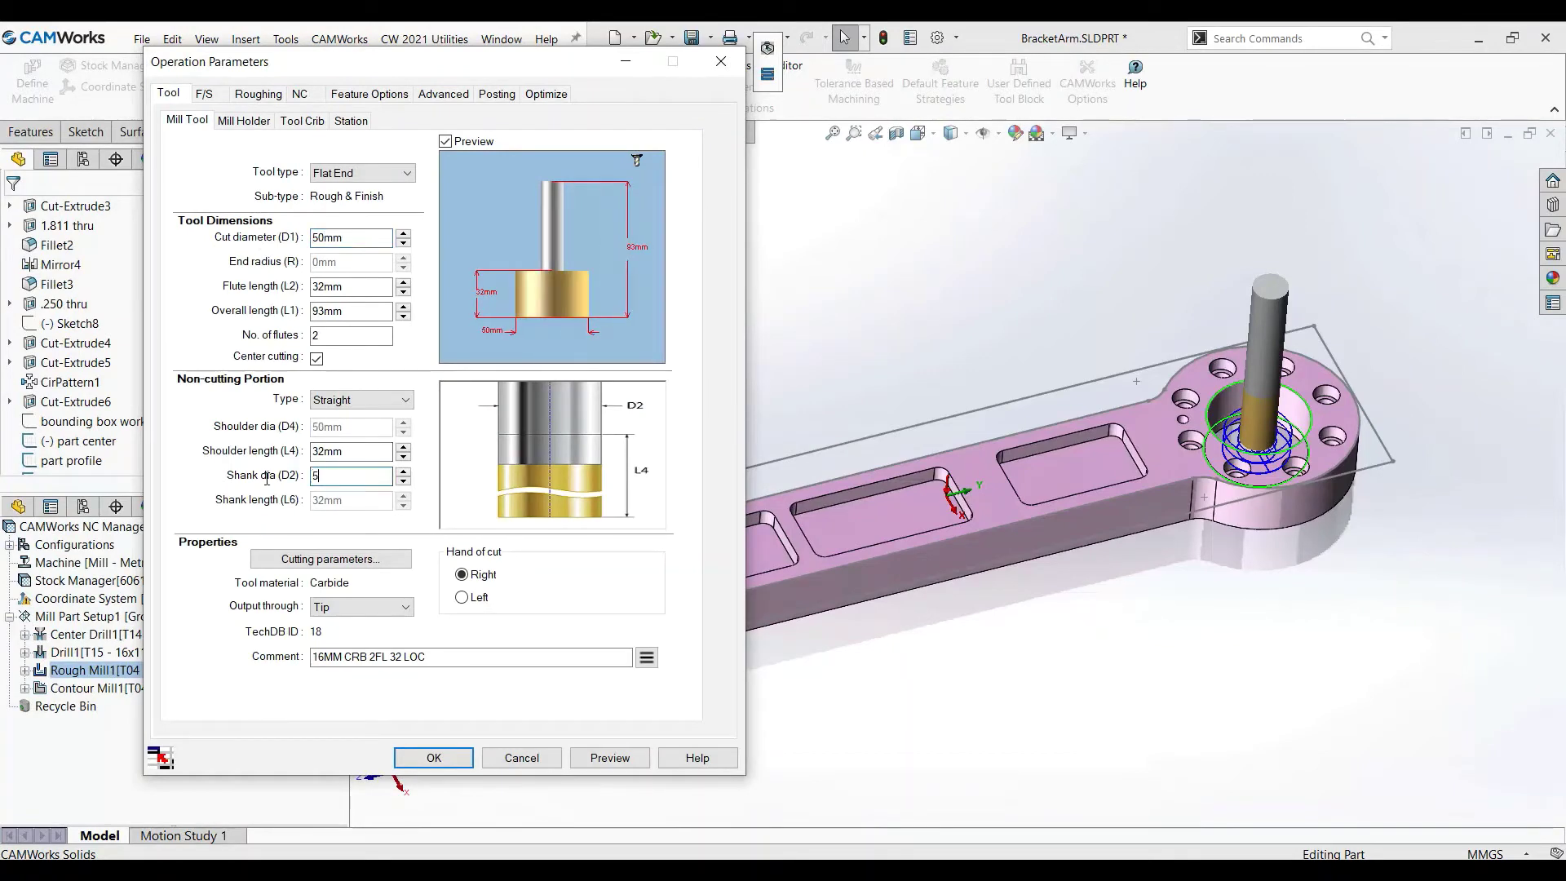
text(0)
click(433, 756)
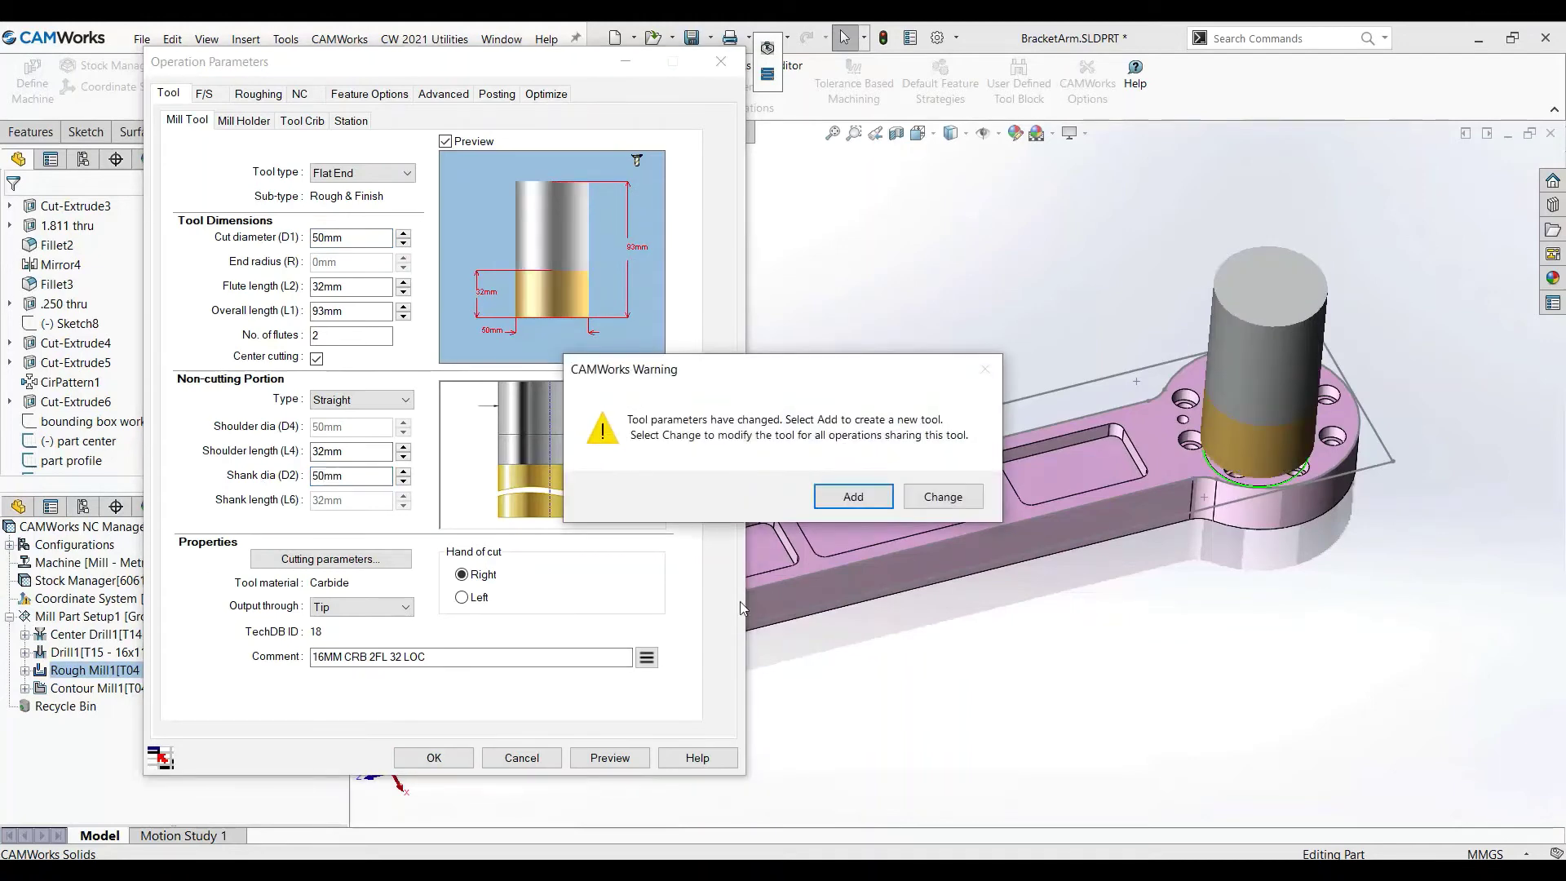
click(881, 492)
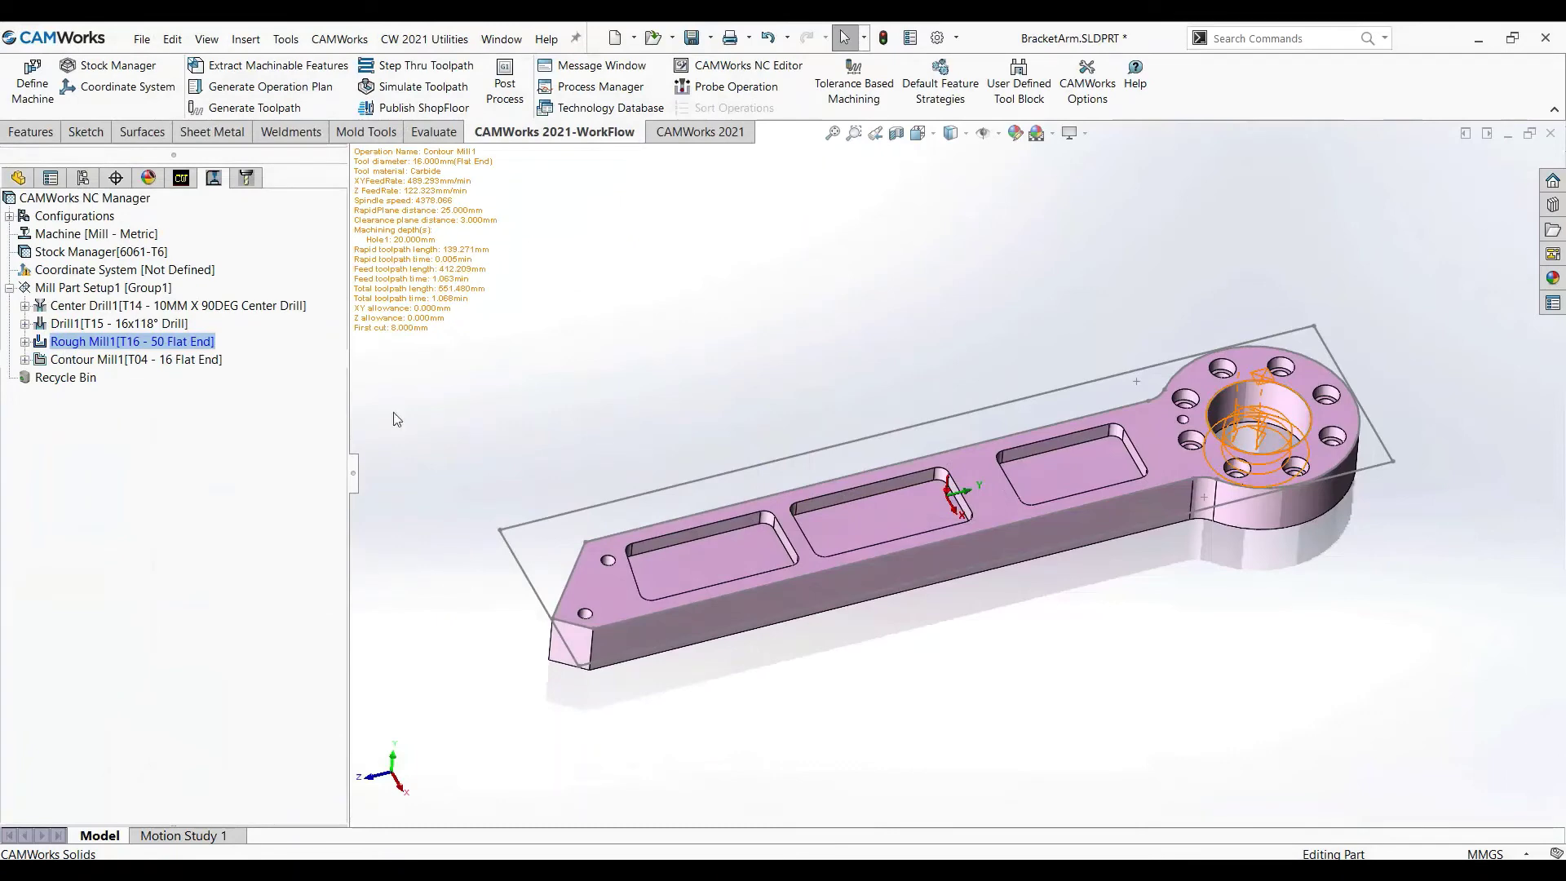
Check the diameter of the large bore's circular edge at the bracket's round end
click(1255, 380)
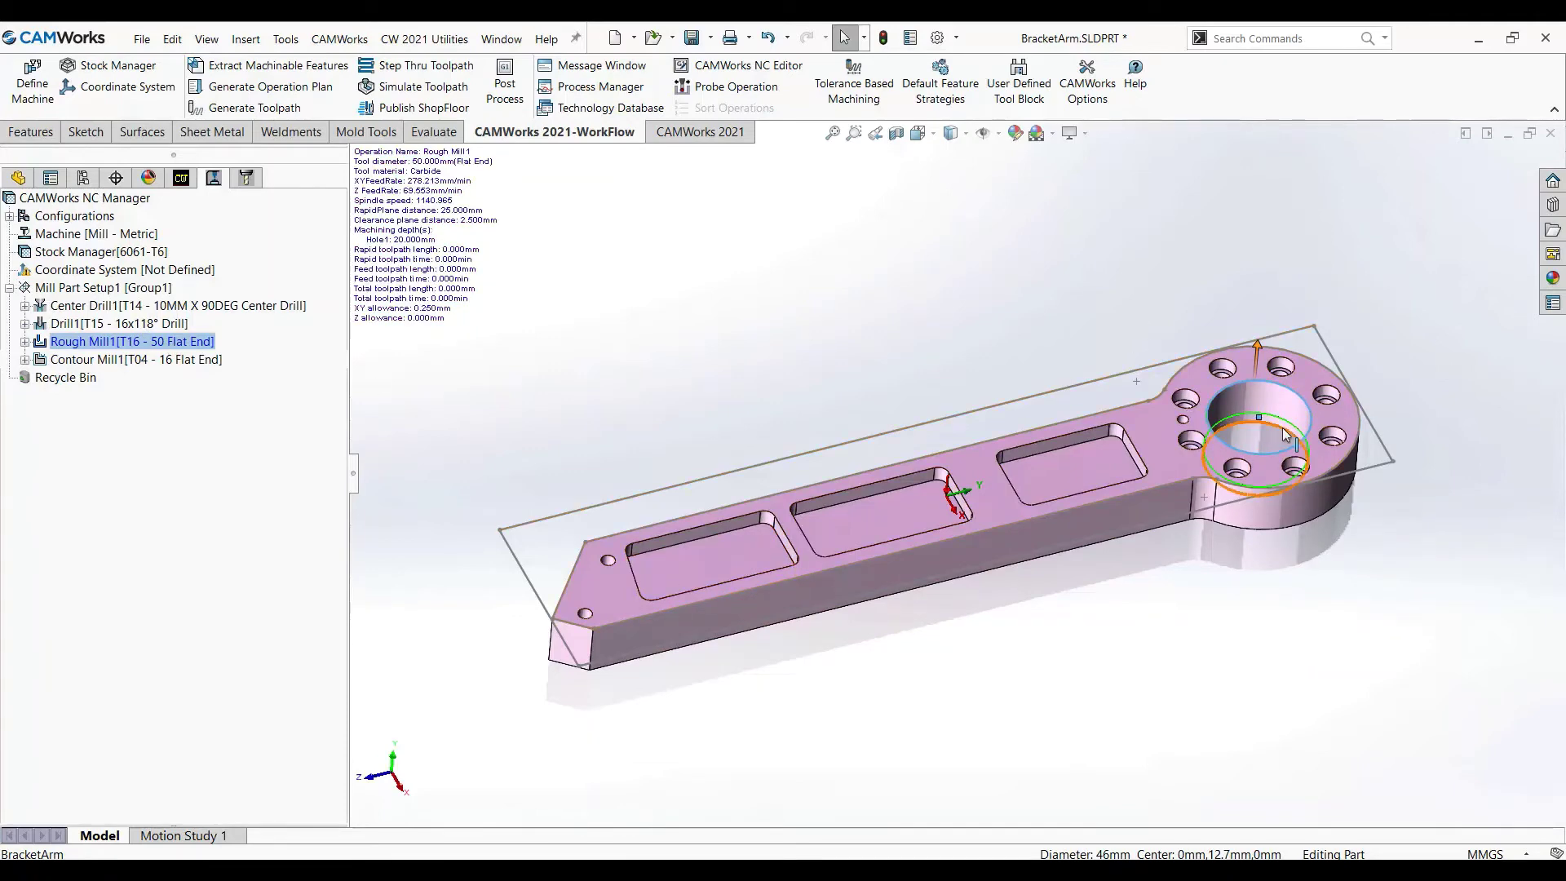
scroll(1286, 436, down, 2)
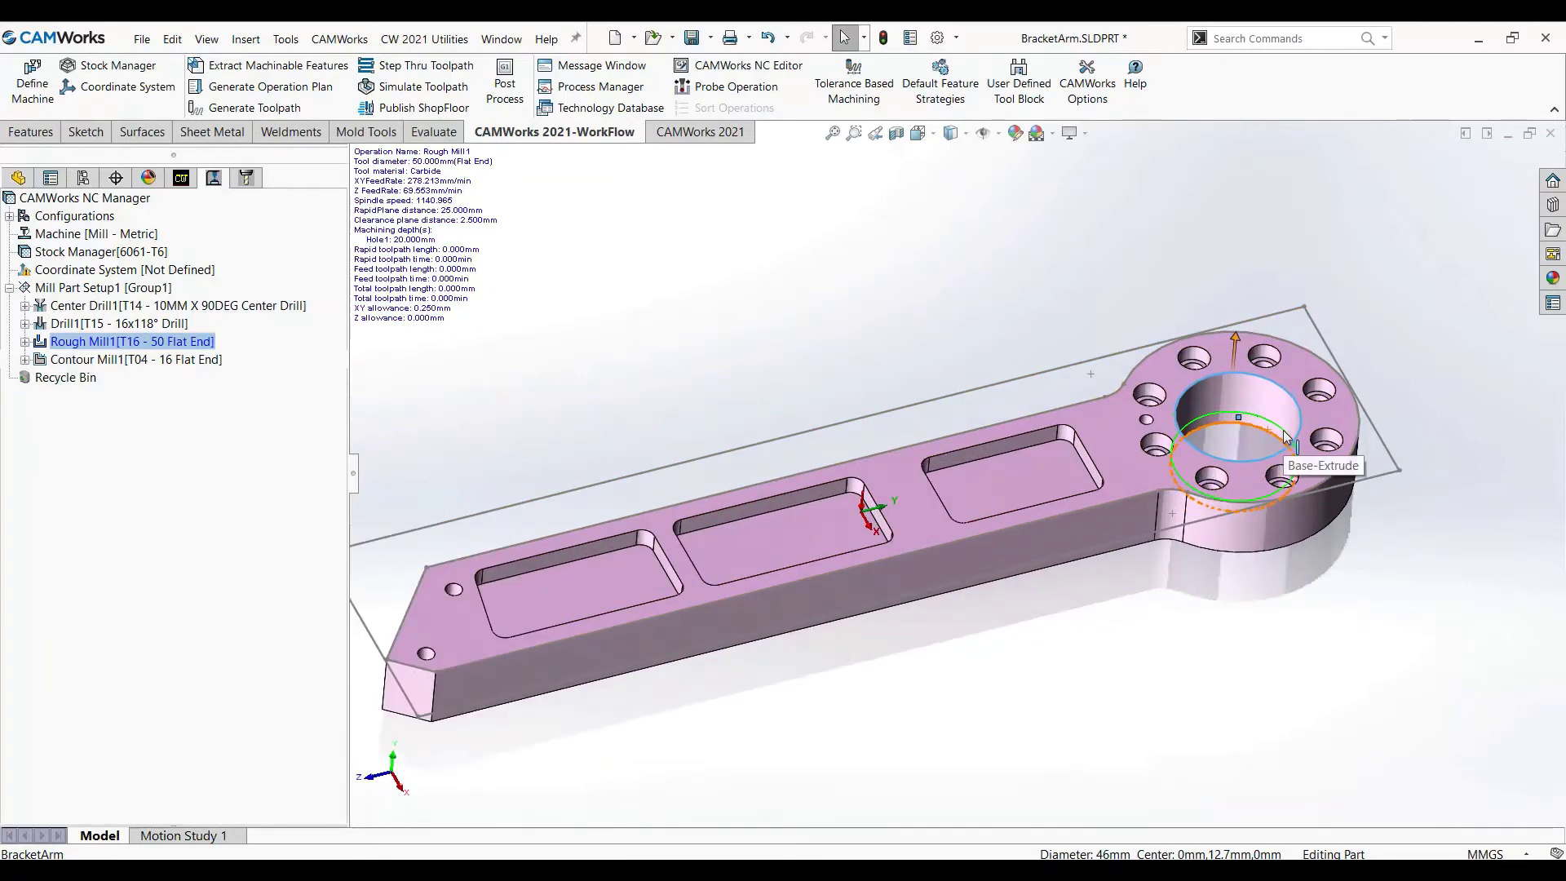
click(748, 339)
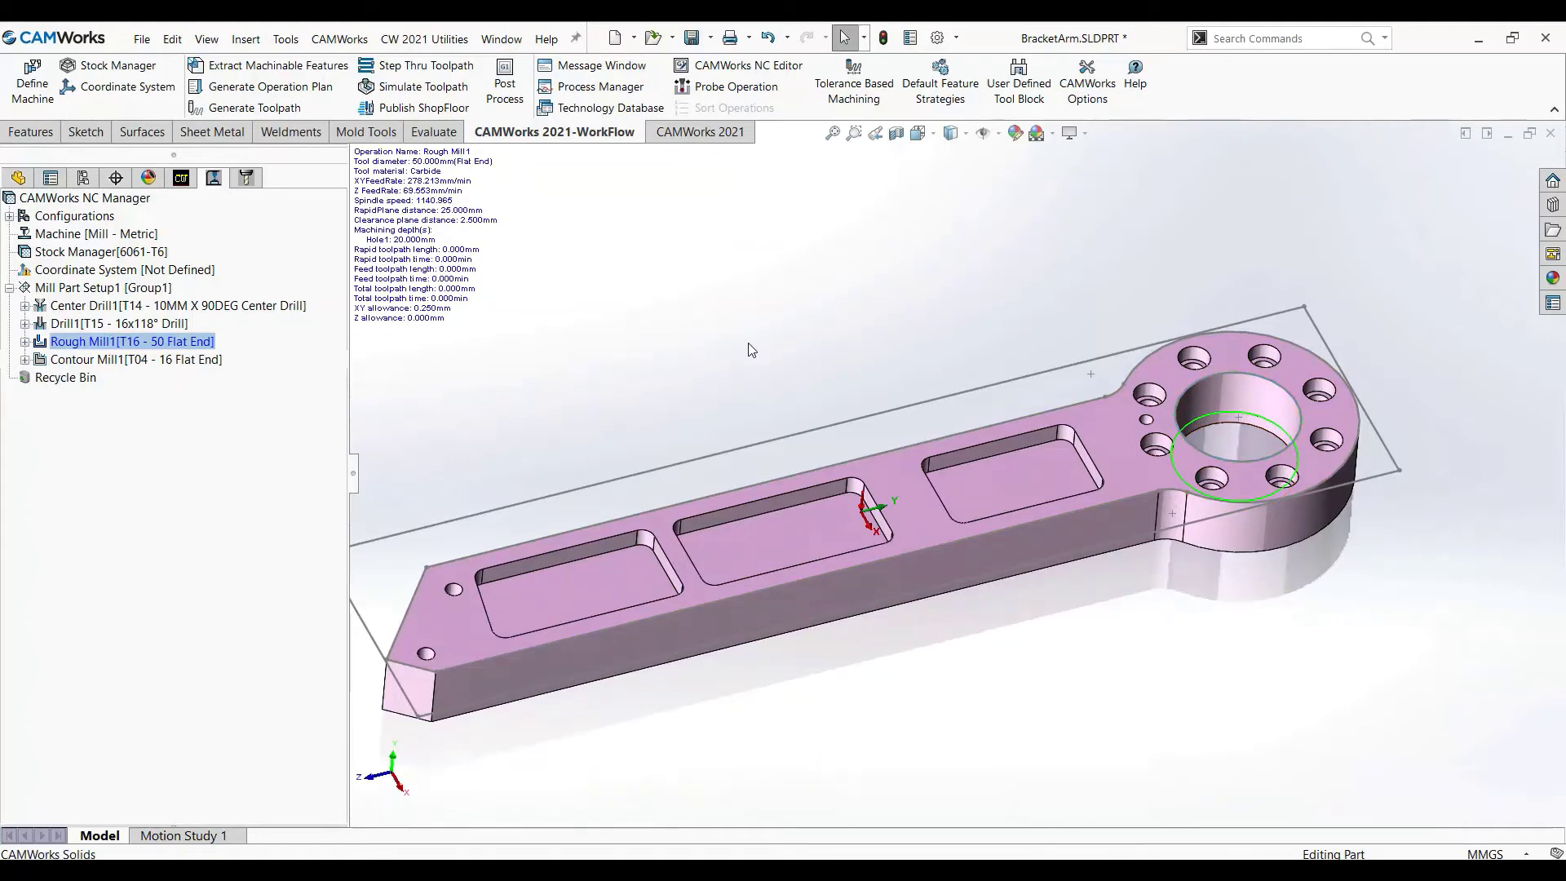
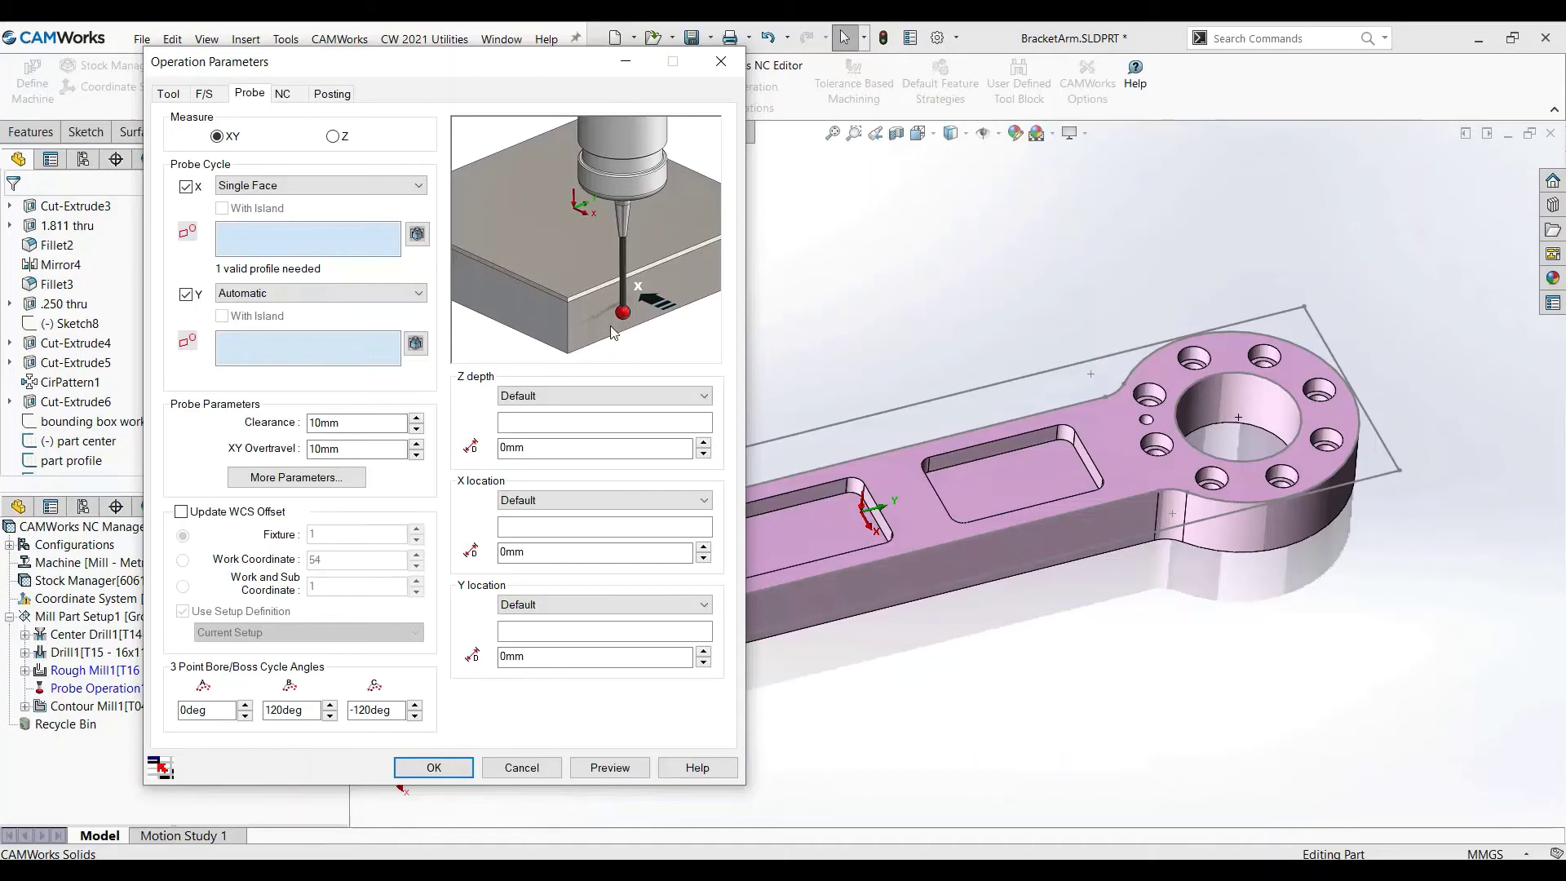
Try the Web, Pocket and Boss probe cycles for the probe operation in turn
click(363, 194)
click(311, 225)
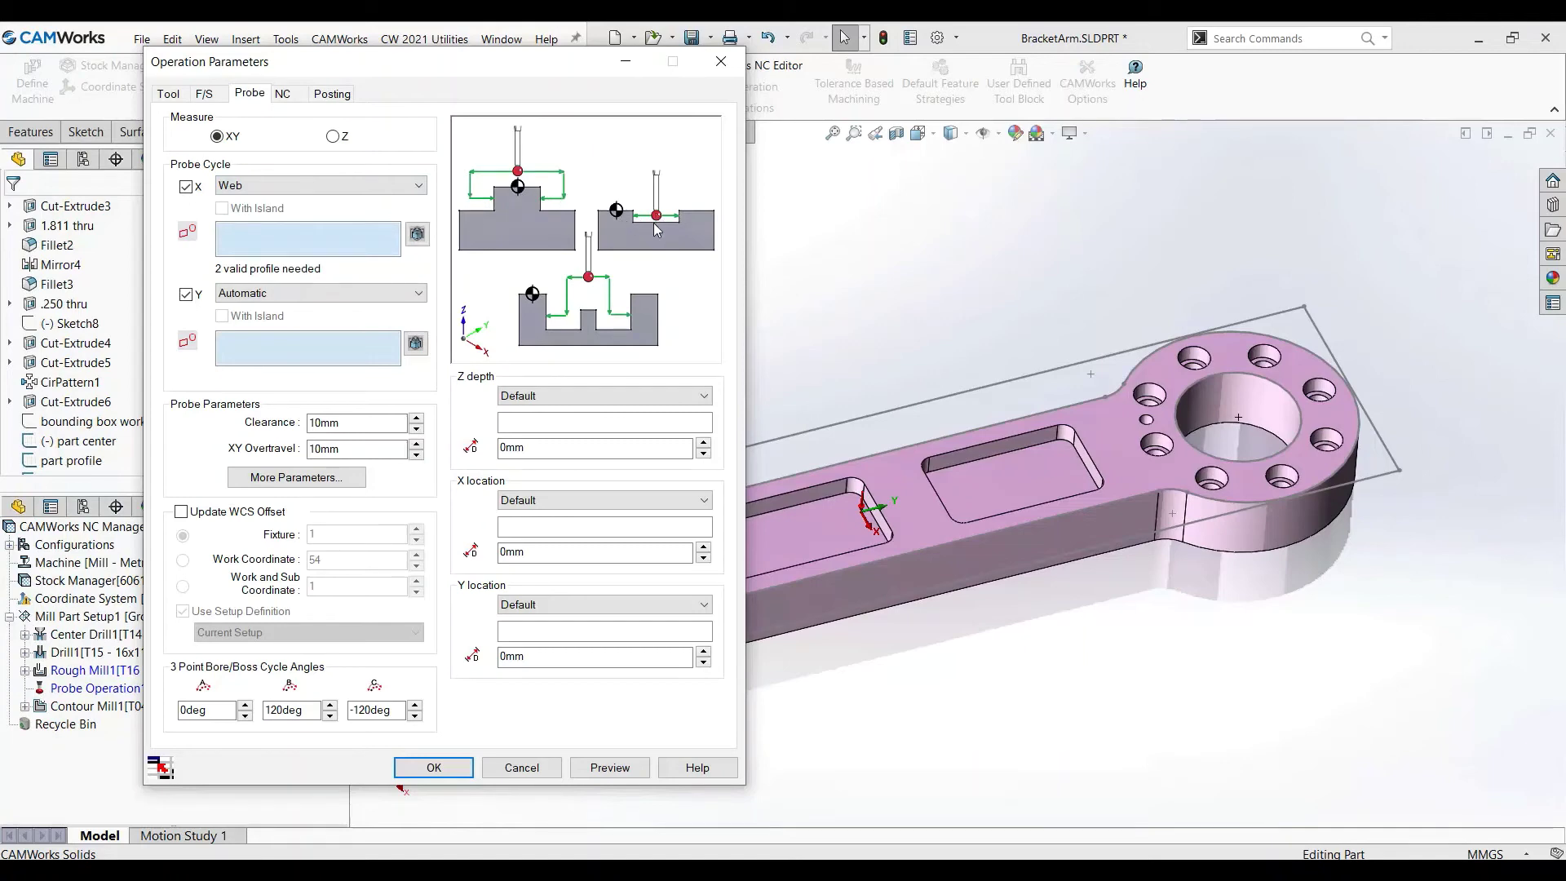
click(247, 189)
click(252, 249)
click(302, 186)
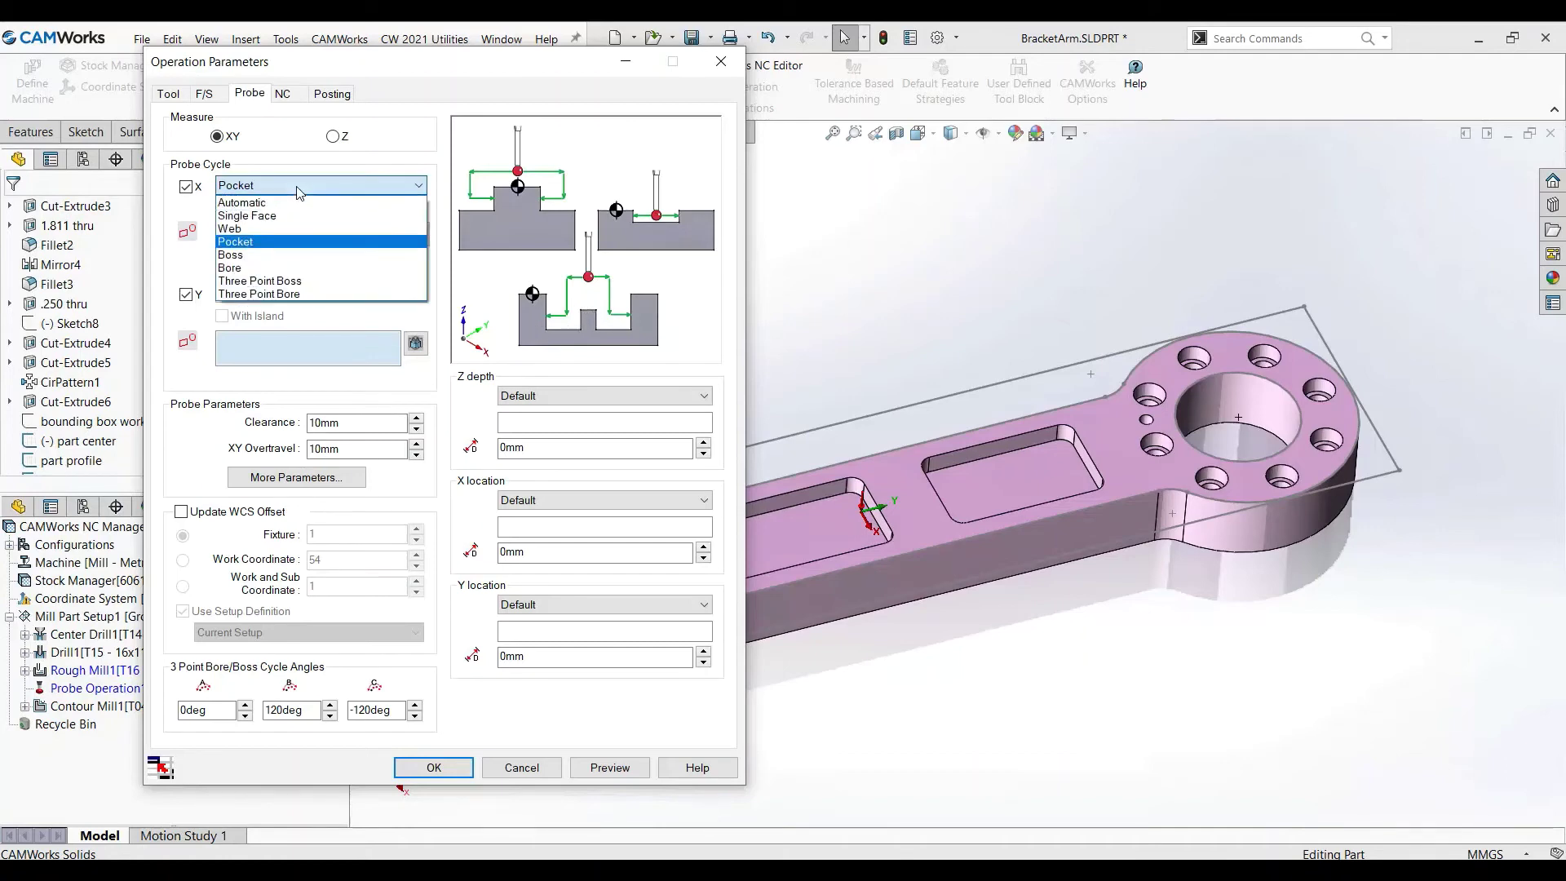
click(269, 262)
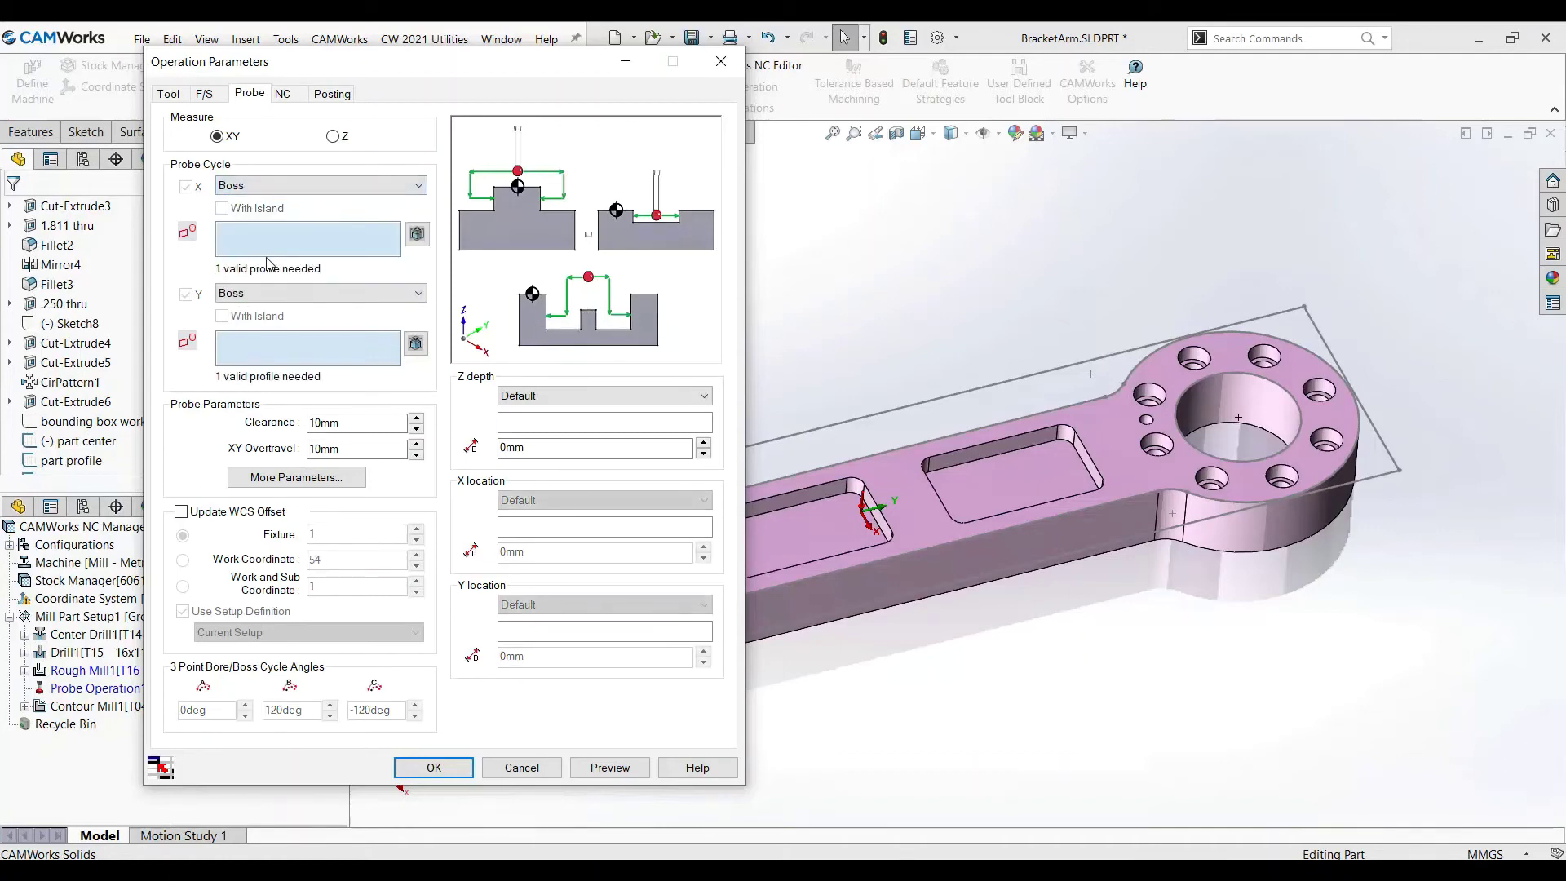
Set the probe cycle to Three Point Boss and pick the outer cylindrical face of the bracket's round end
click(279, 190)
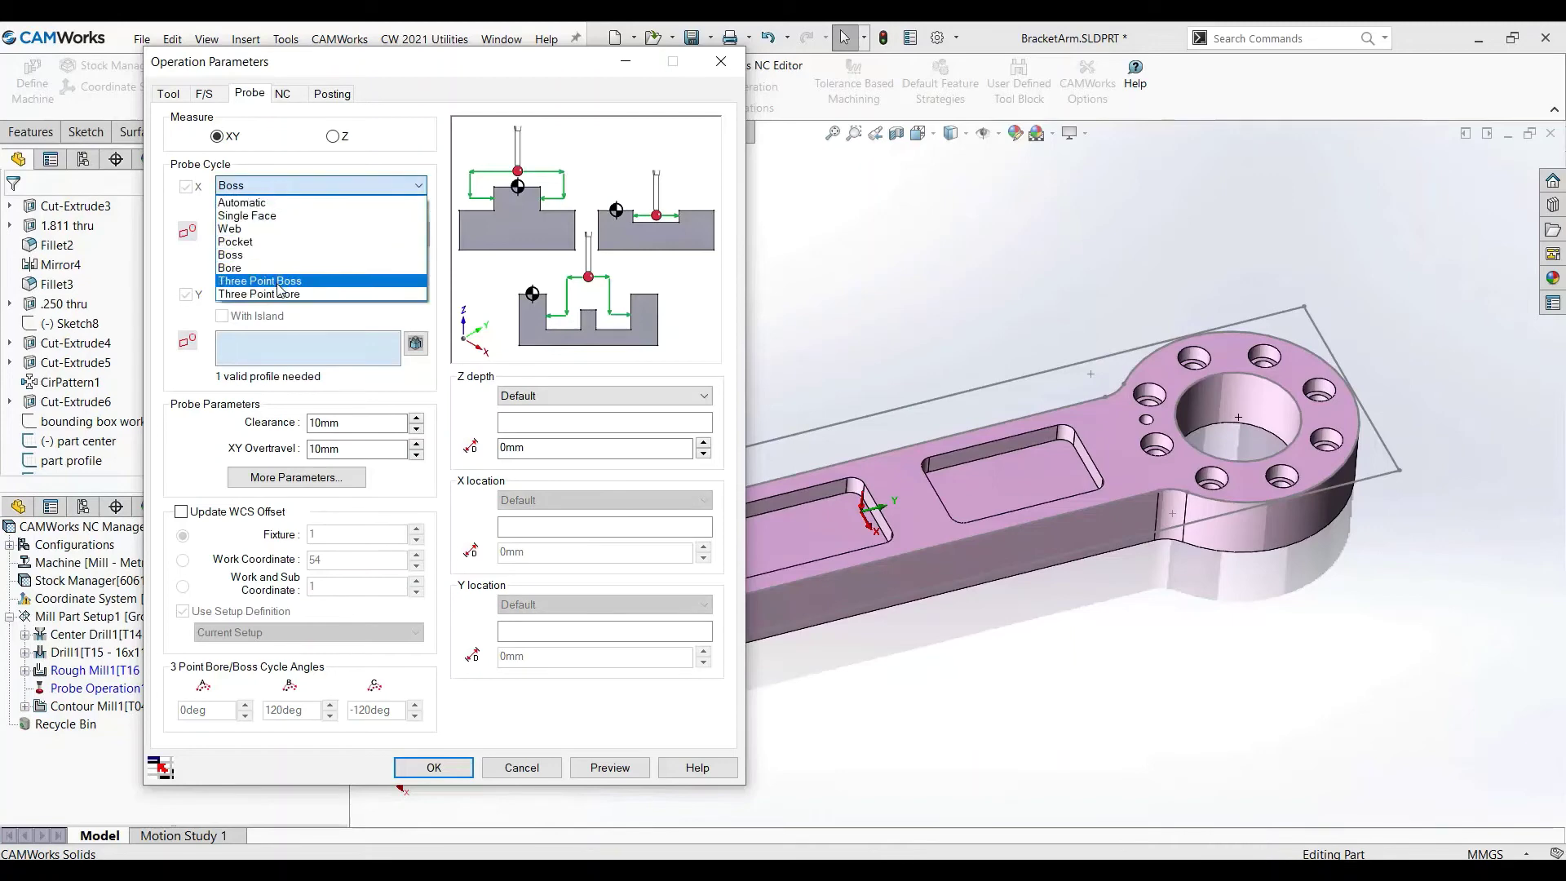
click(278, 291)
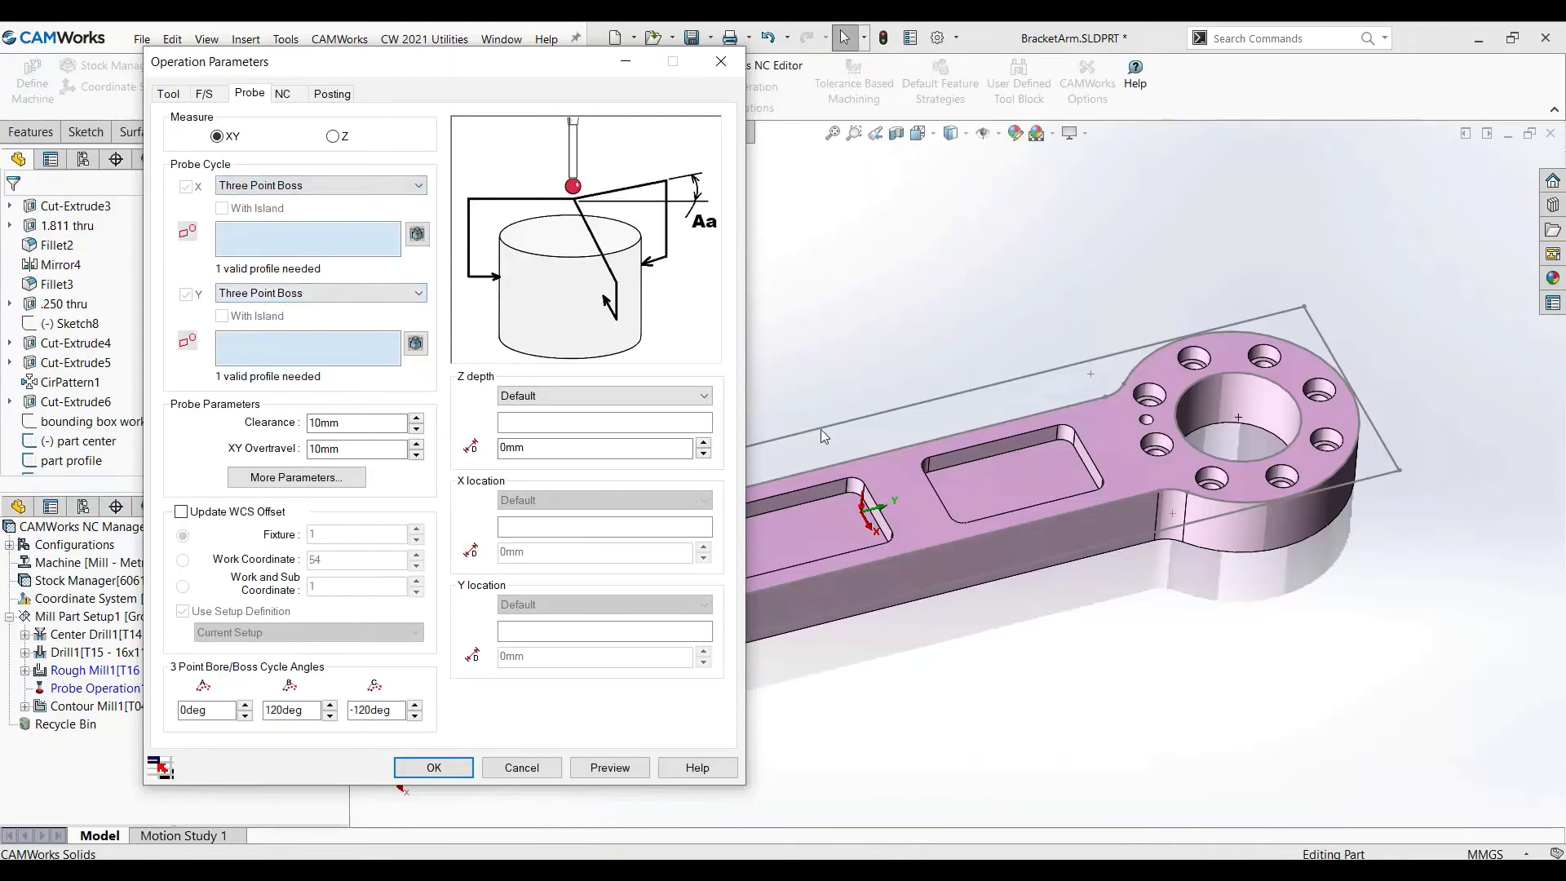
click(1269, 545)
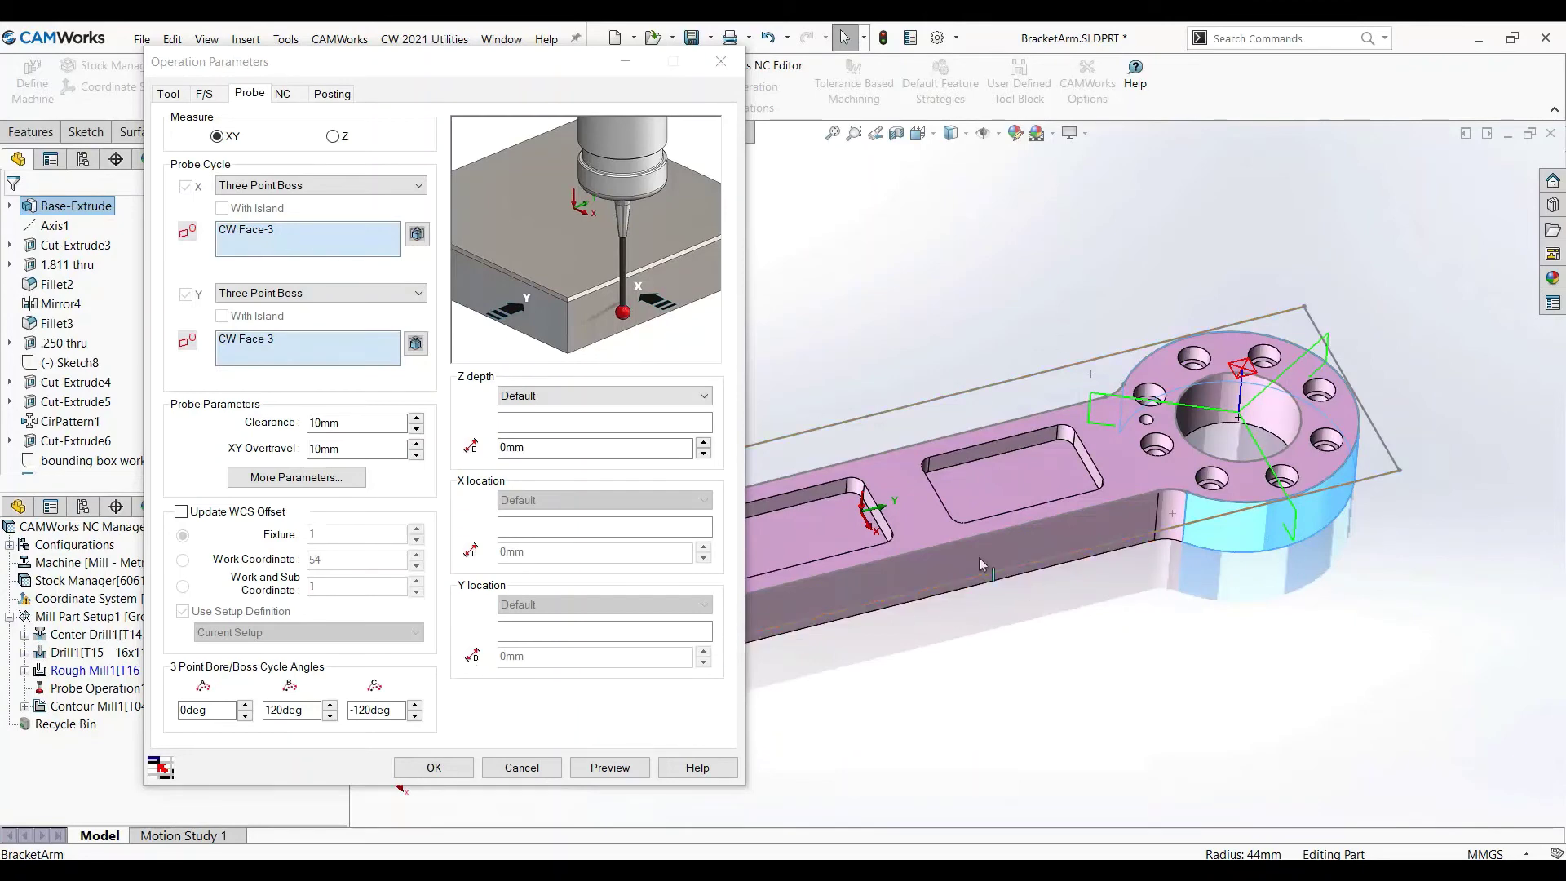
middle_drag(1052, 306, 880, 401)
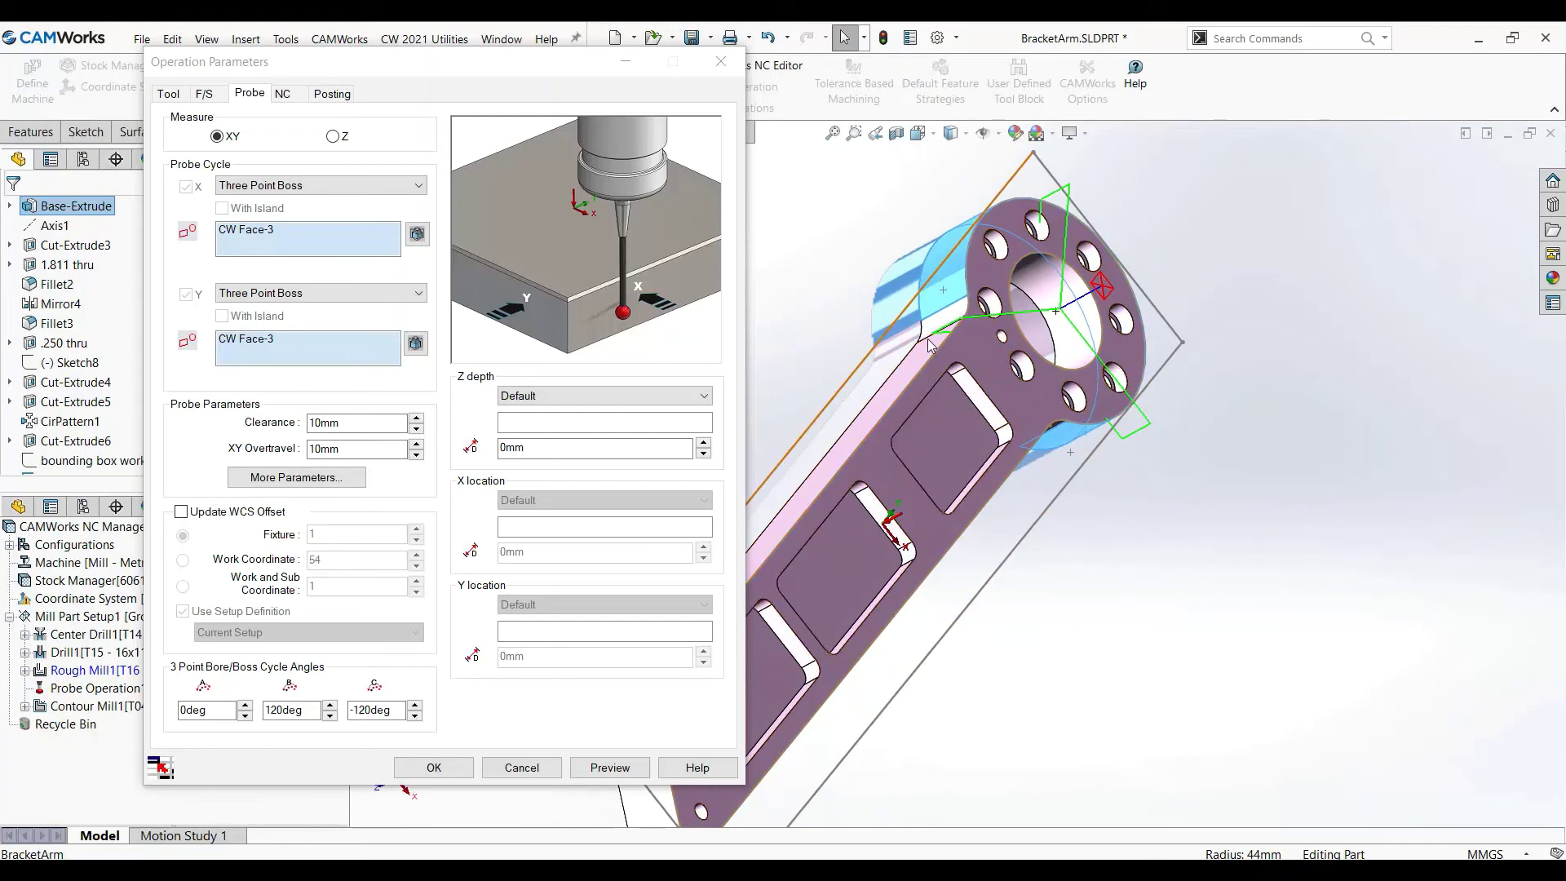
middle_drag(973, 384, 883, 316)
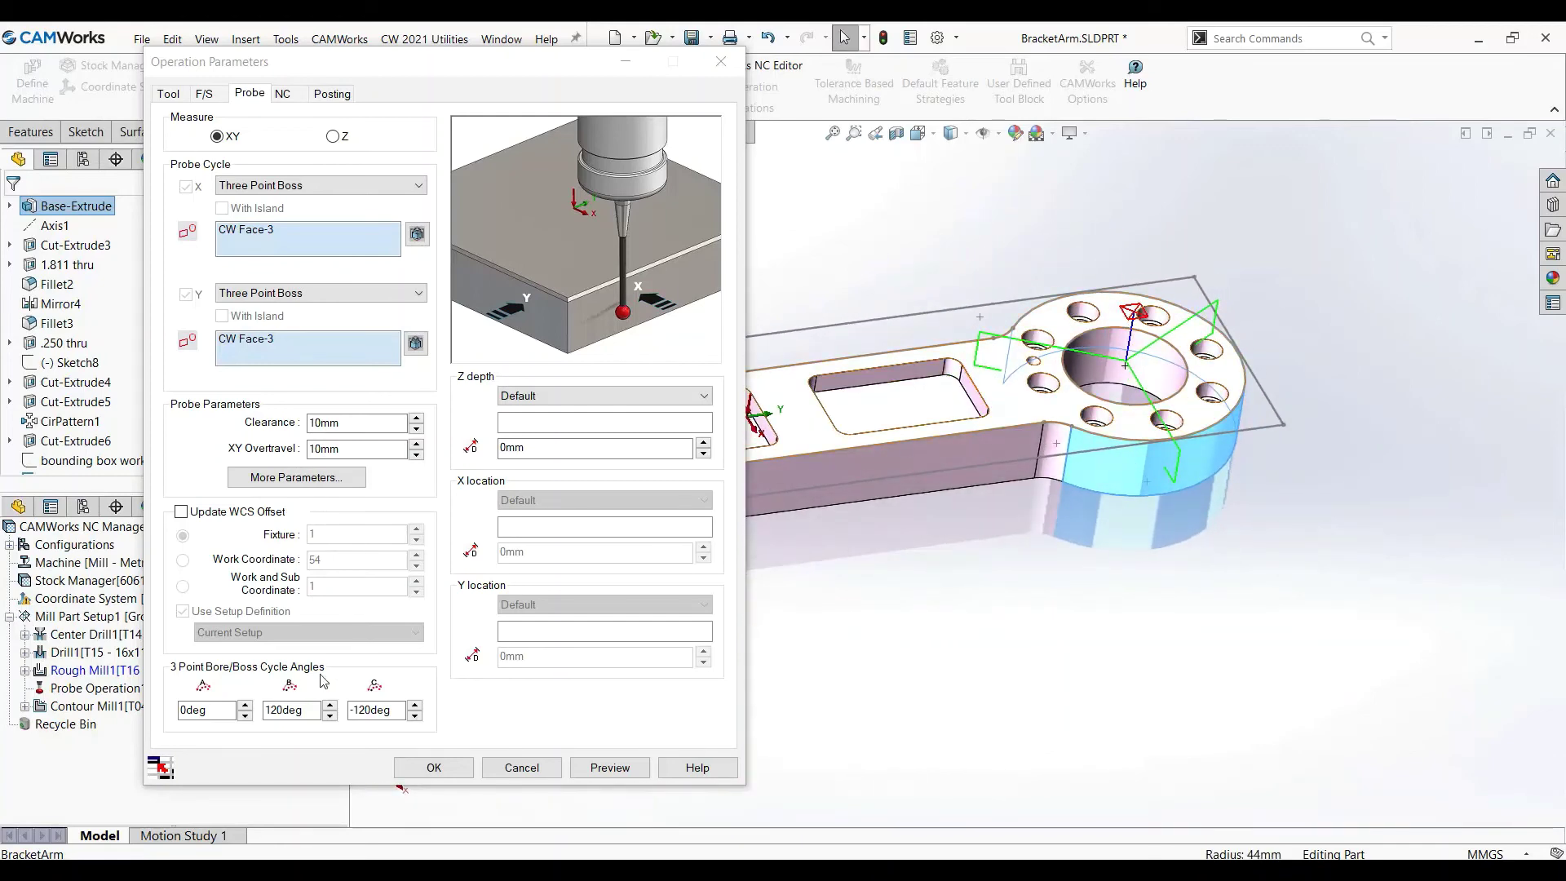
Set the three-point boss cycle angles to -12° for A and 104° for B
click(245, 705)
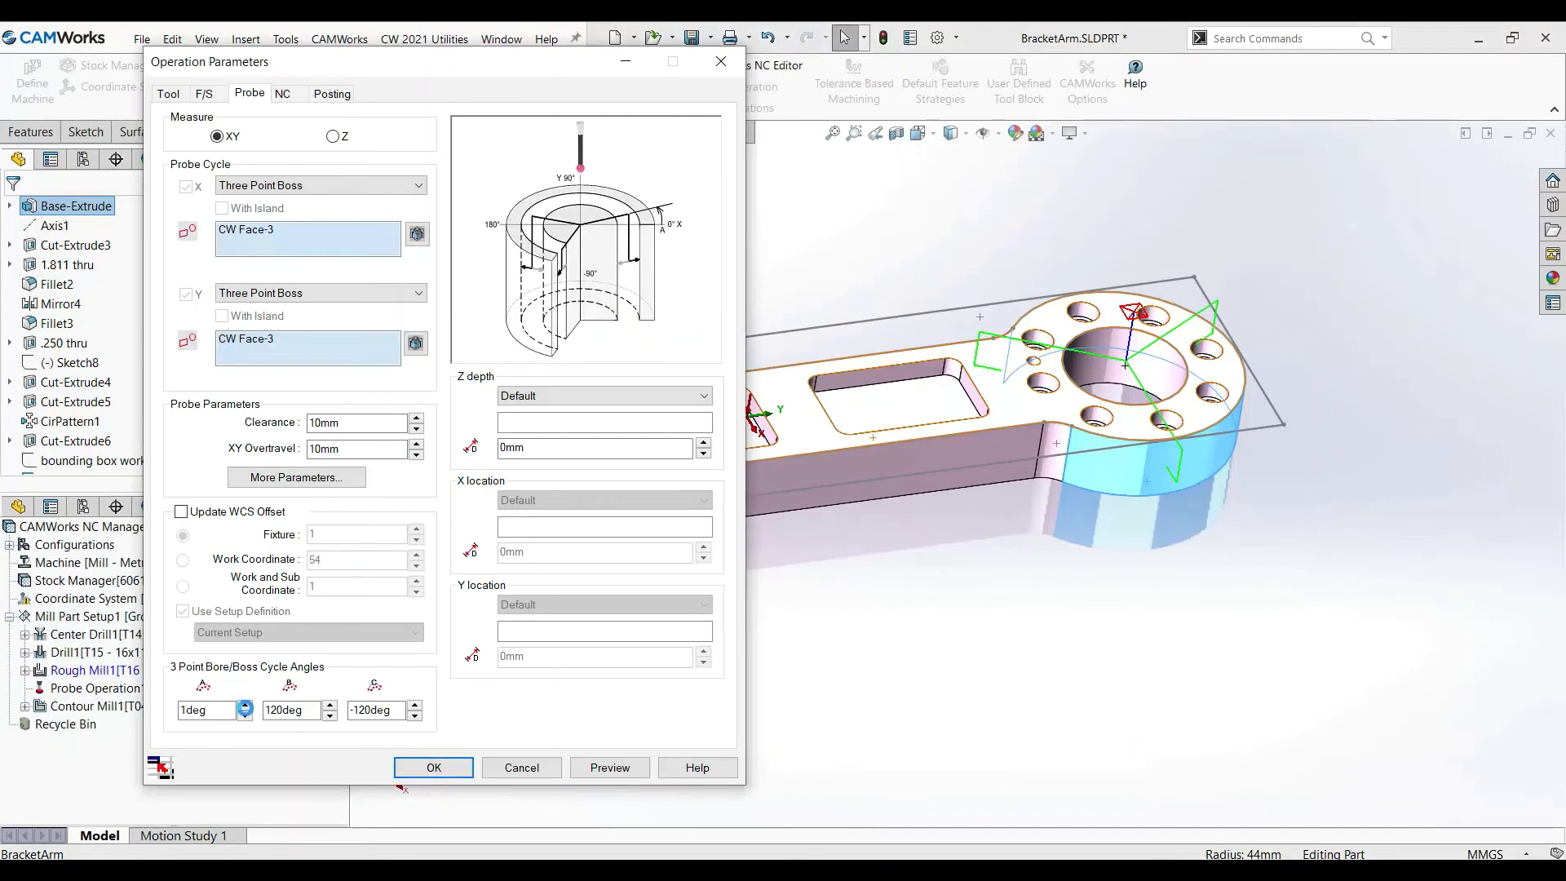
click(245, 716)
click(245, 715)
click(245, 715)
click(245, 715)
click(245, 716)
click(245, 715)
click(330, 706)
click(331, 715)
click(330, 715)
click(331, 715)
click(330, 715)
click(330, 715)
click(330, 715)
click(330, 716)
click(330, 715)
click(330, 715)
click(330, 715)
click(330, 716)
click(330, 715)
click(331, 715)
click(330, 715)
click(331, 715)
click(330, 715)
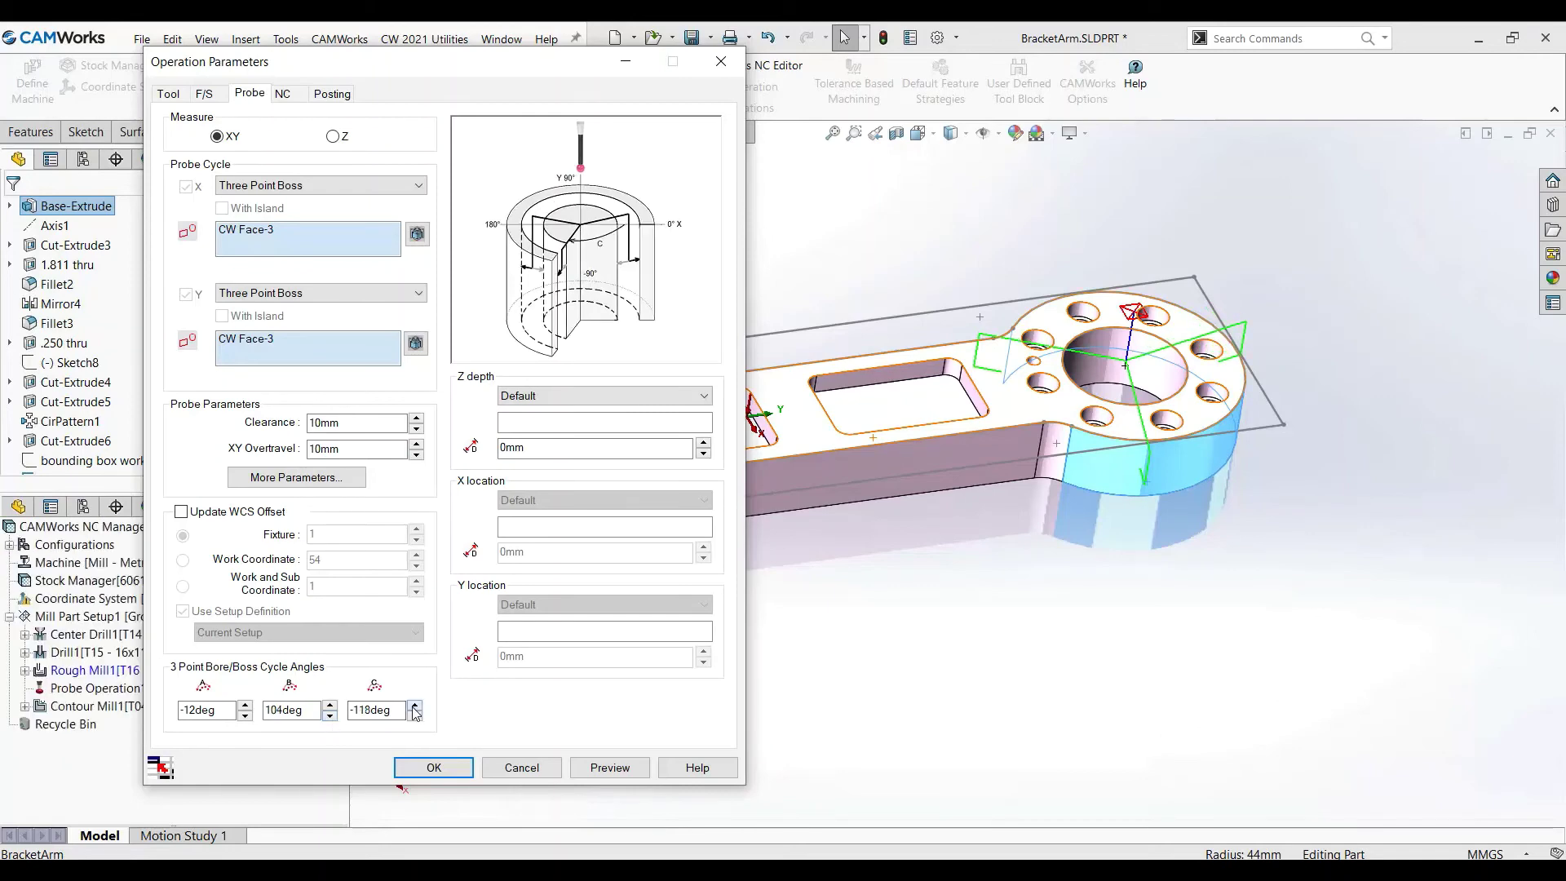
Set the three-point boss cycle angle C to -149°
click(414, 706)
click(414, 706)
click(415, 706)
click(414, 706)
click(414, 706)
click(414, 715)
click(414, 715)
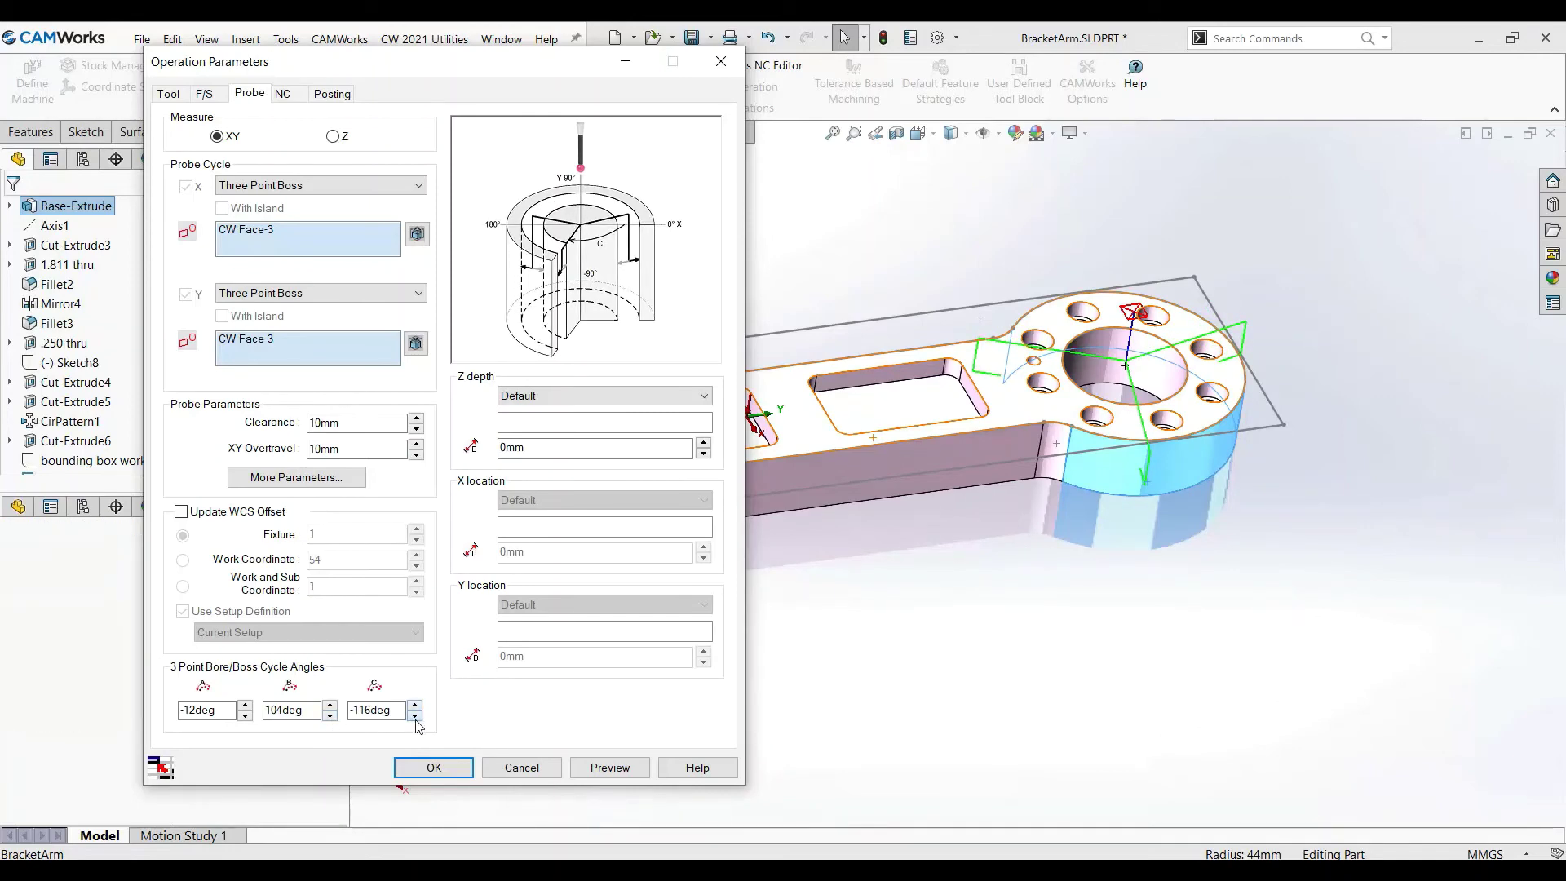
click(414, 715)
click(414, 715)
click(415, 715)
click(415, 715)
click(414, 715)
click(415, 715)
click(415, 715)
click(415, 715)
click(414, 715)
click(415, 715)
click(415, 715)
click(415, 715)
click(415, 715)
click(414, 715)
click(414, 715)
click(414, 715)
click(414, 715)
click(415, 715)
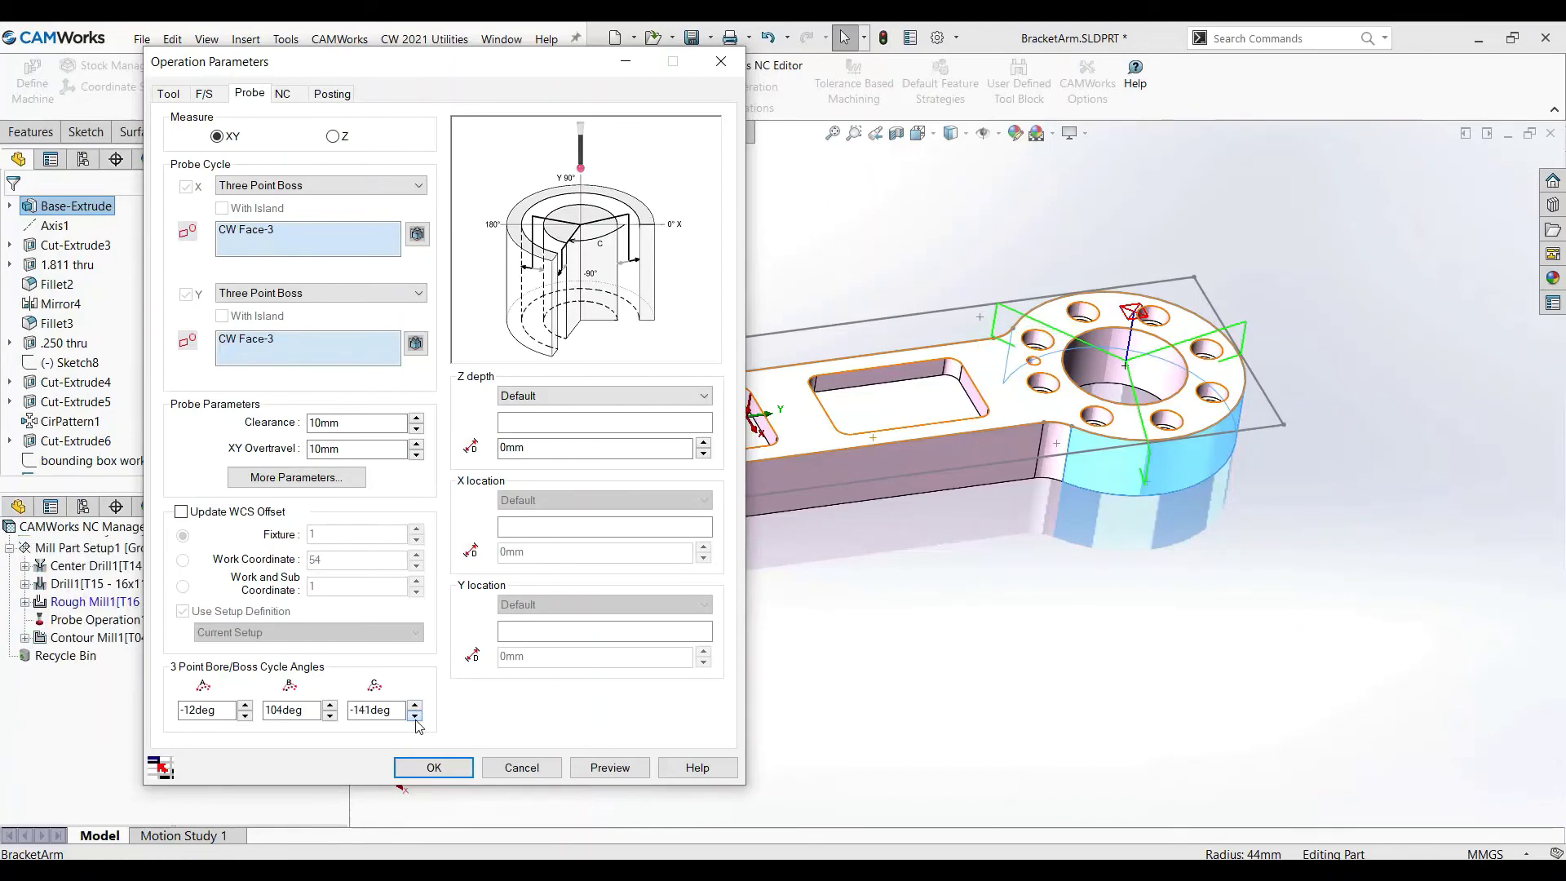
click(414, 715)
click(414, 715)
click(414, 715)
click(414, 716)
Adjust the boss cycle angles to 94° for B and -20° for A
click(330, 715)
click(329, 715)
click(330, 715)
click(330, 715)
click(330, 715)
click(329, 715)
click(330, 715)
click(330, 715)
click(329, 715)
click(329, 715)
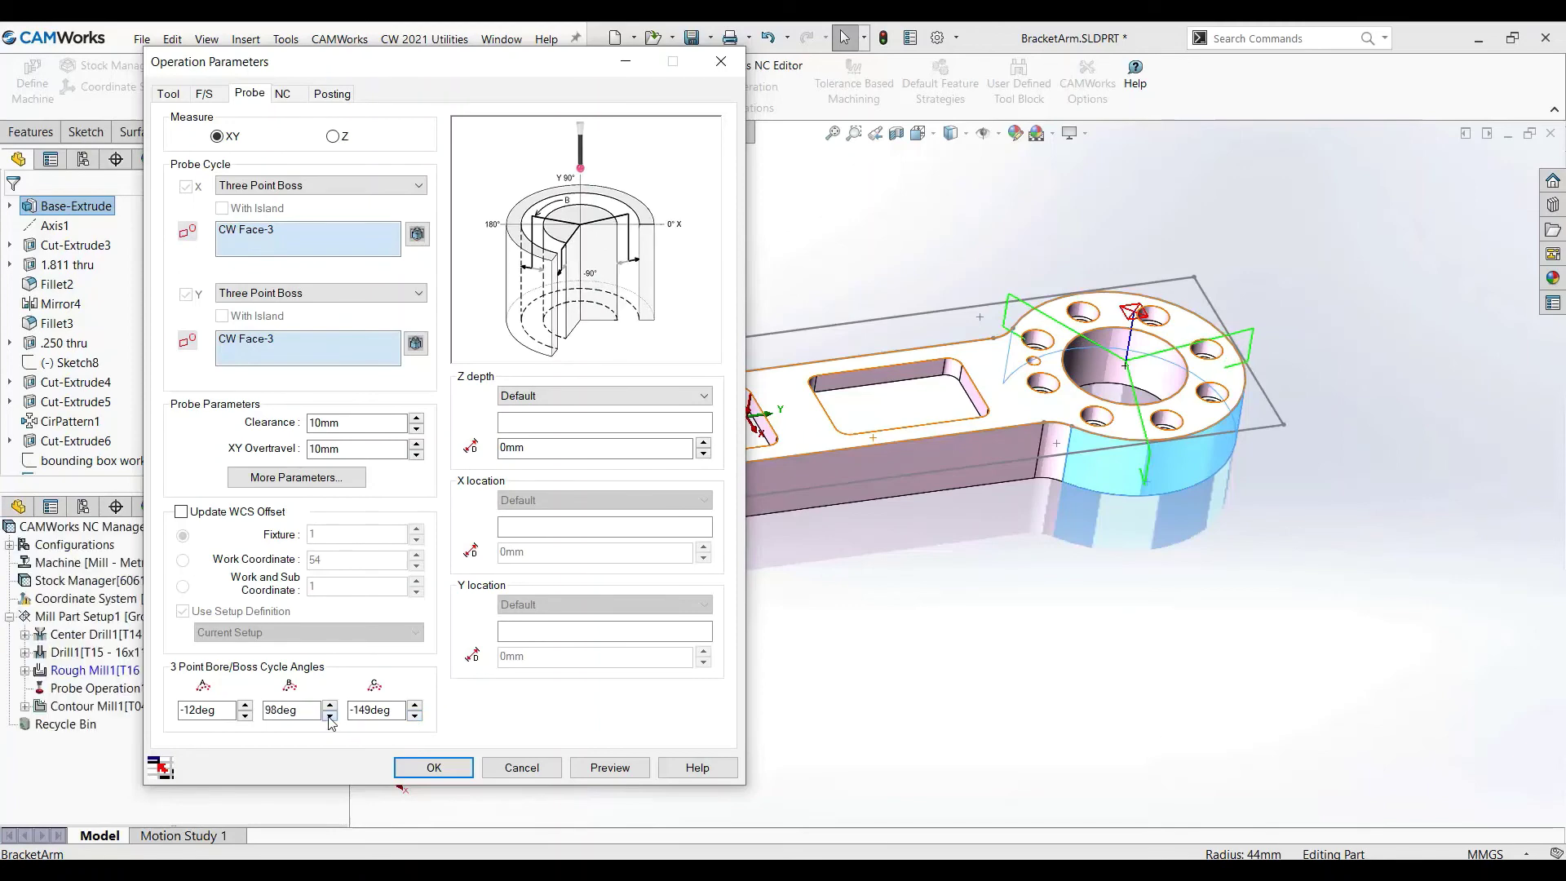
click(245, 715)
click(245, 715)
click(244, 715)
click(244, 715)
click(245, 715)
click(245, 715)
click(244, 715)
click(245, 715)
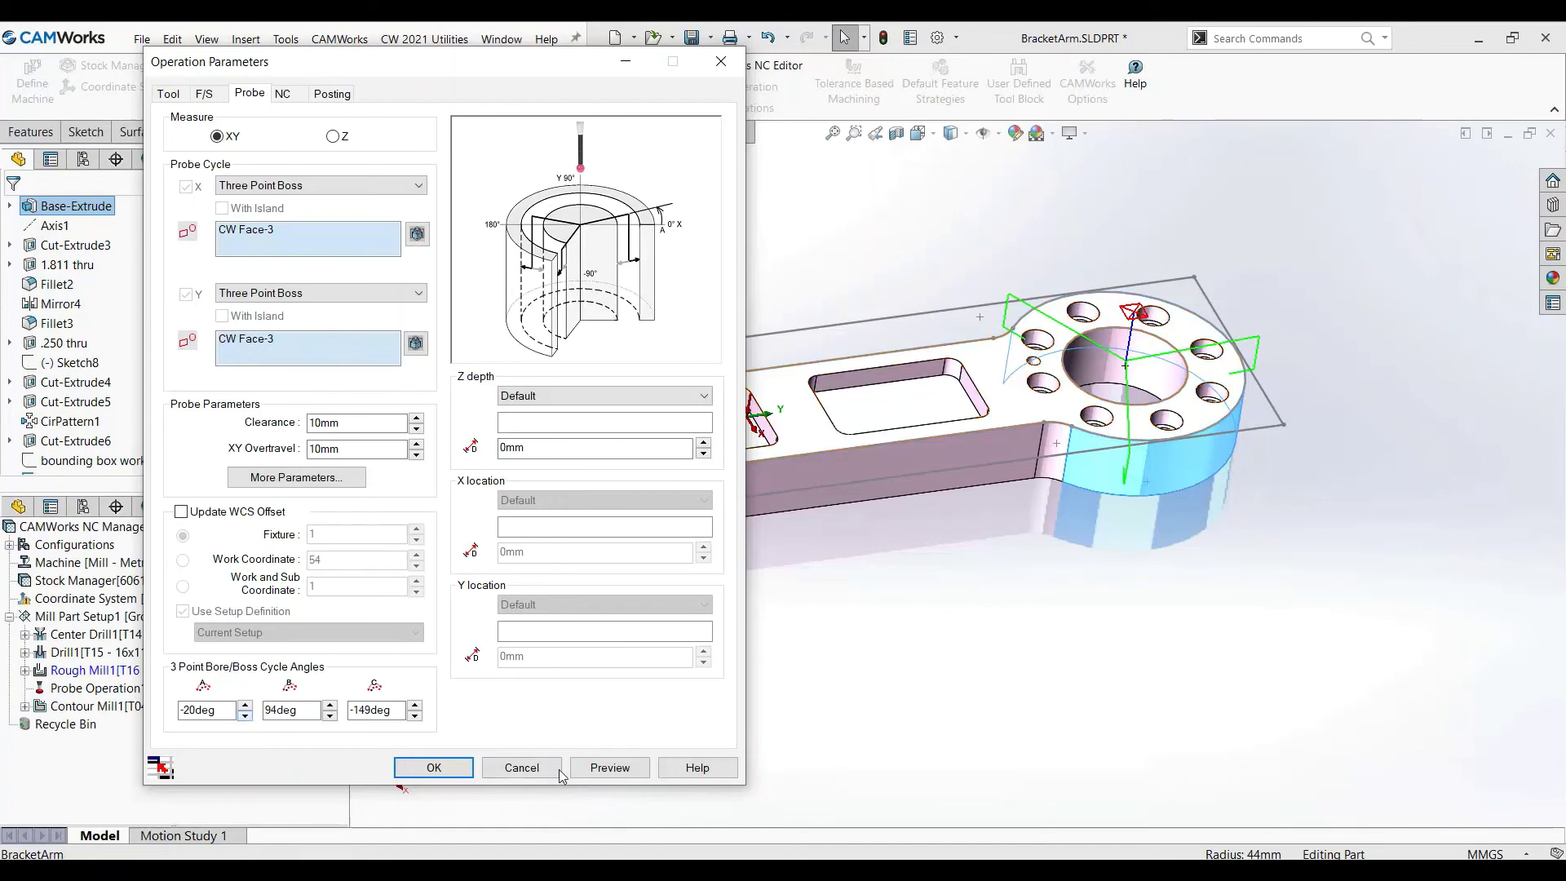
Preview the boss probe toolpath, step through every move to its end, and return to the probe parameters
click(607, 768)
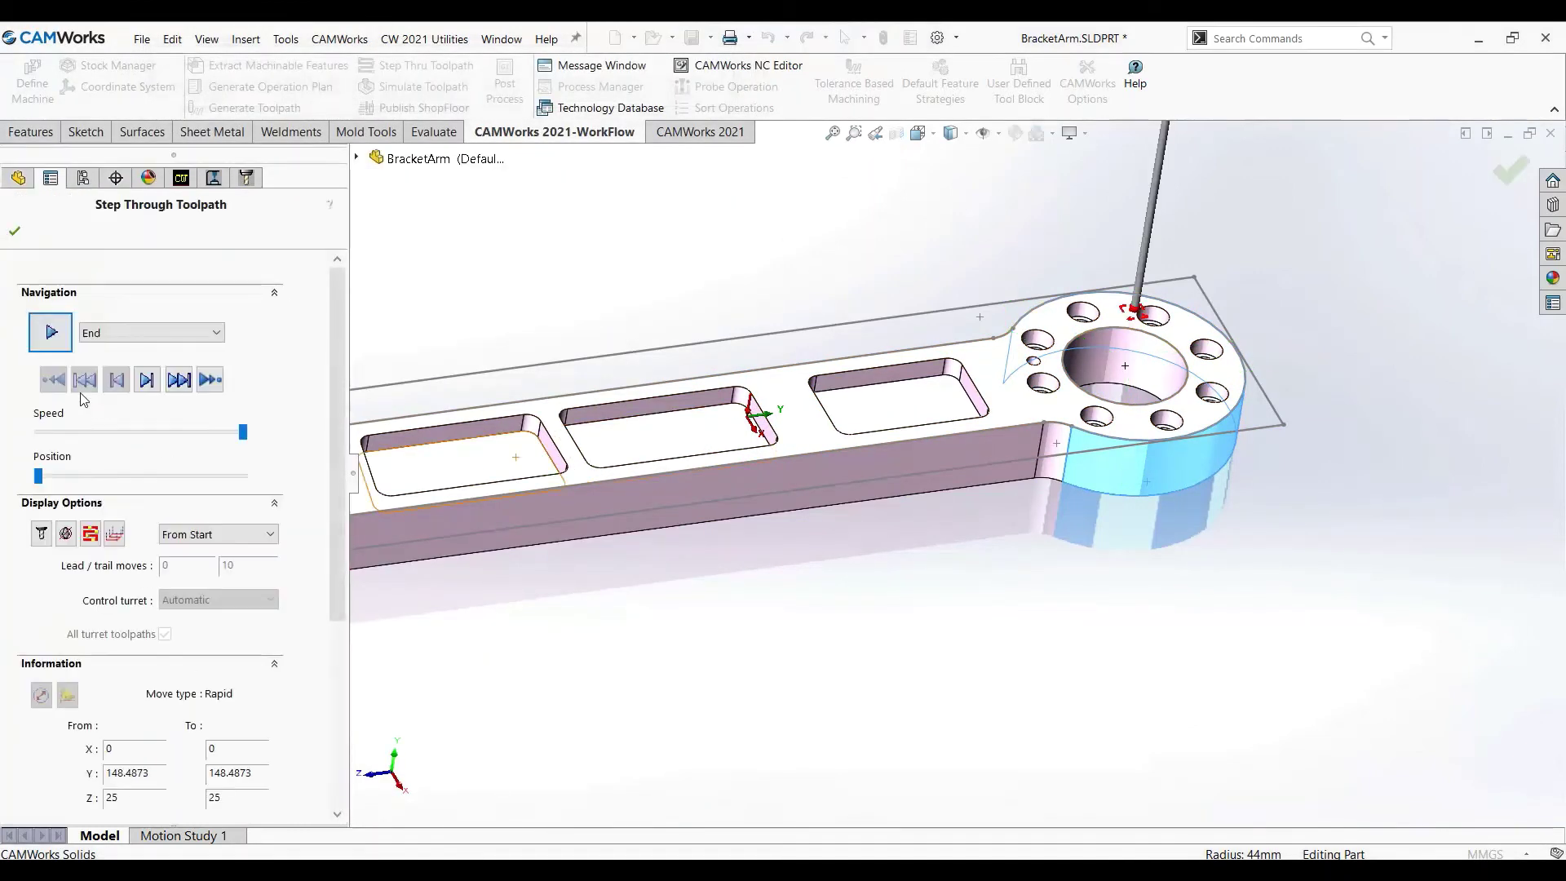
click(146, 380)
click(146, 383)
click(146, 383)
click(146, 383)
click(146, 383)
click(146, 383)
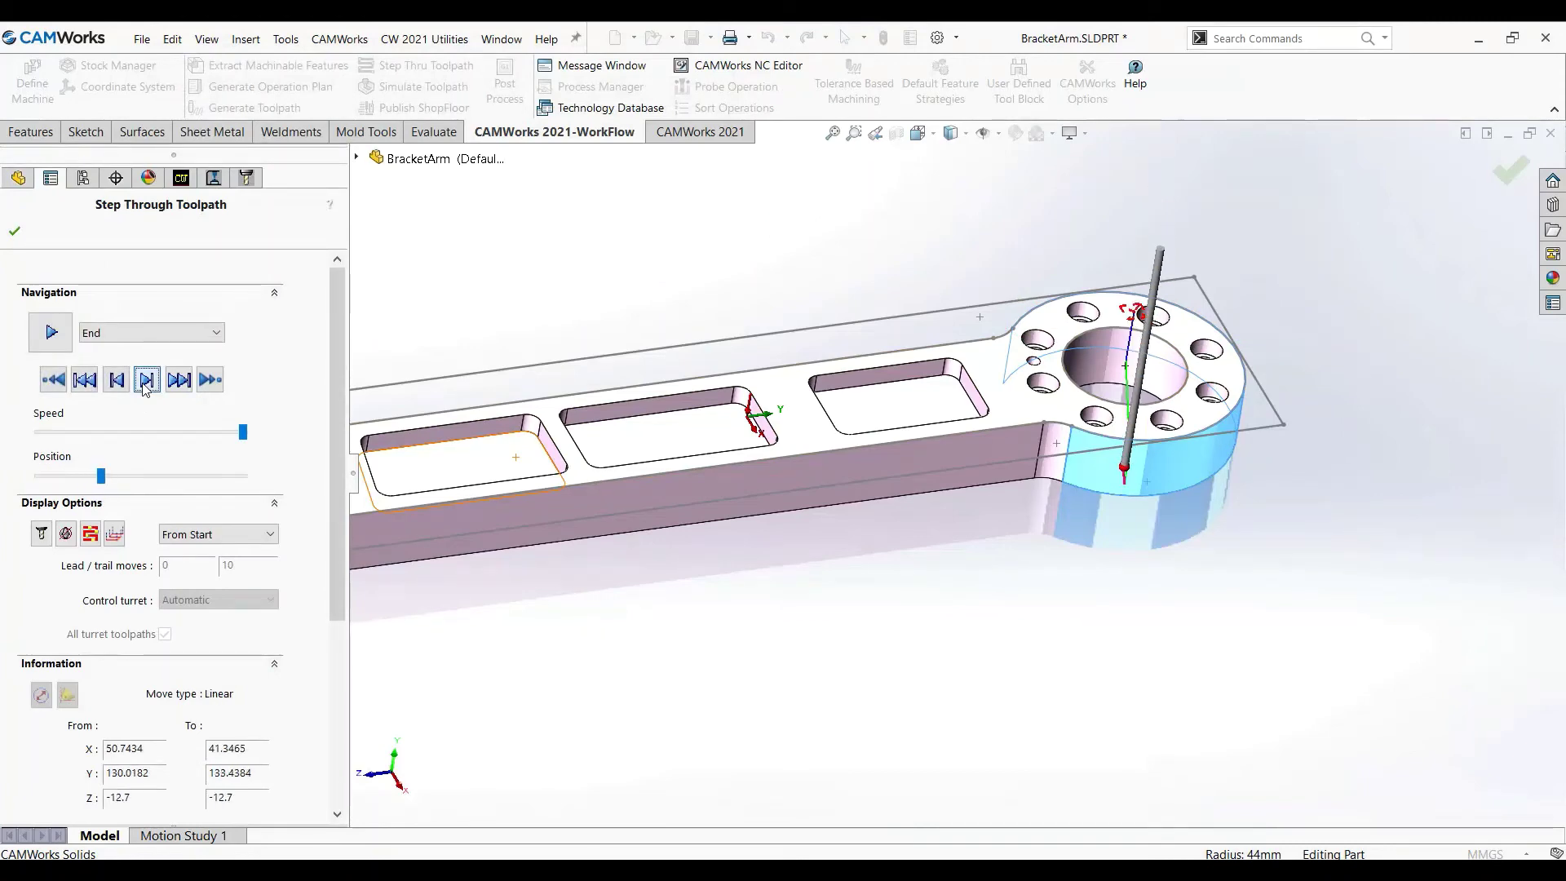
click(146, 380)
click(146, 380)
click(146, 380)
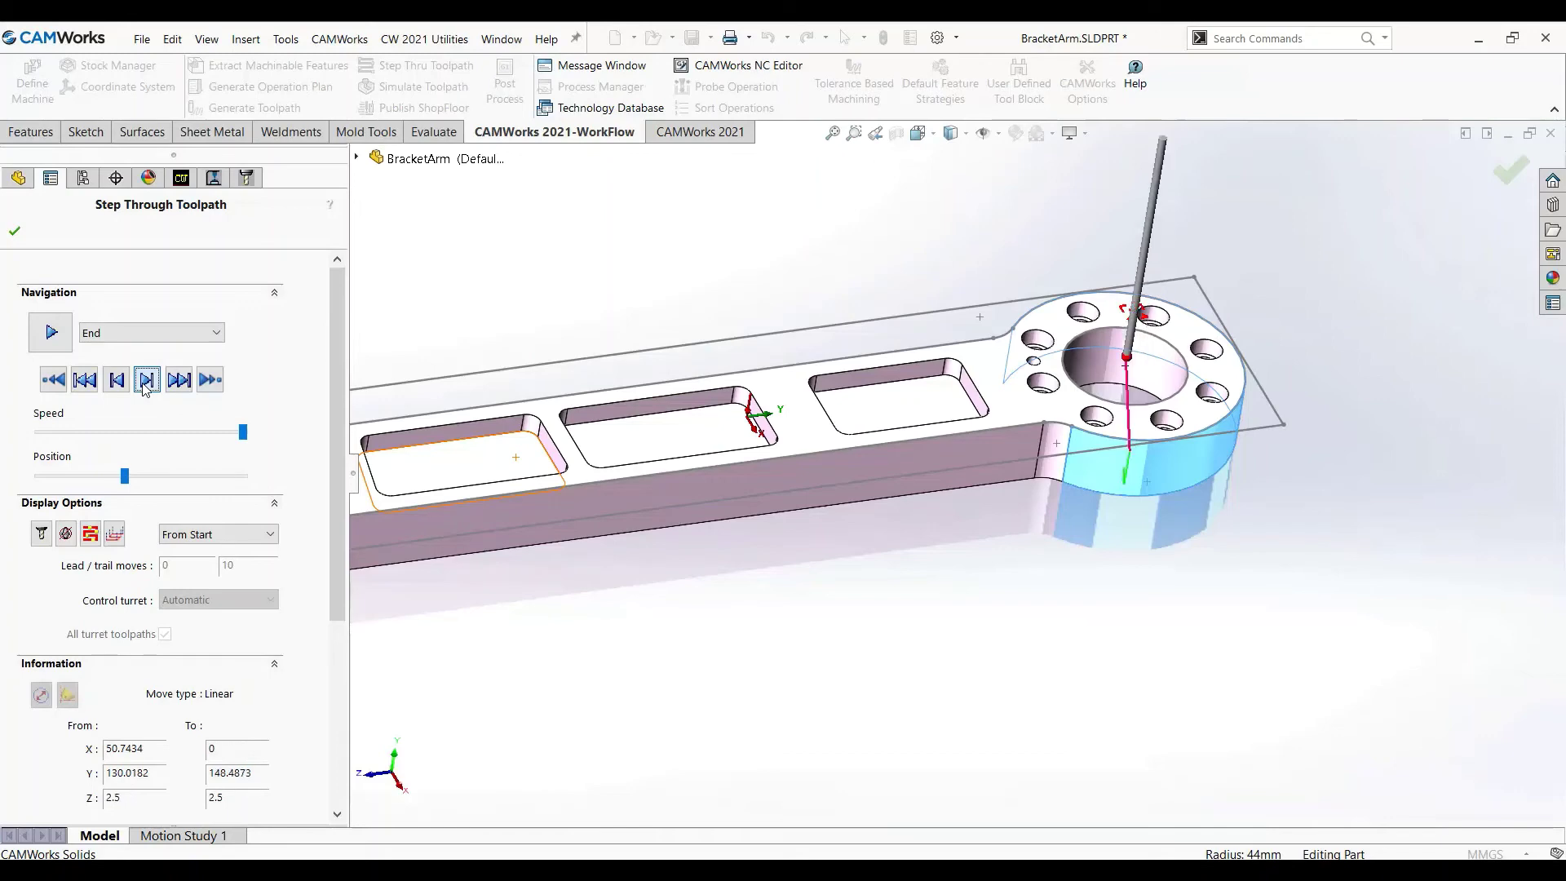
click(146, 380)
click(146, 380)
click(146, 380)
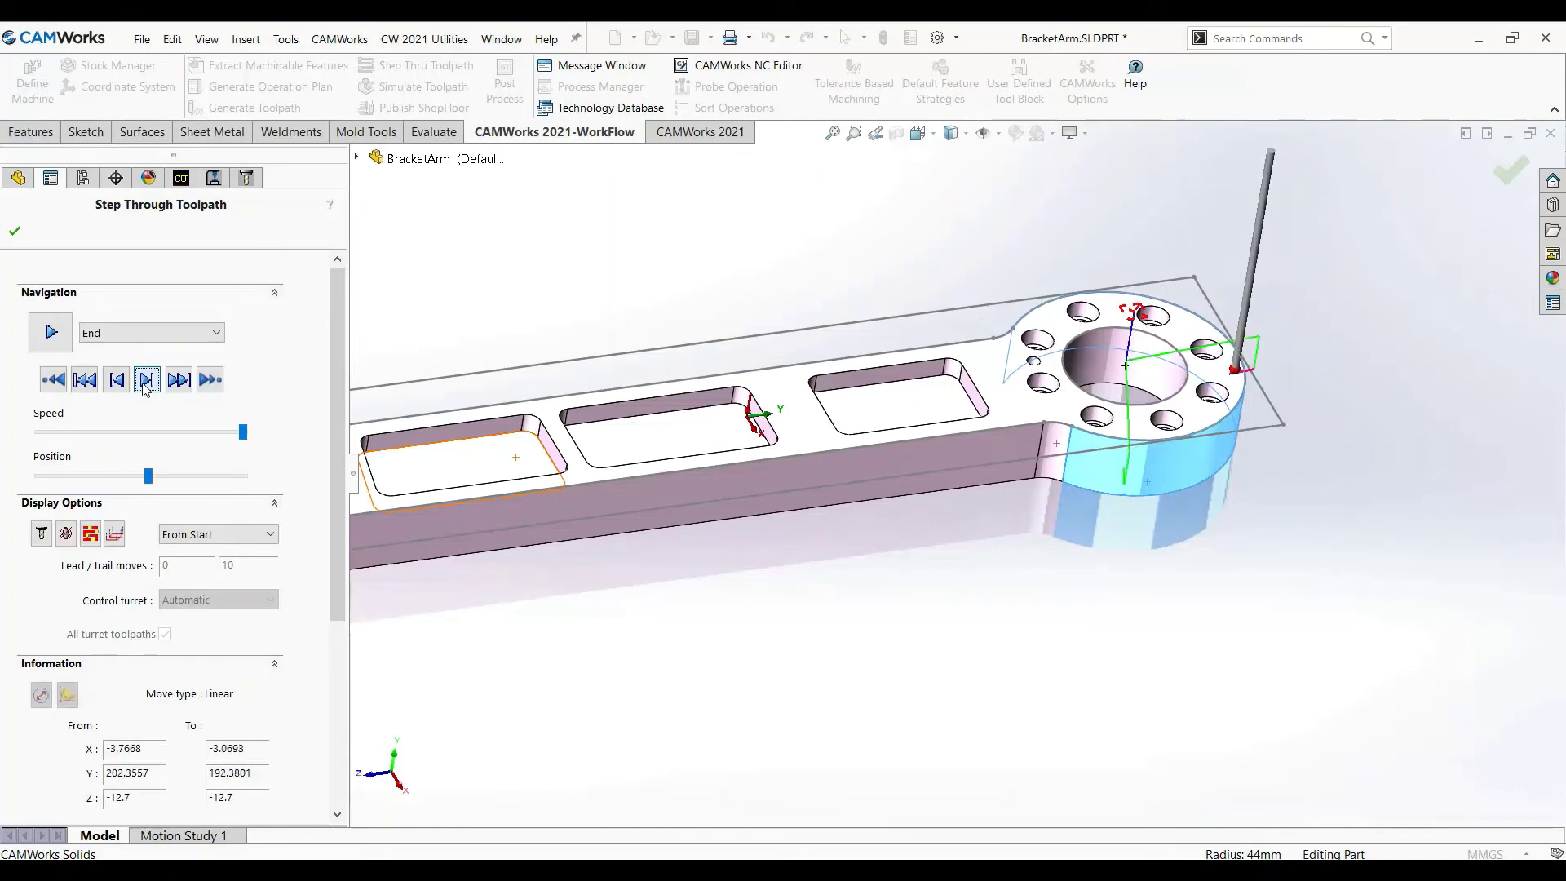
click(146, 380)
click(146, 380)
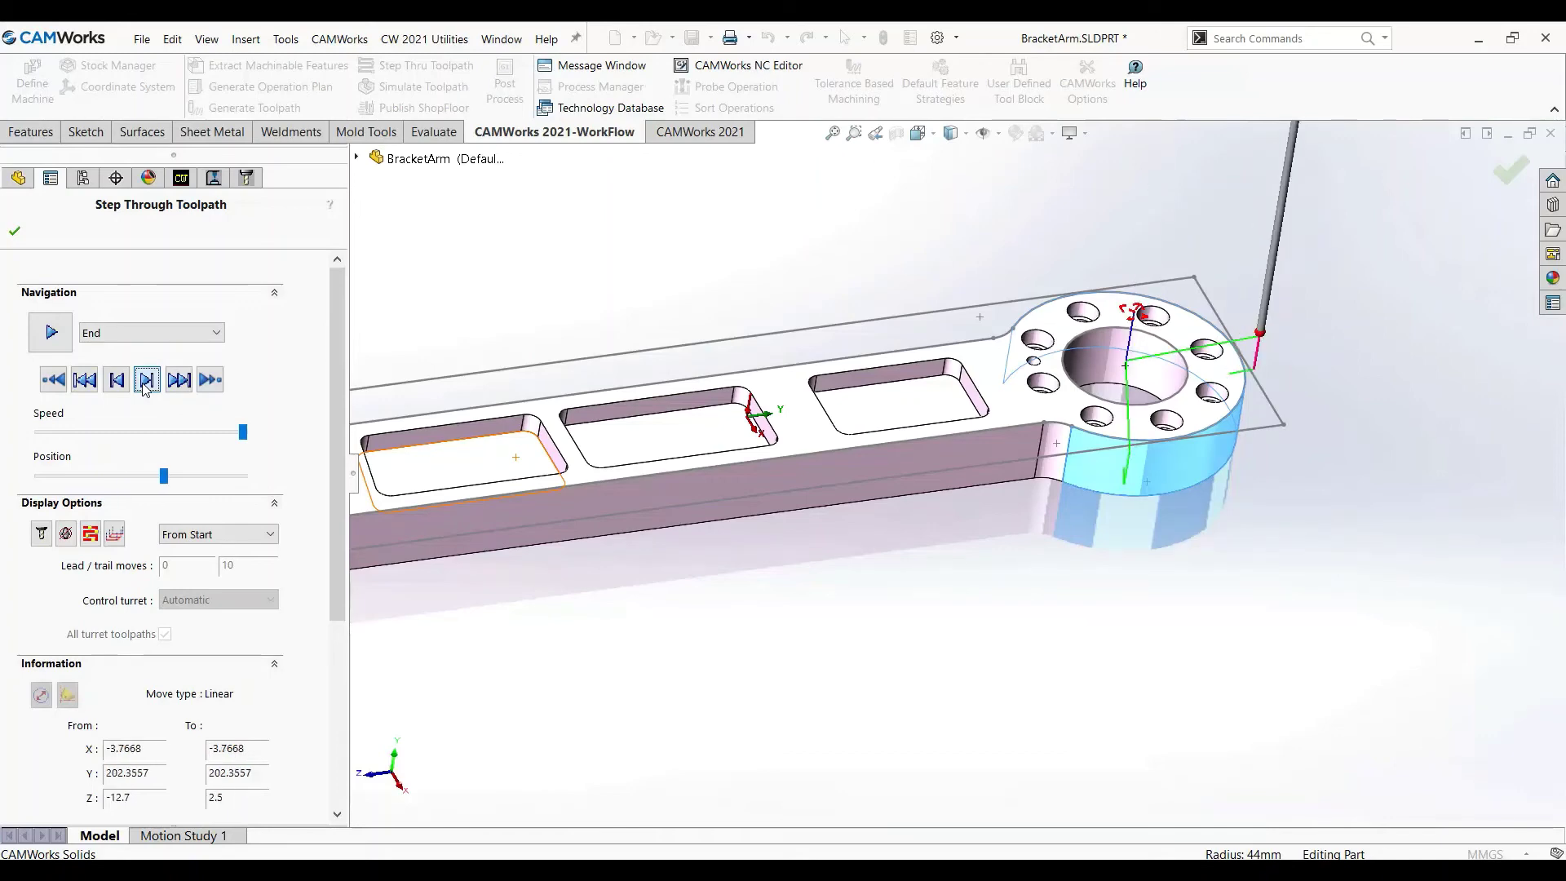
click(146, 380)
click(146, 380)
click(146, 380)
click(146, 380)
click(146, 380)
click(146, 380)
click(146, 380)
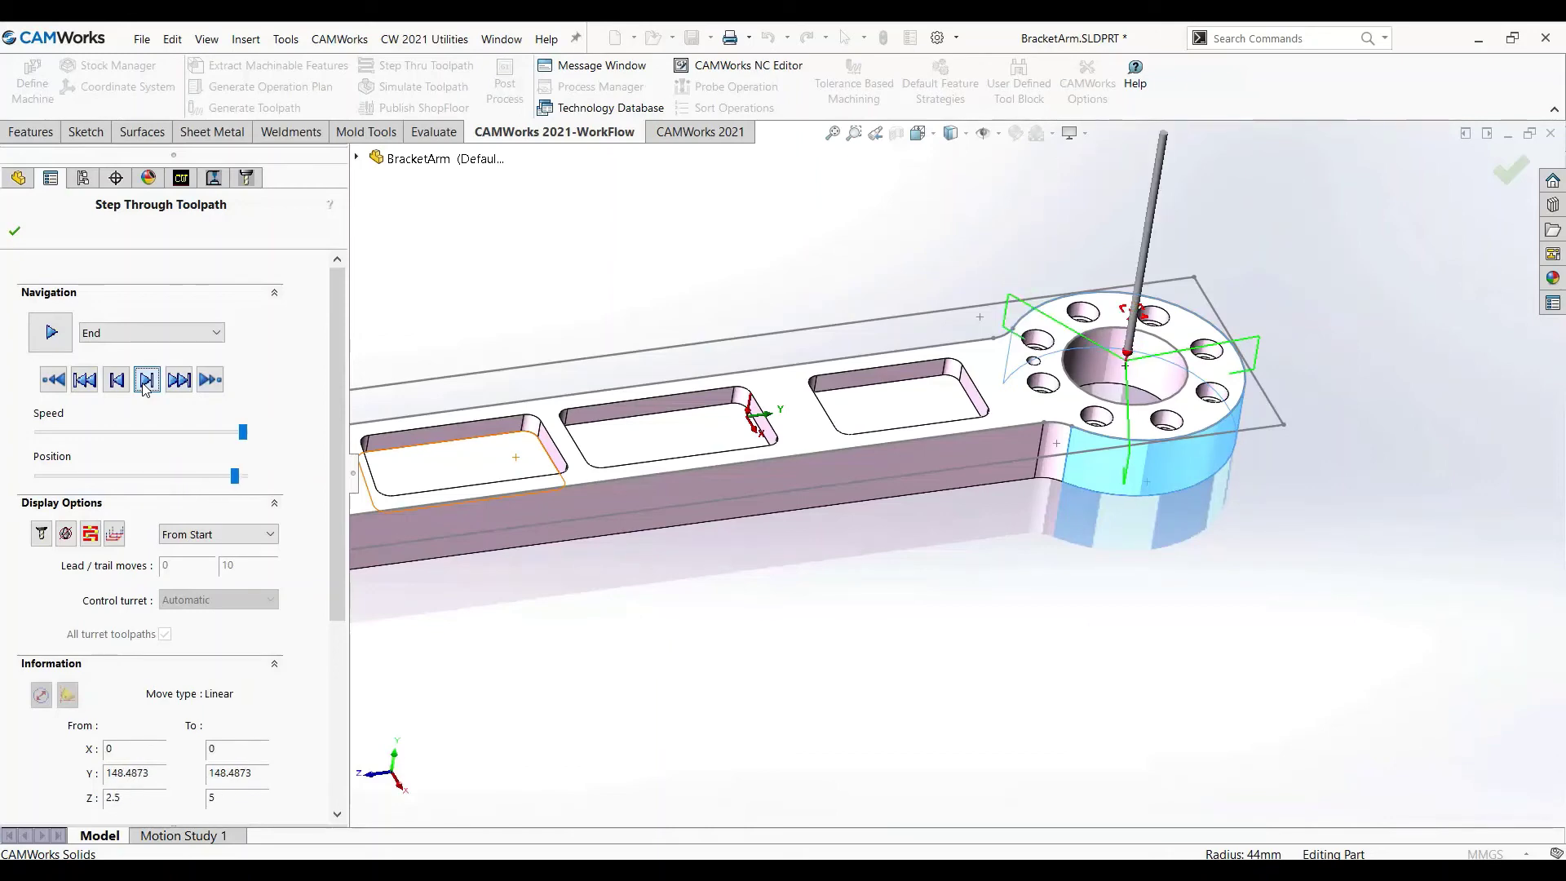
click(146, 380)
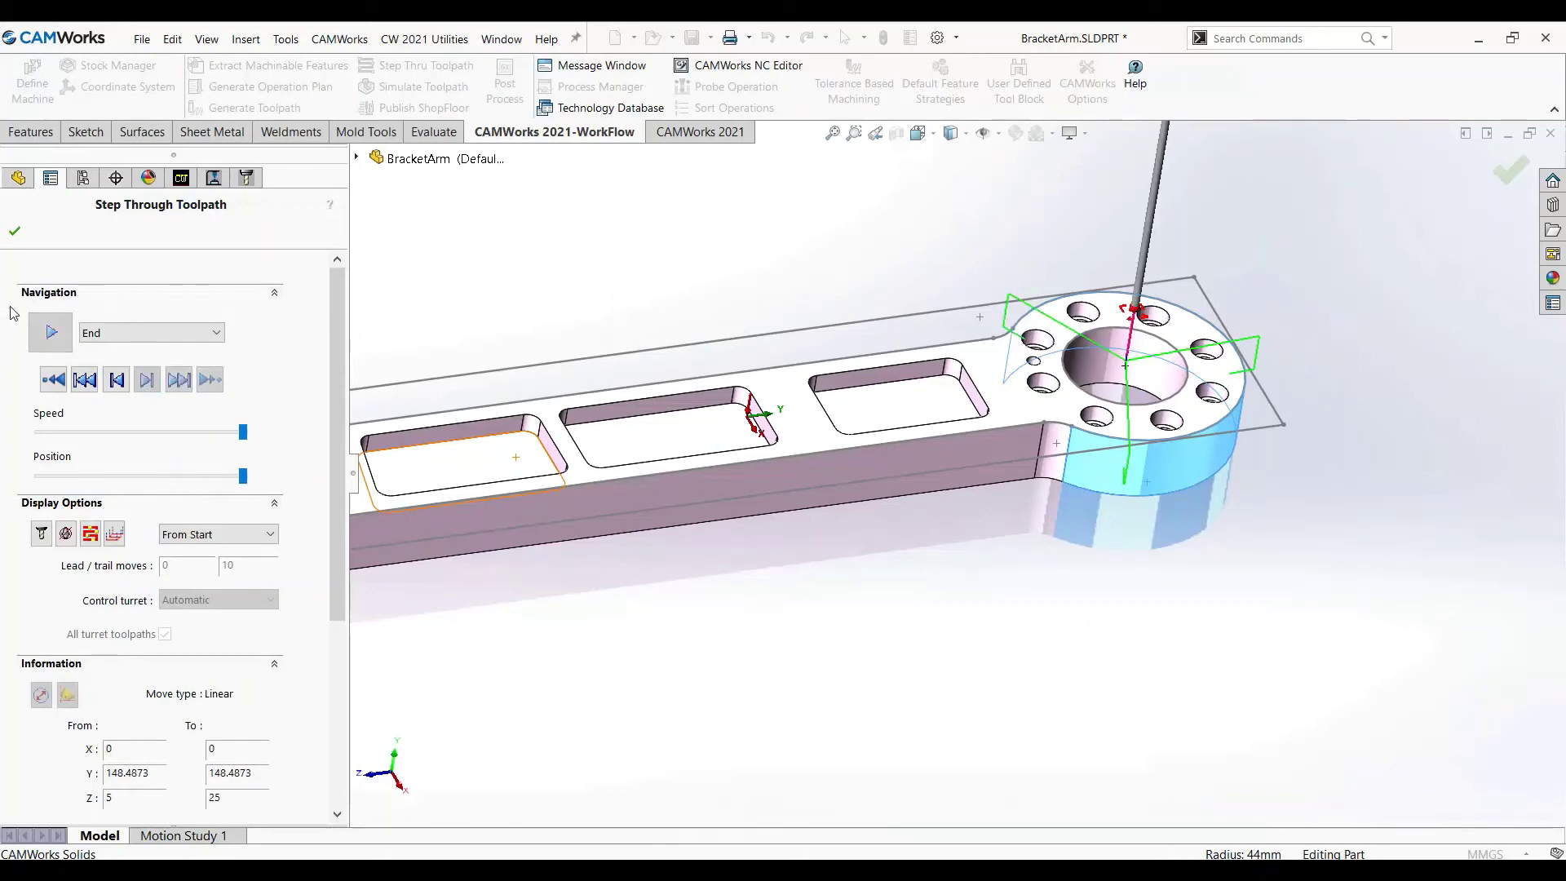
click(15, 231)
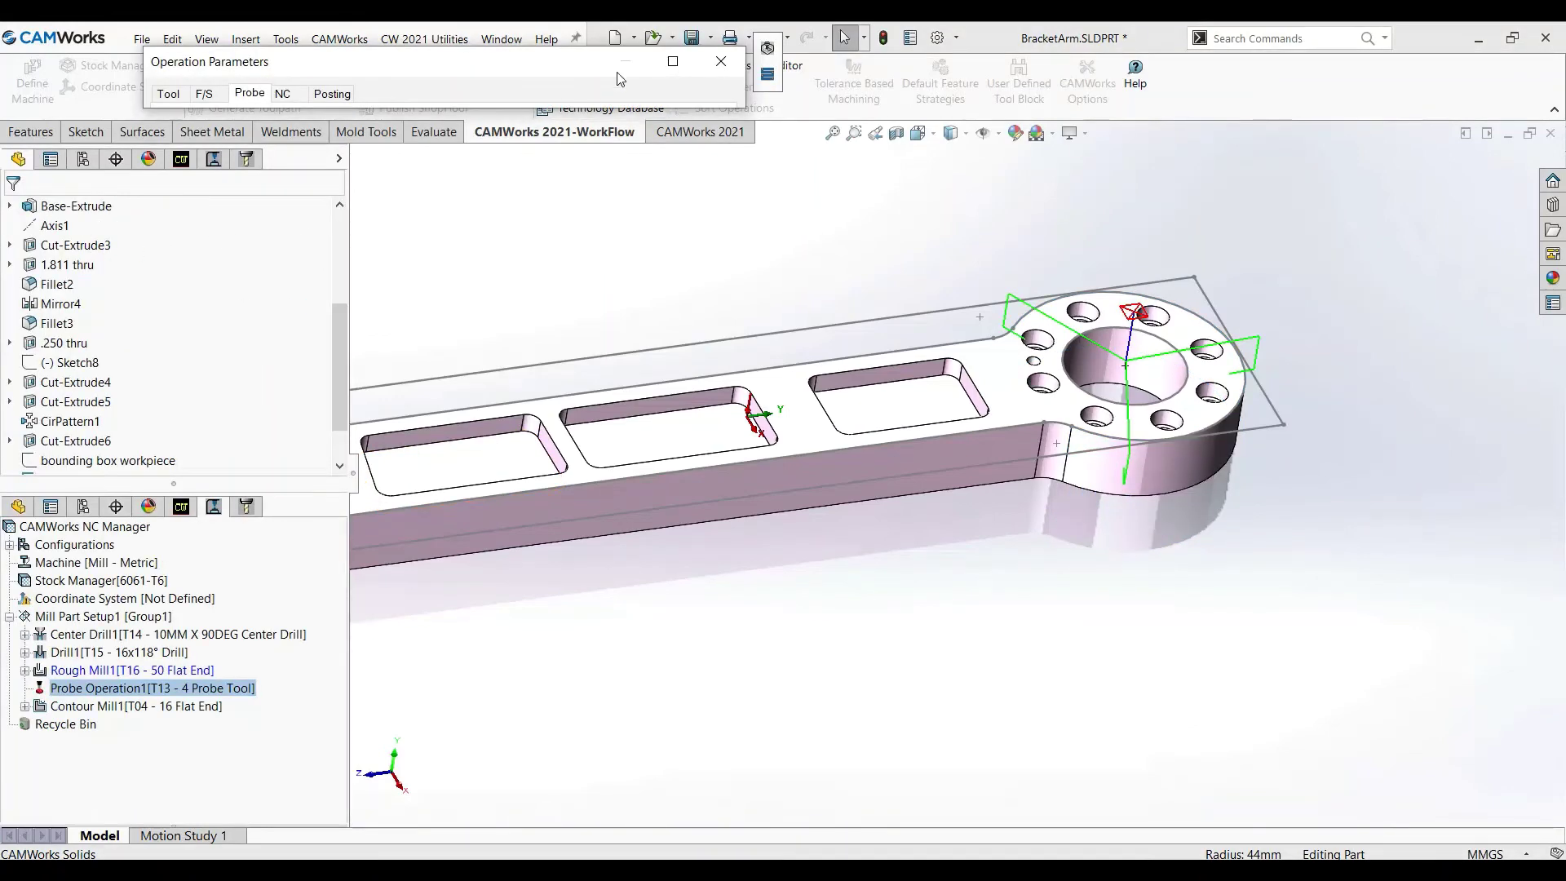
click(673, 61)
Change the probe cycle to Three Point Bore and pick the inner face of the large bore
click(298, 185)
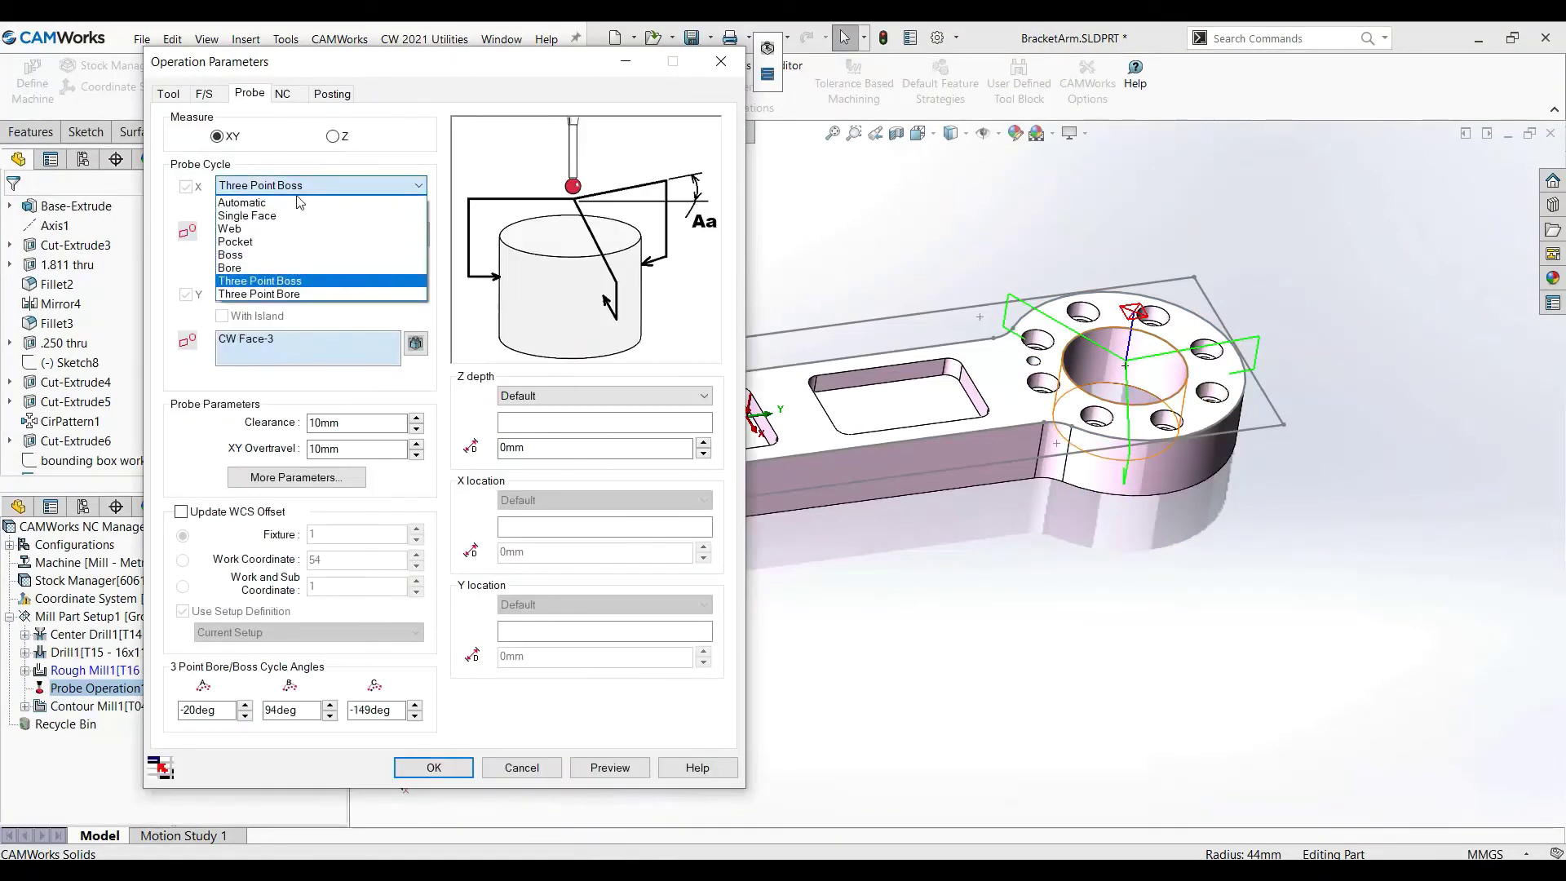
click(300, 294)
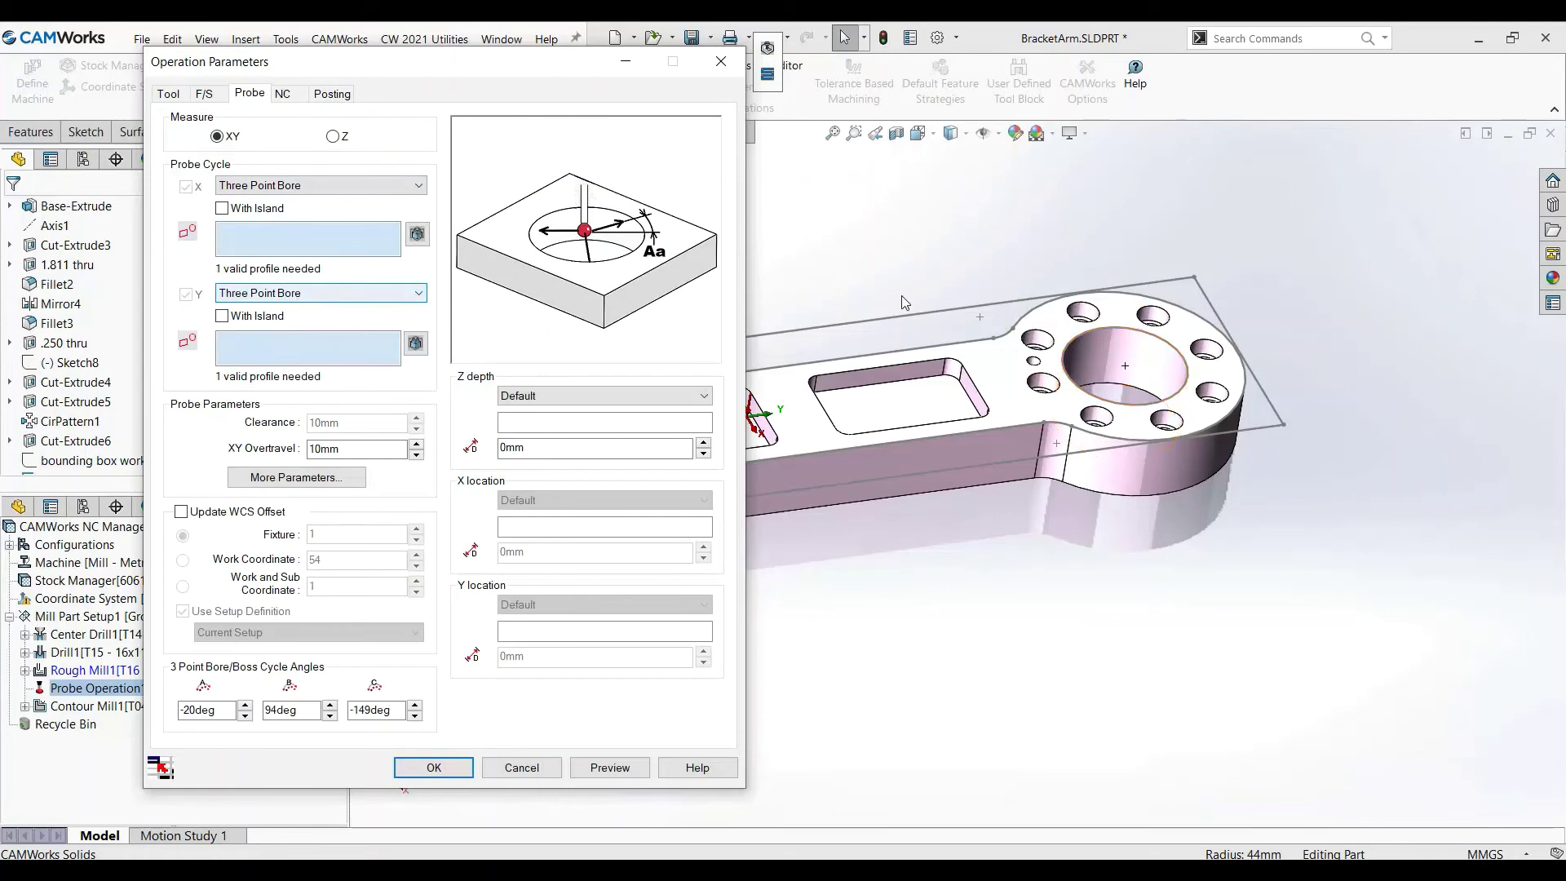
click(1139, 353)
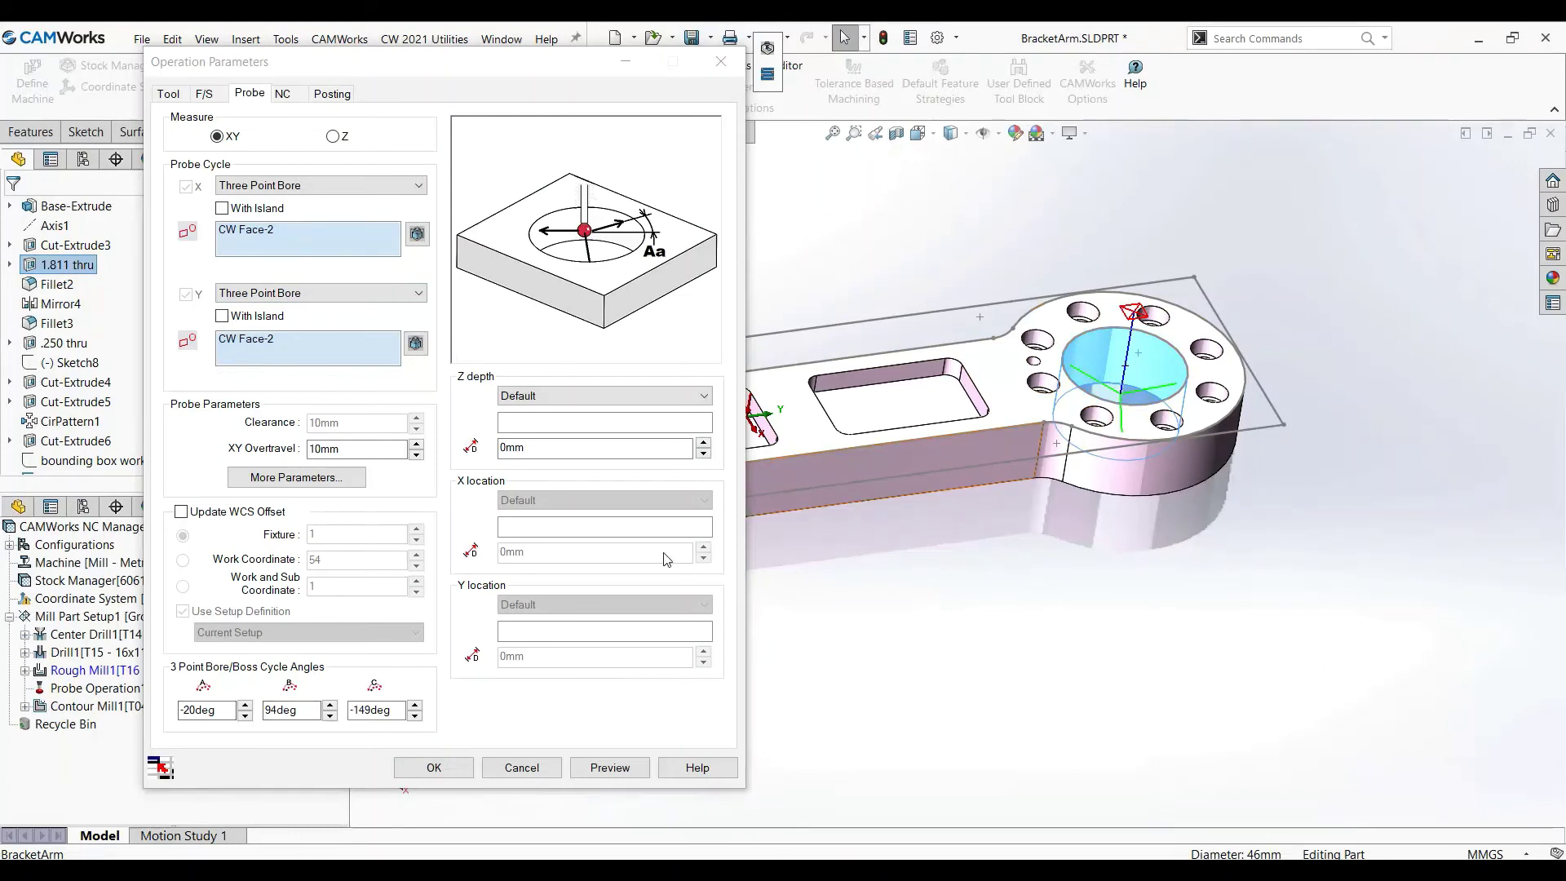
Set the three-point bore cycle angles to 0° for A, 180° for B and 270° for C
double_click(217, 711)
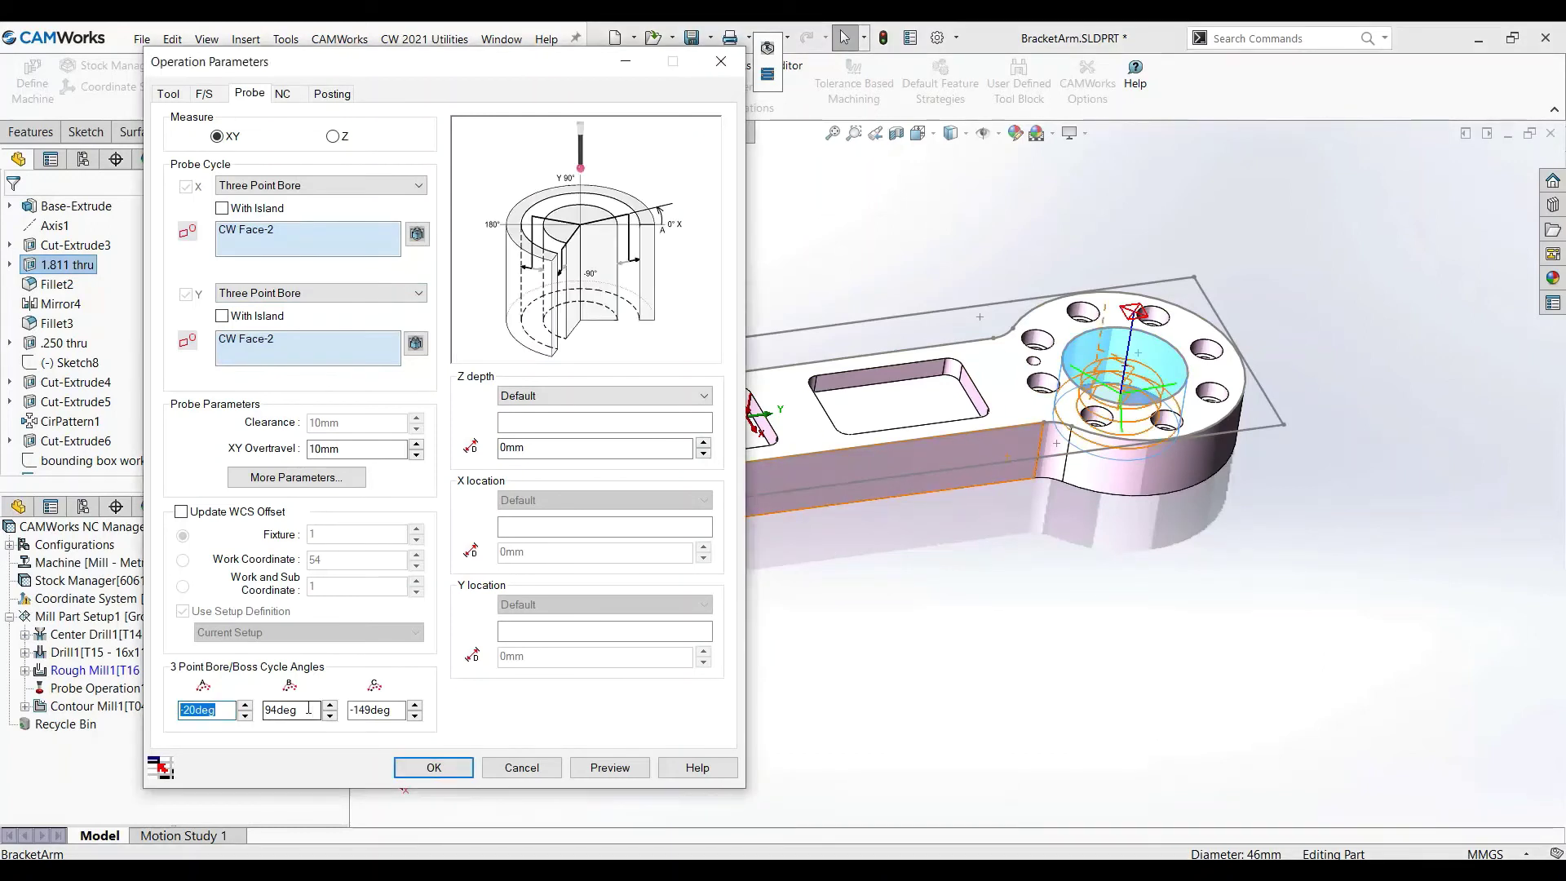
text(0)
key(Tab)
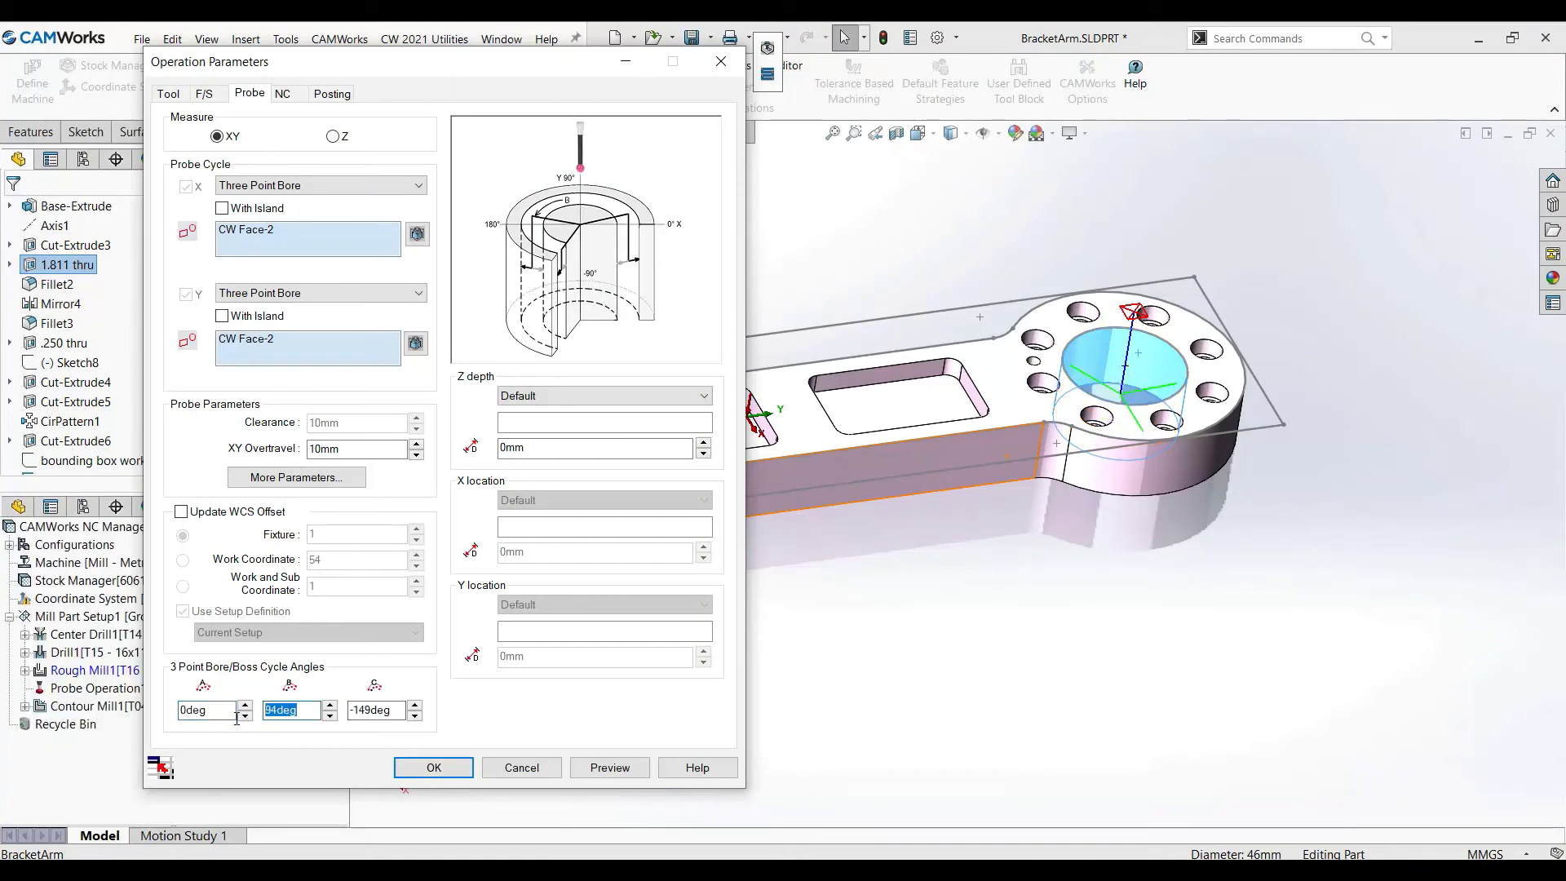
text(9)
double_click(266, 712)
click(398, 714)
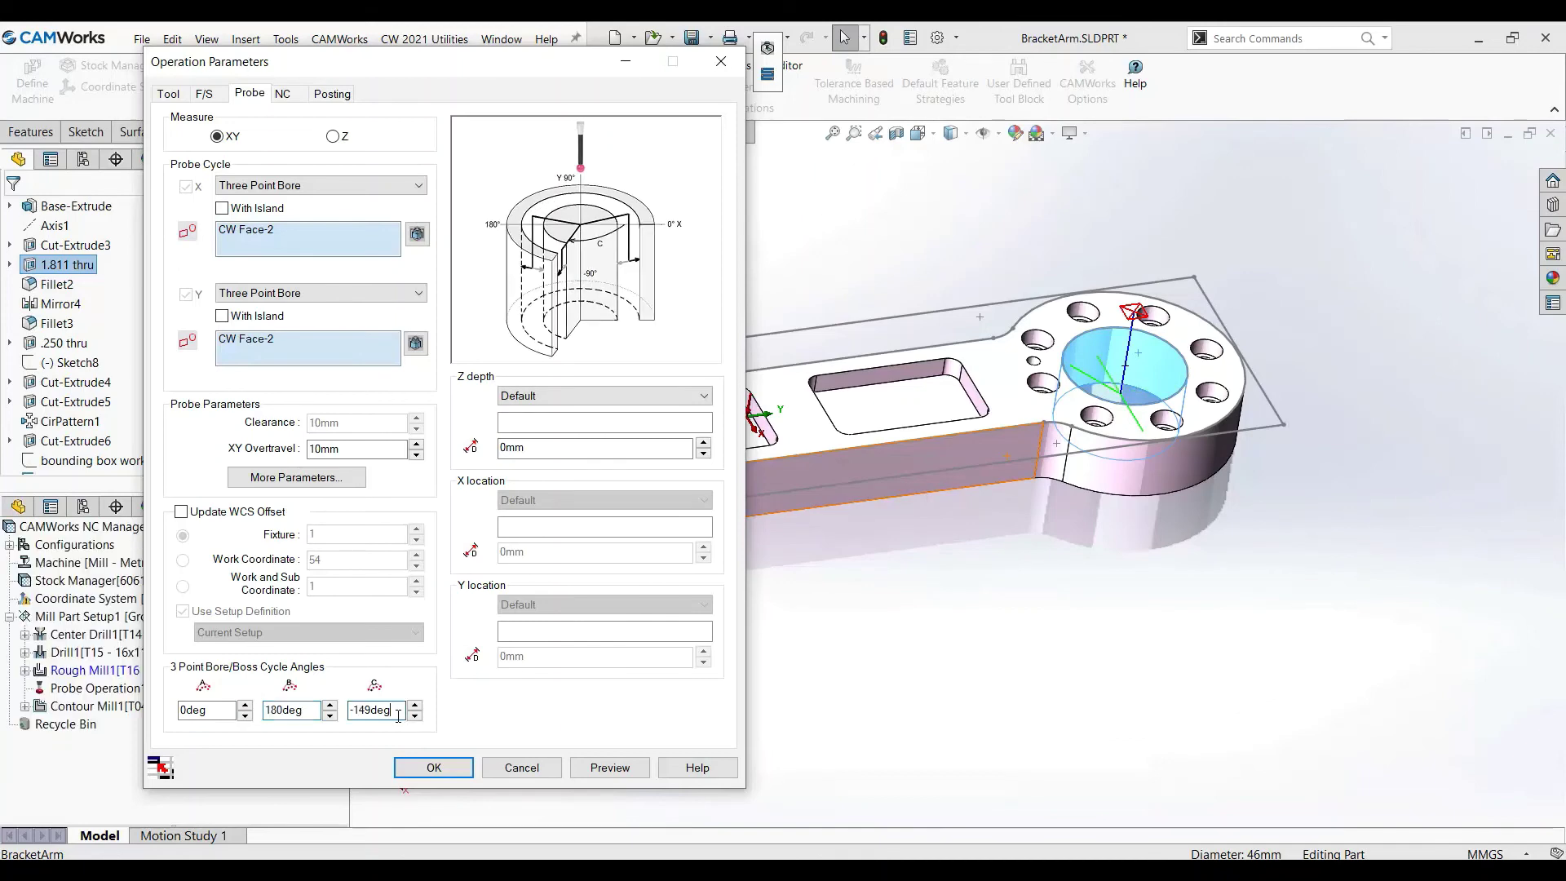
double_click(398, 715)
text(270)
click(951, 697)
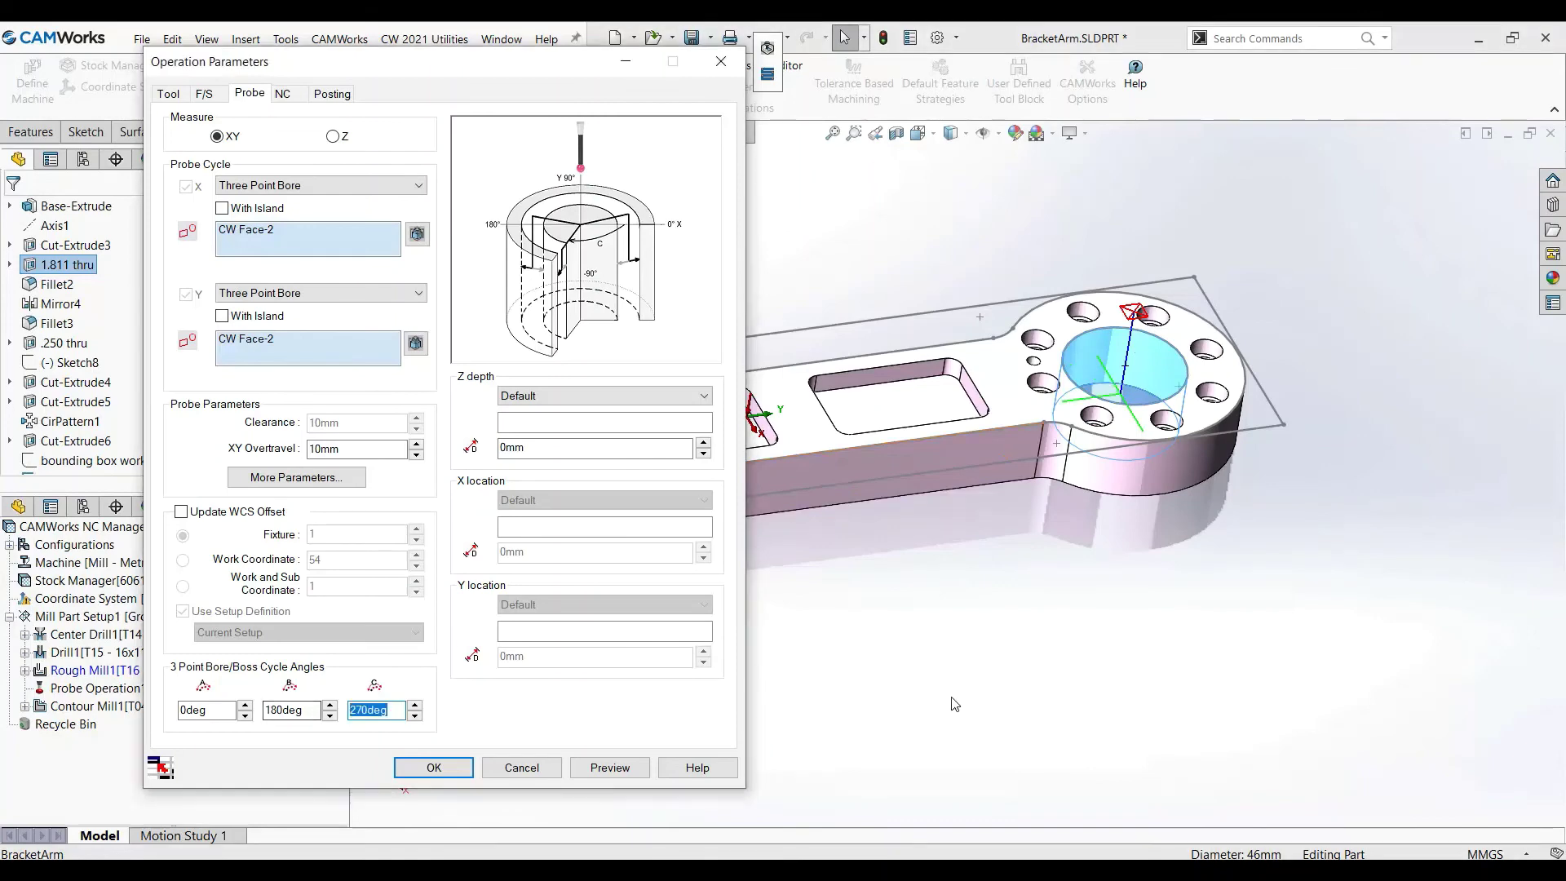
Change the bore cycle angles to 135° for B and 315° for C
scroll(1158, 389, down, 5)
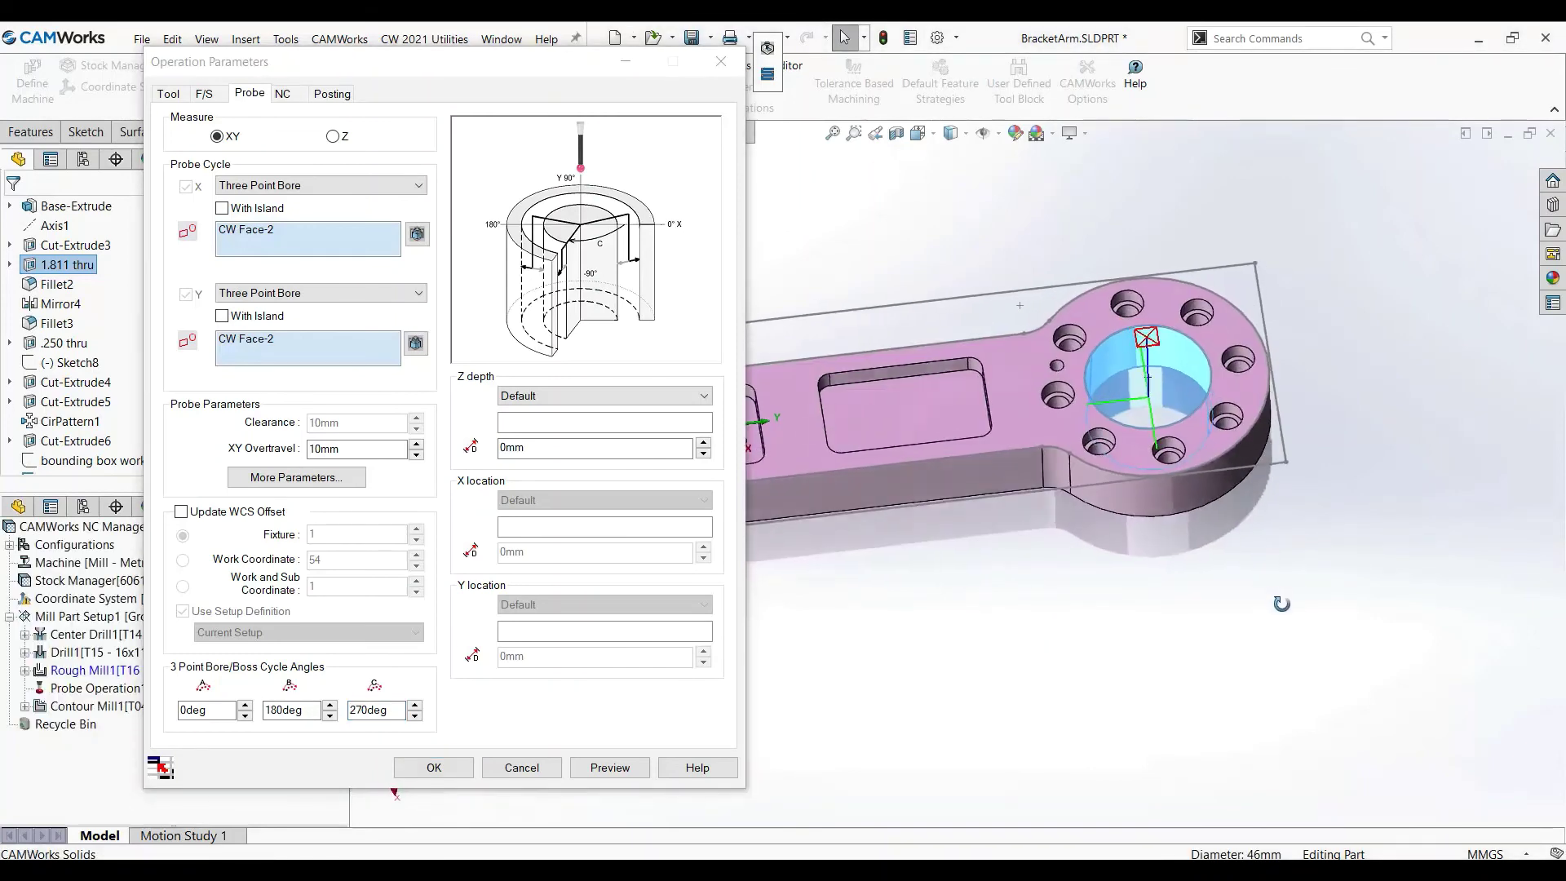
double_click(291, 709)
text(135)
click(391, 712)
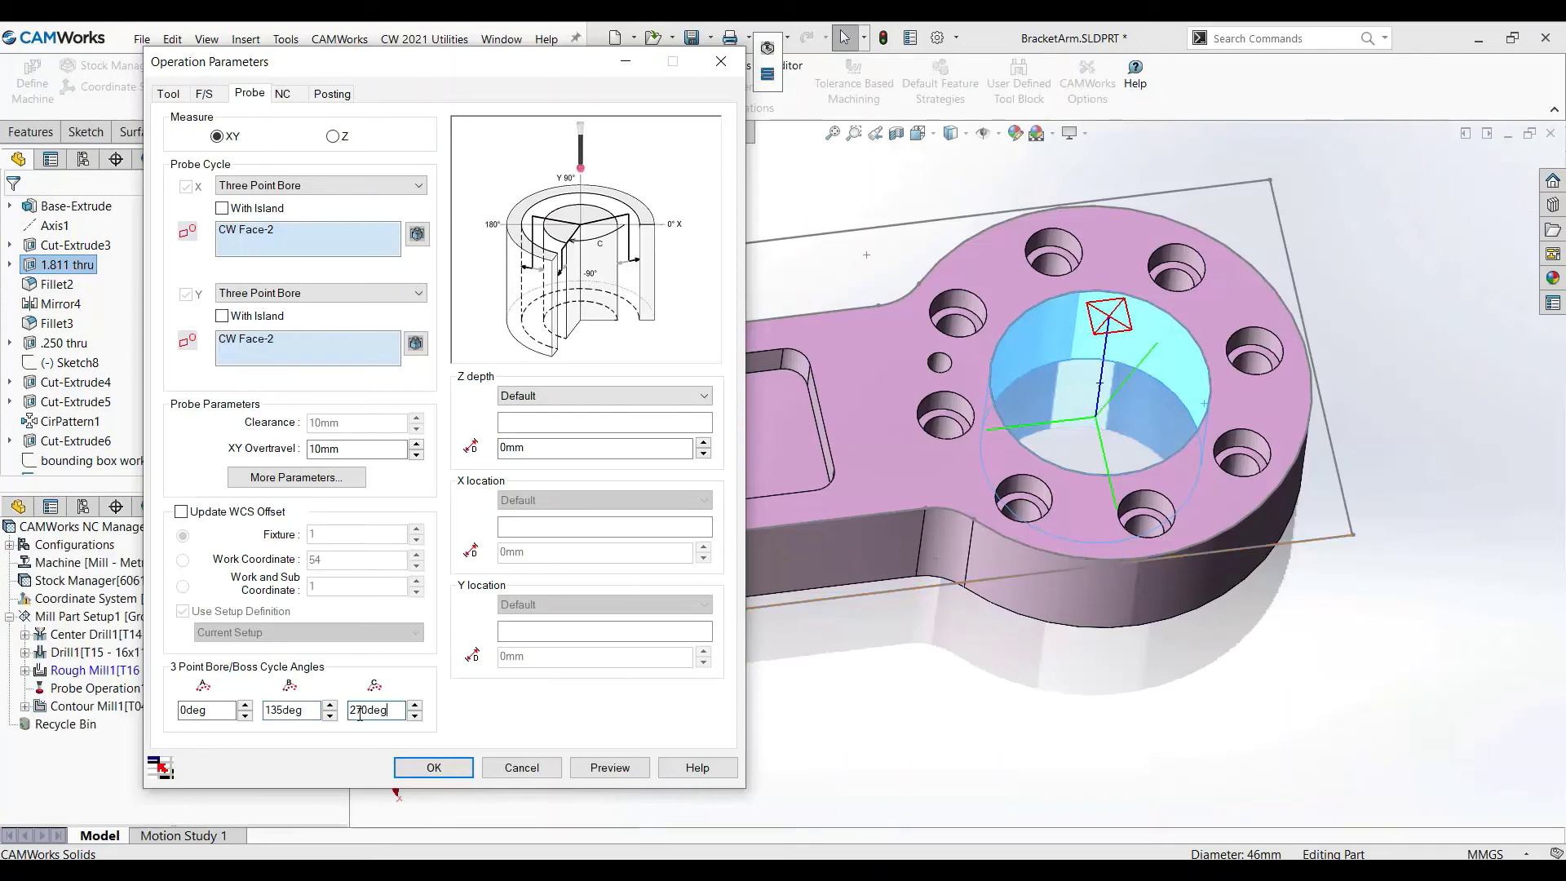
double_click(390, 711)
text(3)
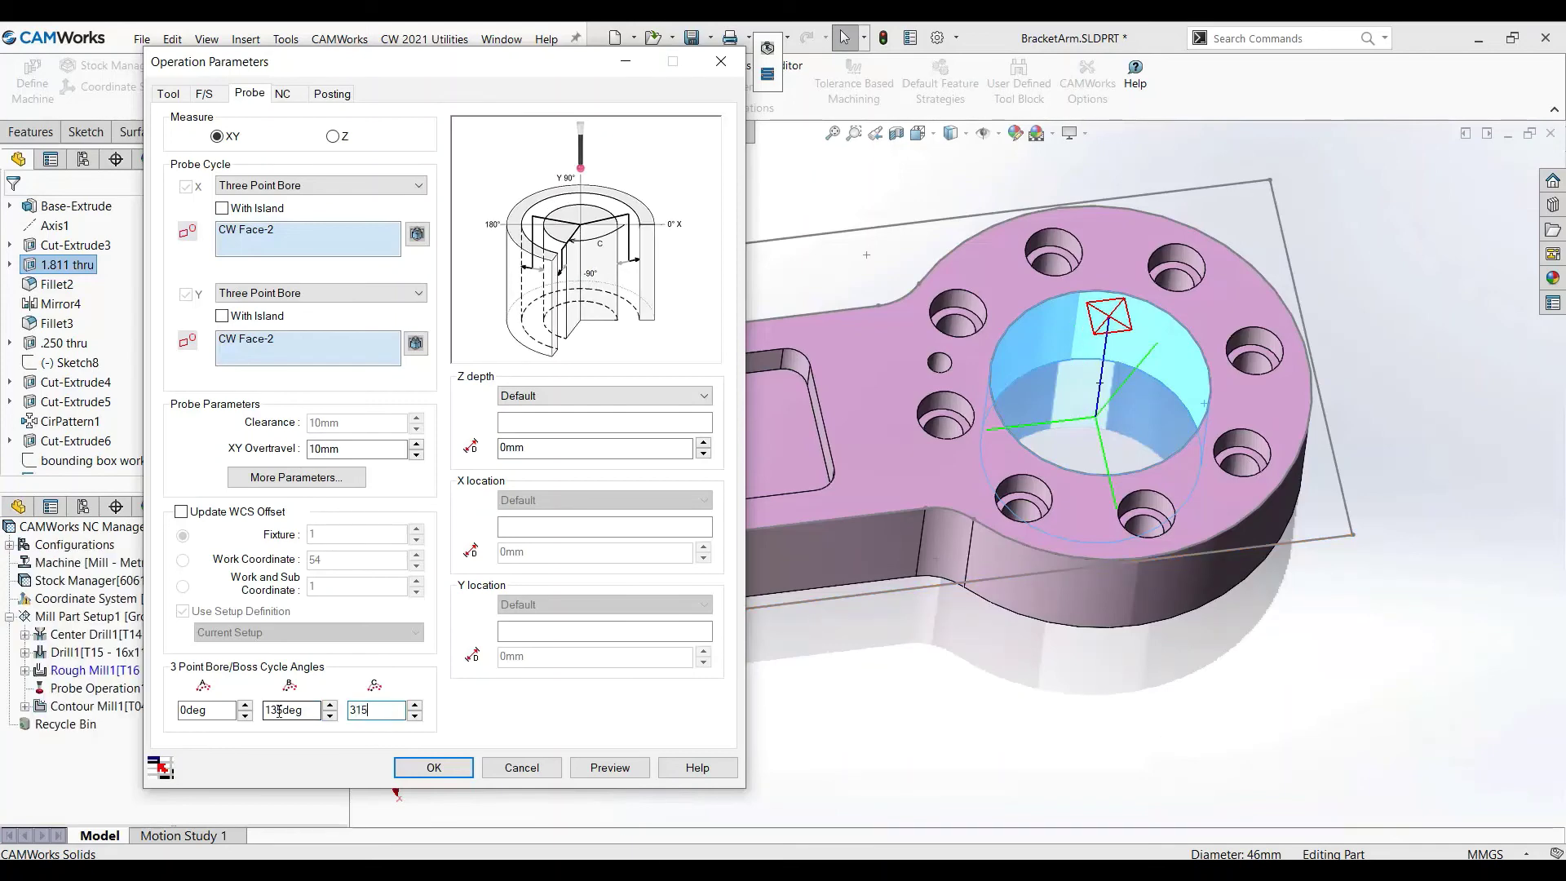
text(15)
click(922, 682)
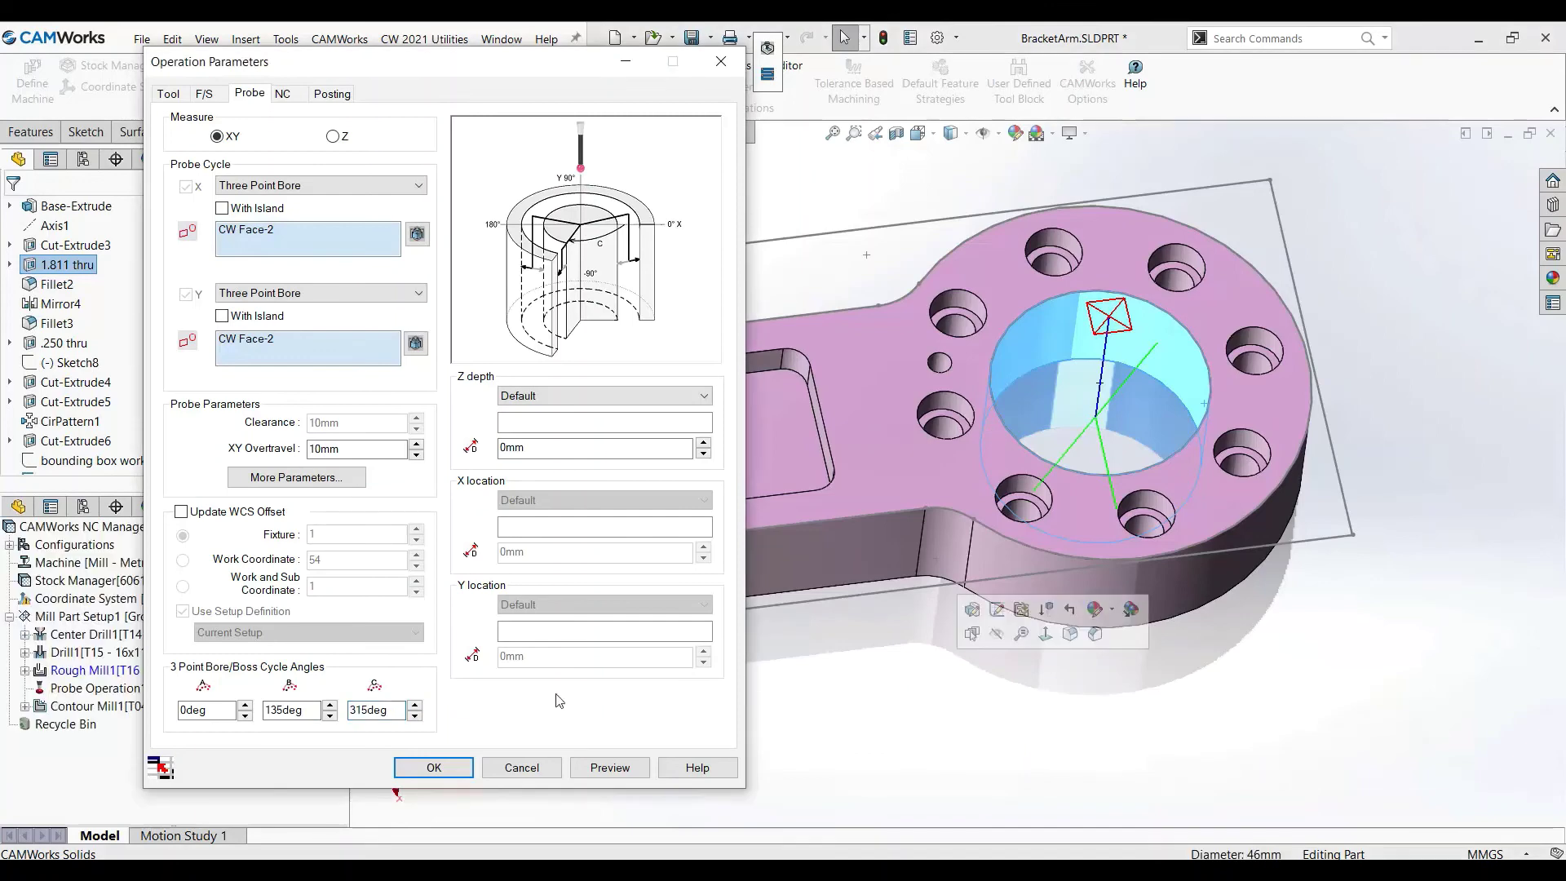
Set angle C of the three-point bore cycle to 250°
double_click(394, 710)
text(250)
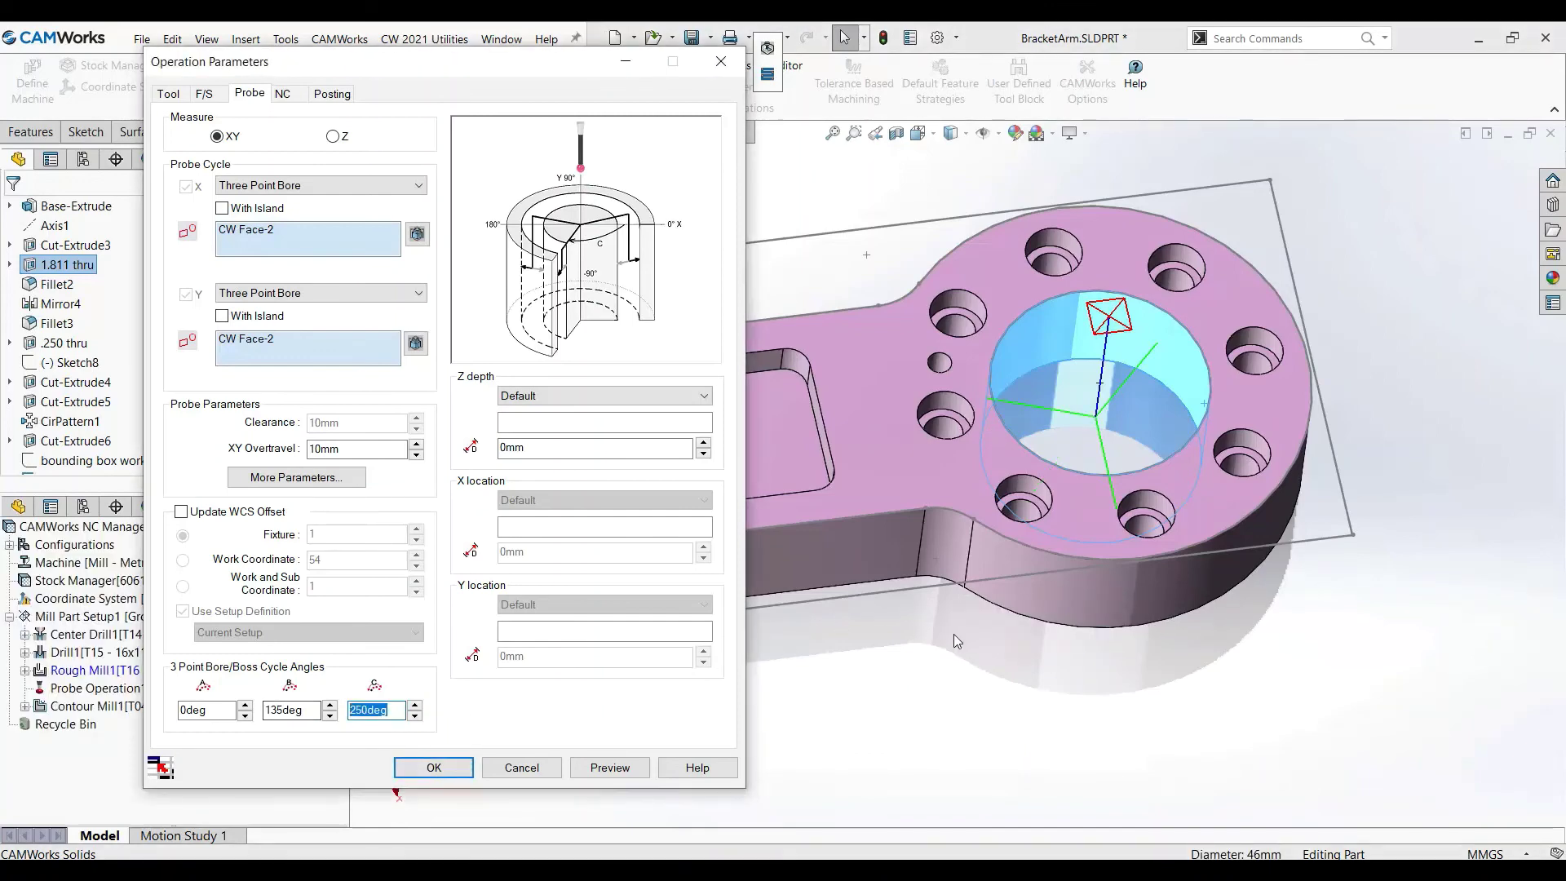
middle_drag(1148, 577, 1023, 738)
Preview the three-point bore toolpath with the new angles, step through its moves to the end, and return to the probe parameters
click(610, 767)
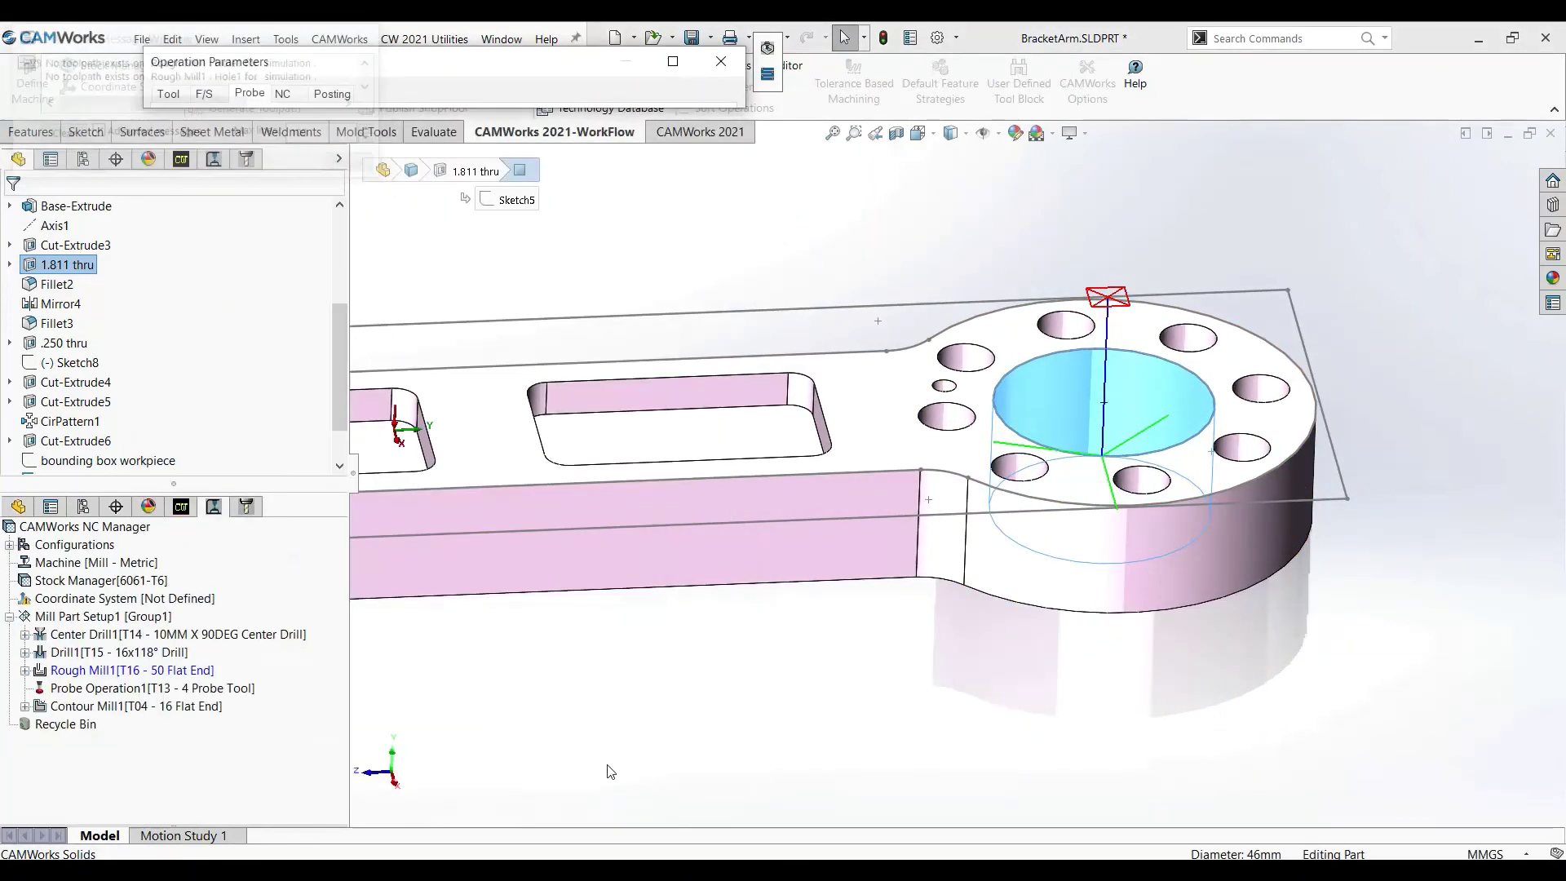
click(767, 74)
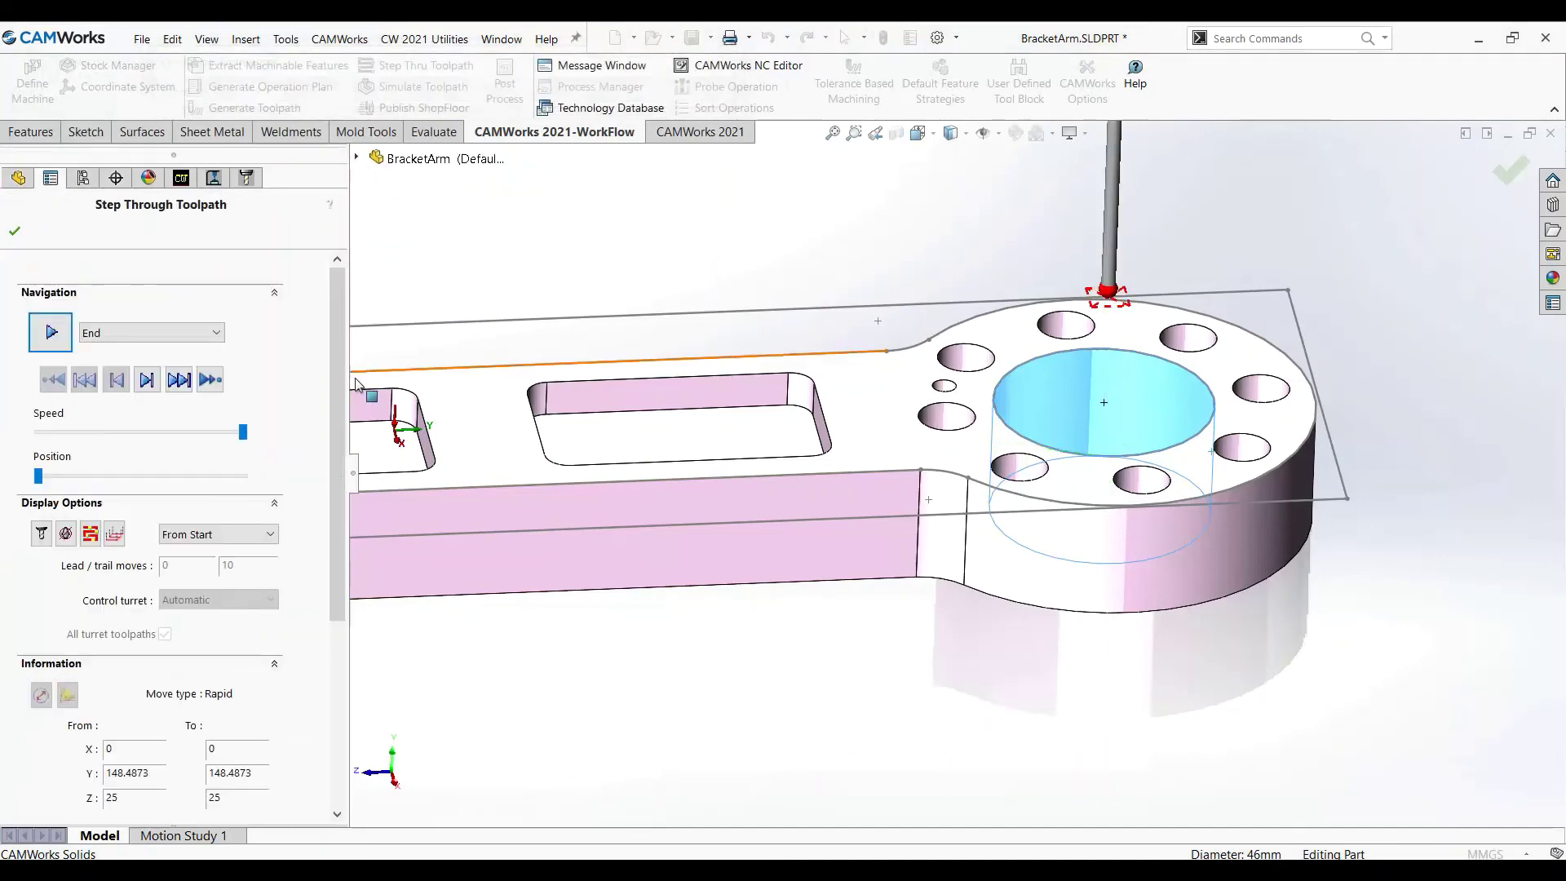
click(147, 381)
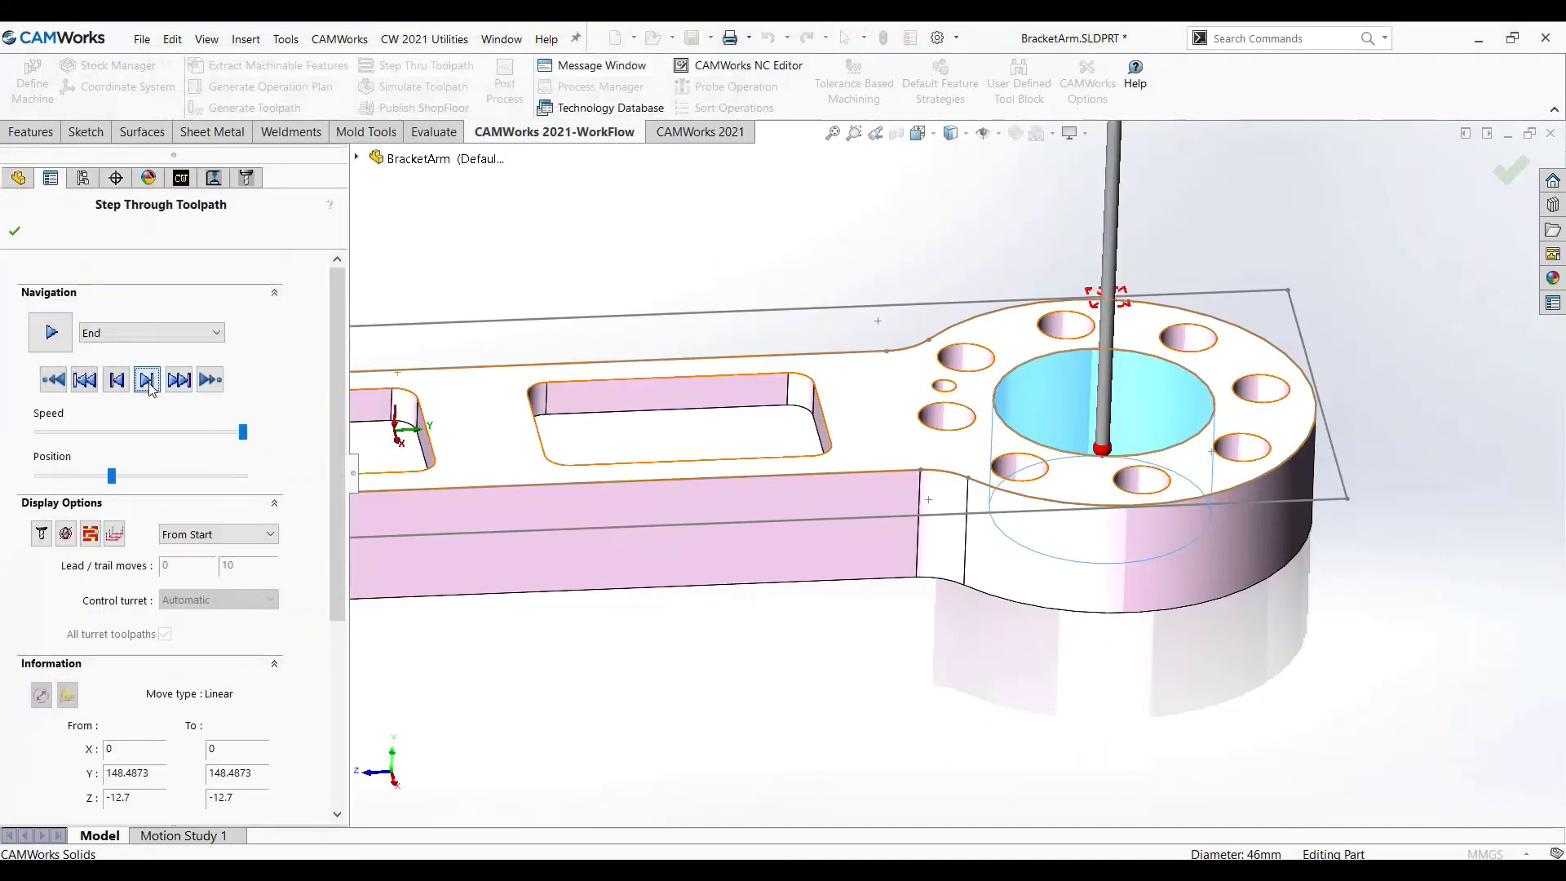
click(150, 384)
click(150, 384)
click(150, 384)
click(150, 384)
click(150, 384)
mouse_move(1003, 428)
middle_down()
mouse_move(1038, 356)
mouse_move(1032, 394)
mouse_move(1007, 408)
middle_up()
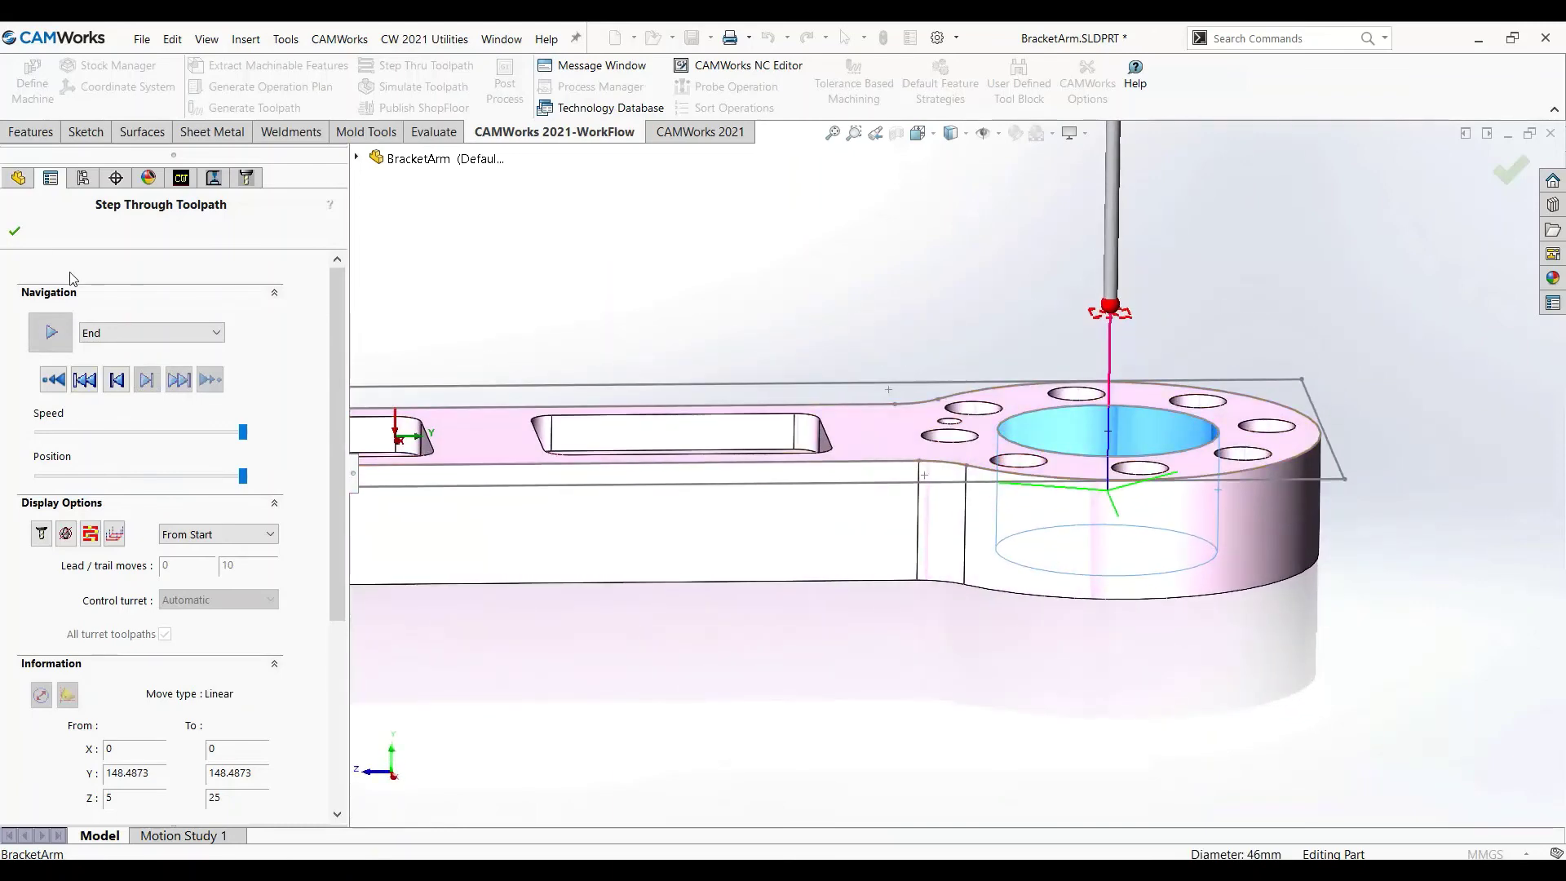
click(13, 230)
click(664, 67)
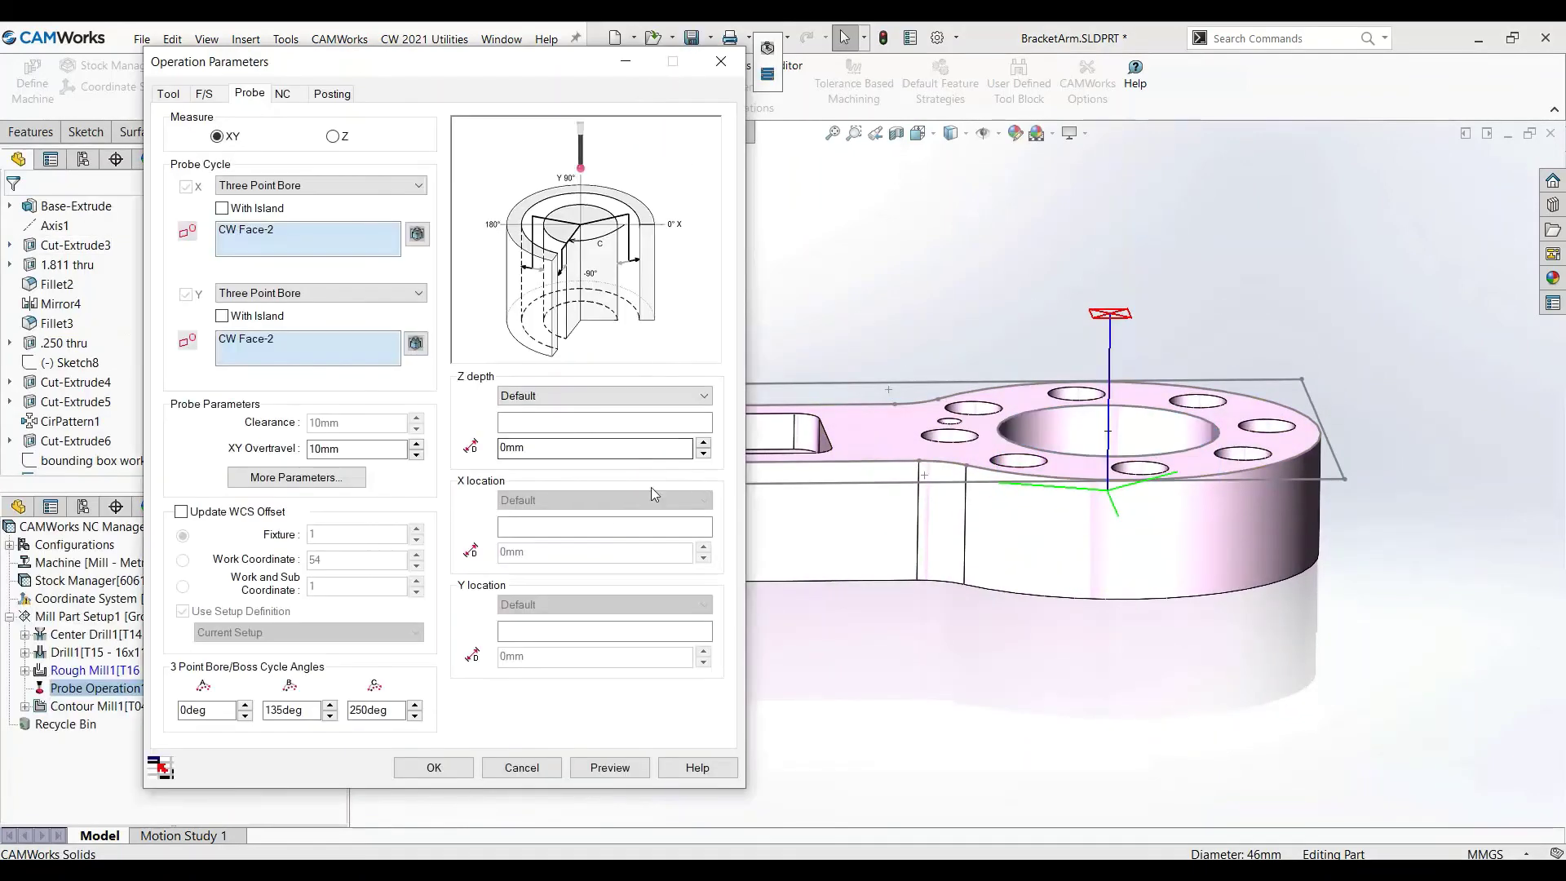
Try Z depths of 10 mm and 5 mm for the bore probe cycle and settle on 7 mm
click(707, 454)
click(703, 454)
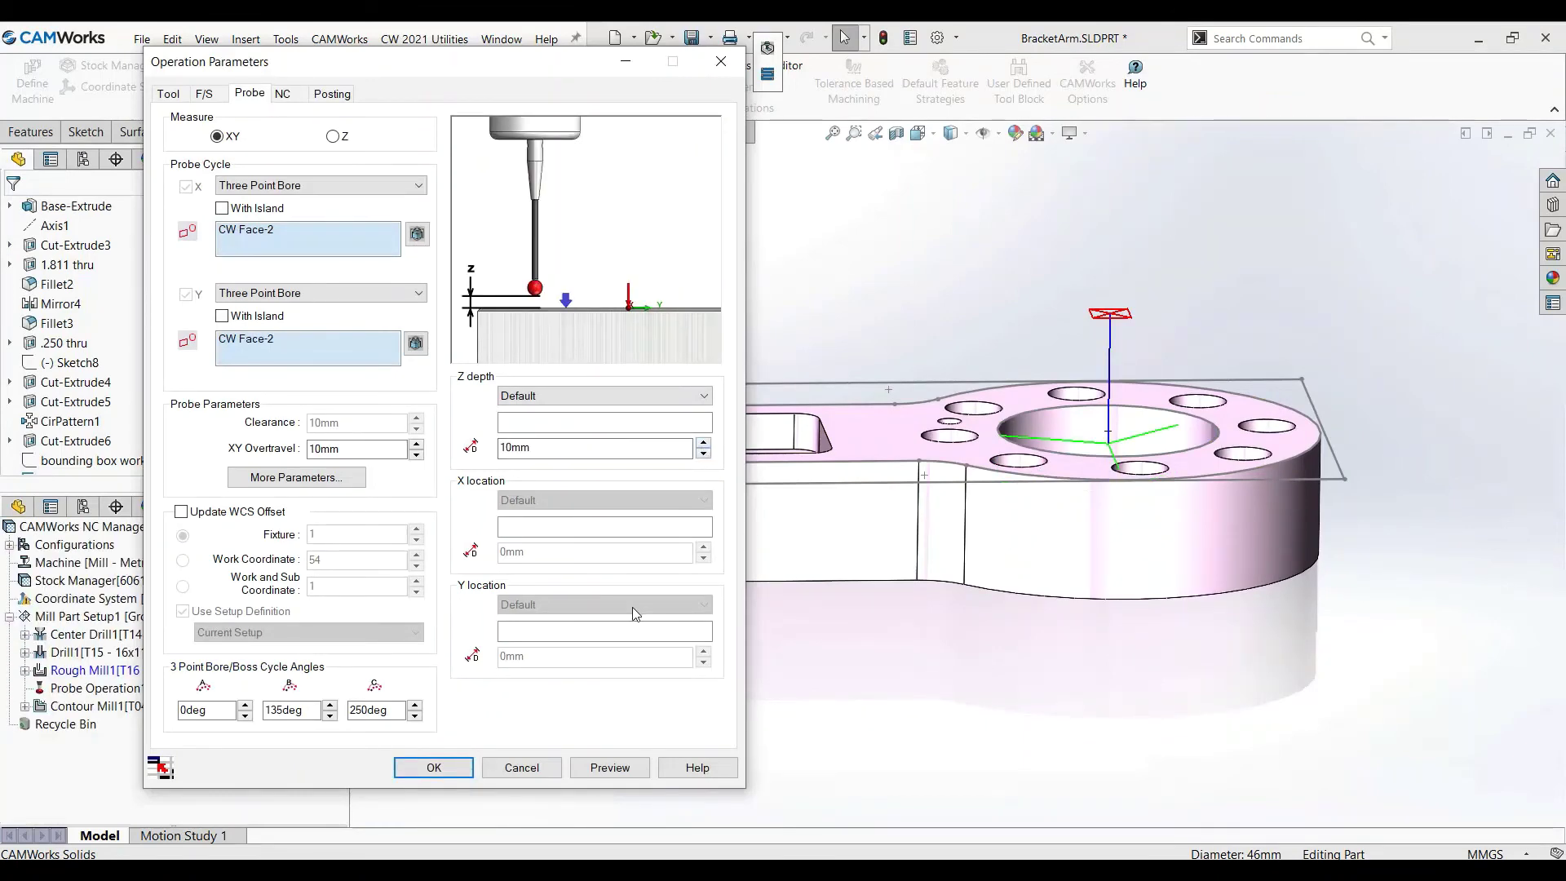
drag(571, 448, 462, 453)
text(5)
click(828, 311)
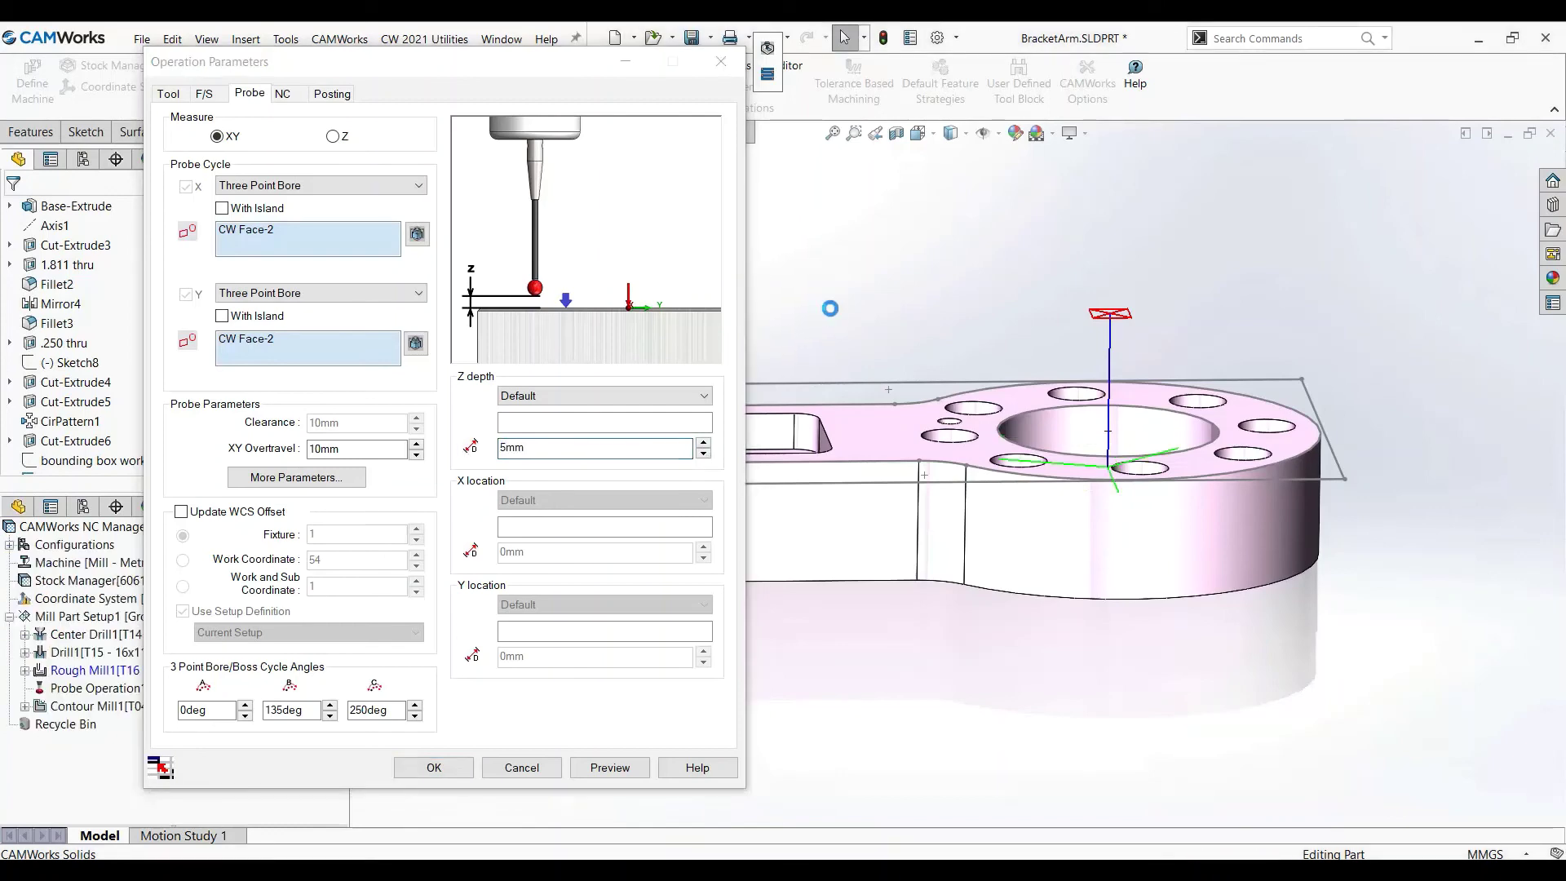
click(610, 768)
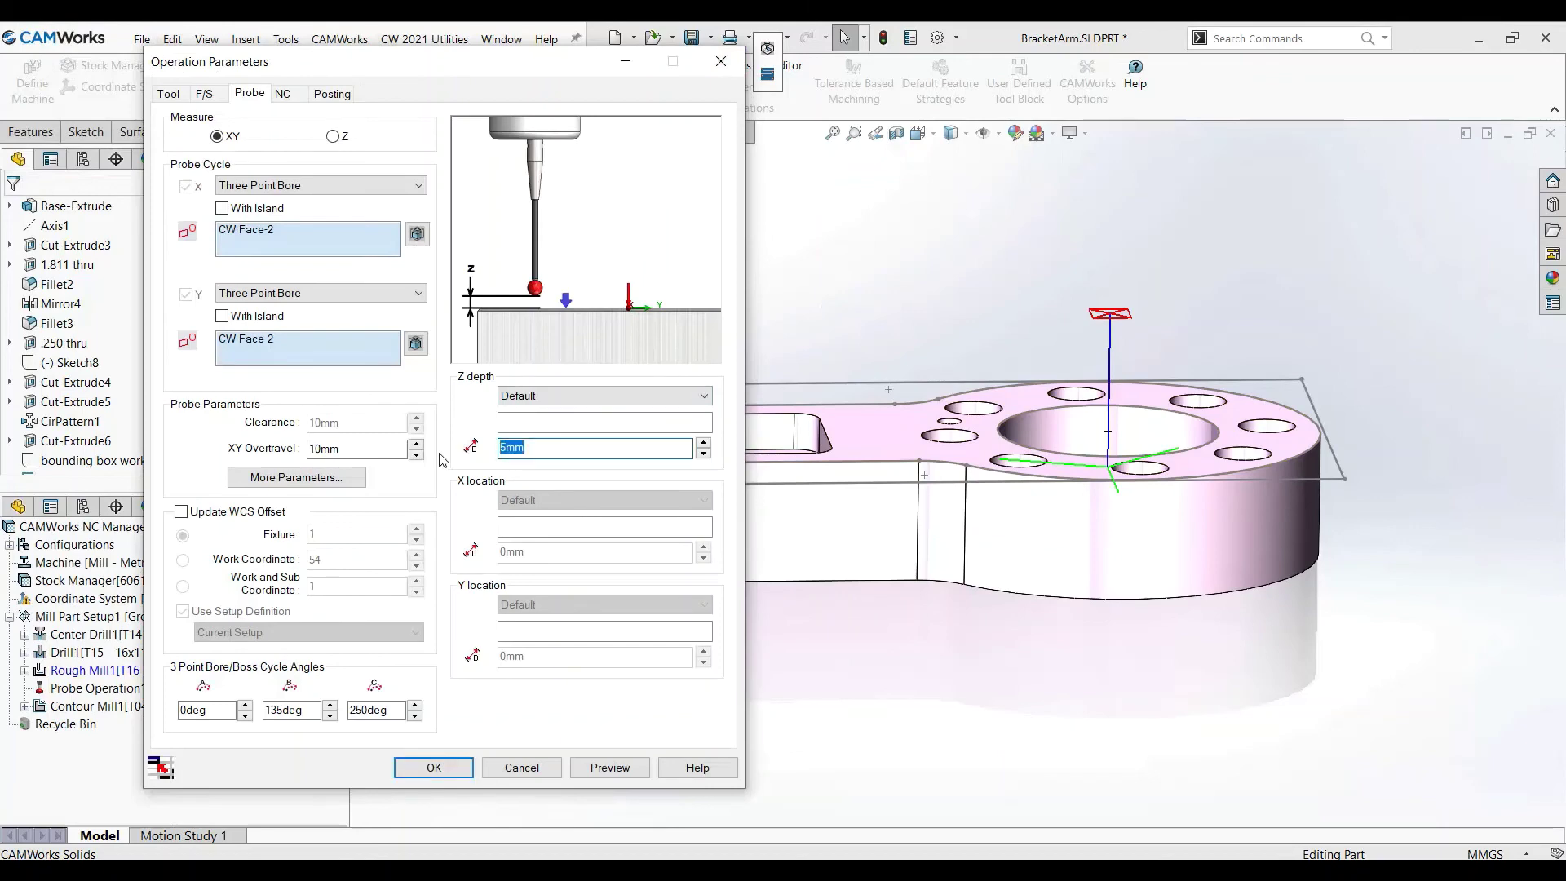
Preview the bore probing toolpath at the new Z depth, step through all its moves, and close the toolpath preview
click(610, 767)
click(721, 61)
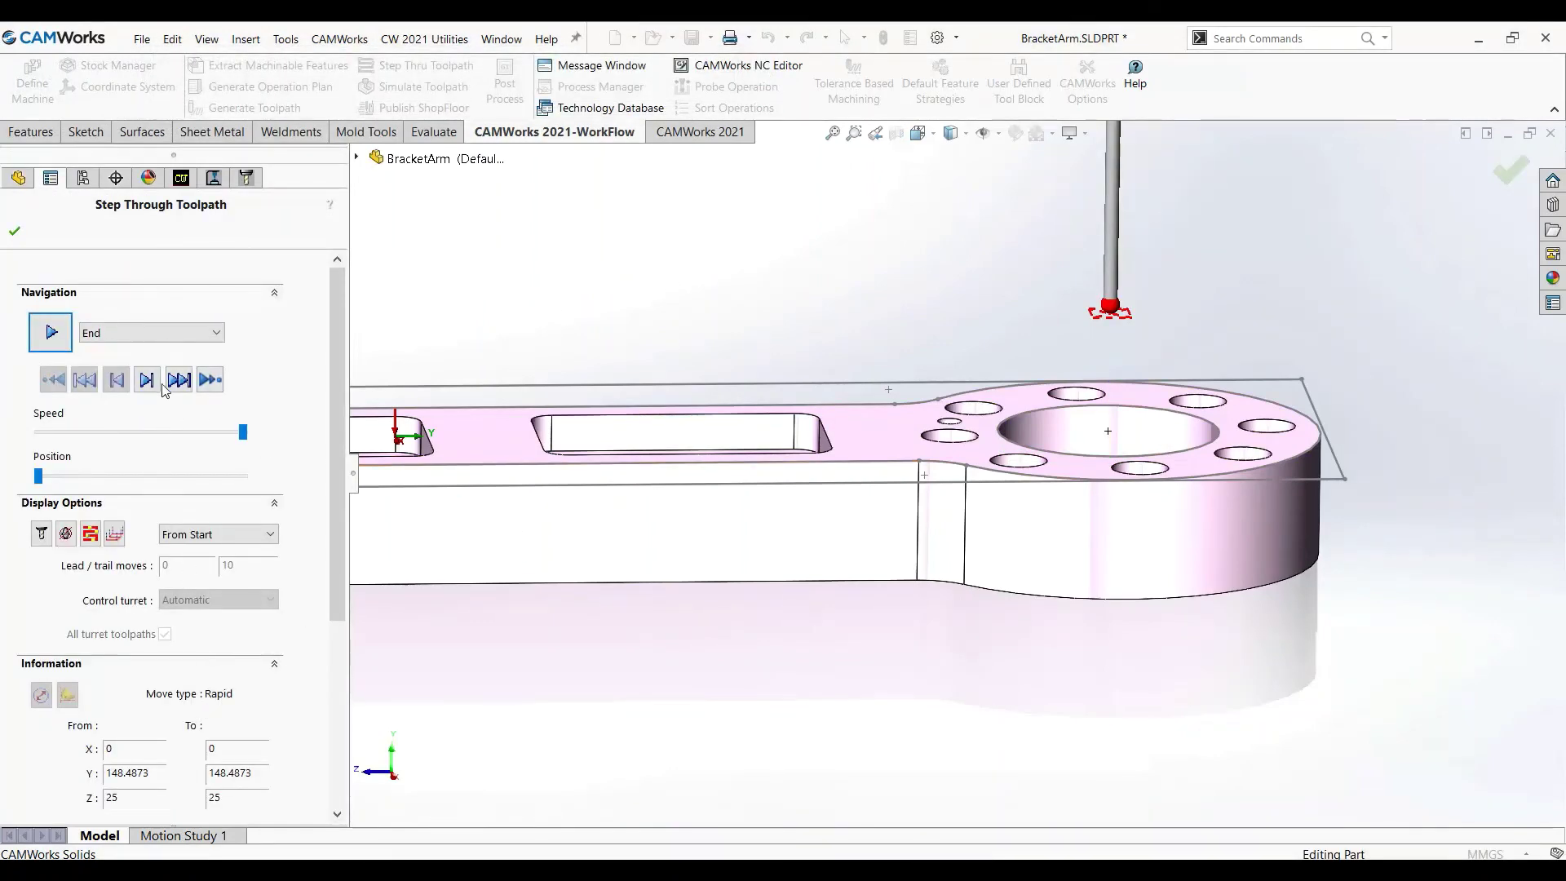
click(147, 379)
click(146, 380)
click(147, 379)
click(147, 379)
click(147, 379)
click(147, 379)
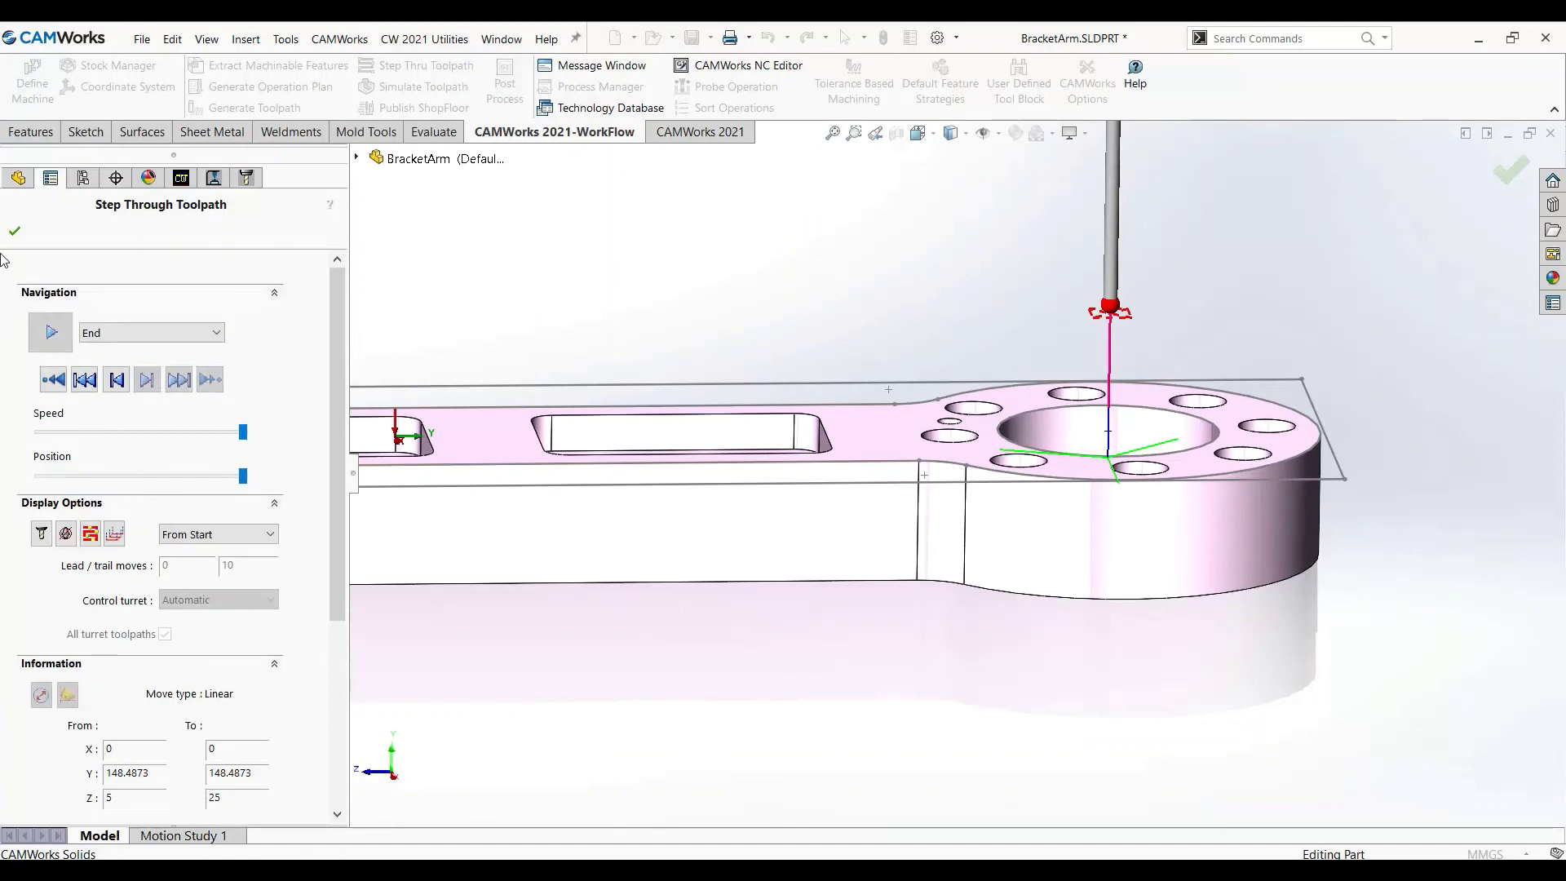
click(14, 230)
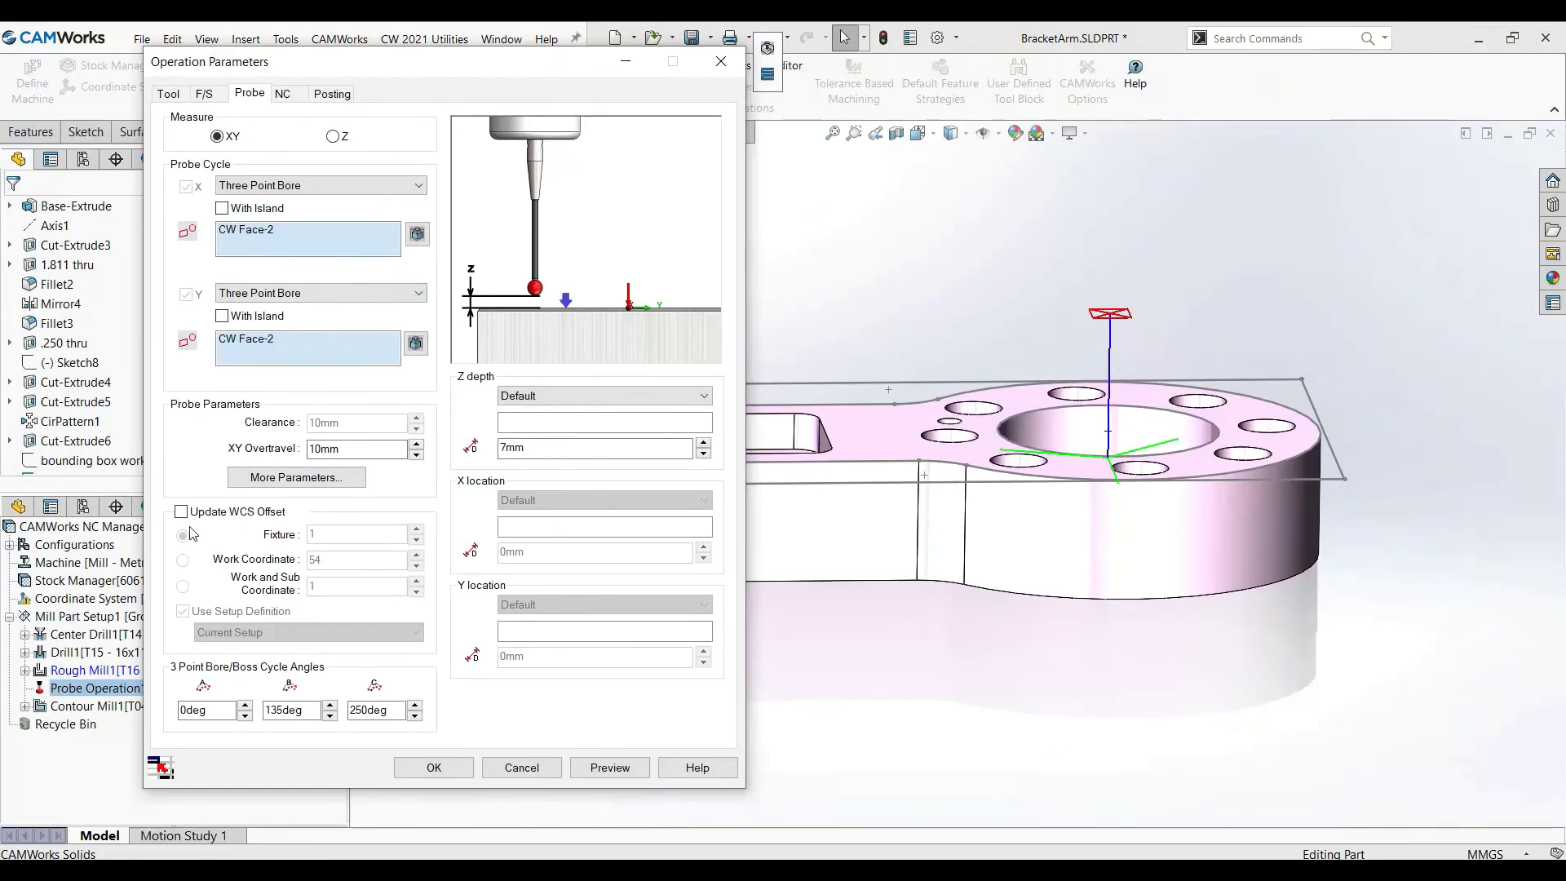
Enable the WCS offset update using work coordinate 54 instead of the setup definition, and accept the probe operation parameters
click(214, 512)
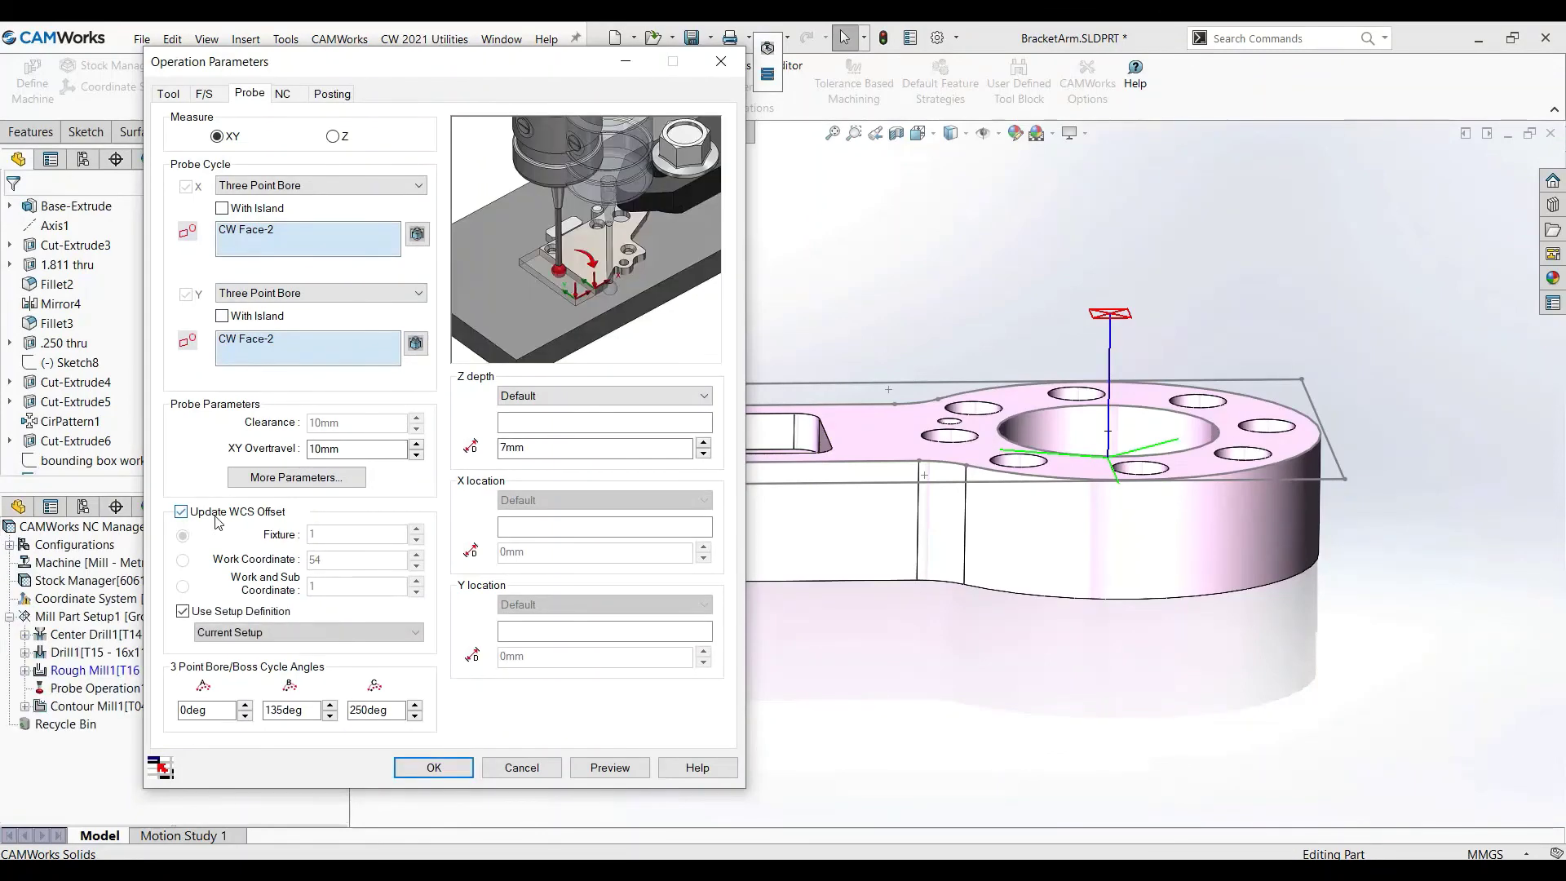
click(216, 613)
click(183, 561)
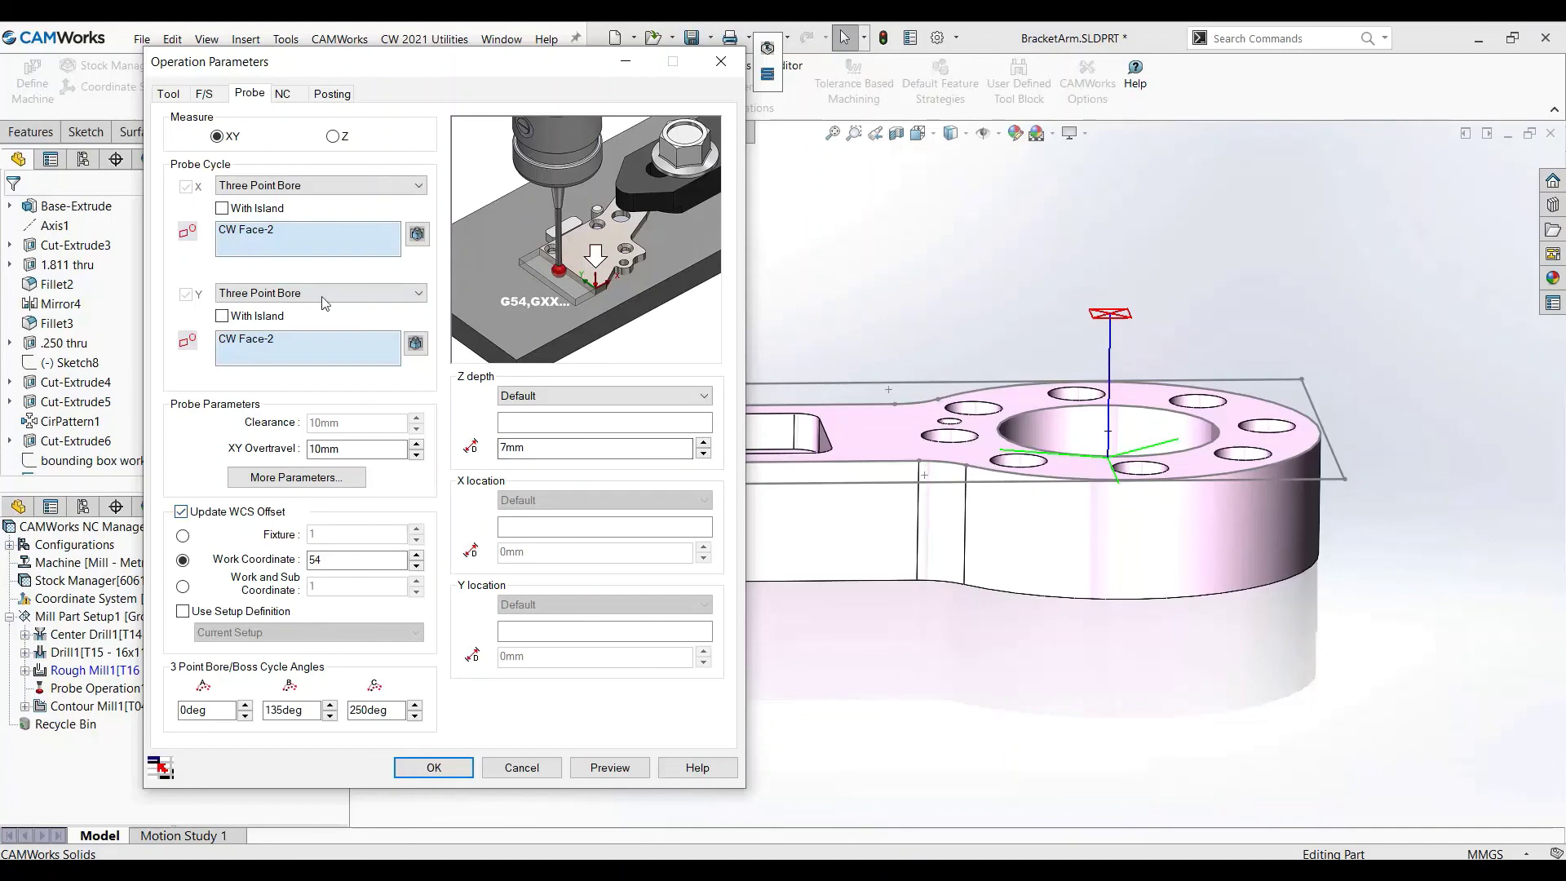
click(433, 767)
middle_drag(619, 672, 853, 695)
middle_drag(860, 648, 862, 648)
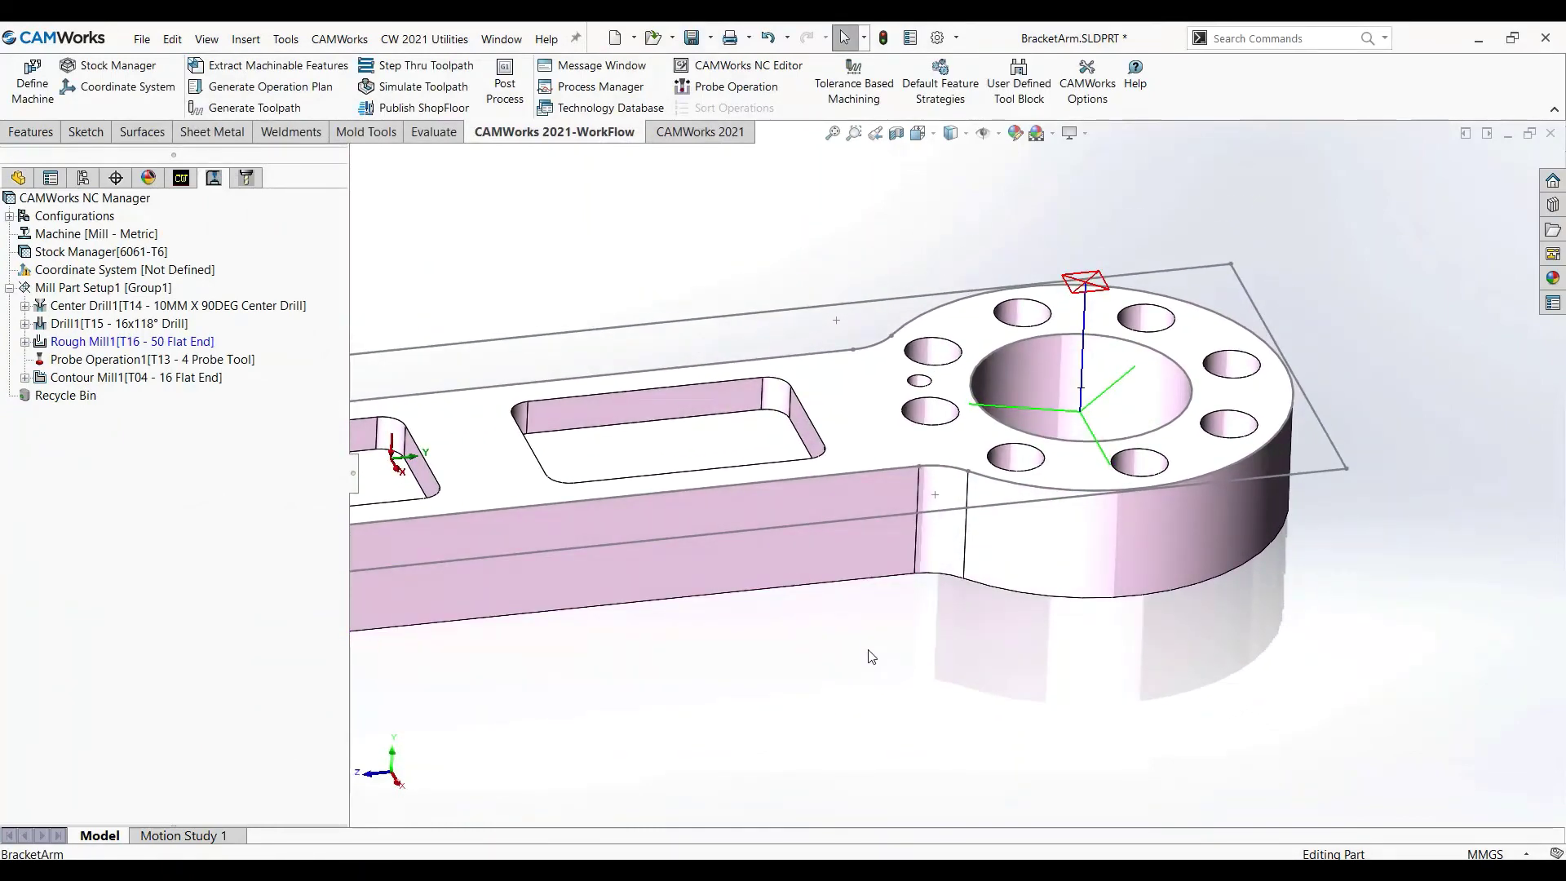
Switch to the slide presentation and show the closing "THANK YOU" slide
key(super+Tab)
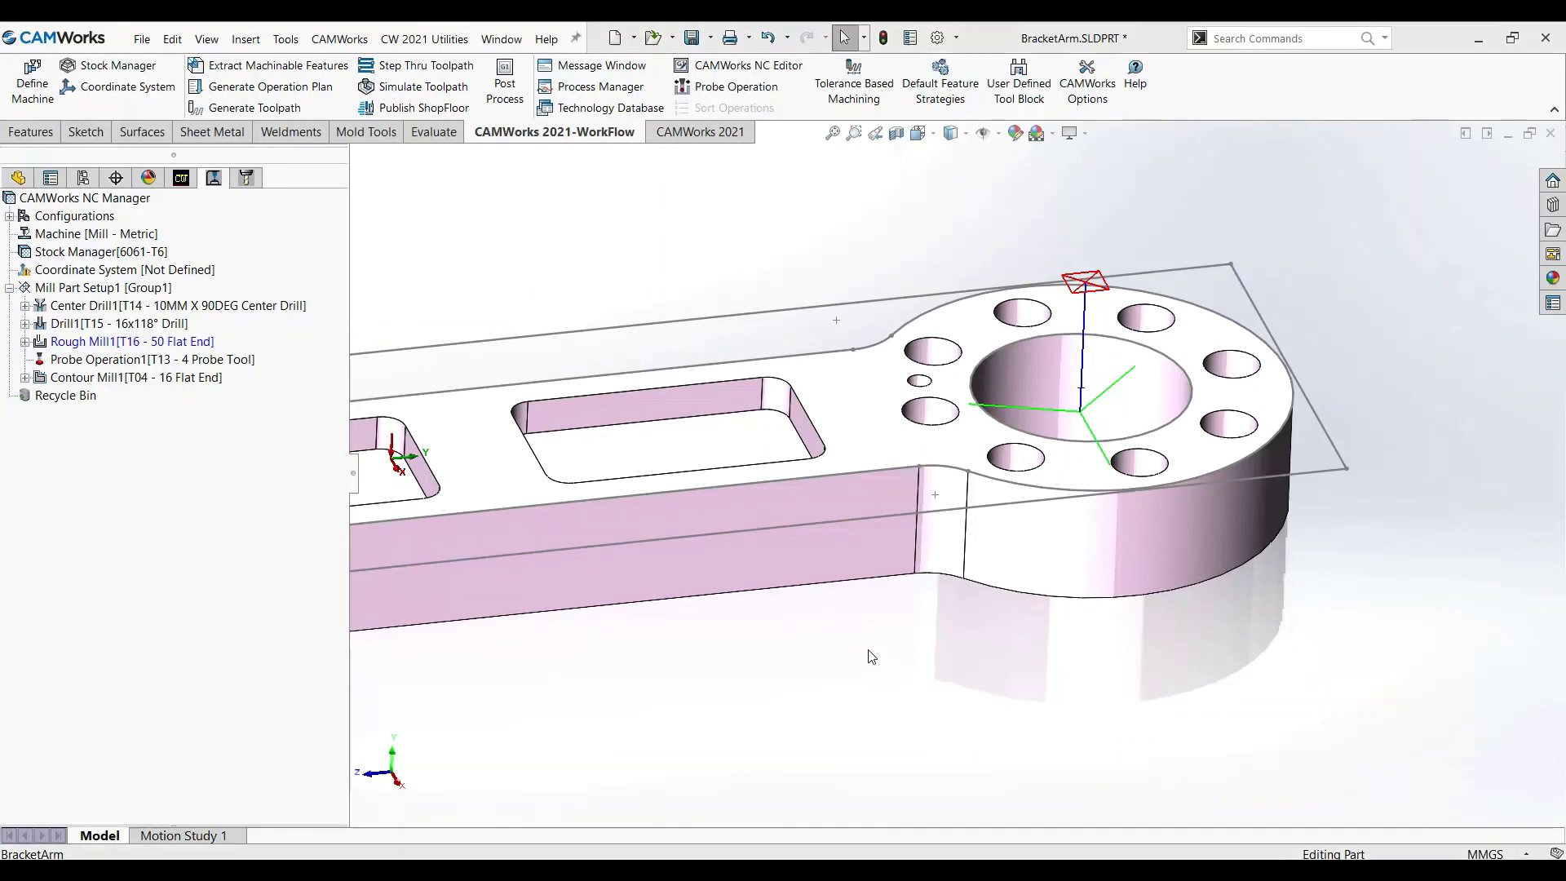
click(554, 277)
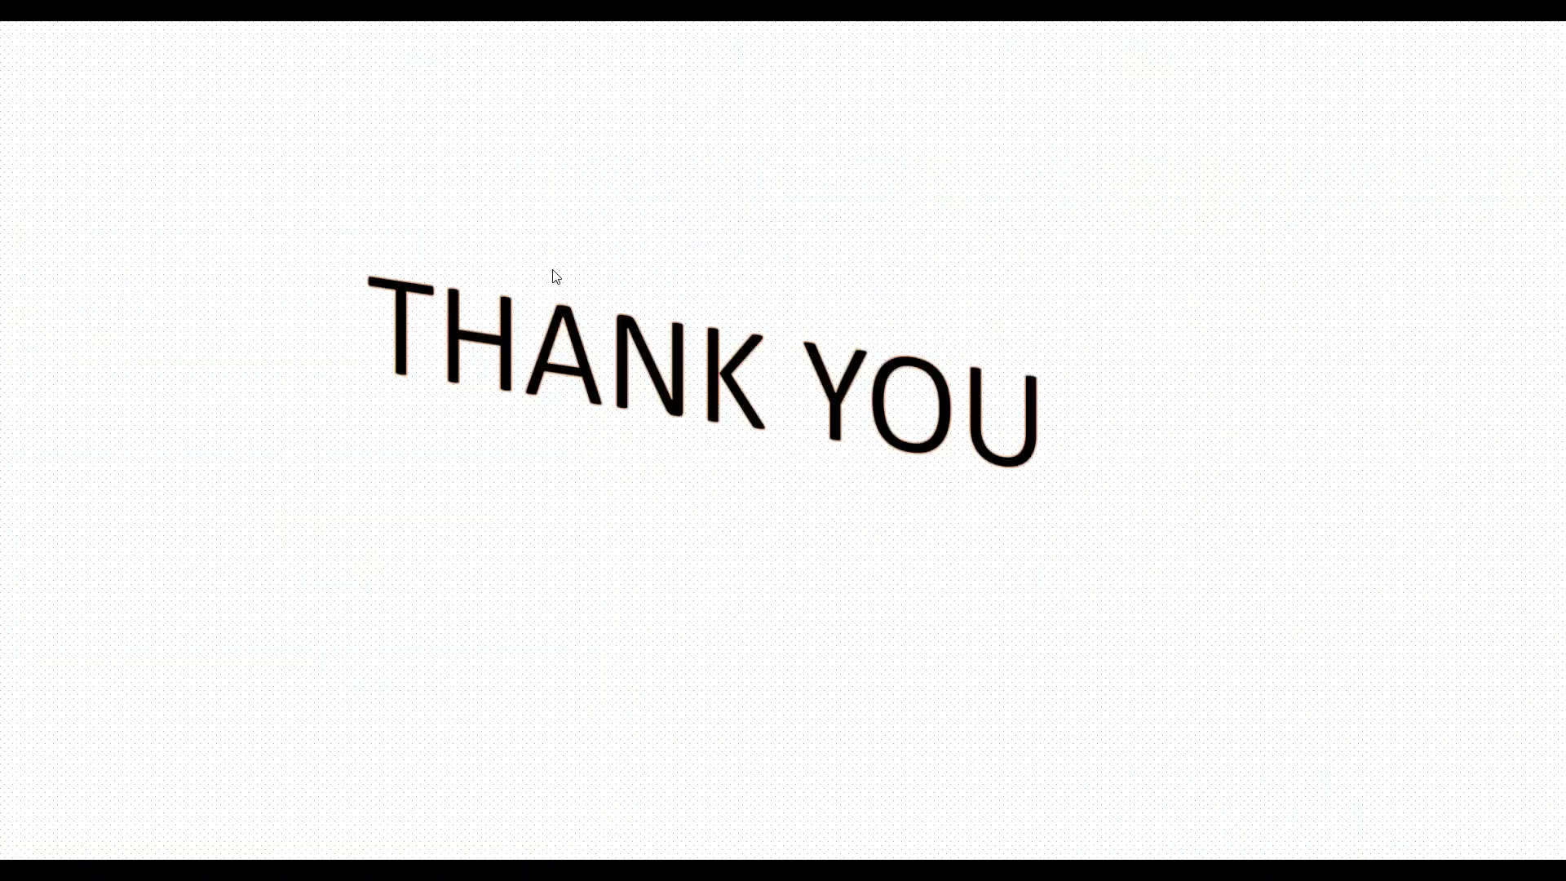